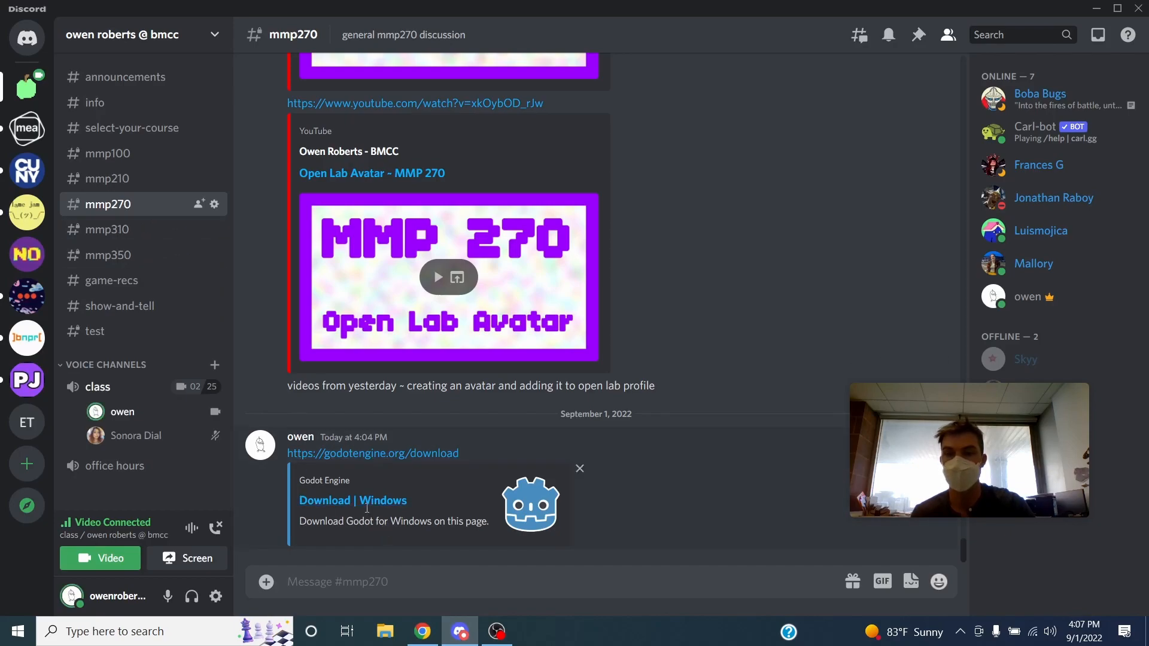
left_click(182, 386)
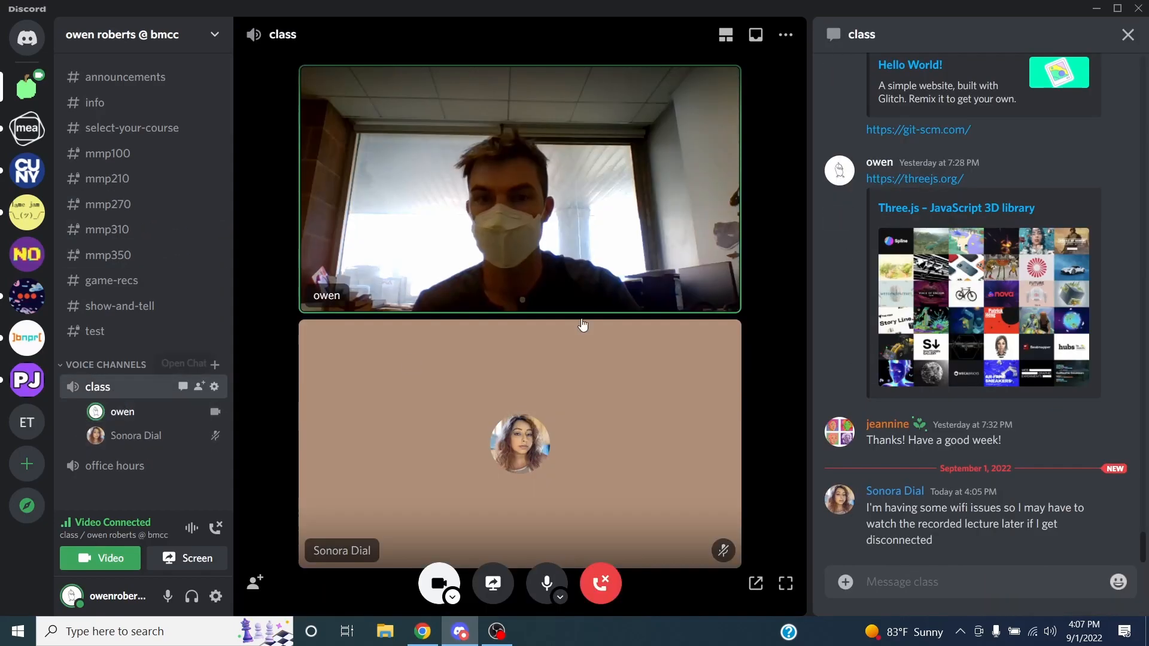
left_click(964, 583)
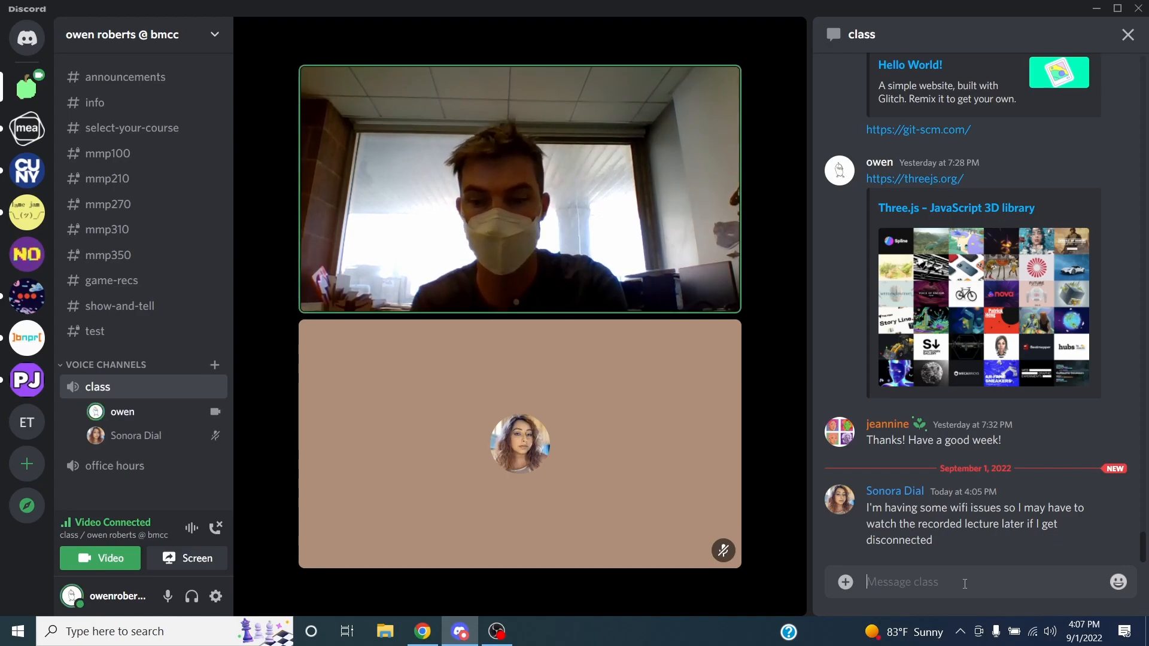
type("https://godotengine.org/download")
key("Return")
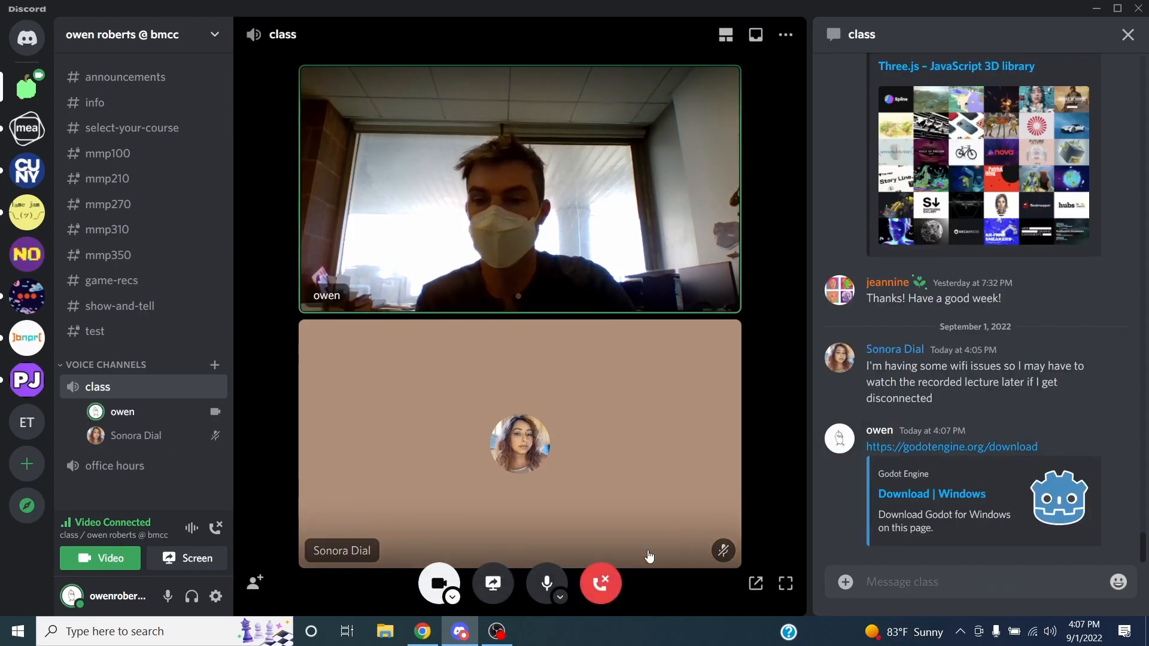
Switch to Chrome and download the standard 64-bit Windows version of Godot 3.5, then minimize the browser and Discord
left_click(421, 639)
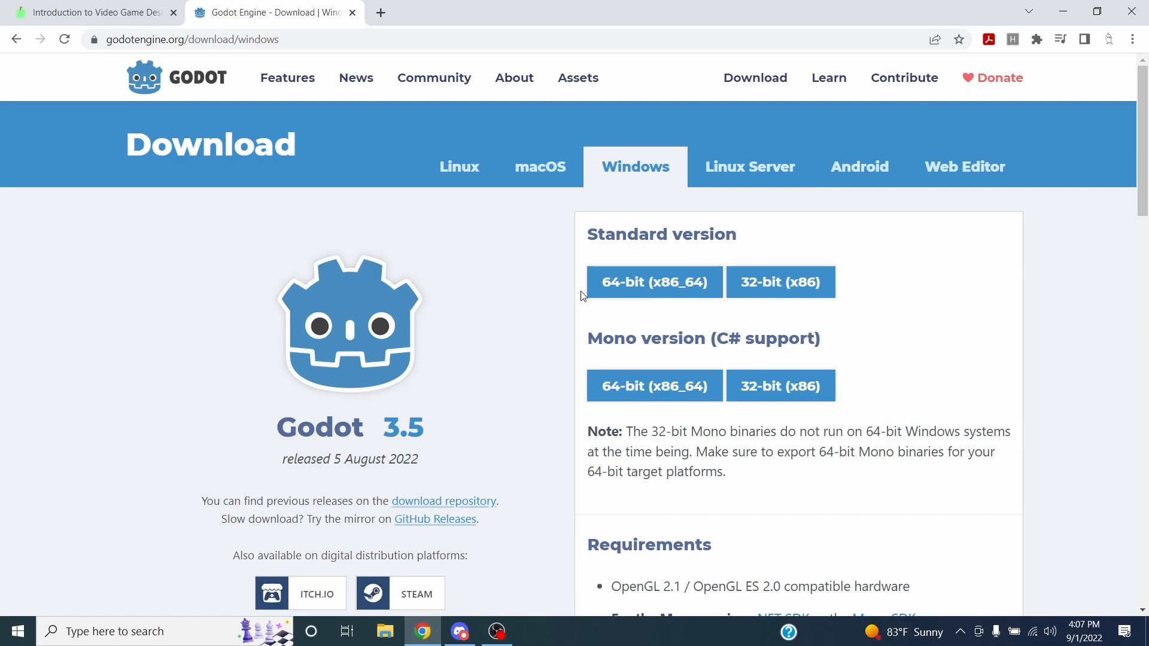
left_click(660, 280)
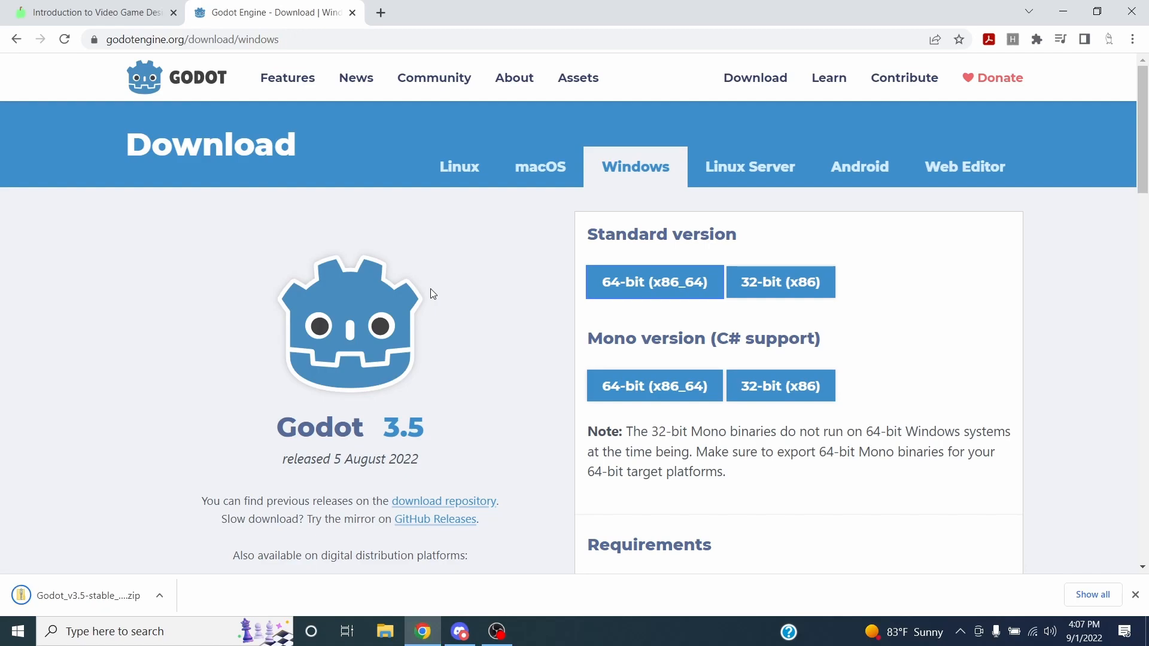
left_click(1061, 15)
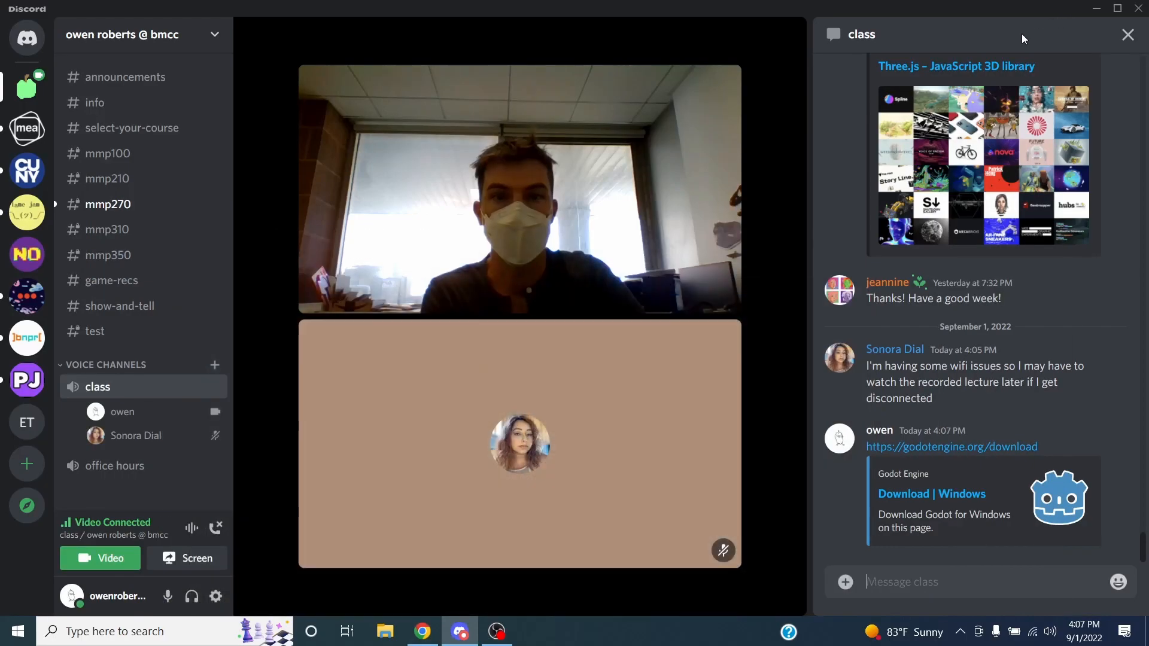
left_click(1098, 12)
Open File Explorer and move the two old Godot files from the desktop to the Recycle Bin
left_click(385, 631)
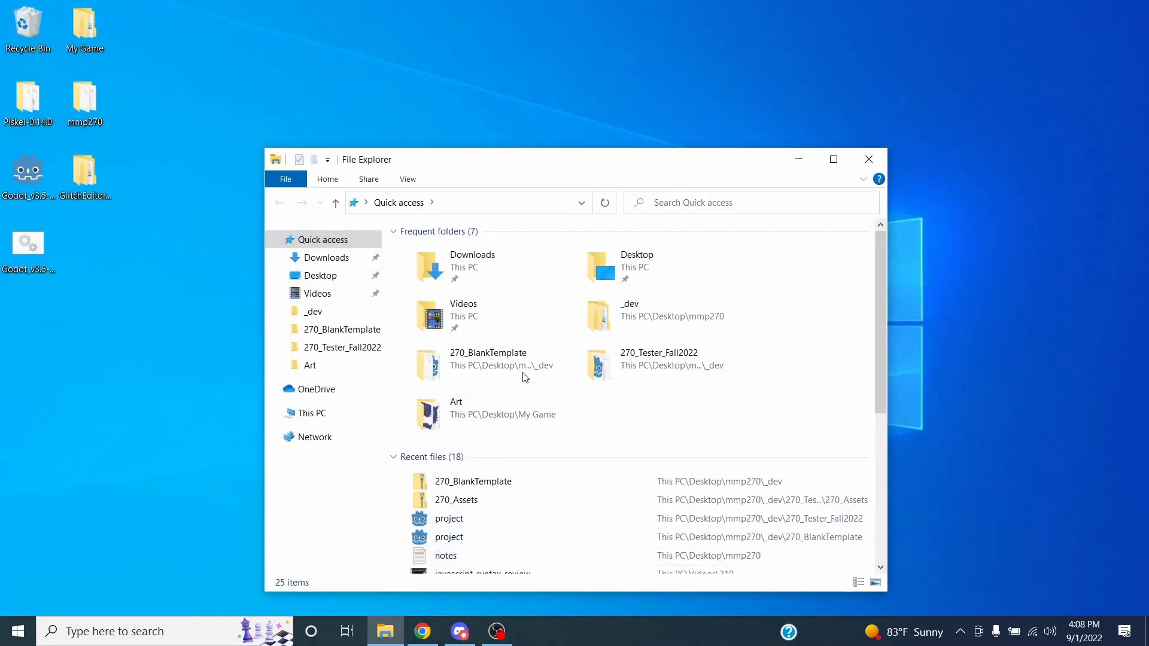
left_click_drag(38, 324, 24, 177)
left_click(28, 187)
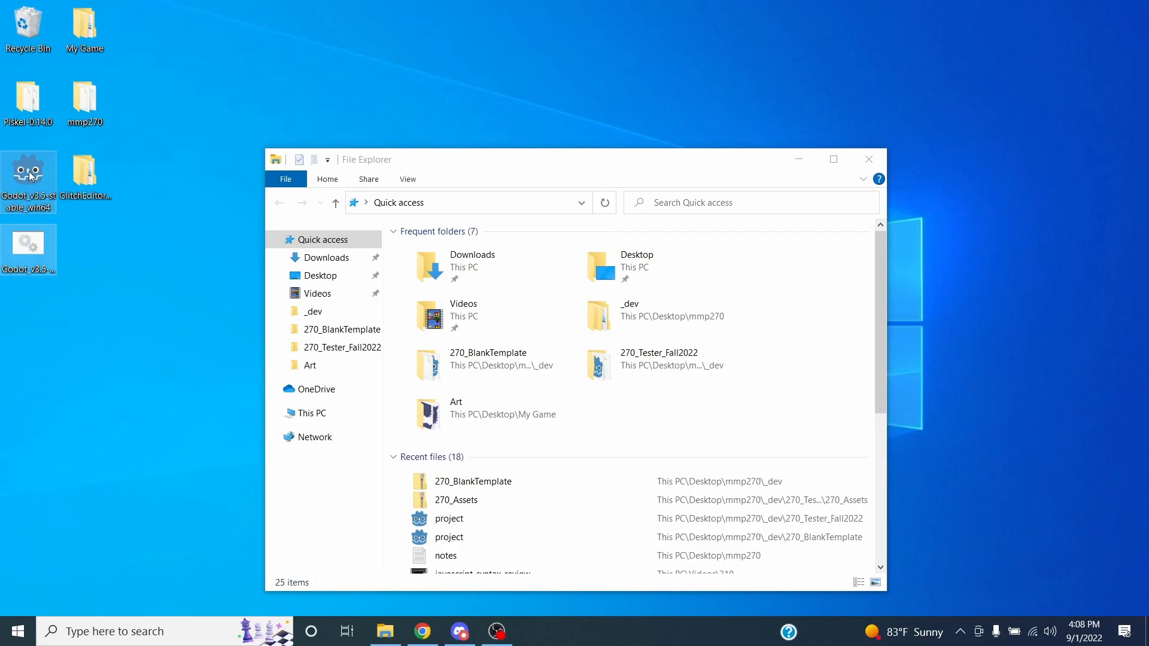
right_click_drag(28, 171, 24, 175)
left_click(67, 258)
left_click(33, 324)
left_click_drag(34, 325, 28, 23)
Open the Downloads folder and move the mmp-270-game-spring-22-trunk archive to the Recycle Bin
left_click_drag(537, 162, 600, 70)
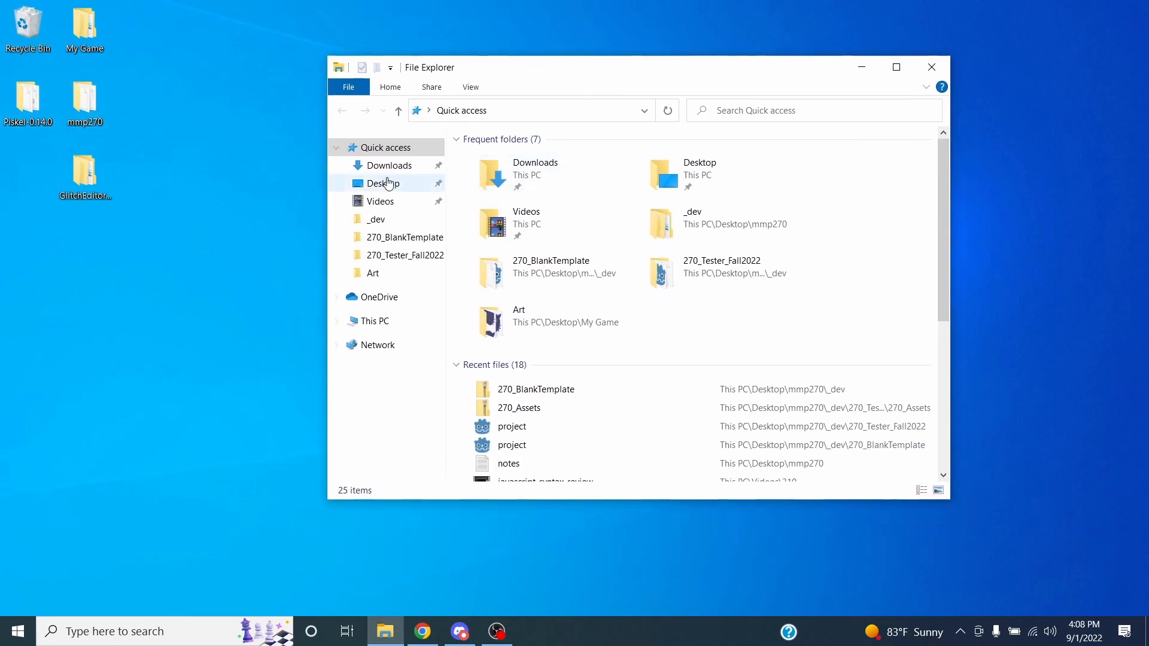
left_click(386, 167)
left_click(553, 195)
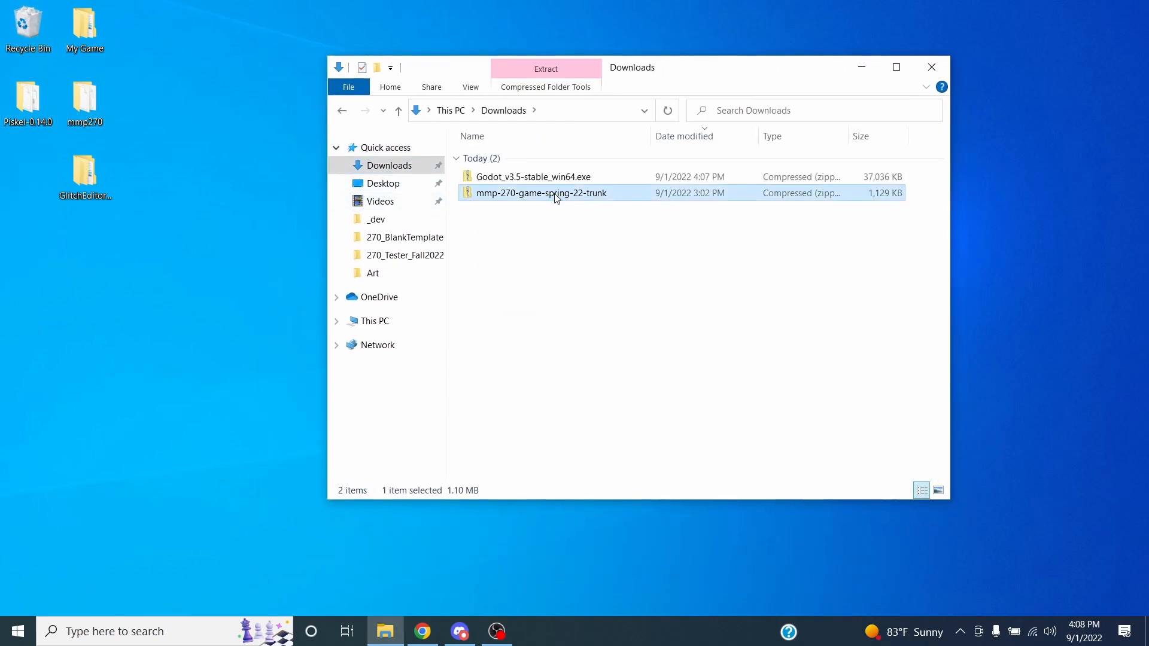
left_click_drag(529, 197, 25, 22)
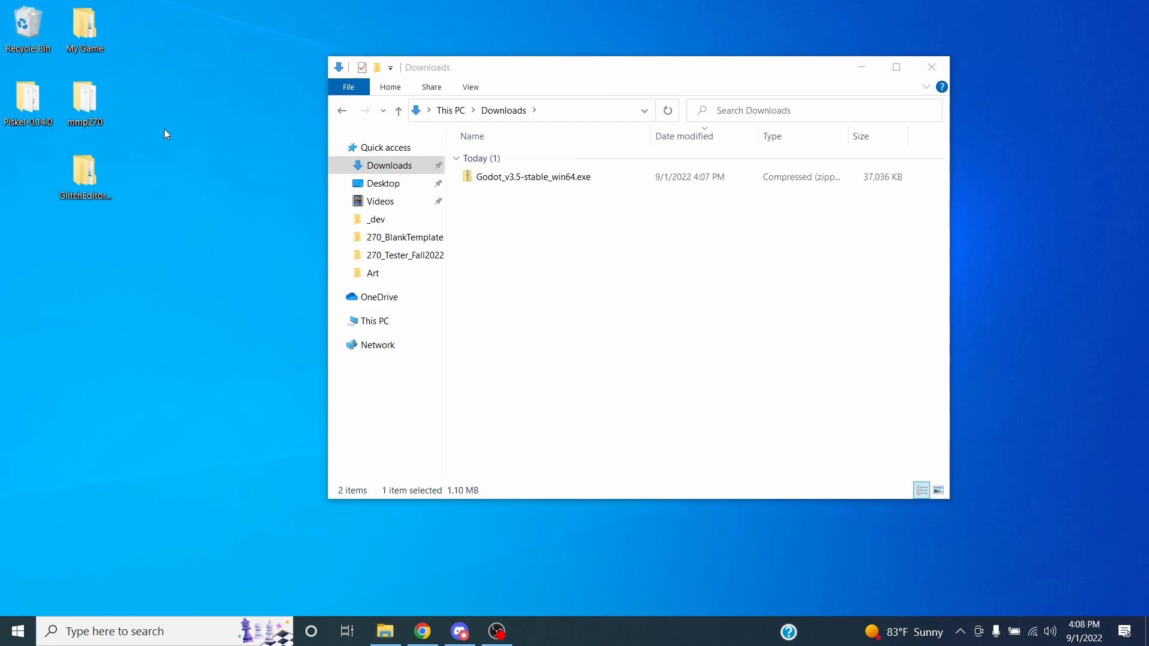
Display the contents of the Downloads folder as medium icons
left_click_drag(571, 72, 502, 32)
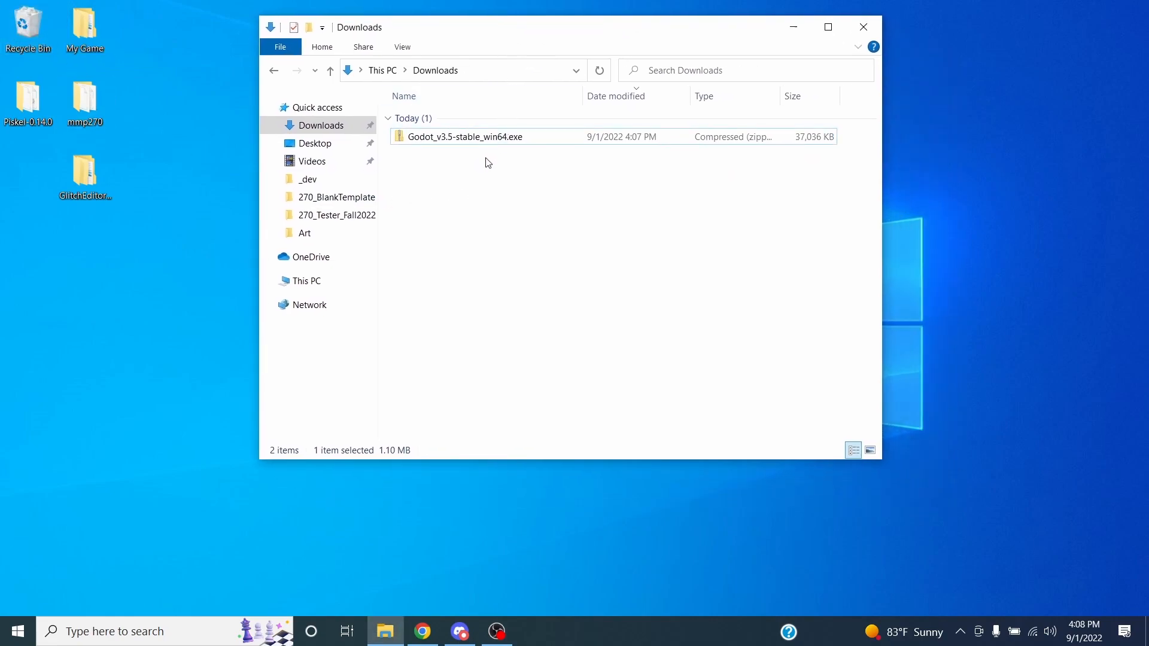
left_click(479, 139)
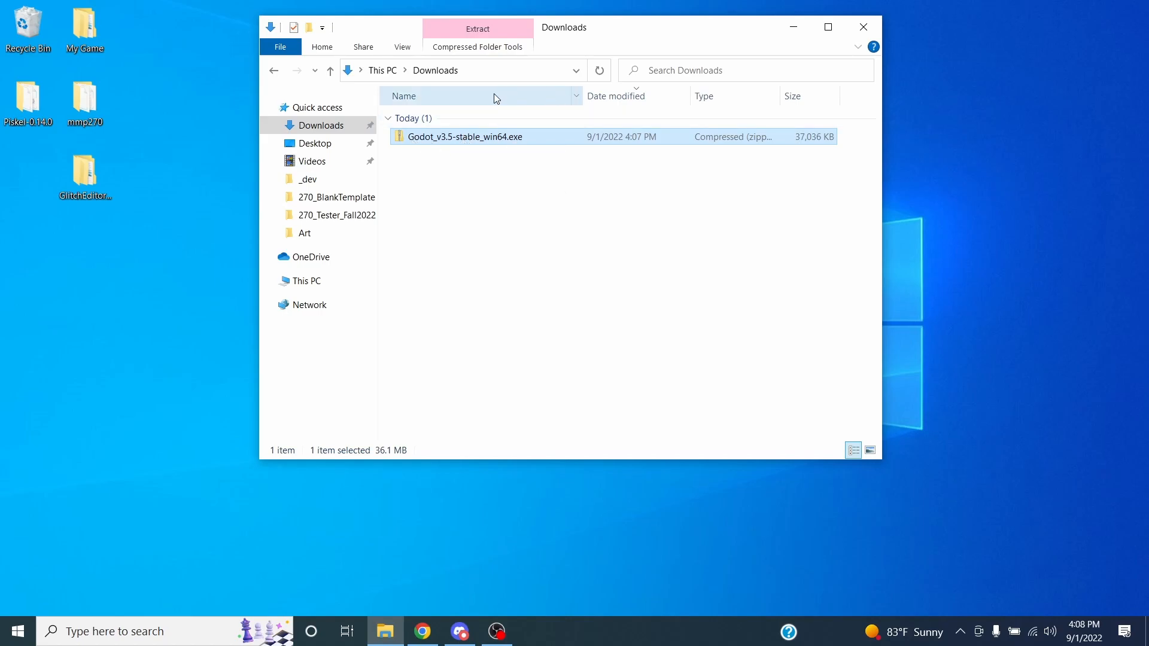
left_click(402, 47)
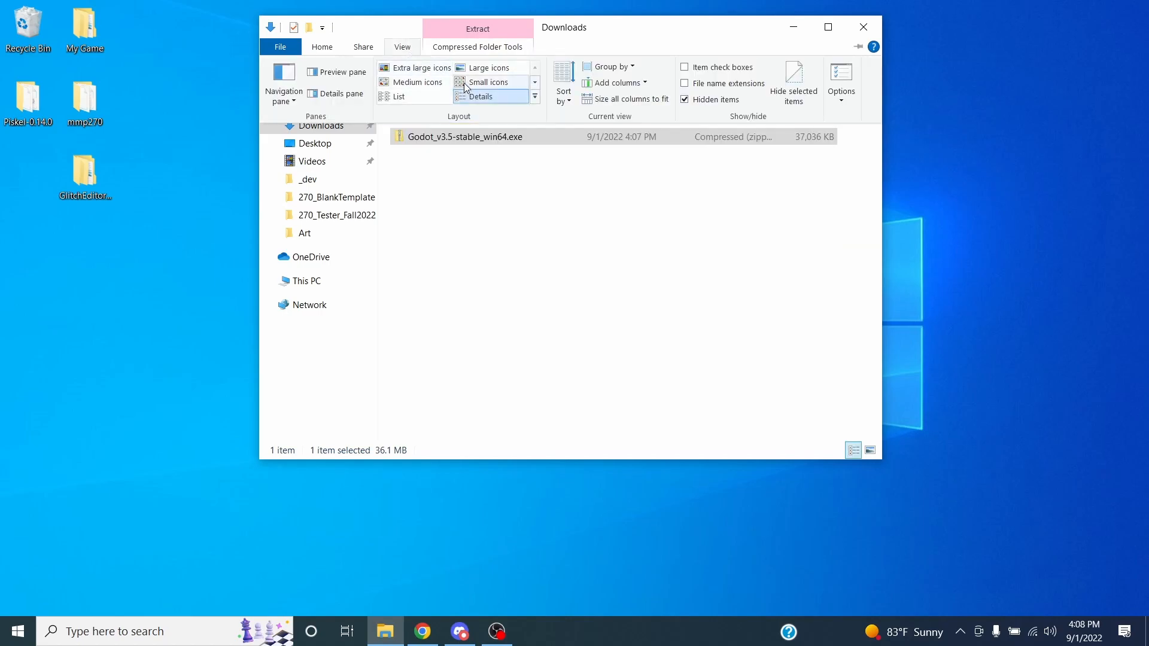
left_click(413, 84)
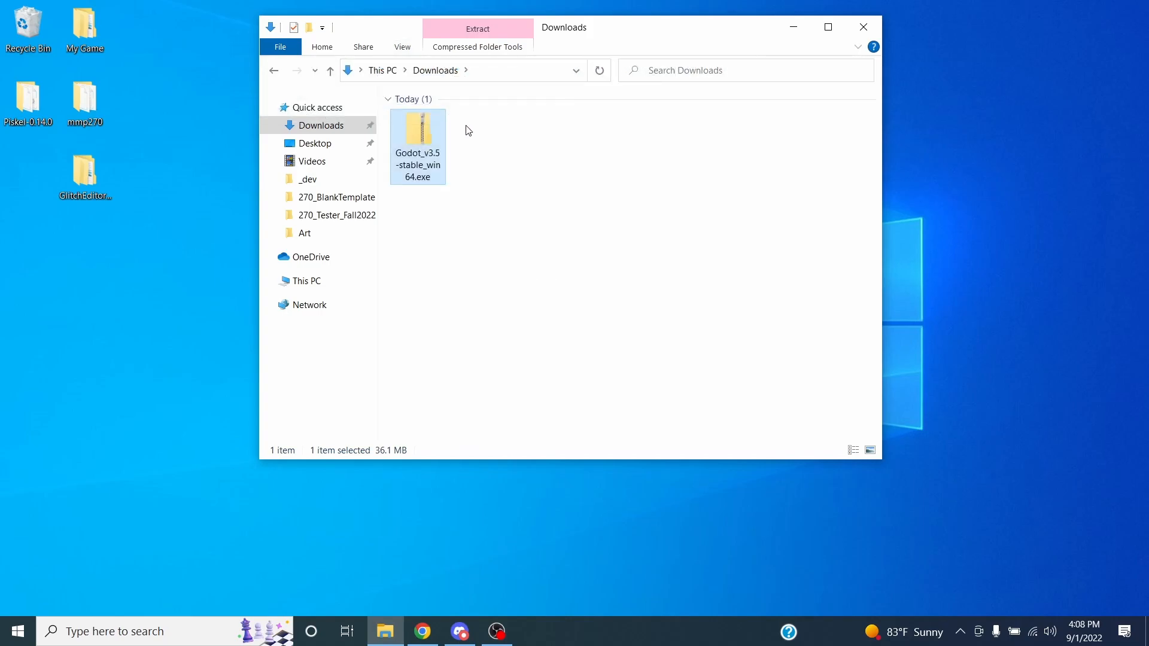
left_click(407, 51)
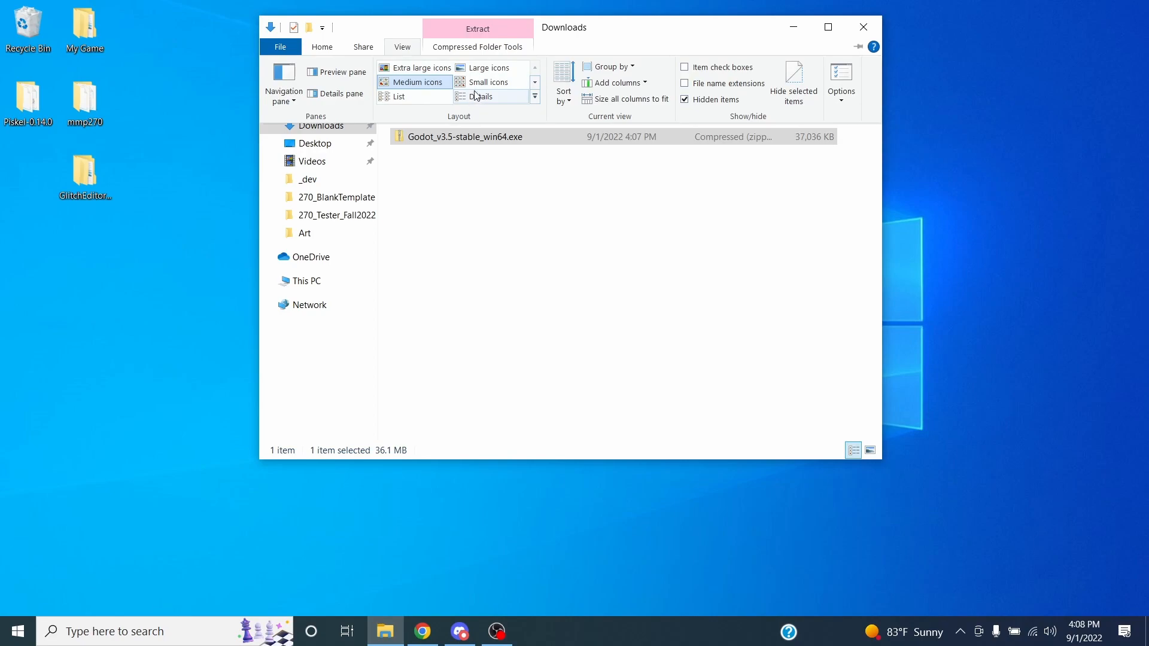
left_click(419, 83)
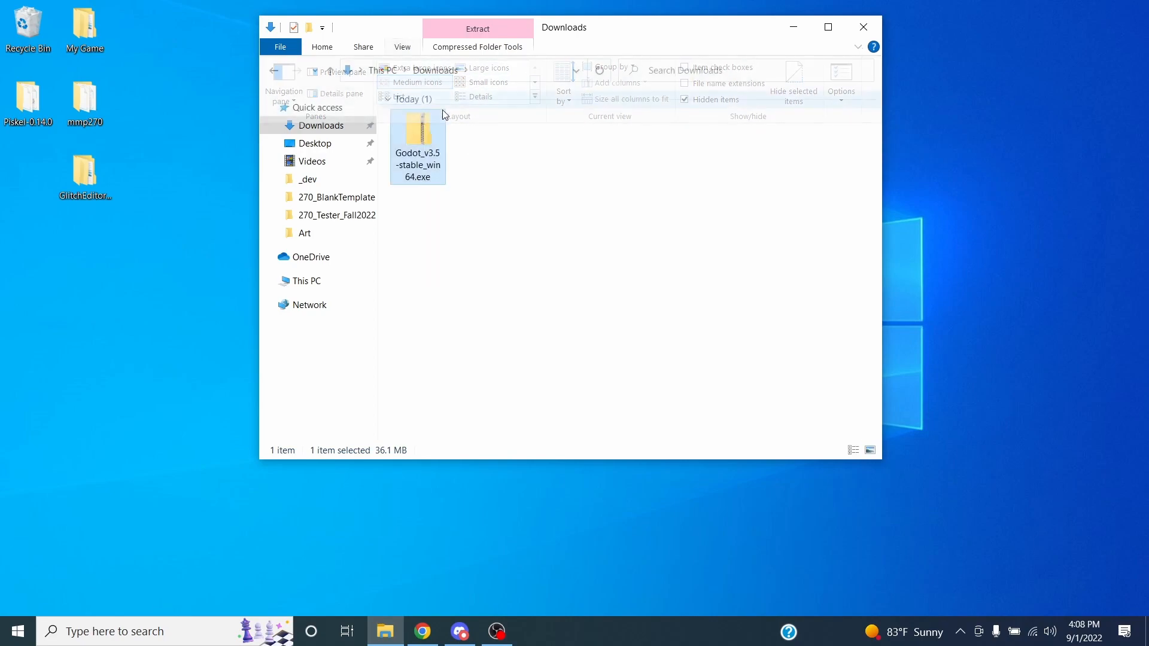
Extract the Godot_v3.5-stable_win64.exe archive to the Desktop folder
right_click(415, 130)
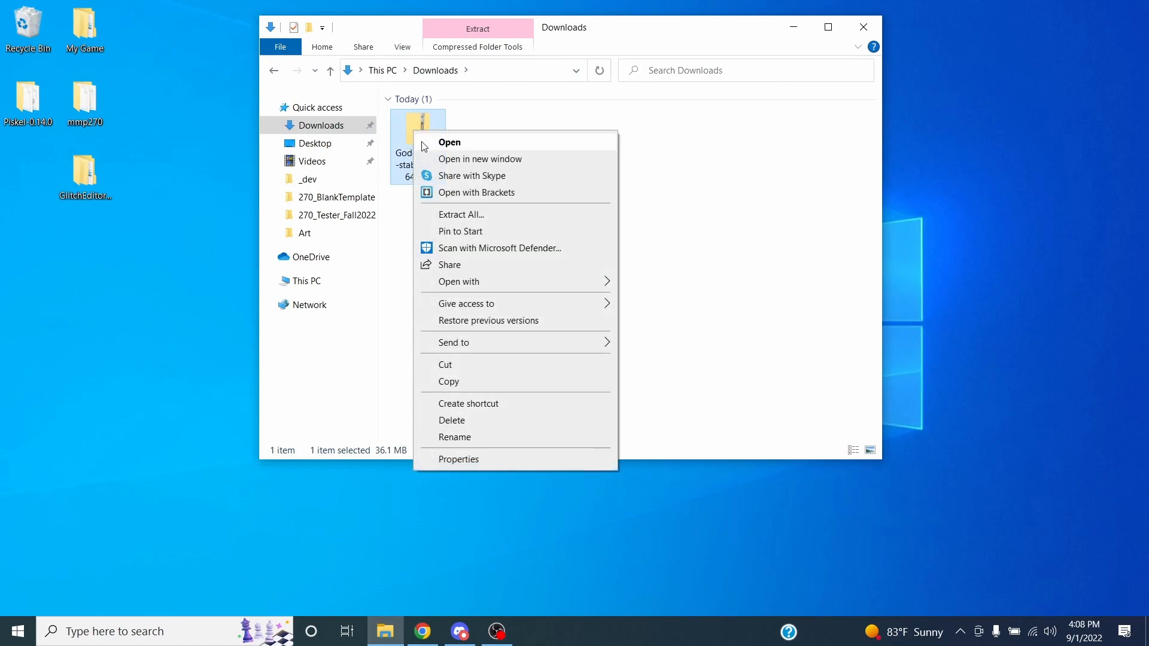
left_click(479, 215)
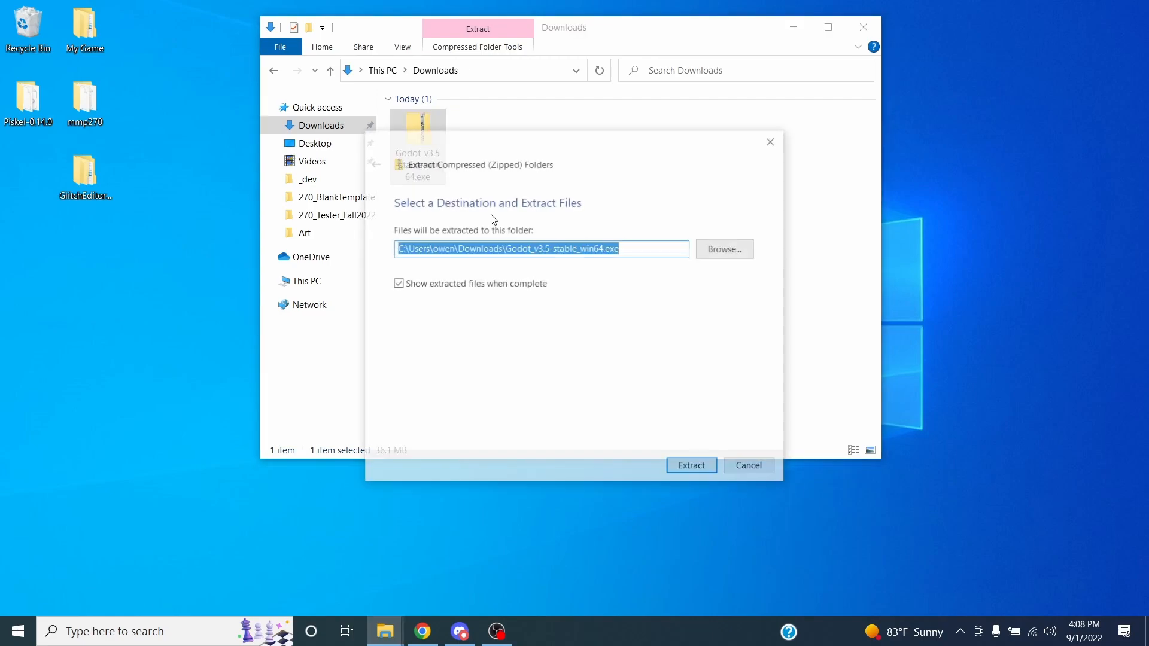
left_click_drag(561, 146, 533, 67)
left_click(418, 156)
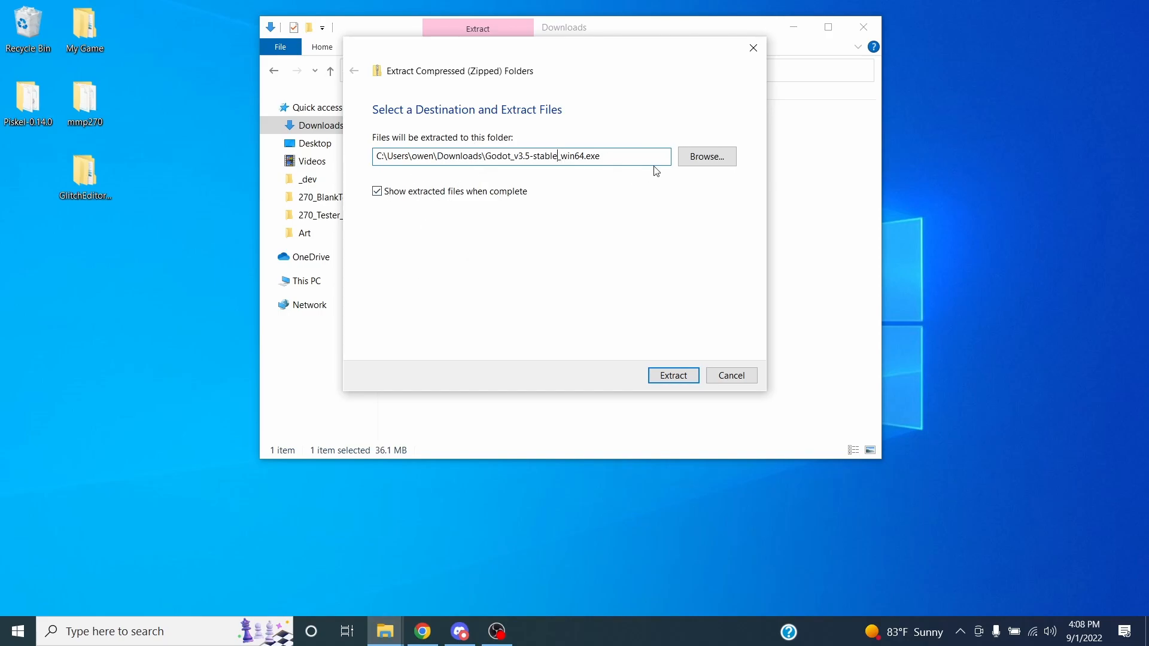
left_click(706, 156)
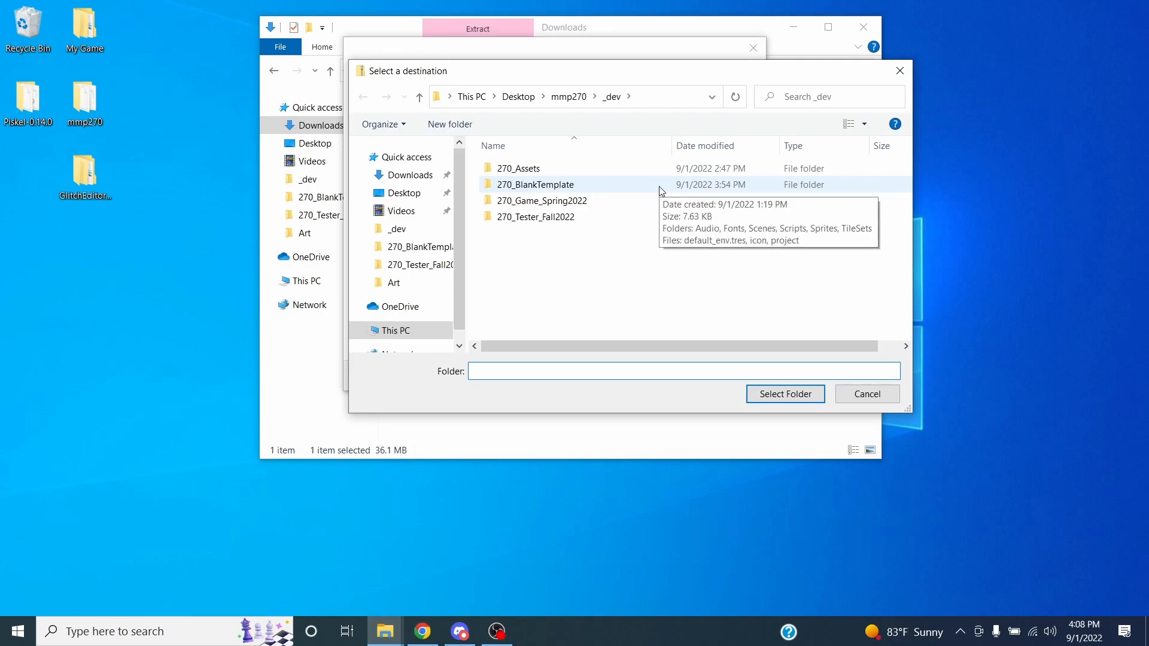
left_click(406, 193)
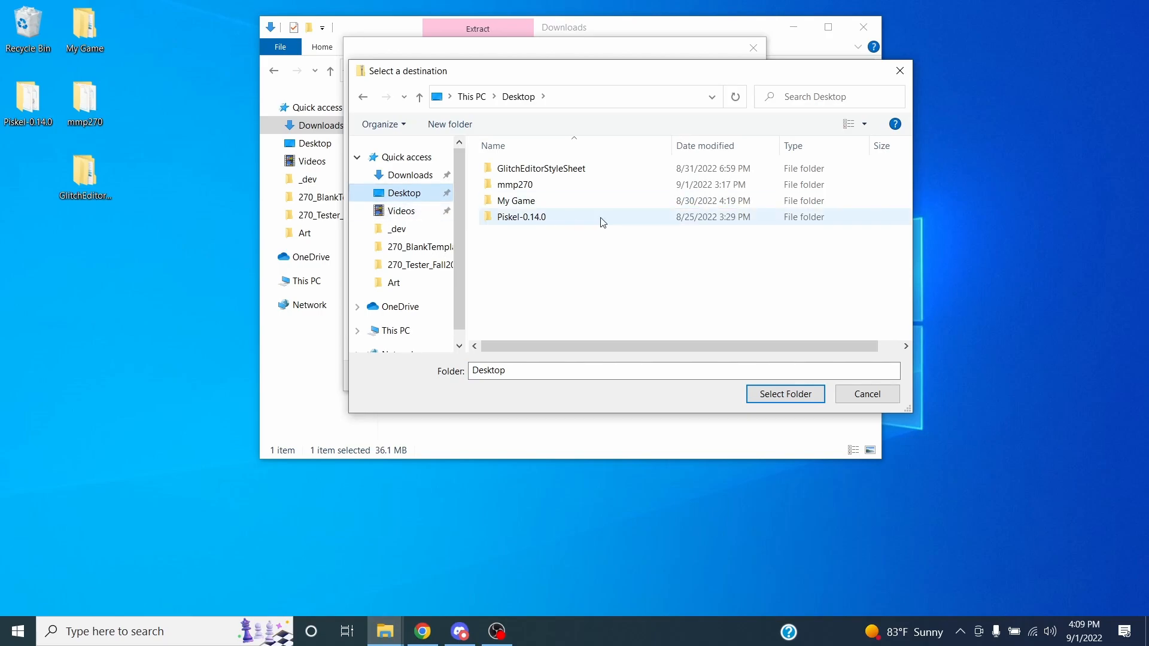
left_click(782, 394)
left_click(674, 376)
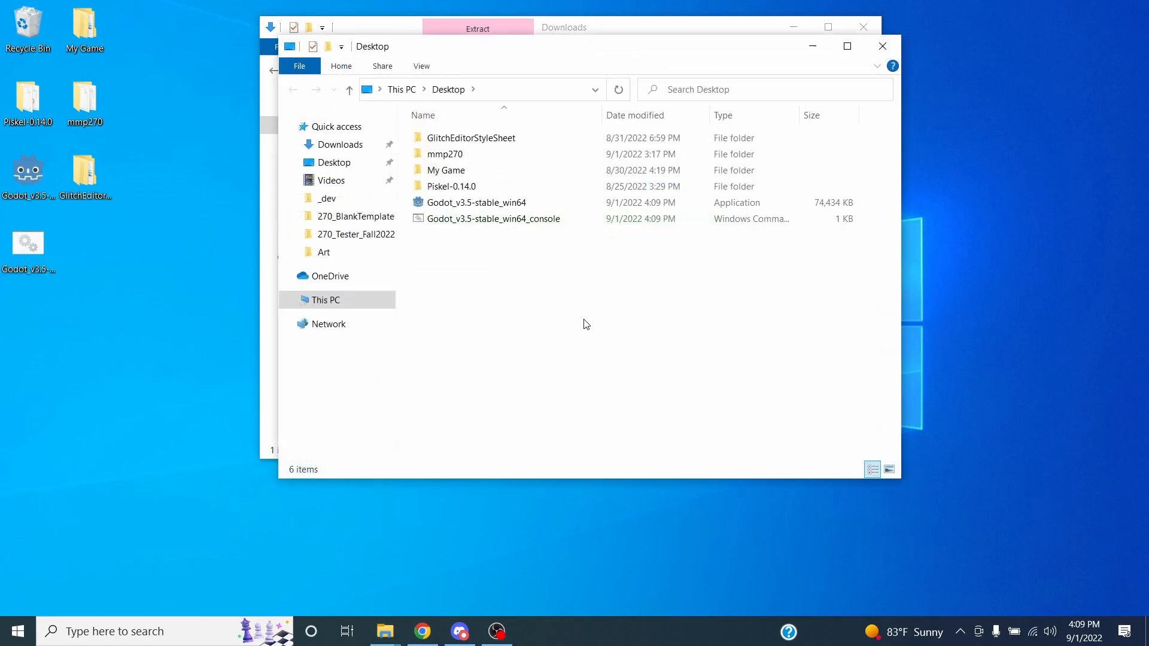
Examine the extracted Godot application and console file, and compare them with the contents of the Piskel-0.14.0 folder
left_click(497, 207)
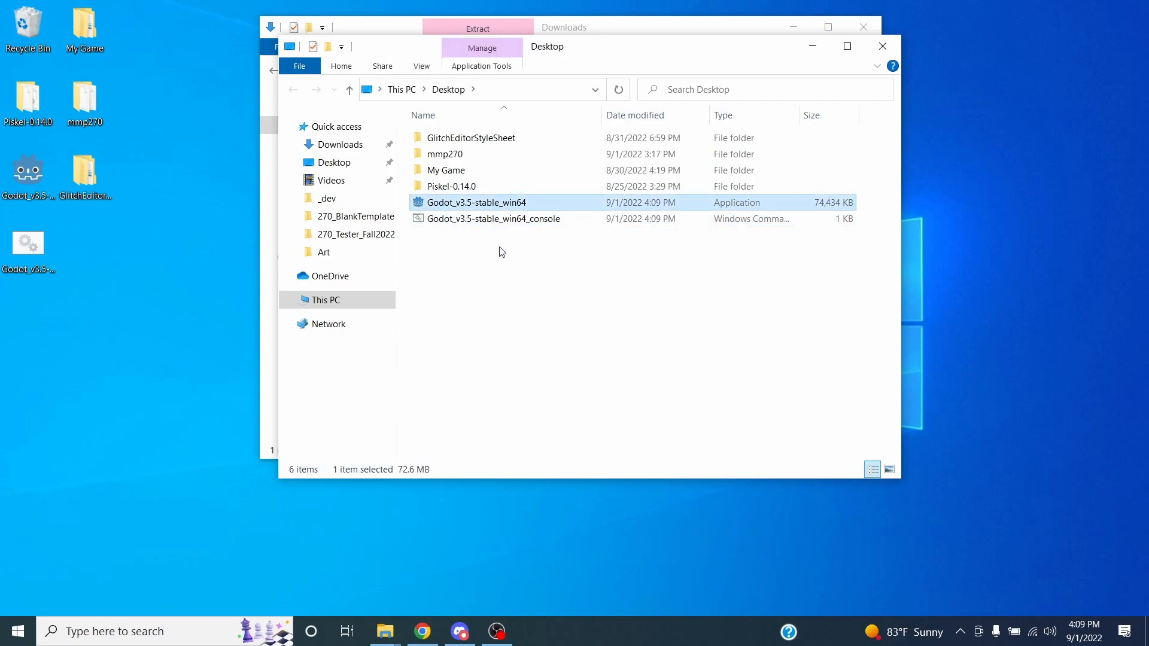
left_click(456, 221)
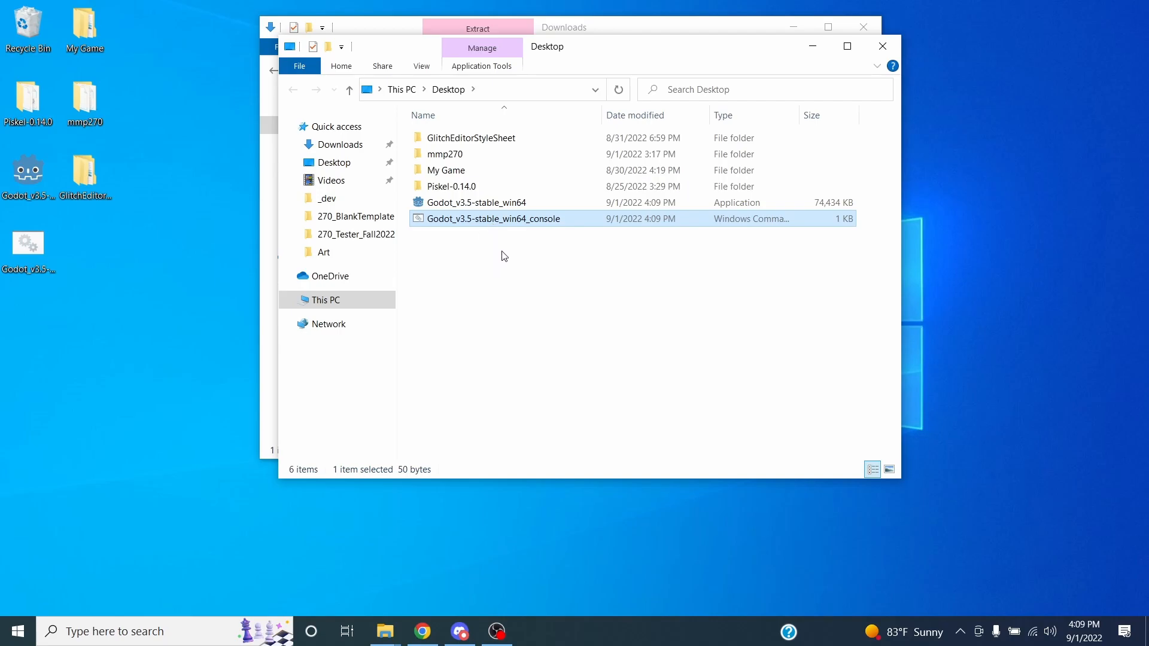
double_click(27, 106)
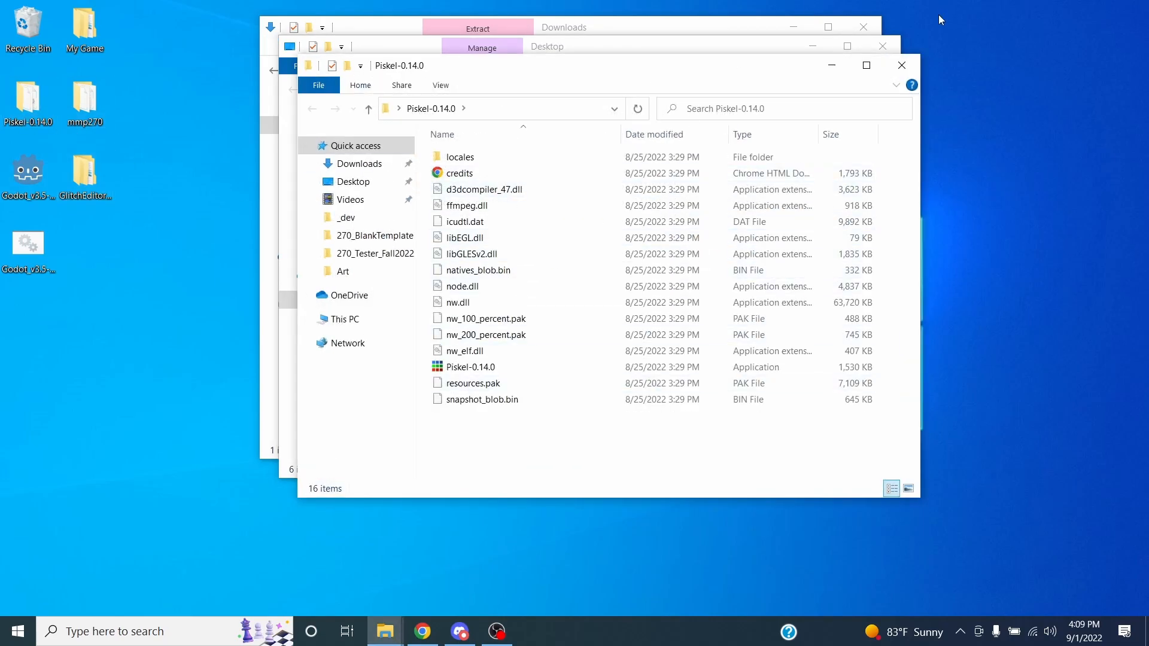
left_click(902, 64)
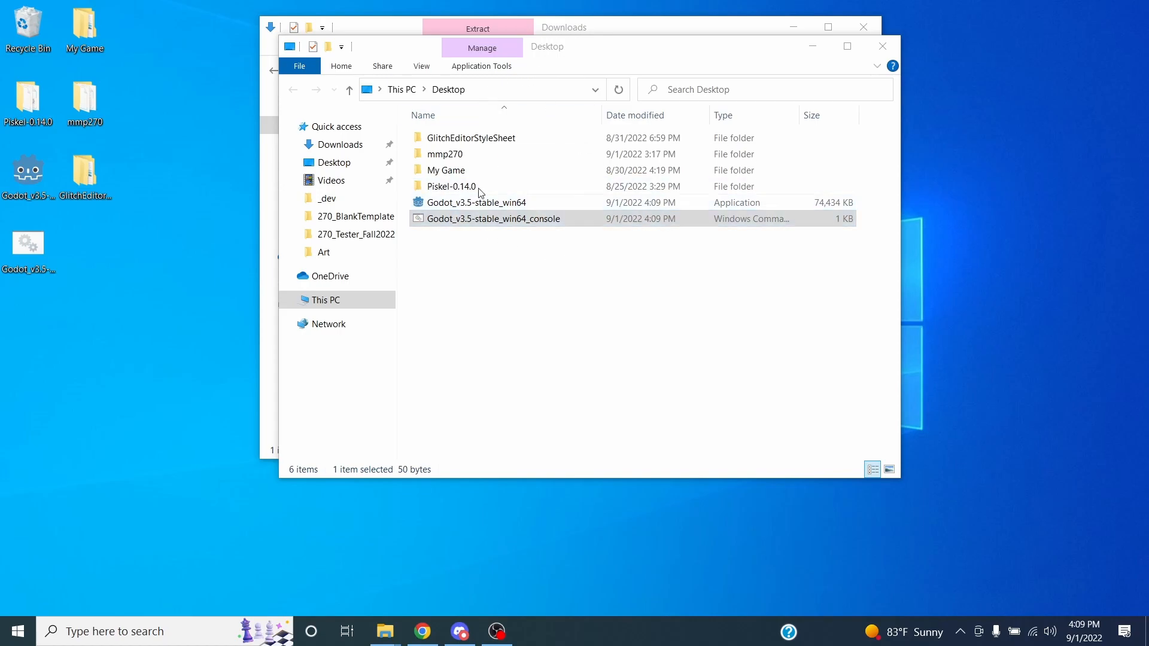
Close the Desktop and Downloads folder windows and launch Godot from the desktop
left_click_drag(646, 48, 616, 92)
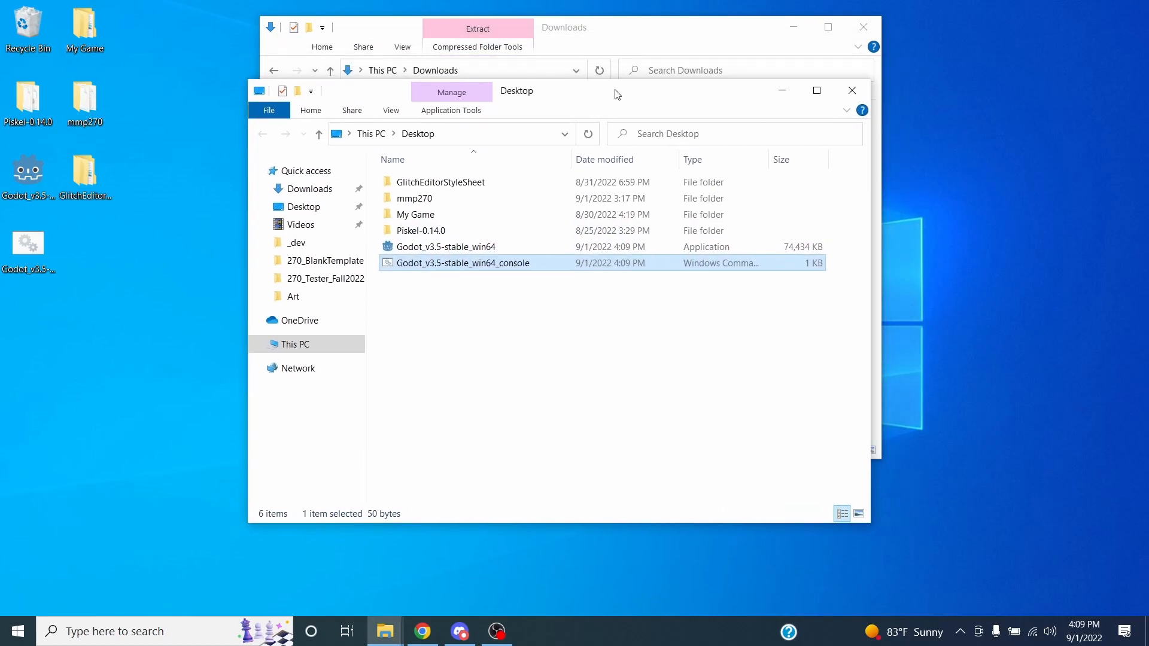
left_click(854, 96)
left_click_drag(750, 38, 752, 60)
left_click(863, 50)
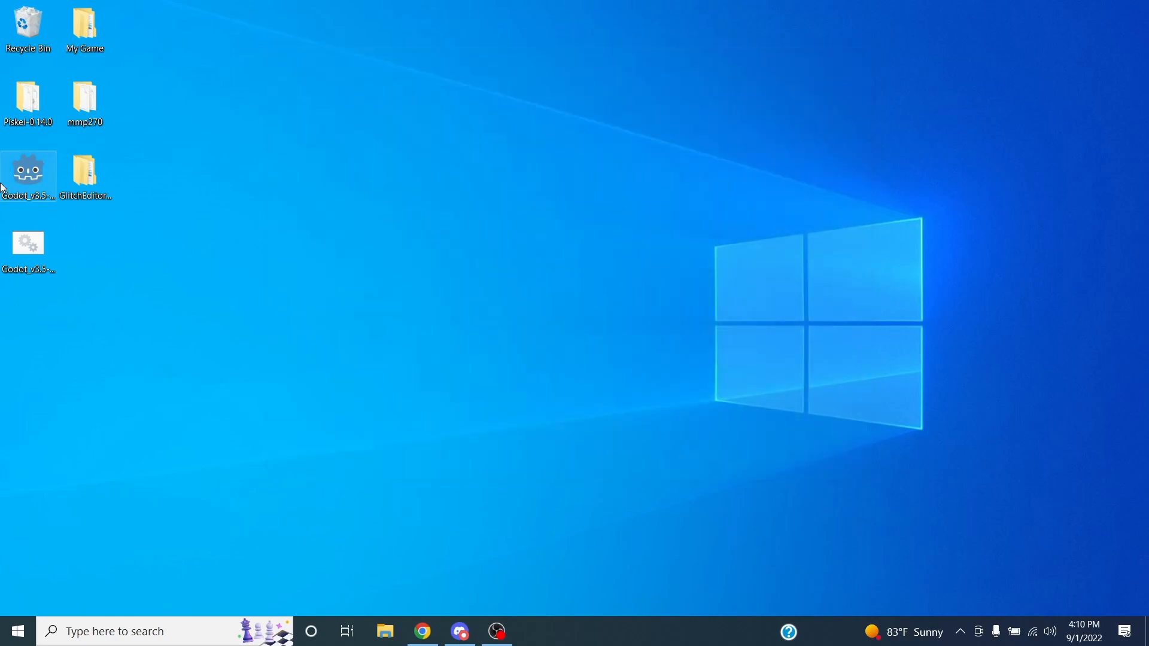
double_click(28, 175)
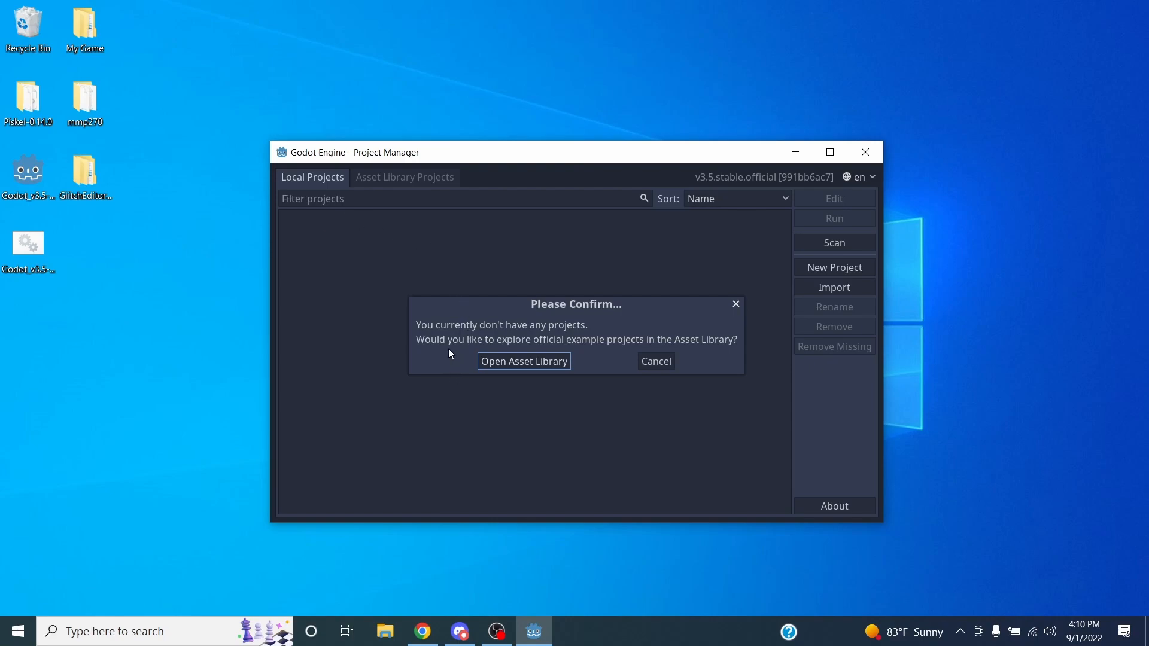
left_click_drag(521, 160, 476, 59)
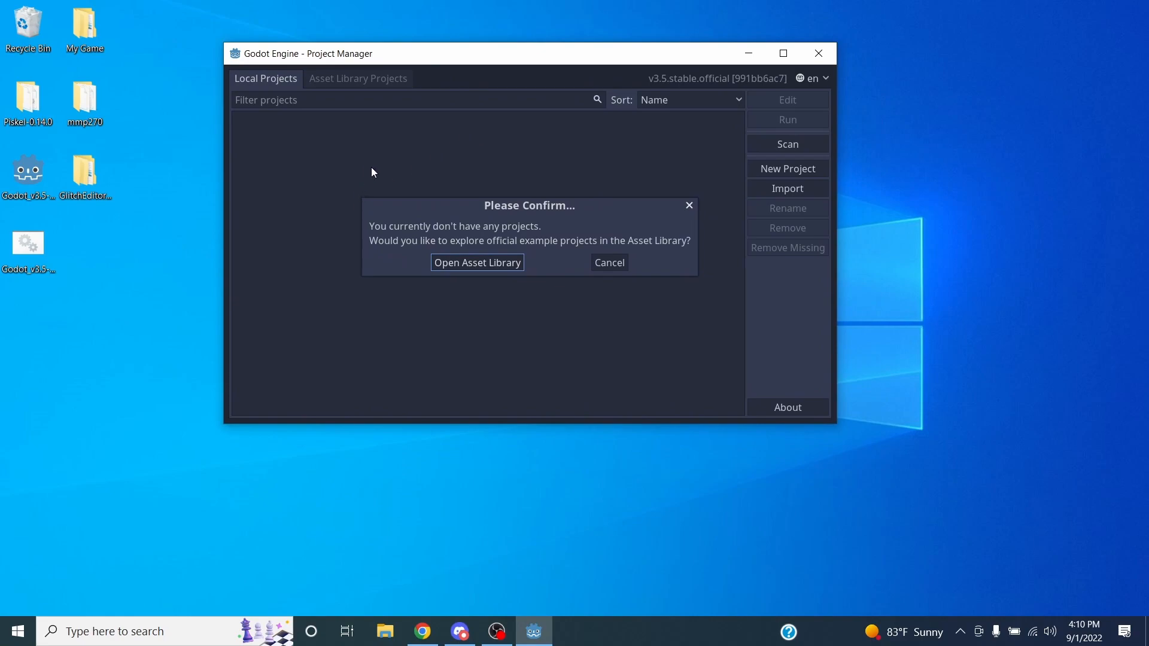
Switch to Chrome, open the Godot Intro lab from the course site's schedule, and copy the page's address
left_click(422, 631)
left_click(122, 13)
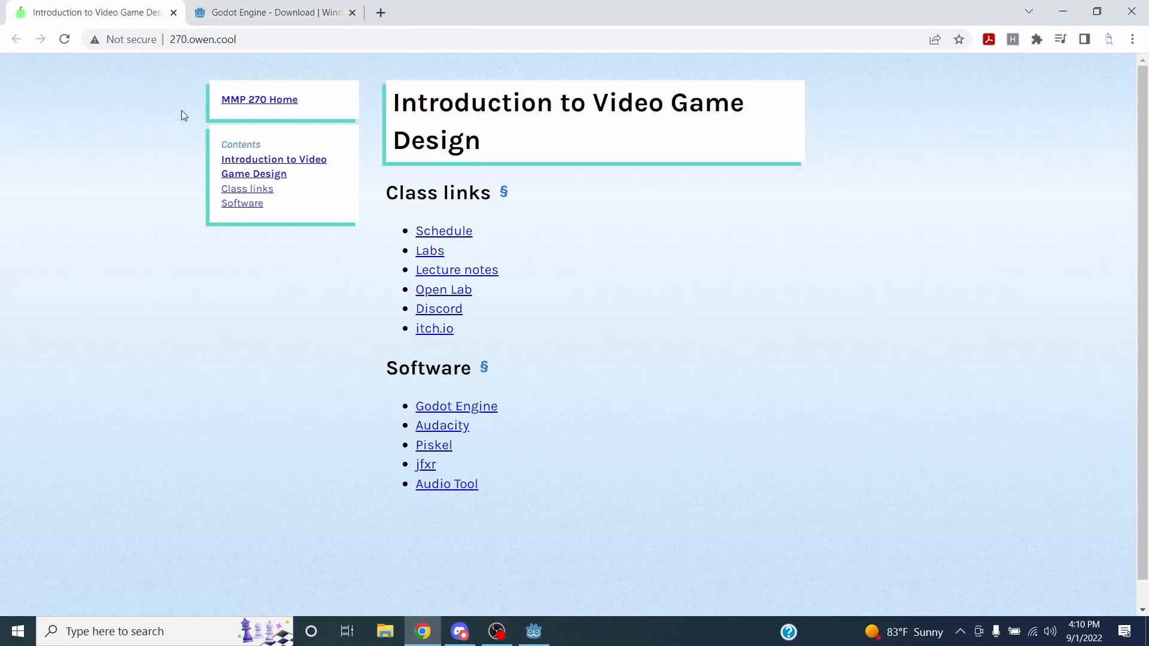
left_click(445, 234)
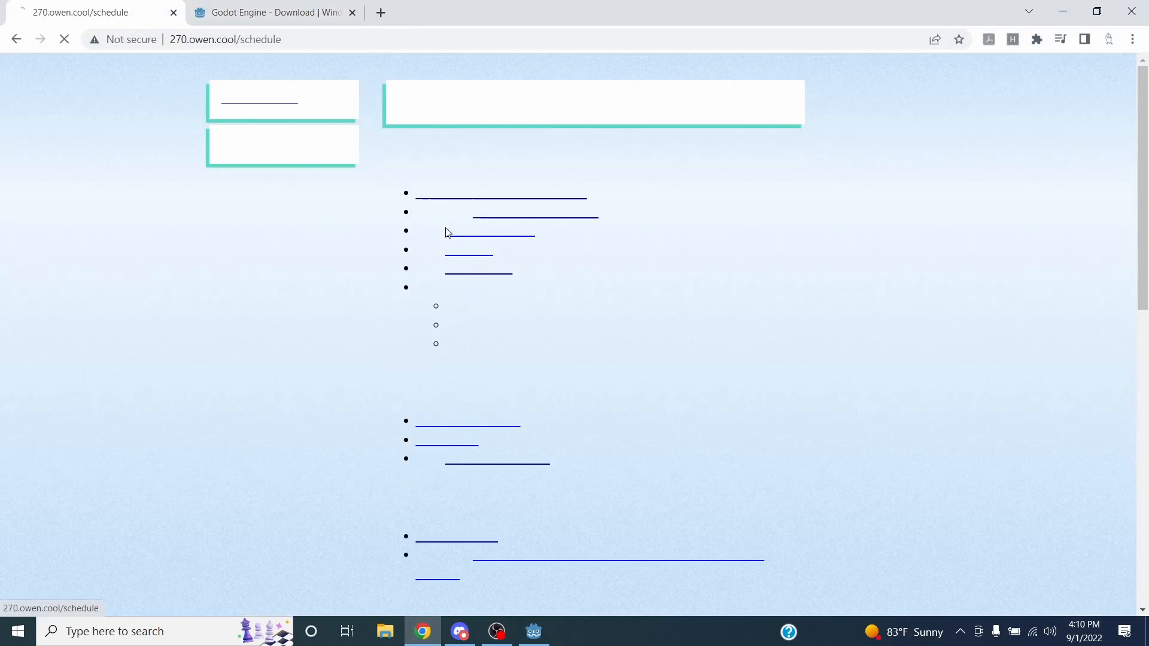
left_click(459, 275)
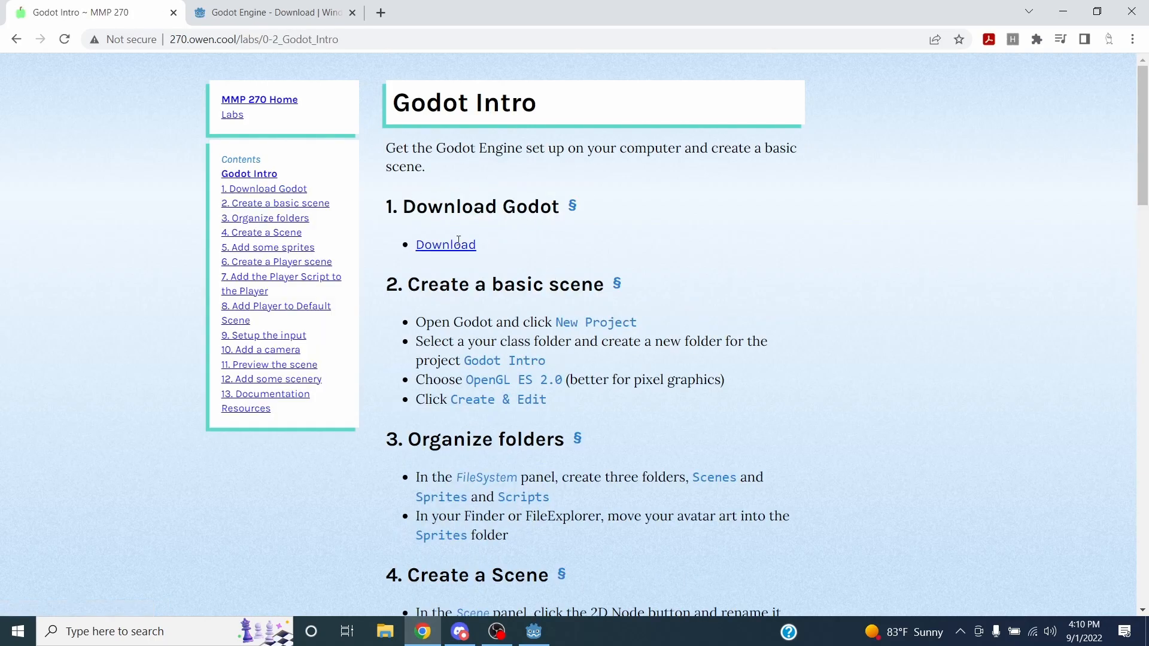
left_click(264, 39)
key("ctrl+c")
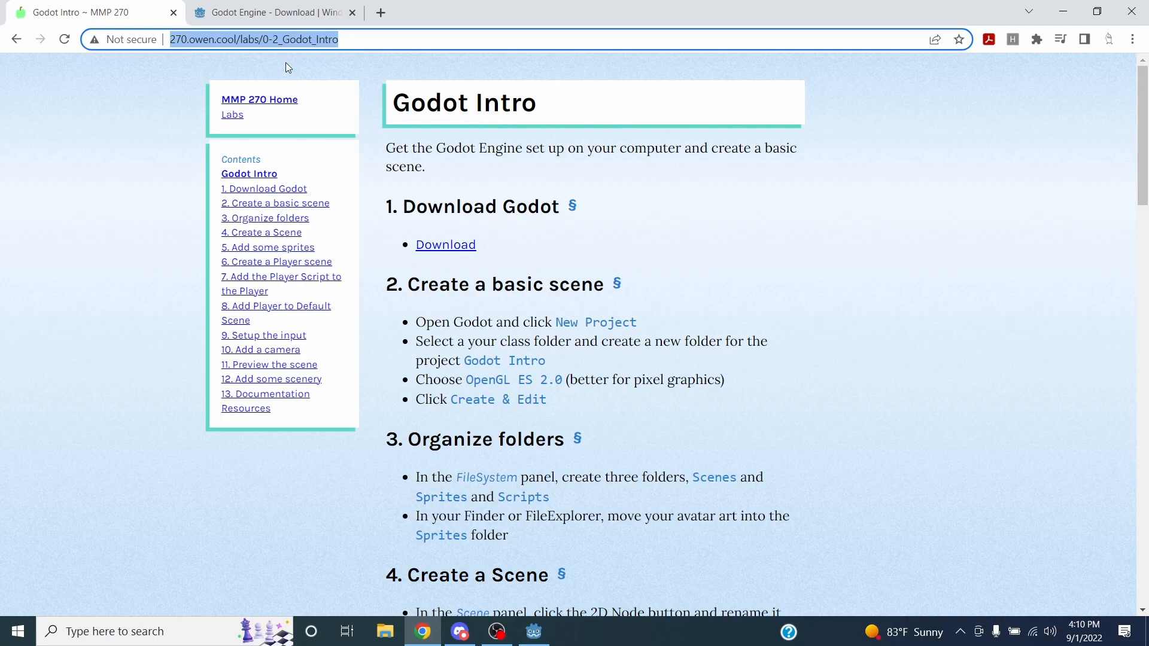
Switch to Discord and post the copied Godot Intro lab link in the class voice channel's chat and the mmp270 channel
left_click(460, 631)
key("ctrl+v")
key("Return")
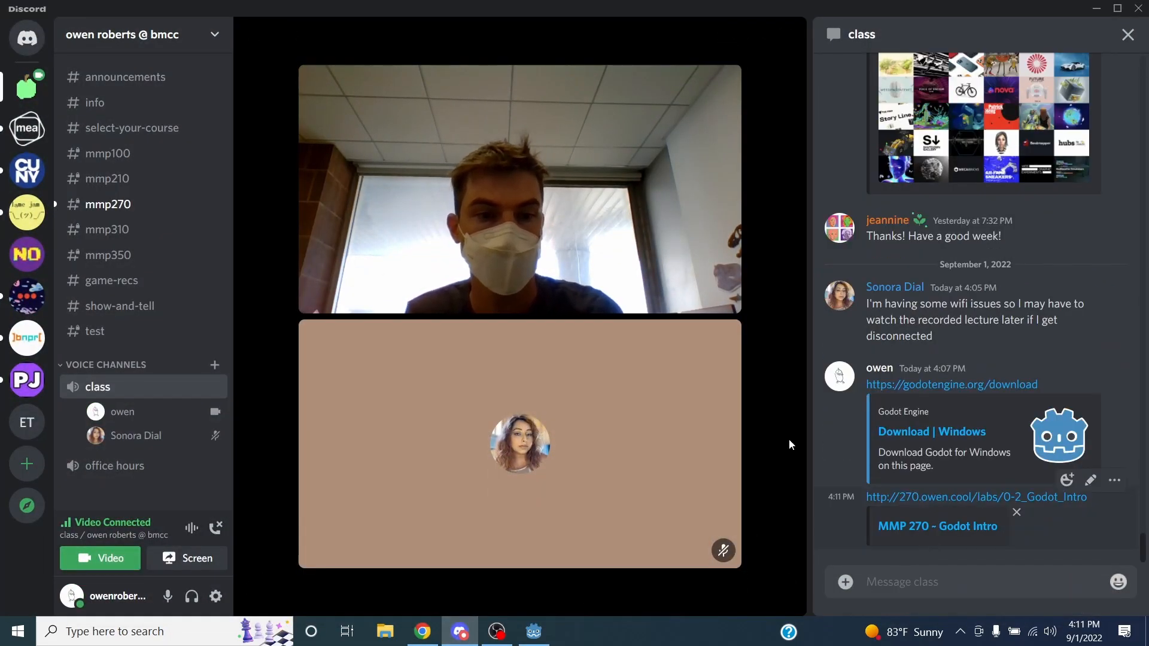
left_click(100, 205)
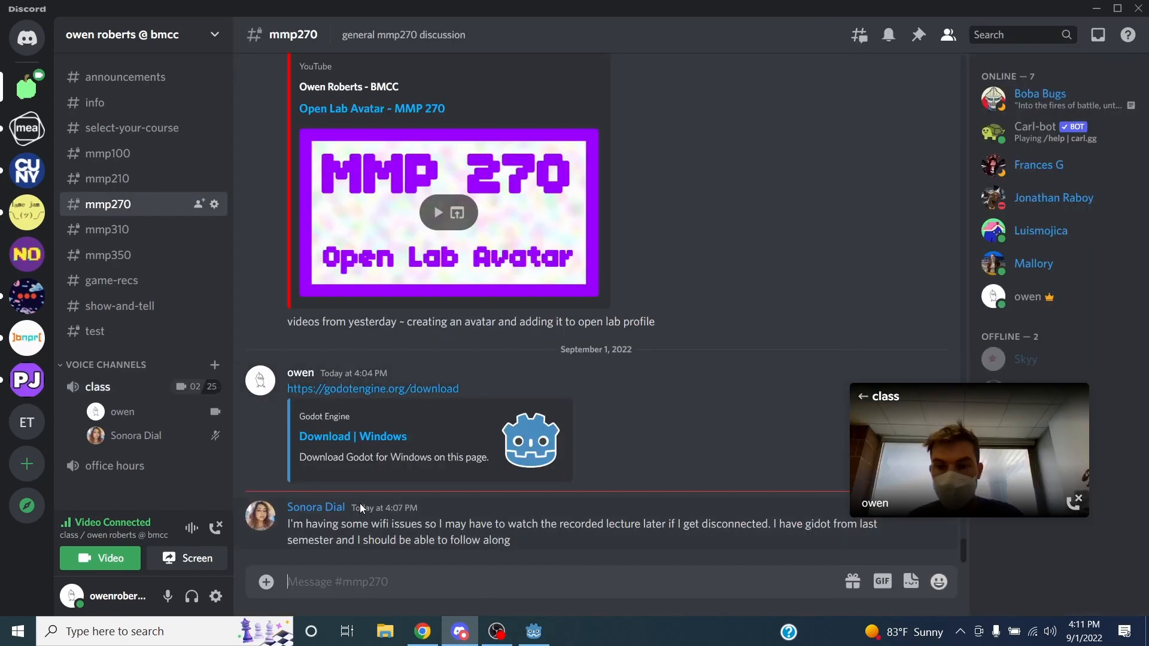
key("ctrl+v")
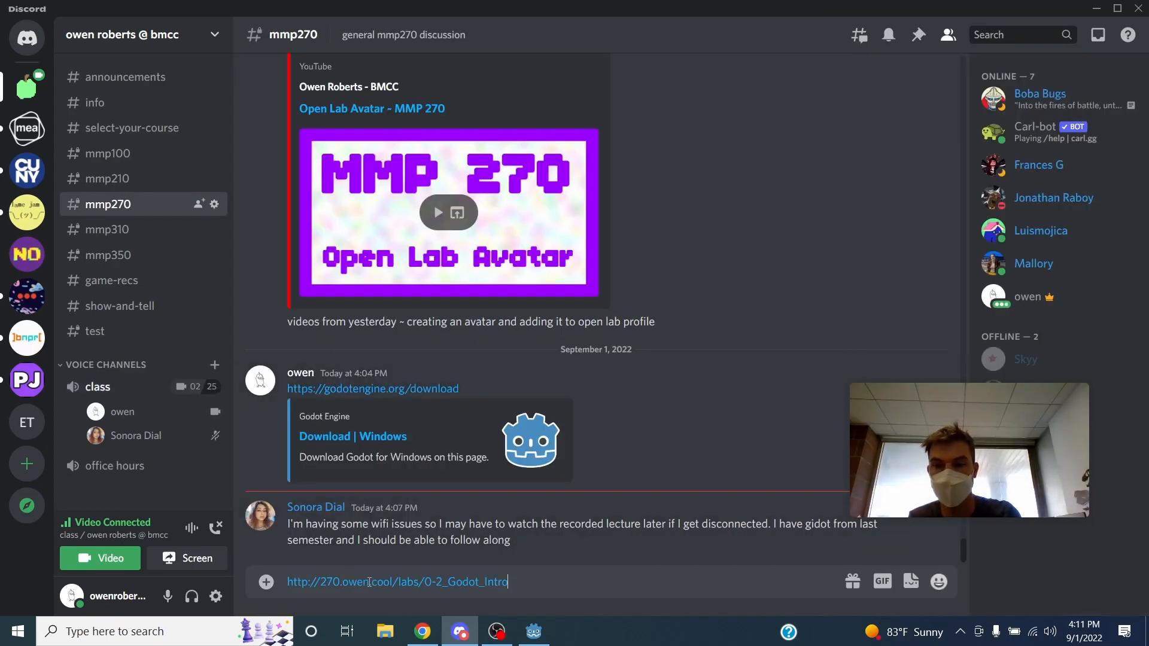
key("Return")
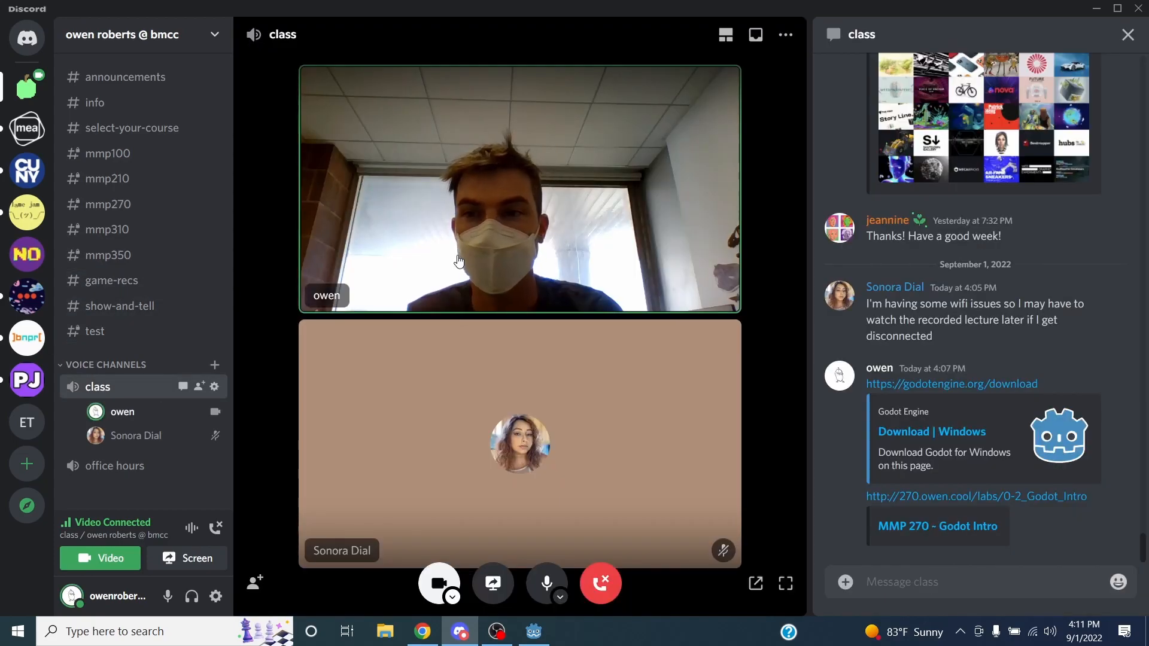
Return to the Godot Intro lab in Chrome, review the Create a basic scene section, and minimise the browser to reveal Godot
left_click(1094, 12)
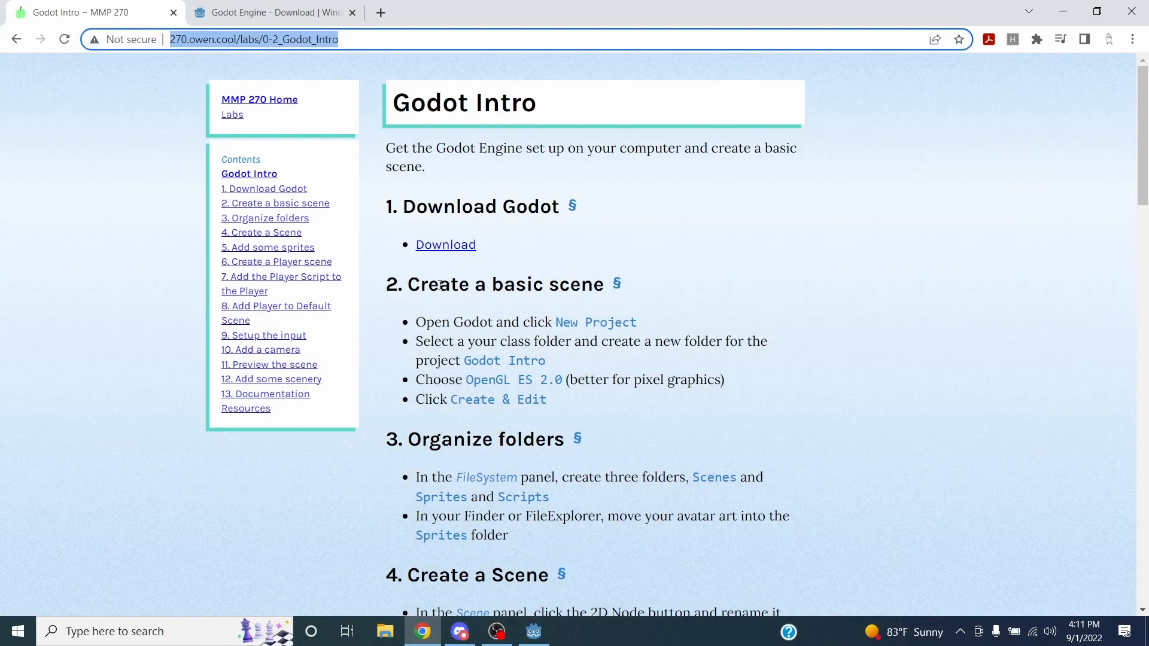
left_click_drag(409, 285, 604, 285)
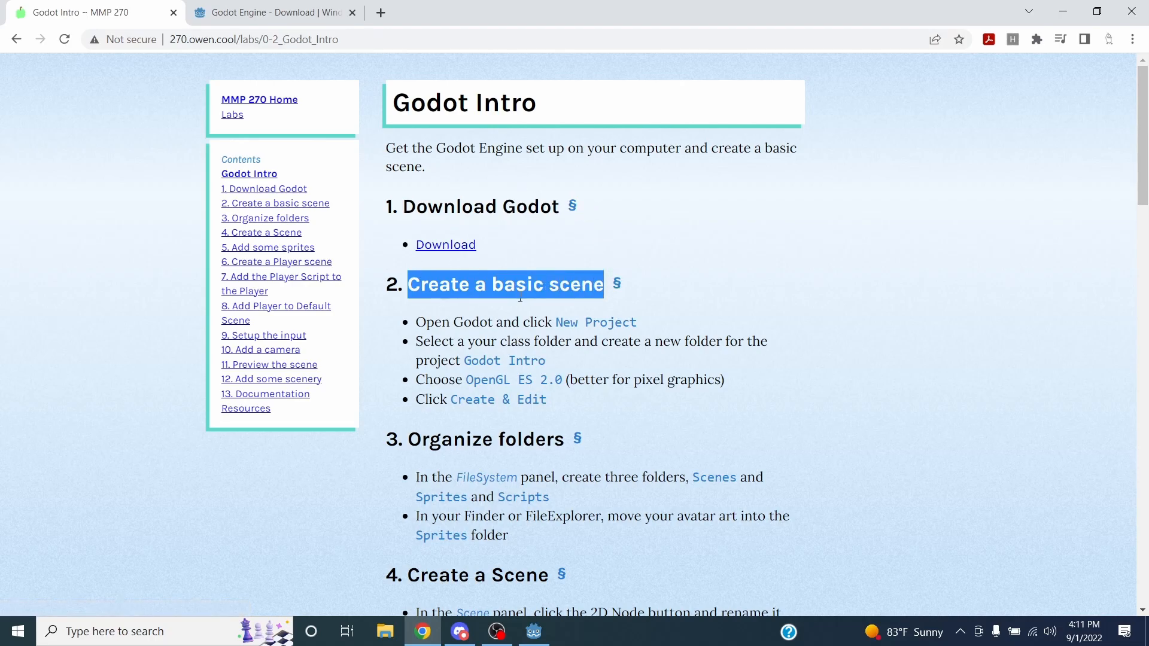
left_click(472, 308)
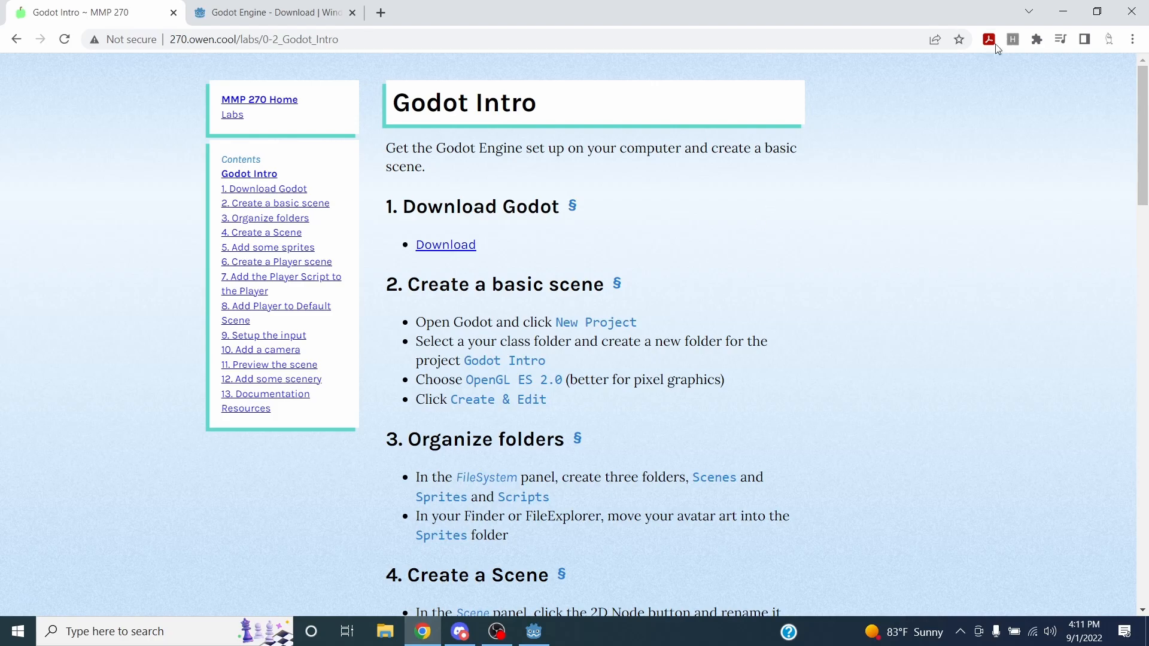
left_click(1063, 12)
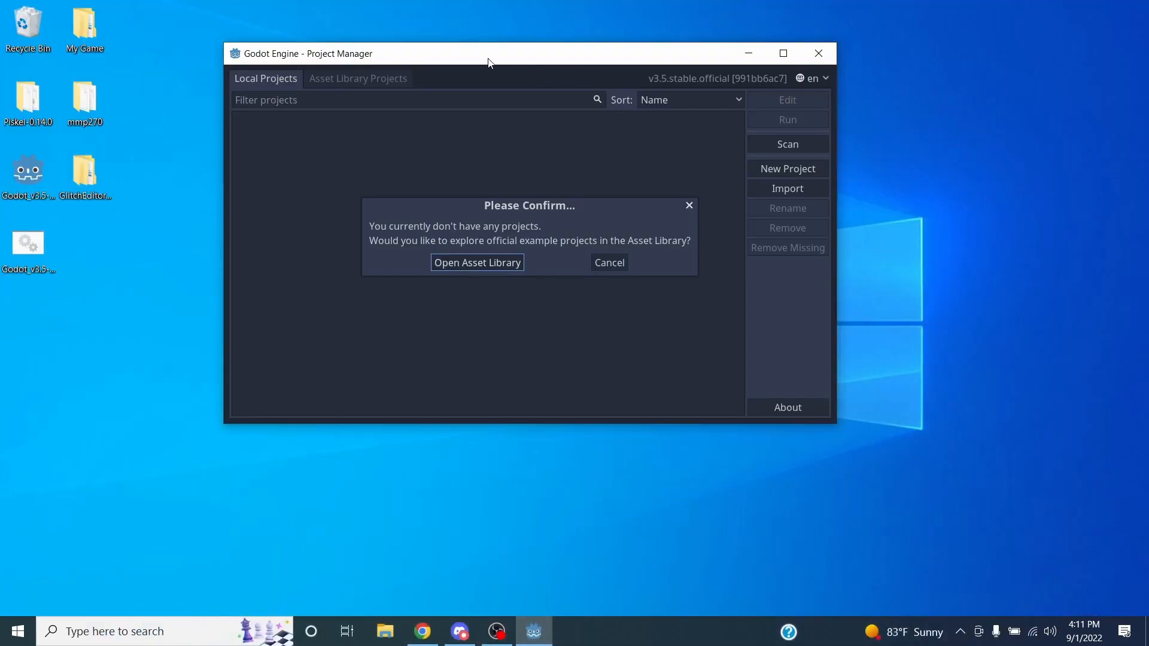
Reposition the Project Manager window on the desktop and decline the offer to explore official example projects
left_click_drag(440, 58, 439, 57)
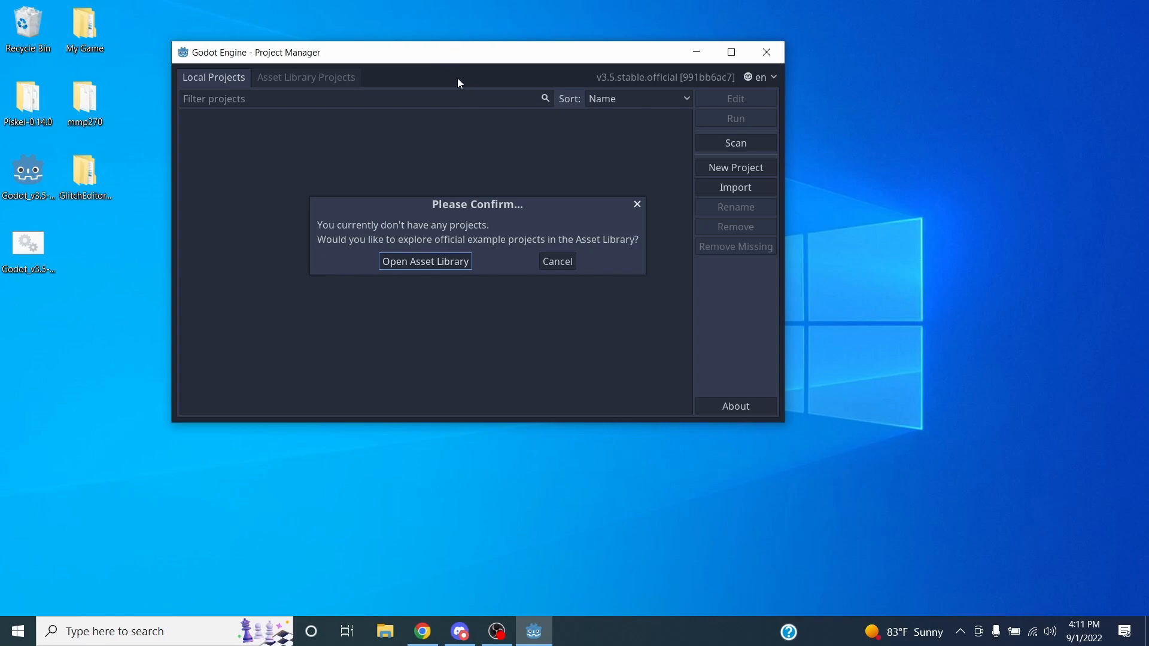
left_click_drag(430, 59, 467, 58)
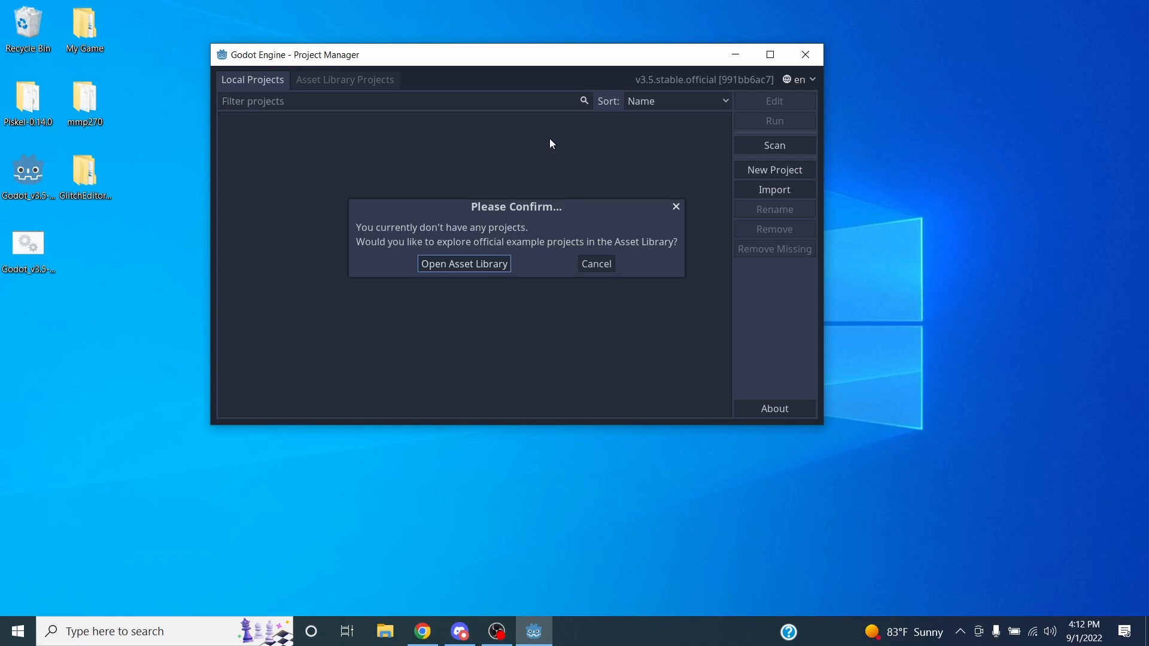
left_click(555, 252)
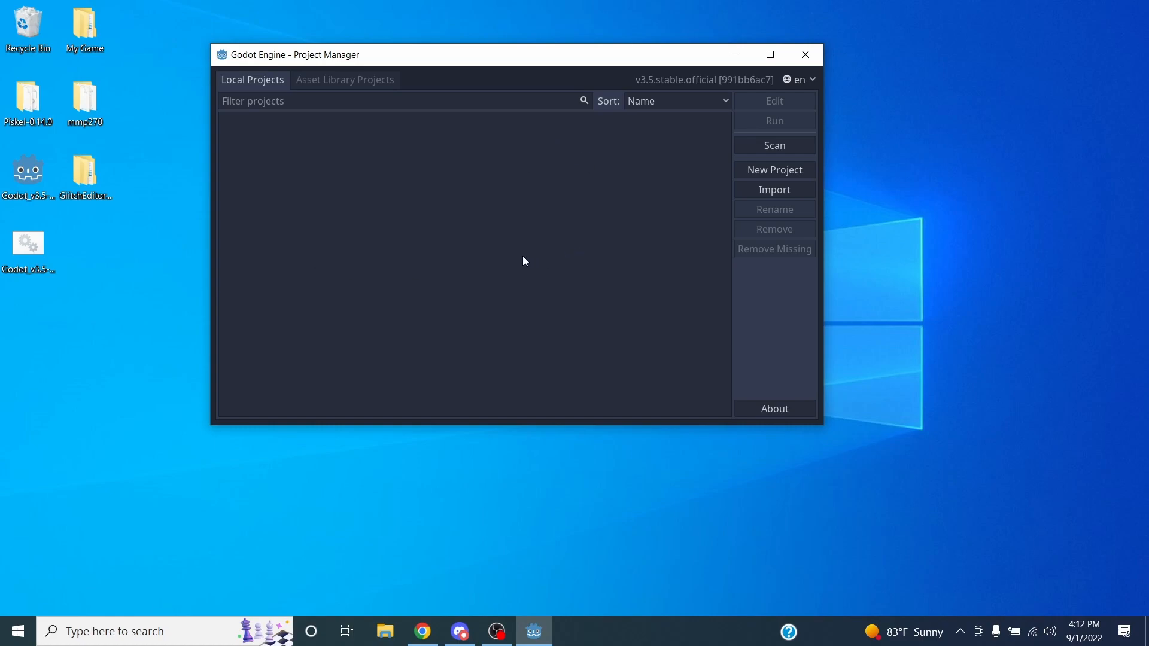
left_click_drag(516, 62, 549, 62)
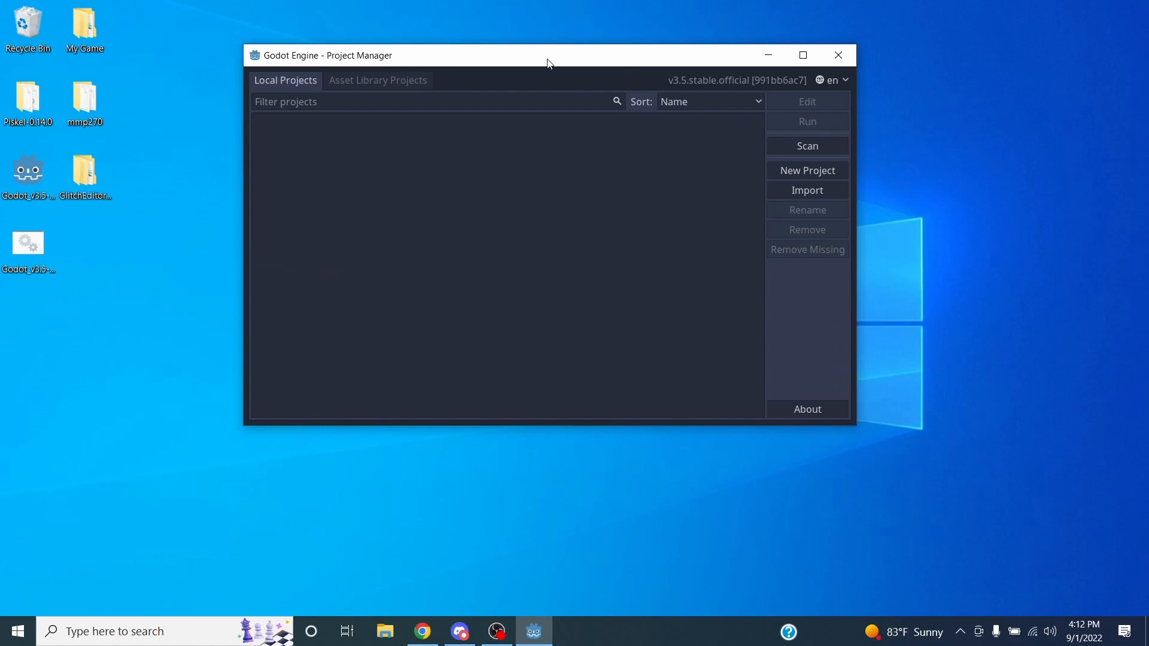
Browse the demos and templates in Asset Library Projects and return to the Local Projects list
left_click(361, 87)
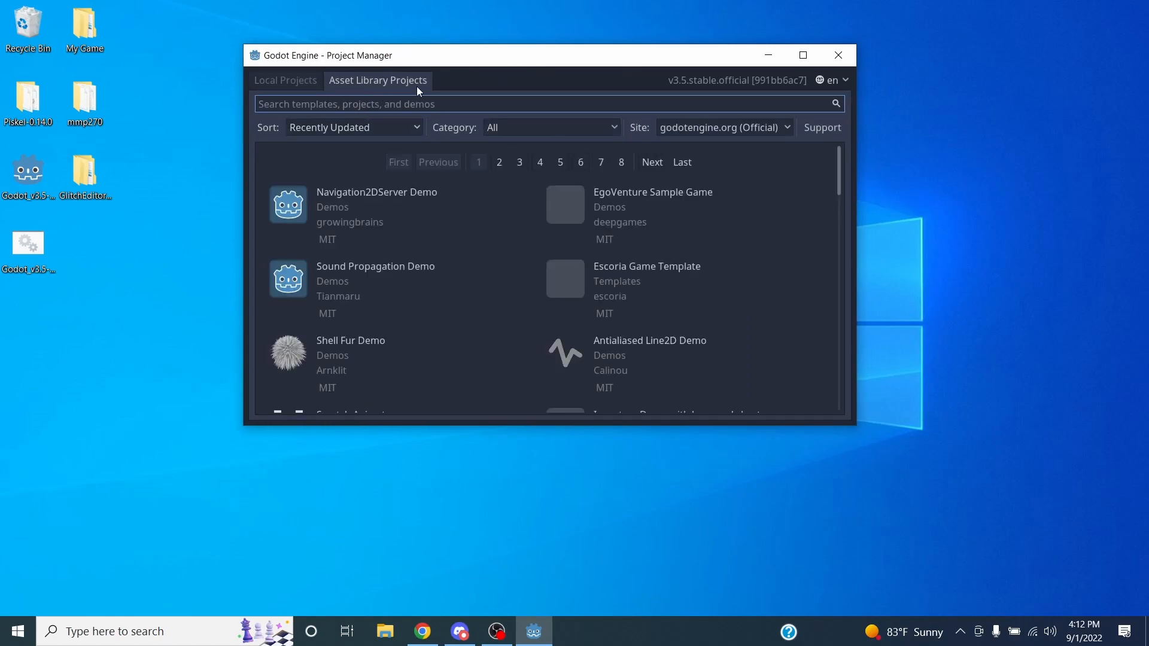
scroll(595, 217, "down", 15)
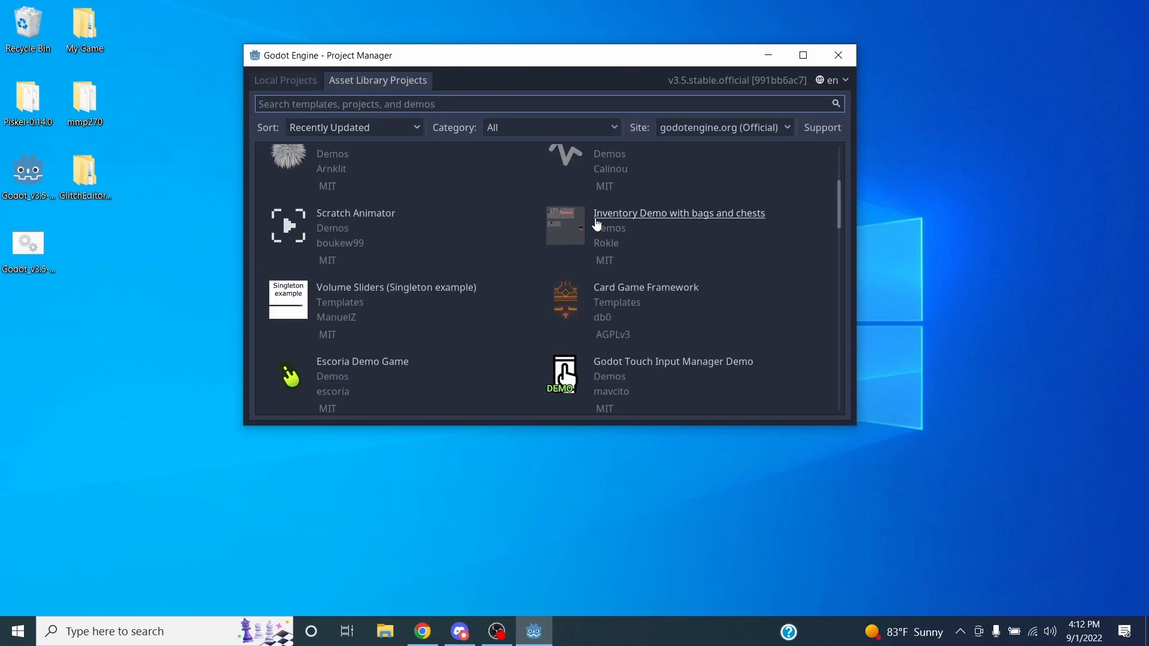
scroll(580, 224, "down", 6)
scroll(565, 236, "up", 10)
scroll(560, 240, "up", 10)
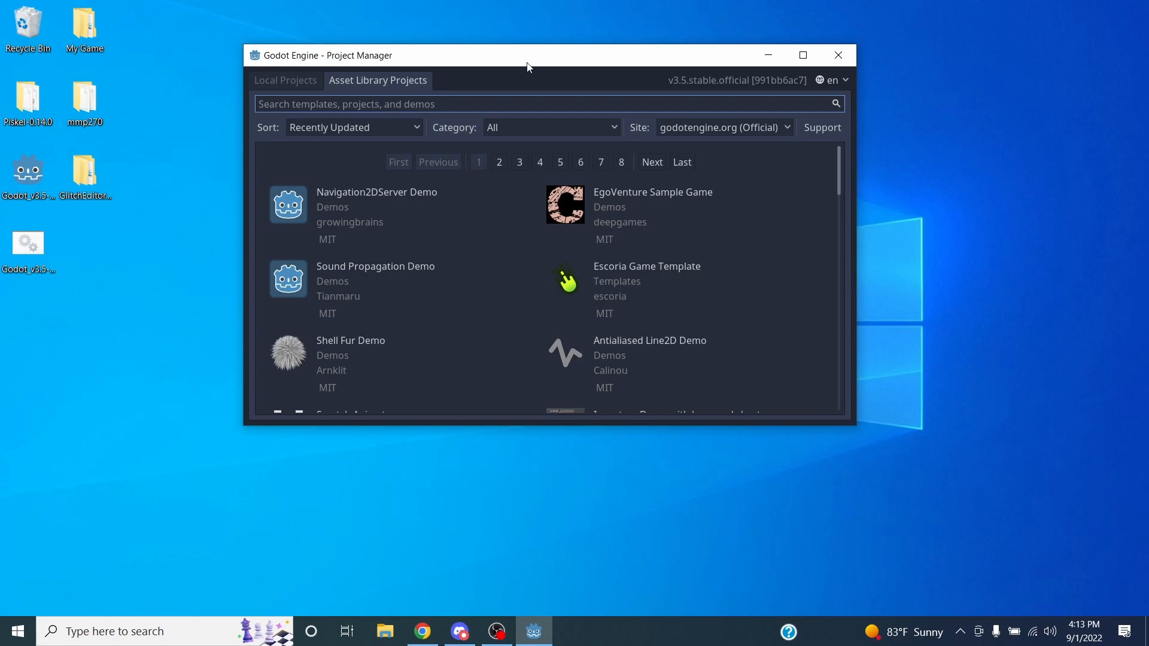
left_click(261, 82)
left_click(374, 81)
left_click(287, 87)
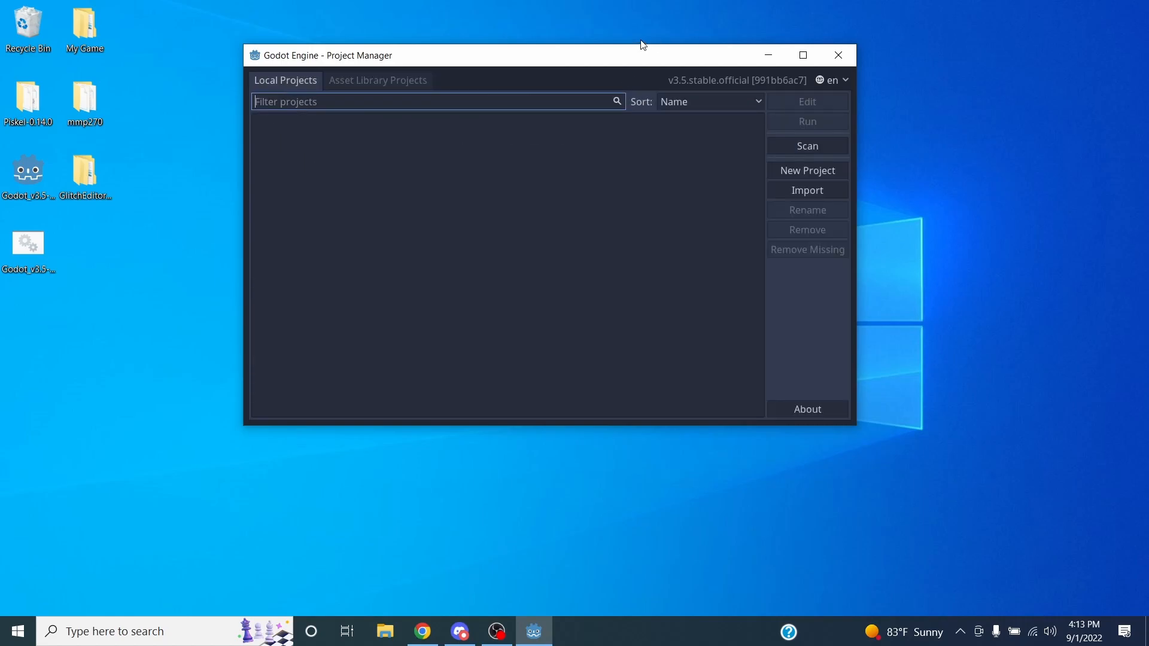
left_click_drag(601, 62, 638, 50)
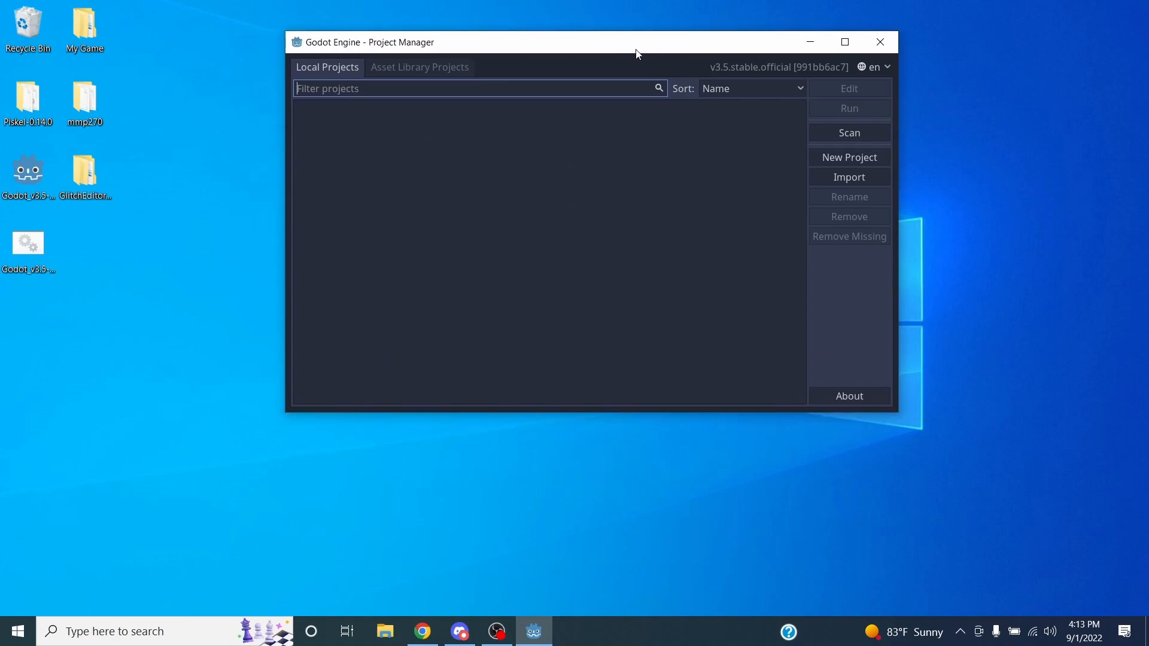
Start creating a new project and name it MyGame
left_click(849, 157)
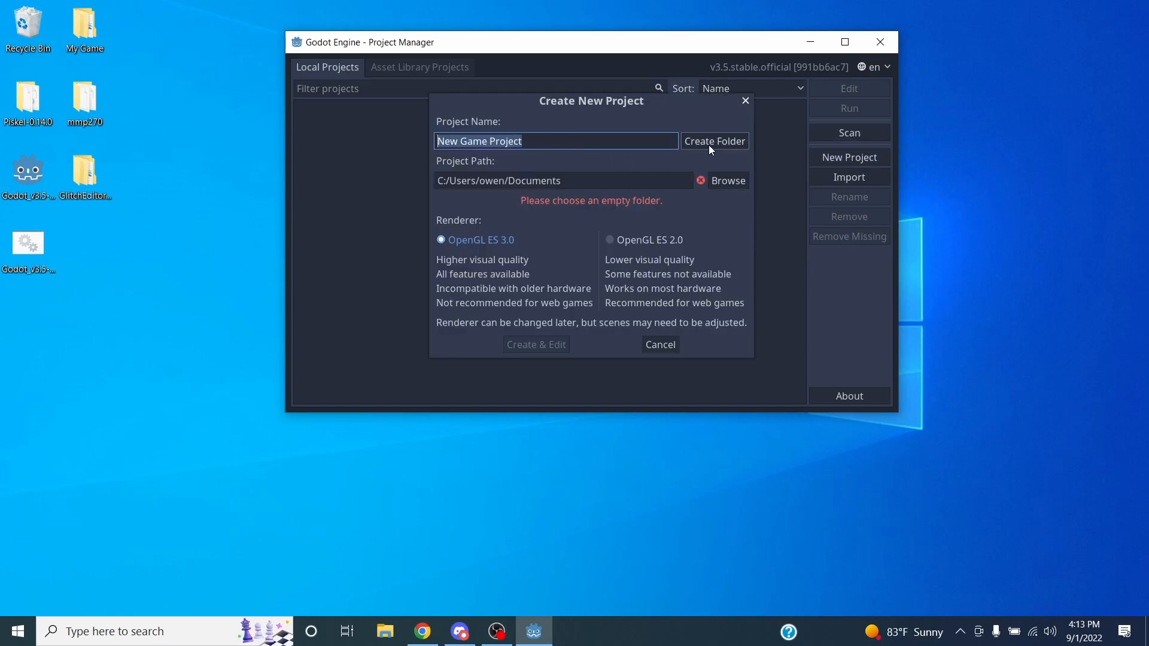
left_click_drag(529, 141, 435, 154)
triple_click(481, 142)
type("MyGame")
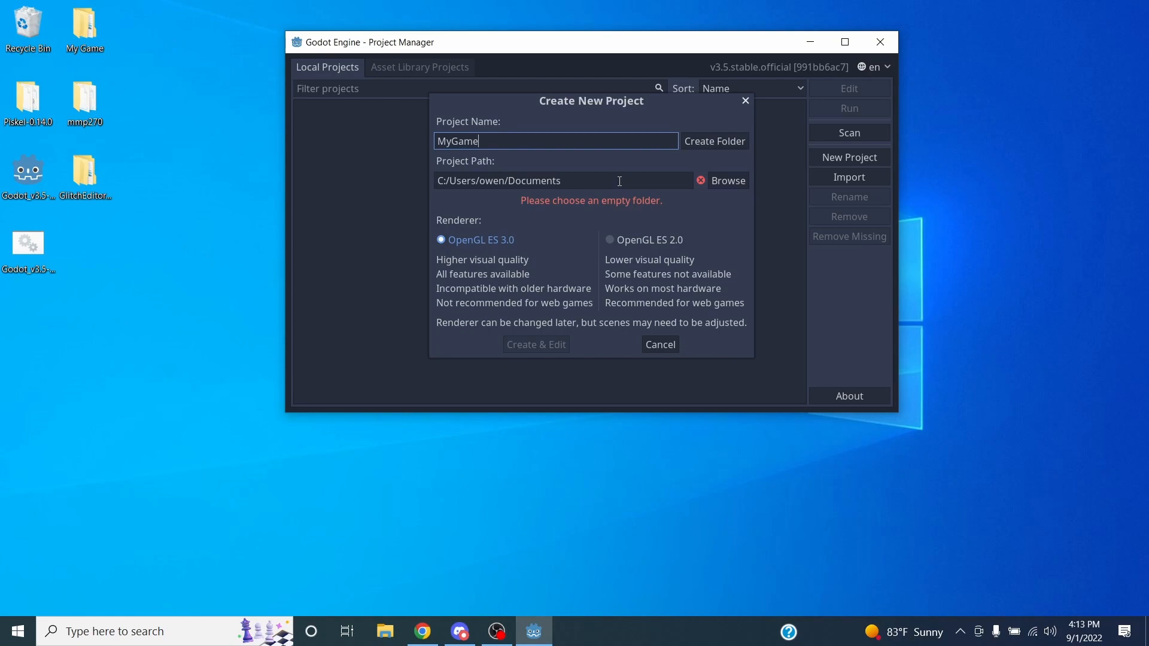
Examine the default project path, view the desktop's My Game folder beside the project dialog, and close the folder window
left_click(464, 182)
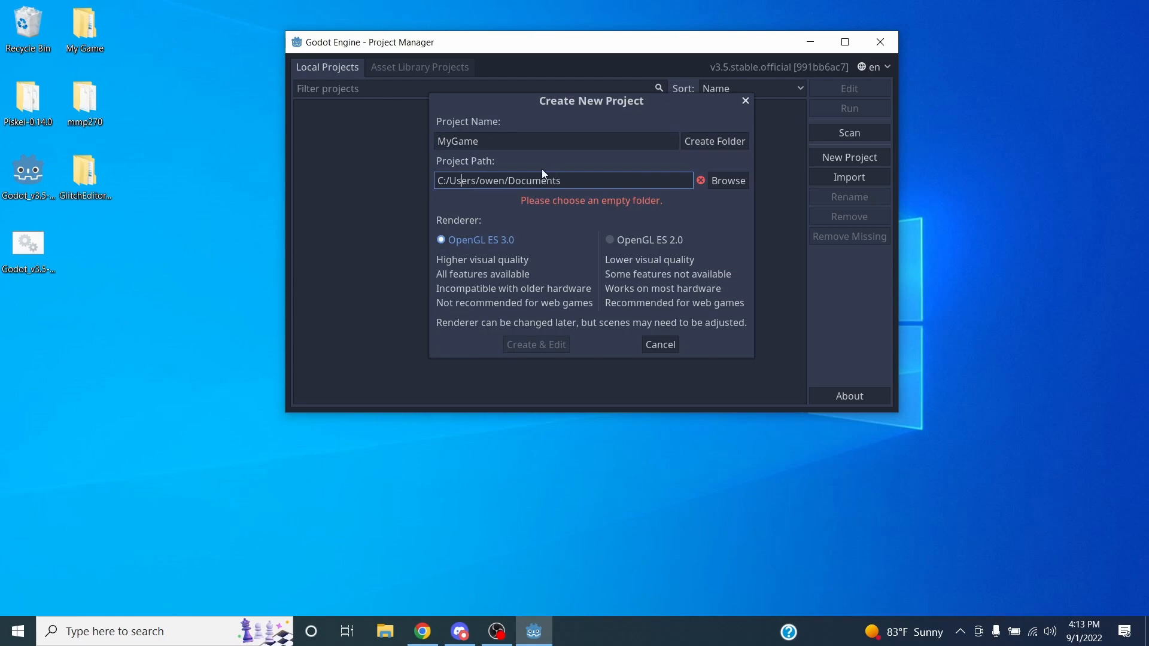
left_click_drag(654, 180, 413, 183)
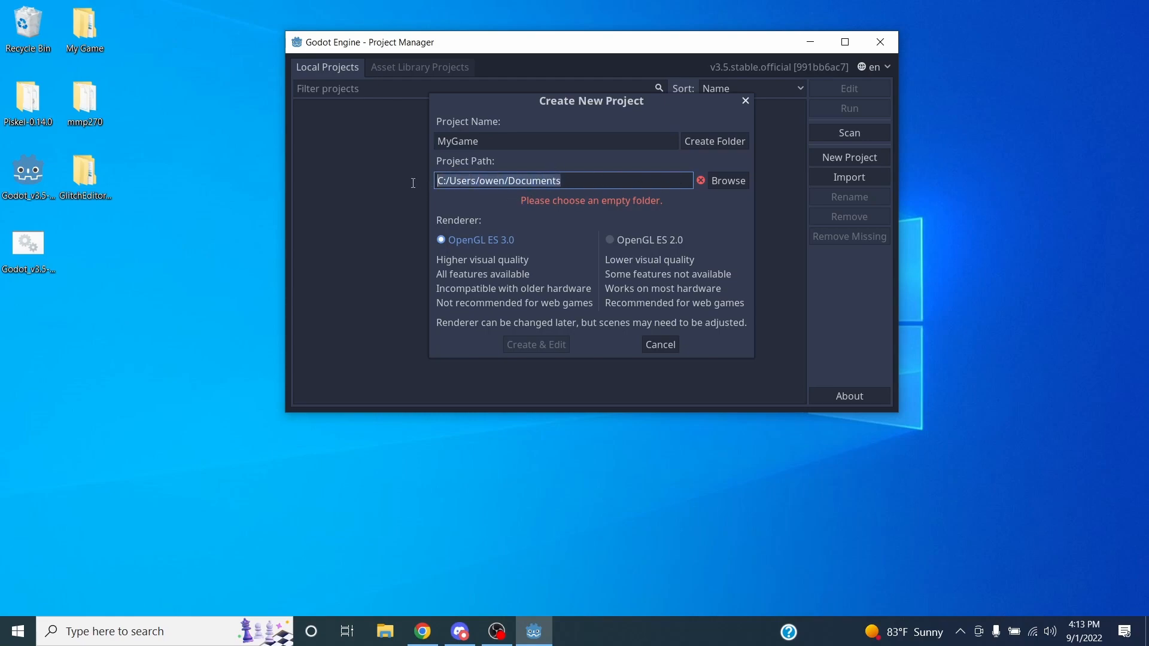
left_click_drag(481, 48, 618, 44)
double_click(91, 32)
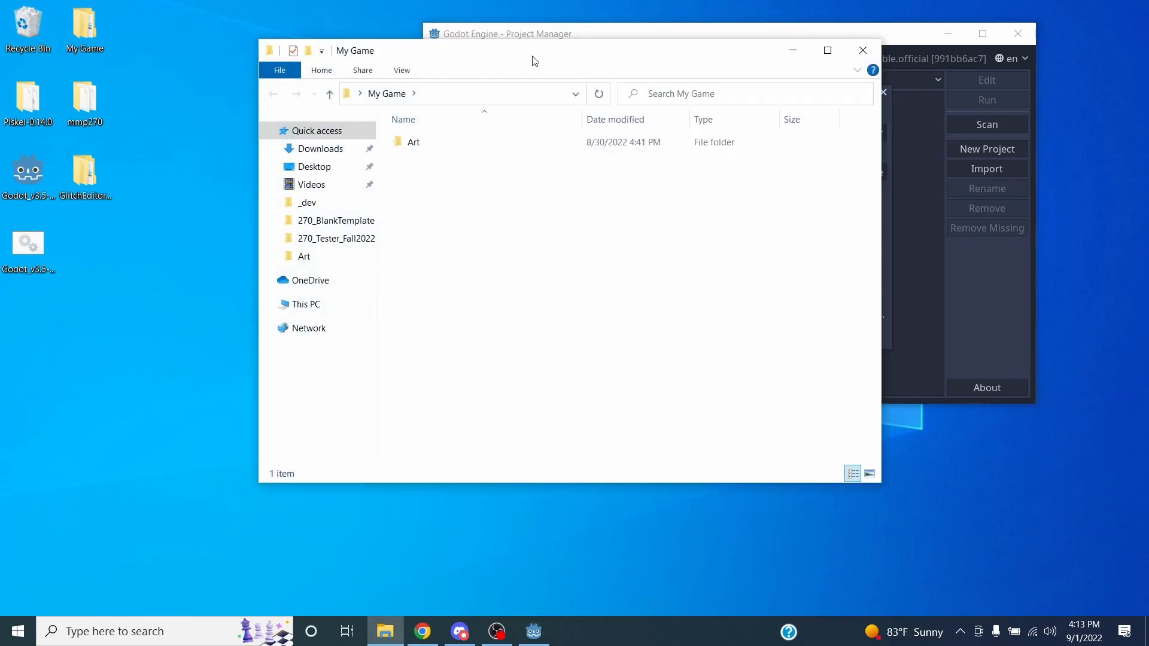
left_click_drag(532, 57, 351, 79)
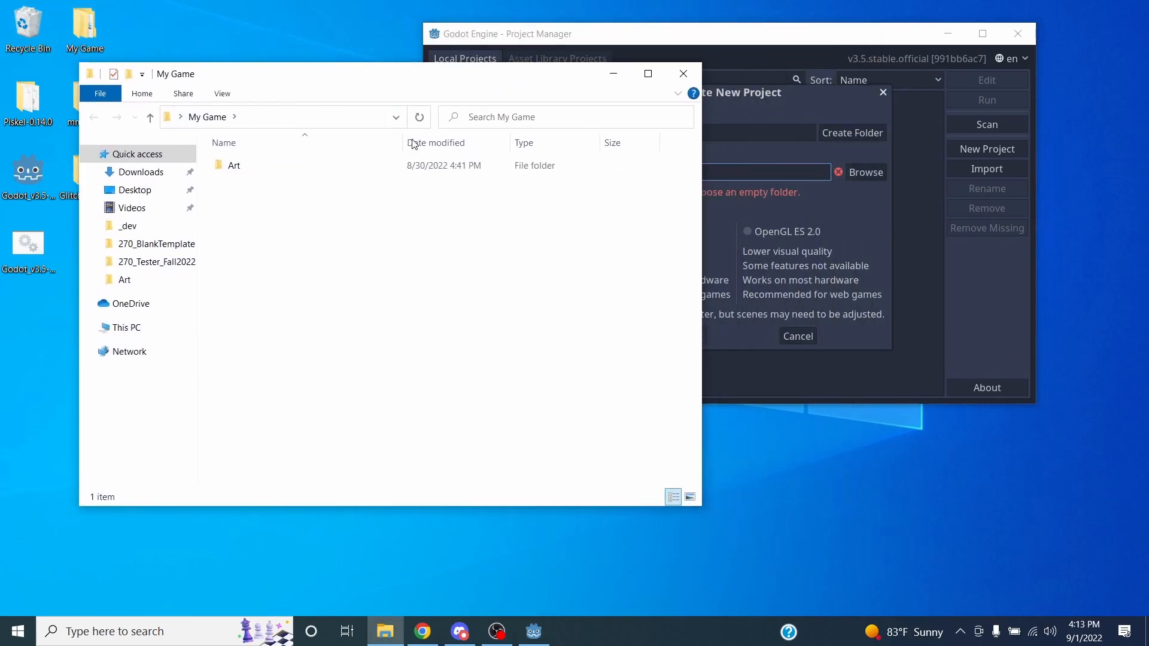
left_click_drag(700, 505, 410, 505)
left_click_drag(245, 75, 197, 63)
left_click_drag(366, 106, 422, 106)
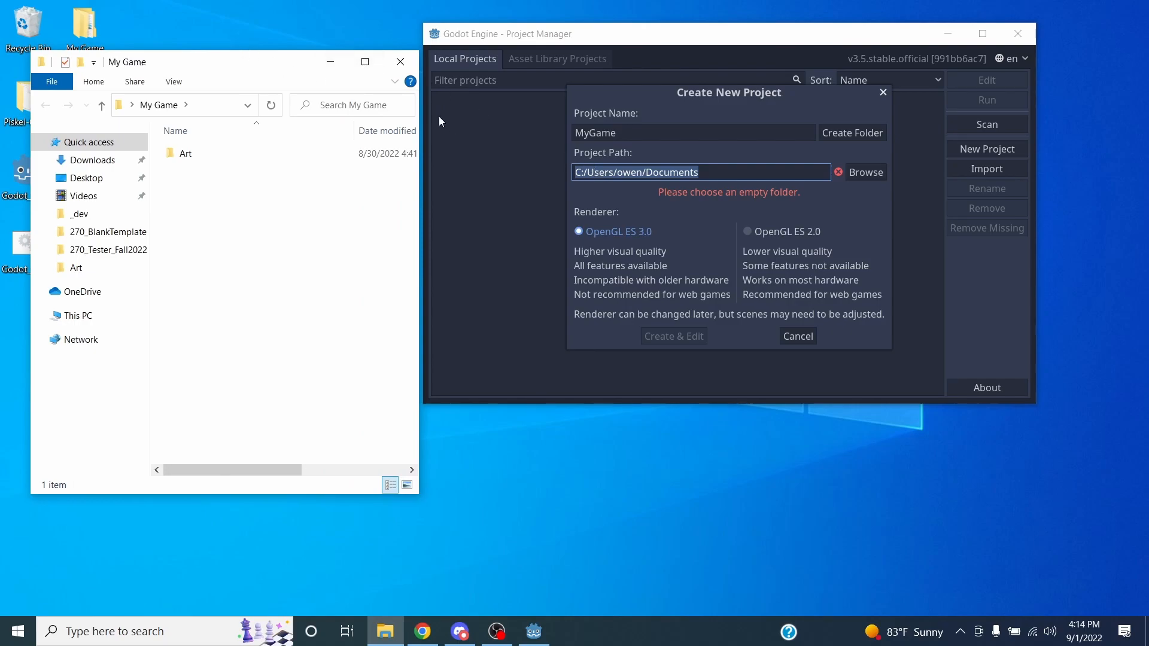
left_click(399, 62)
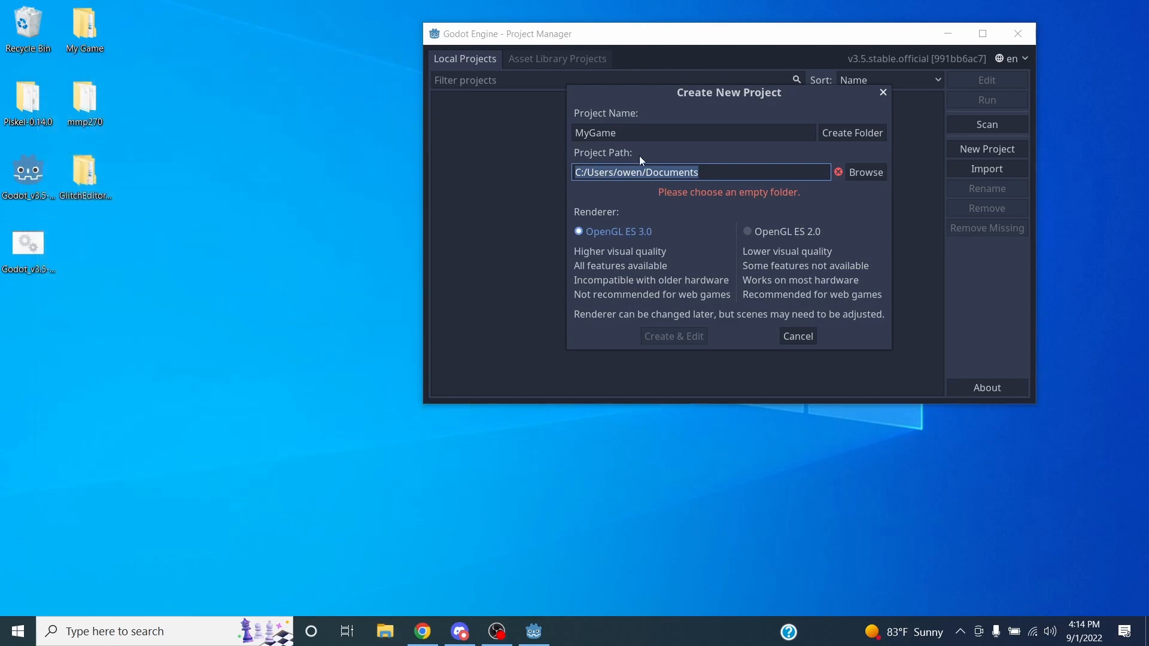
Change the new project's name to Game
left_click(662, 133)
type("Ganes")
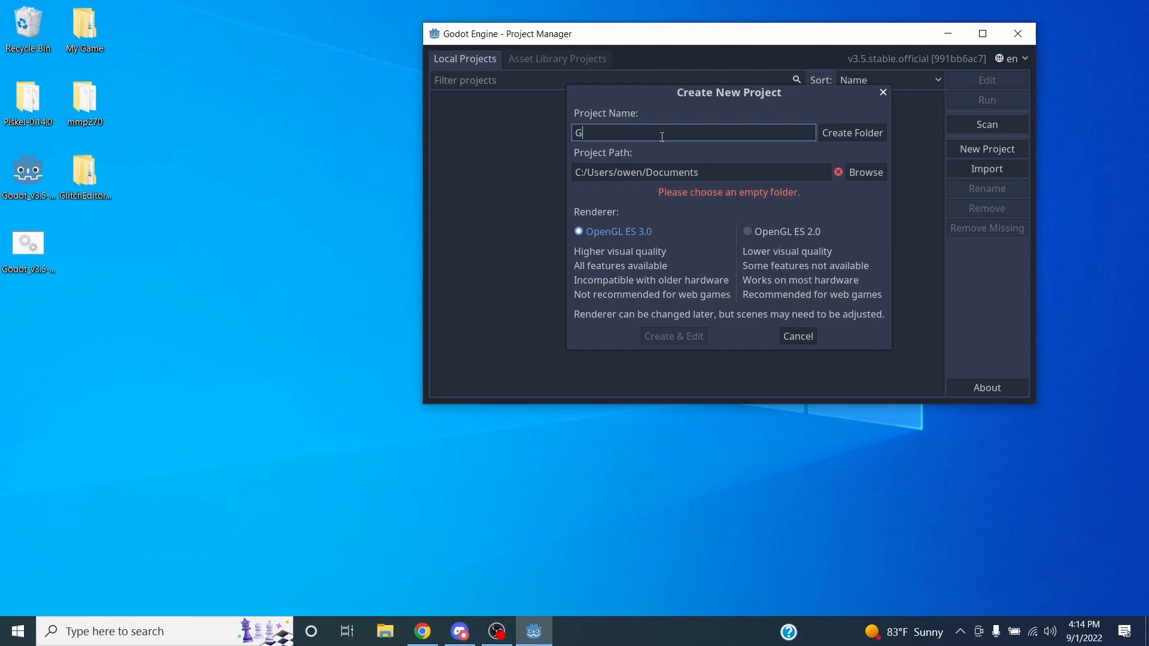
key("BackSpace")
key("BackSpace")
key("BackSpace")
type("me")
Browse up from the Documents folder and set the project path to the Desktop folder
left_click(868, 176)
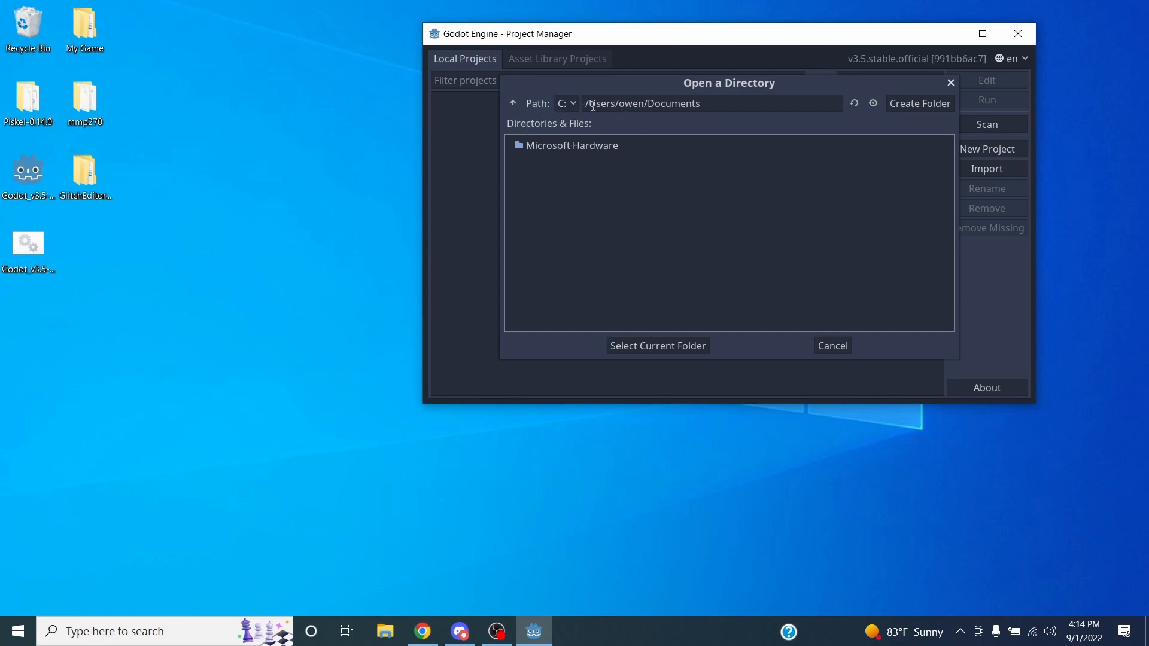
left_click_drag(648, 105, 695, 105)
left_click(695, 105)
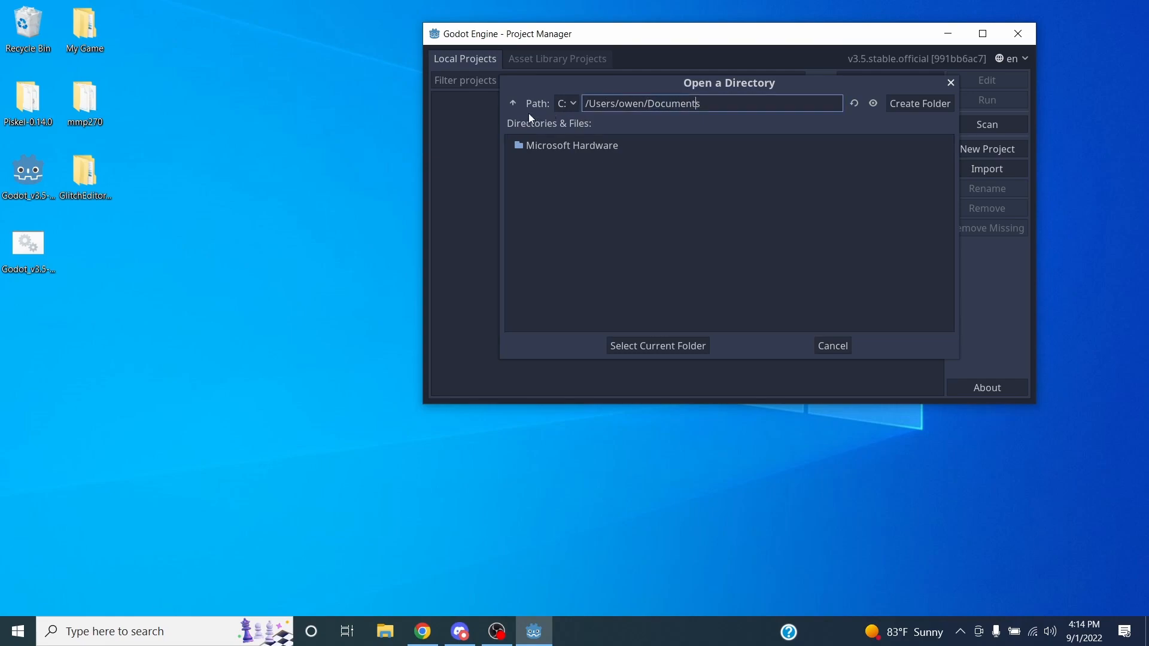
left_click(574, 104)
left_click(569, 110)
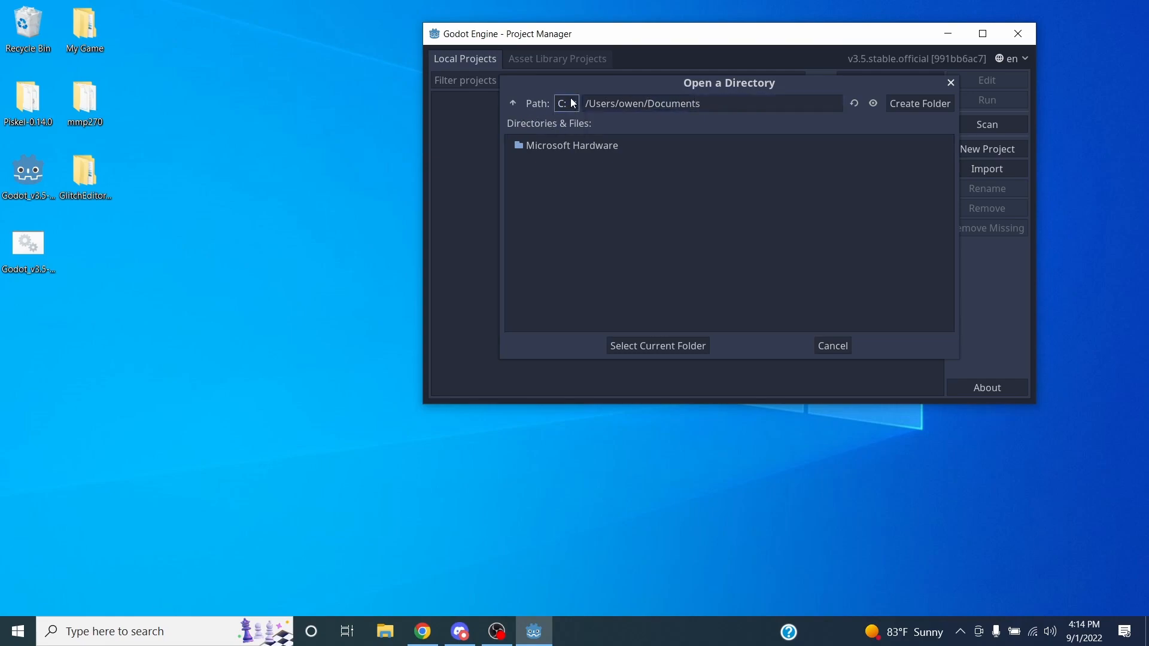
left_click_drag(632, 104, 683, 104)
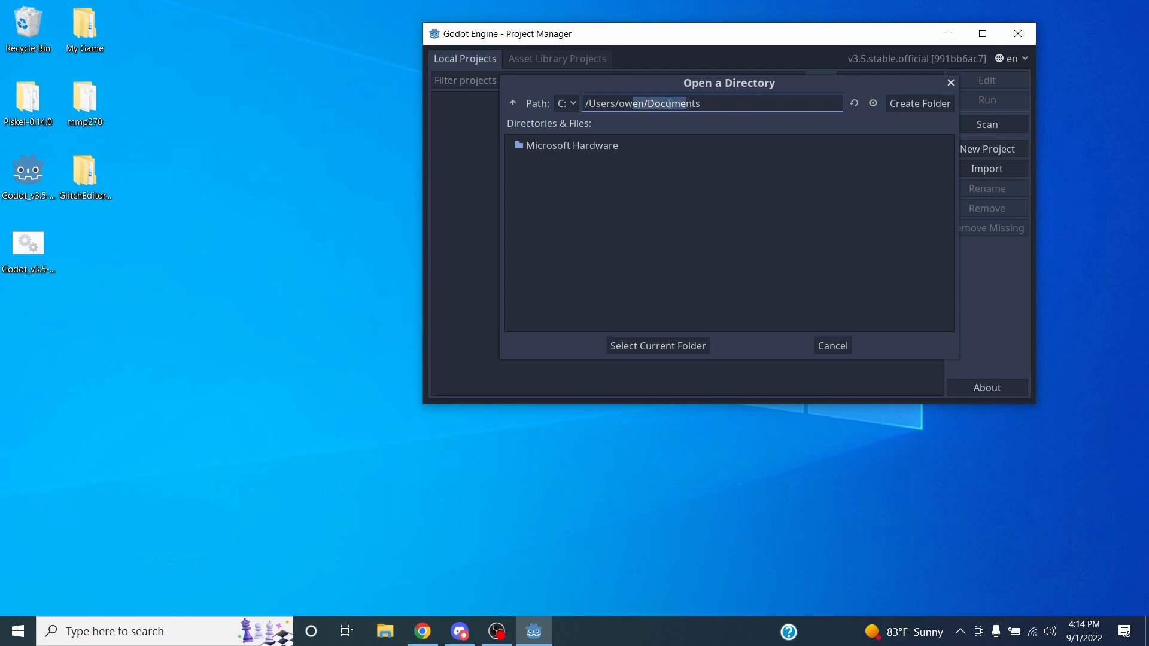
left_click(513, 106)
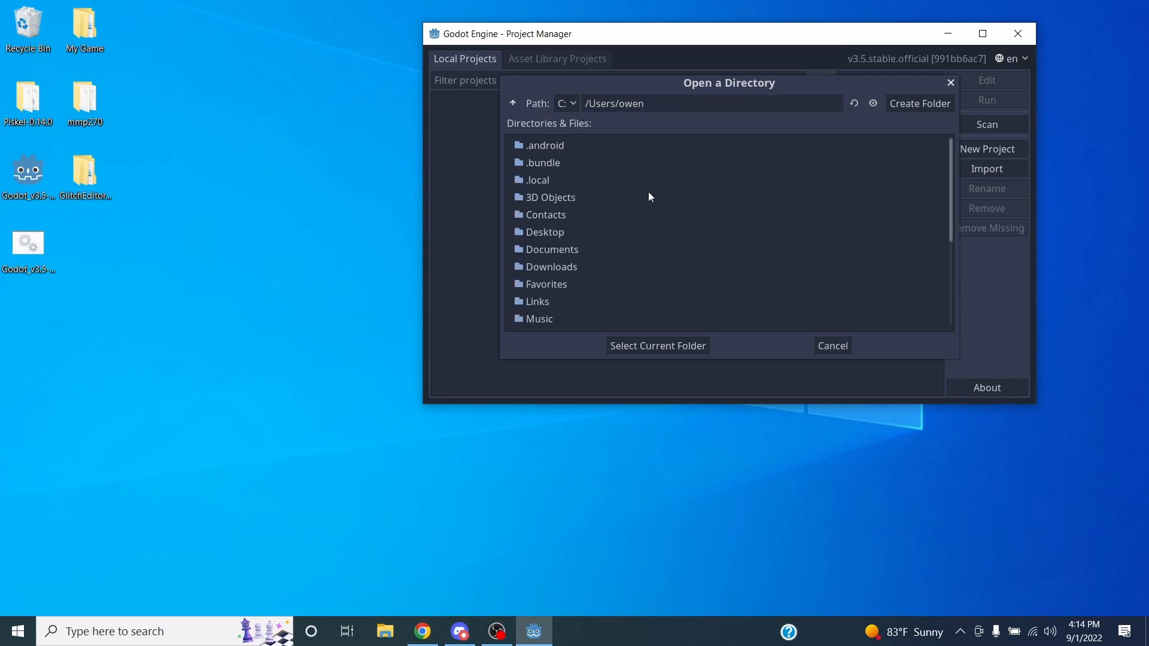
left_click(536, 235)
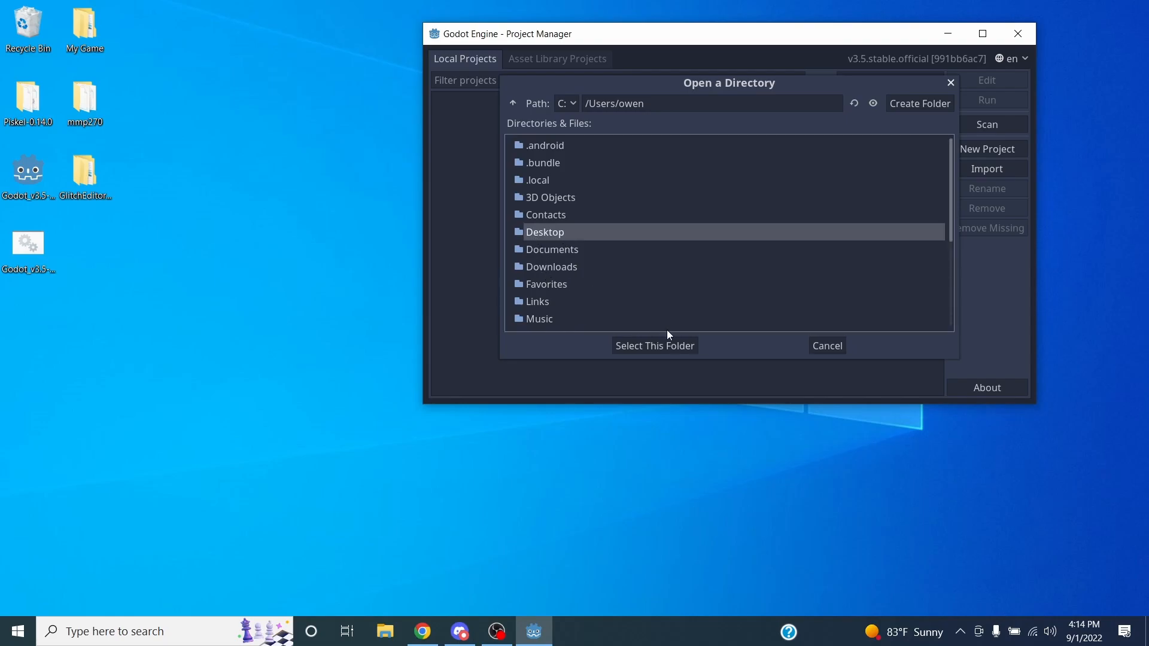
left_click(664, 347)
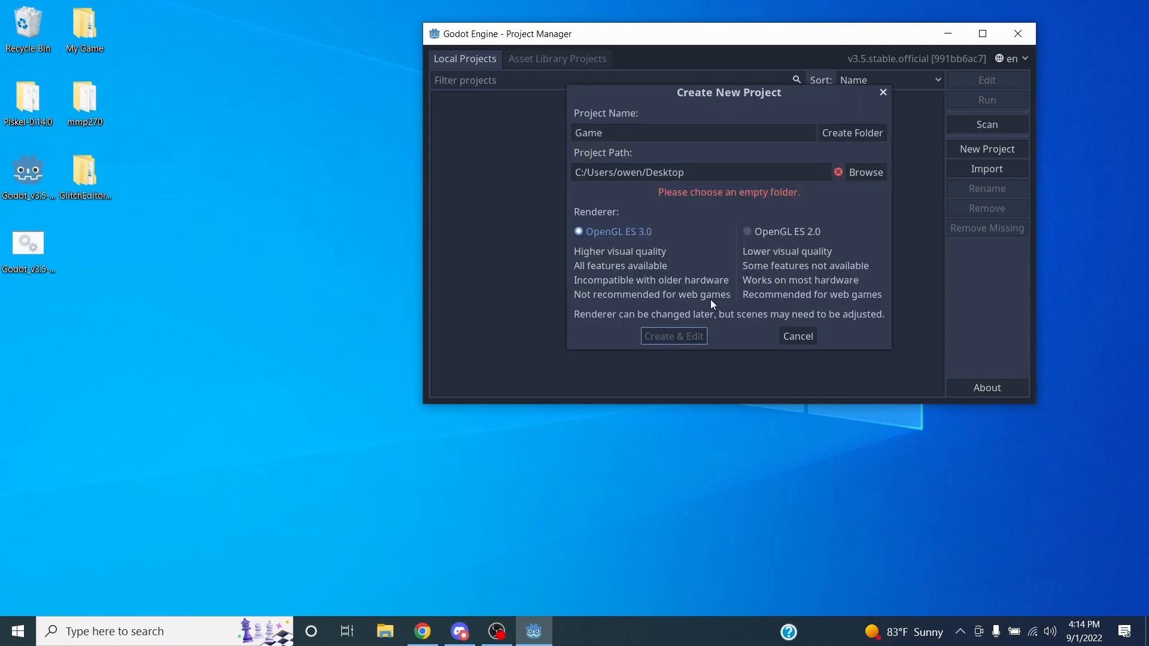
Set the project path to the desktop's My Game folder and create the Game project folder inside it
left_click(623, 133)
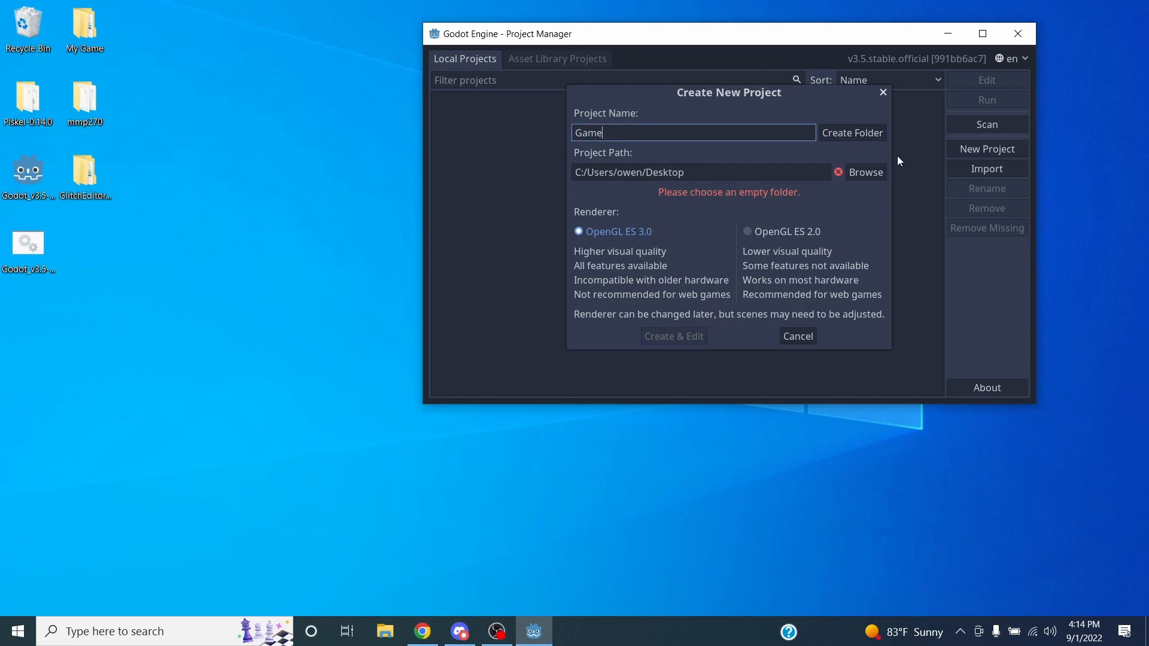
left_click(866, 172)
left_click(567, 181)
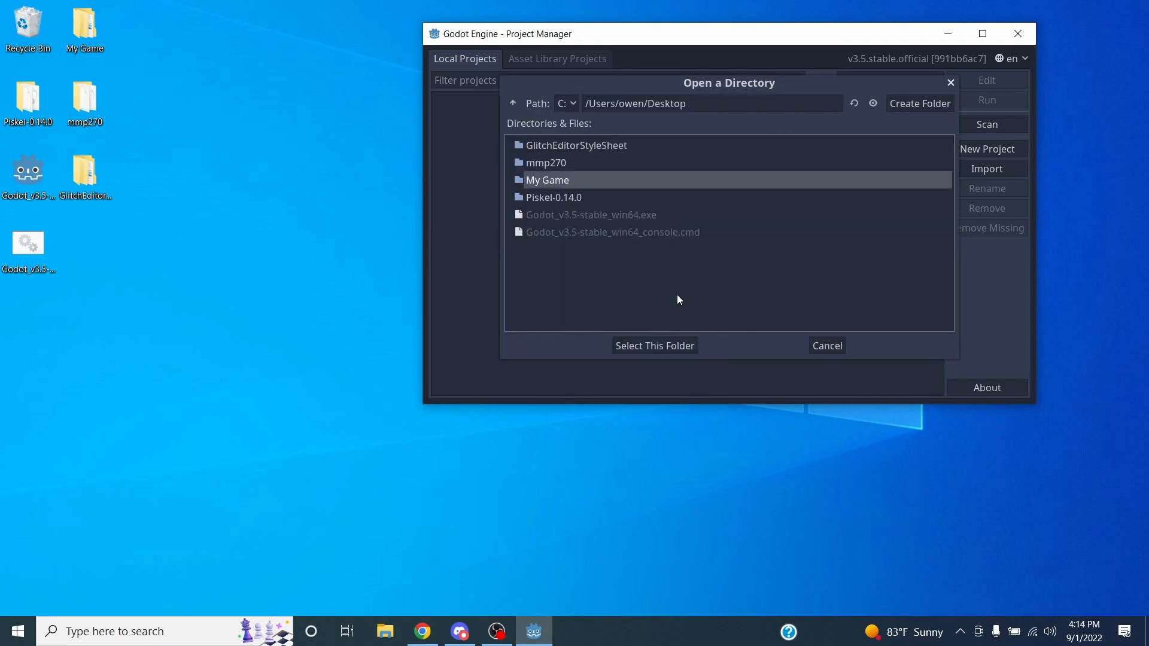
left_click(673, 347)
left_click(848, 134)
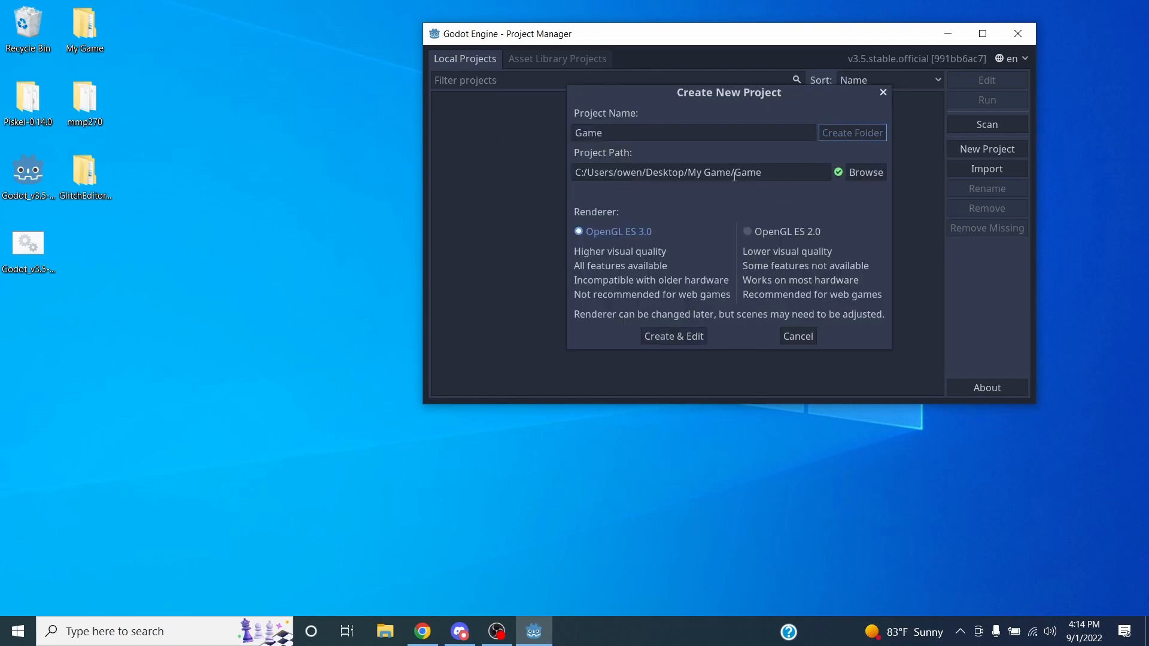
Compare the project name with the Game and My Game folders in the project path
left_click(607, 134)
left_click_drag(608, 134, 567, 134)
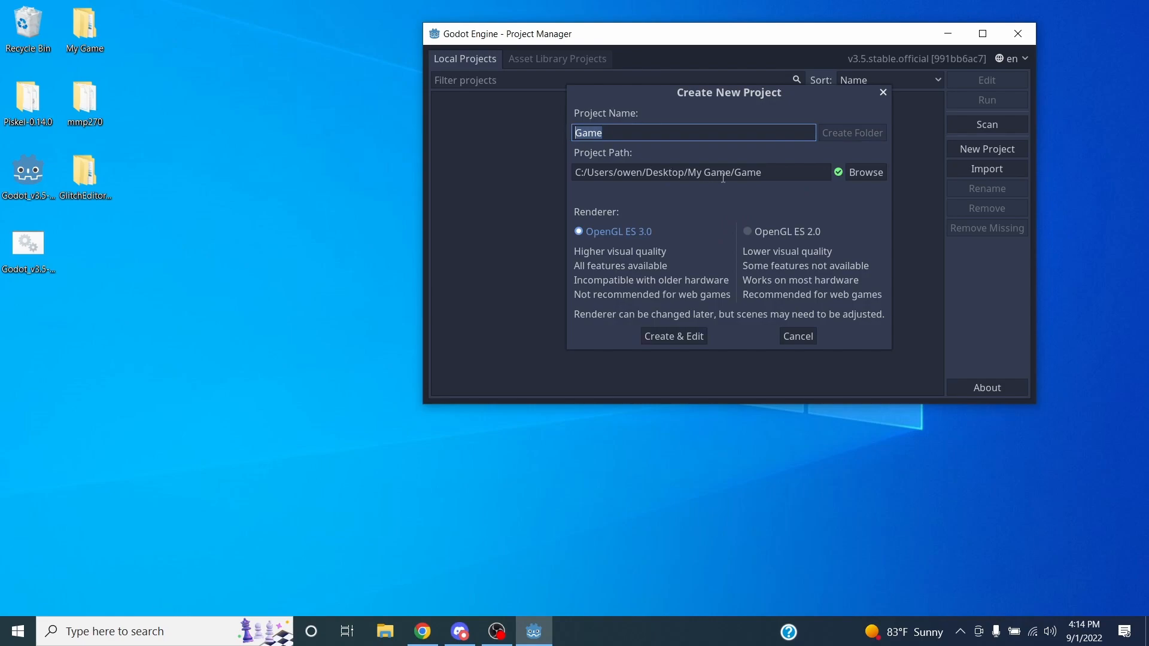
left_click_drag(732, 174, 777, 172)
left_click(780, 172)
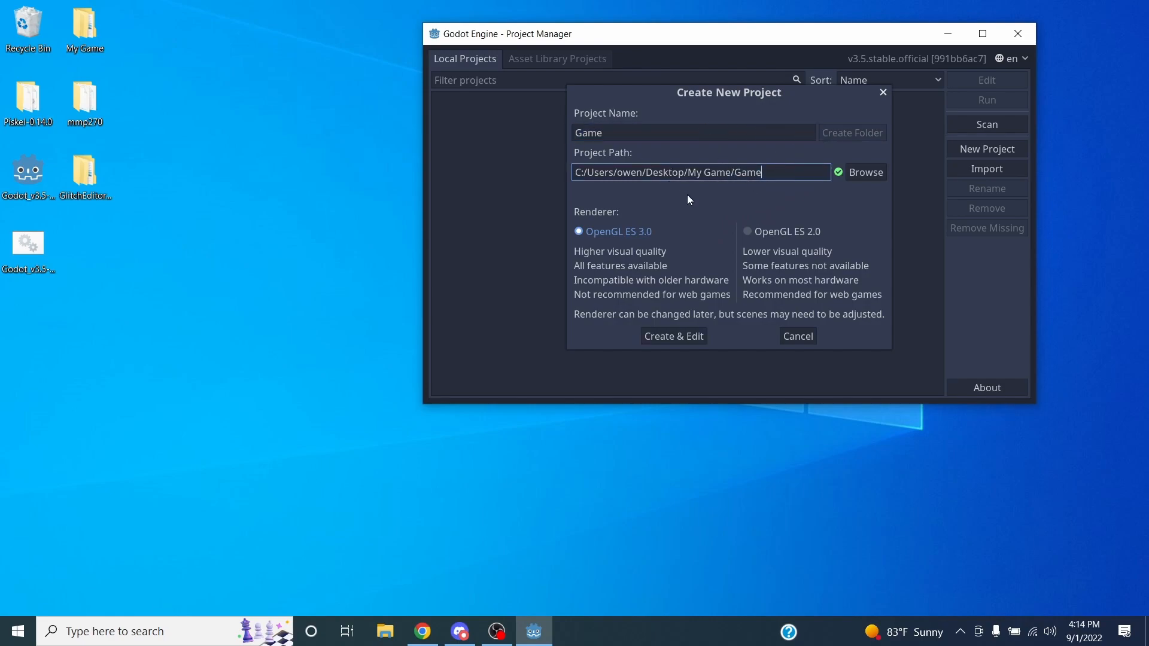
left_click_drag(575, 132, 606, 132)
left_click(605, 132)
double_click(737, 173)
double_click(740, 171)
left_click_drag(692, 172, 717, 171)
Choose the OpenGL ES 2.0 renderer and create the project, opening it for editing
left_click(772, 232)
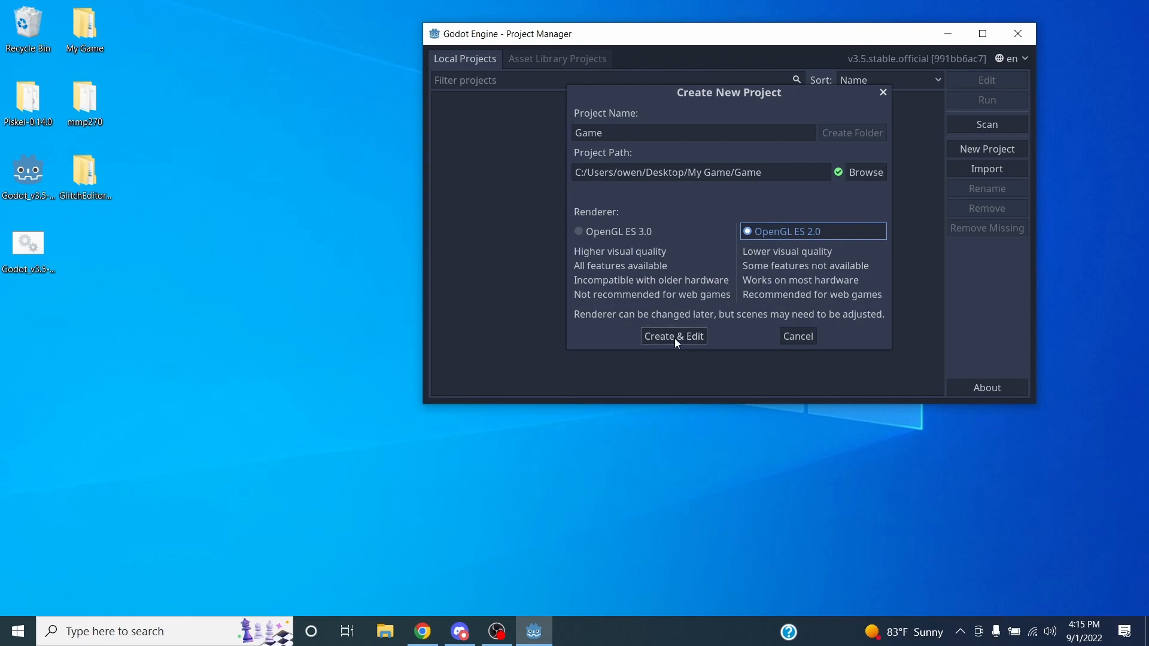
left_click(659, 336)
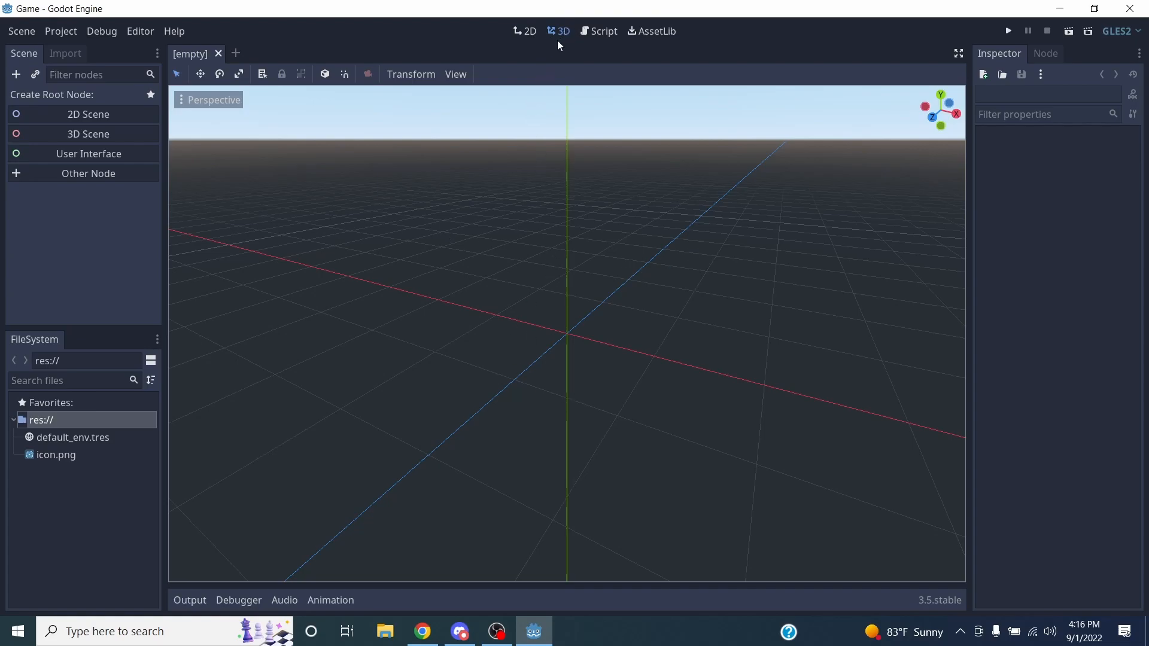
Look through the 2D, Script and AssetLib workspaces and return to the 2D workspace
left_click(527, 31)
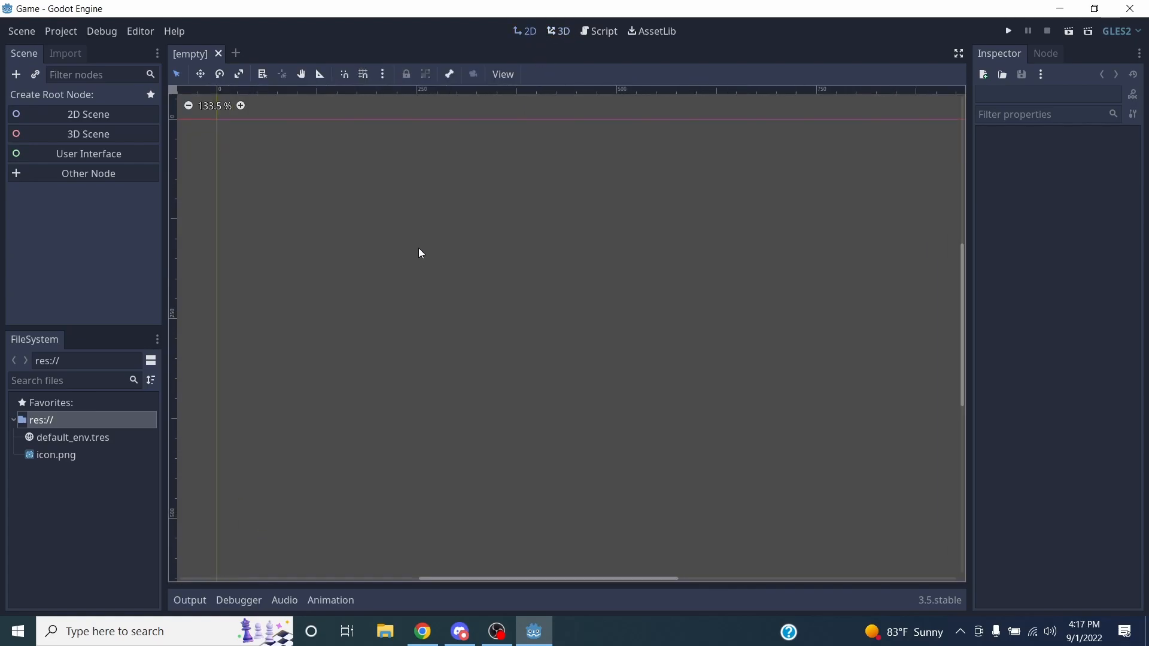
scroll(436, 253, "down", 2)
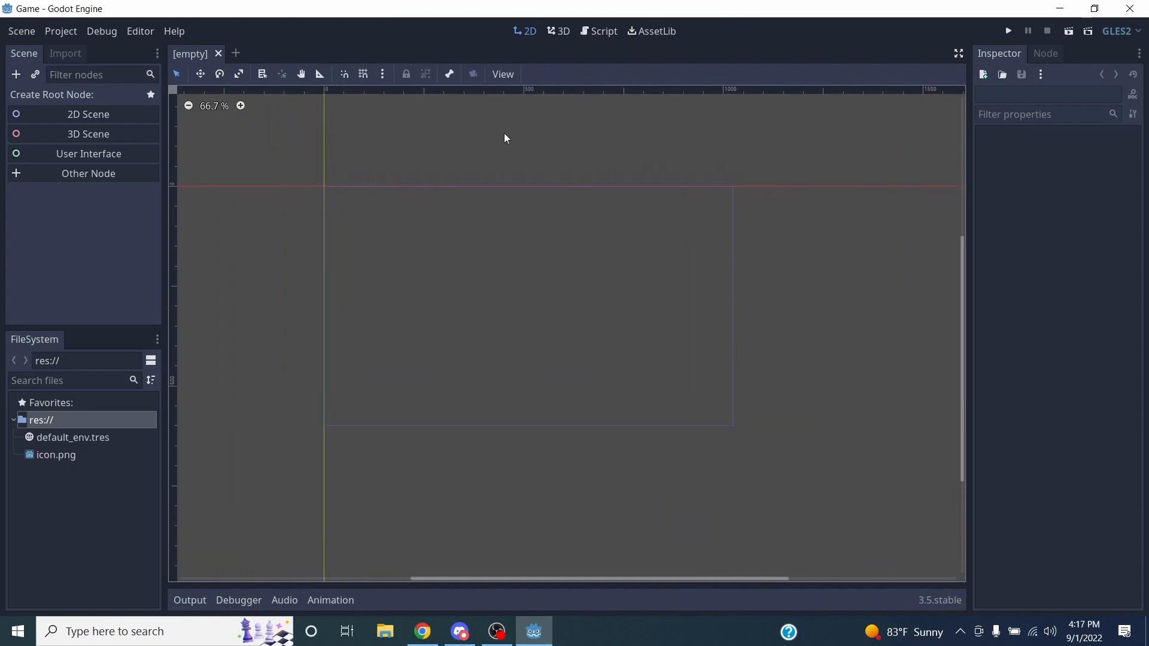
left_click(601, 31)
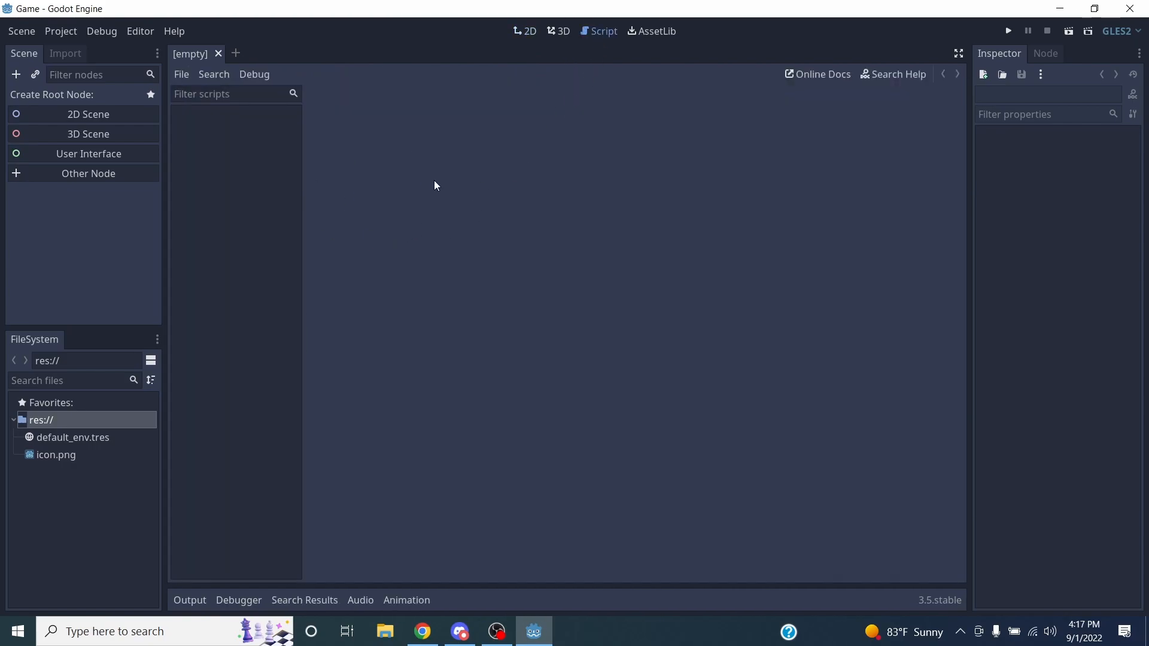
left_click(655, 32)
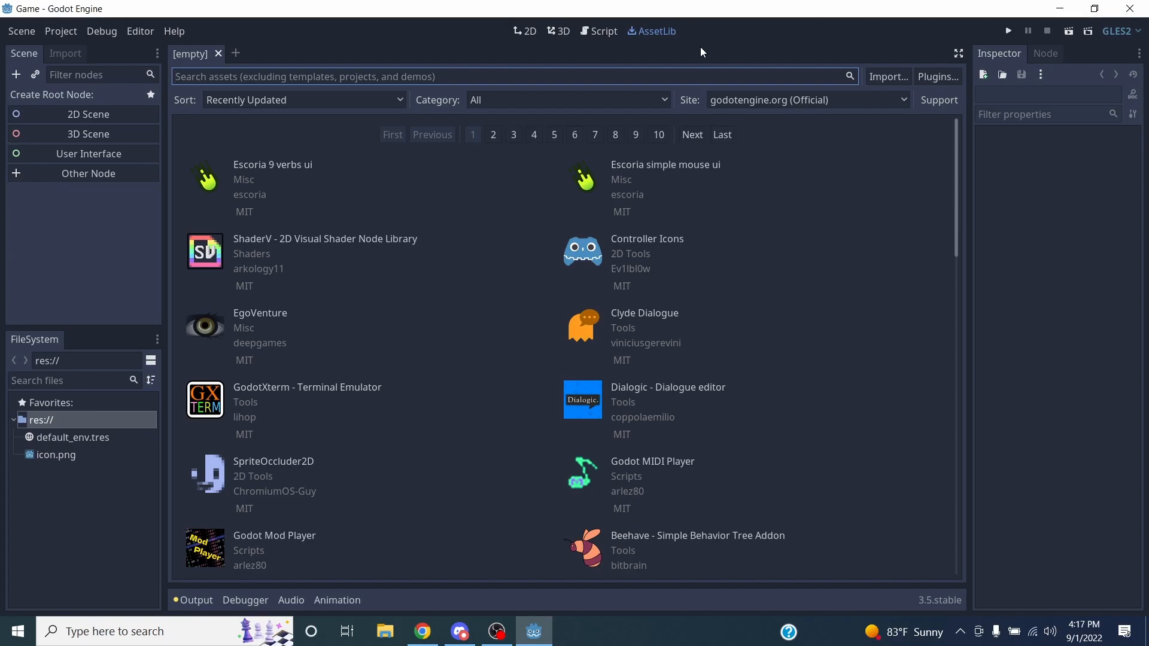
left_click(524, 31)
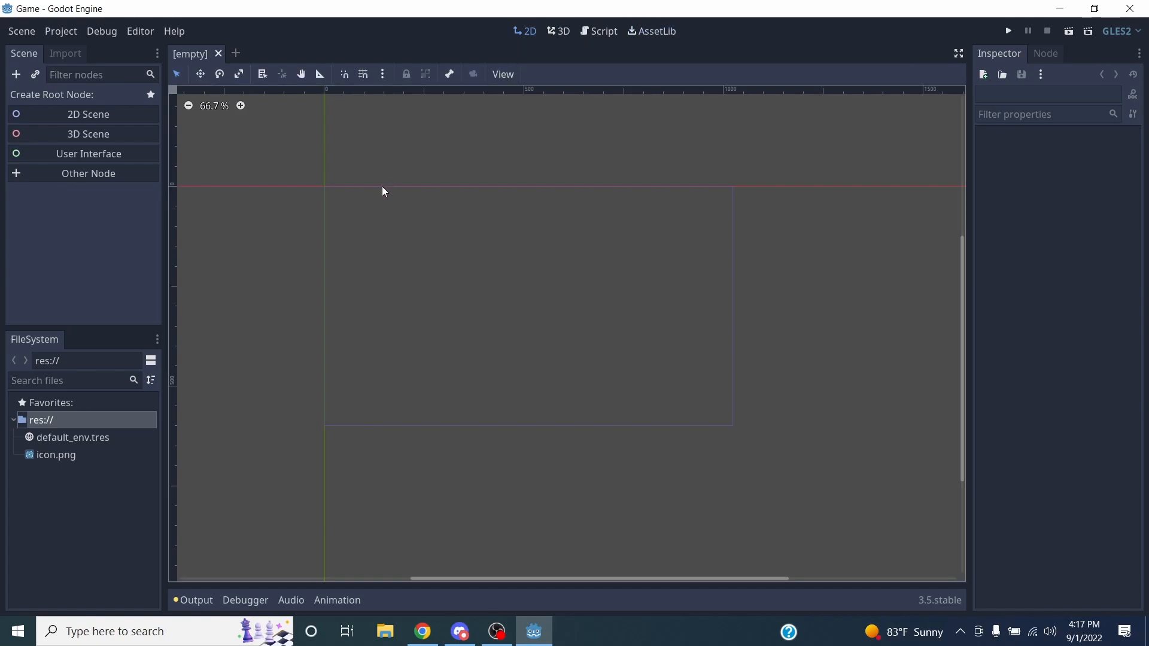
Examine the 2D viewport's origin and axes at different magnifications and reset the zoom to 100%
scroll(402, 207, "down", 1)
scroll(436, 234, "up", 2)
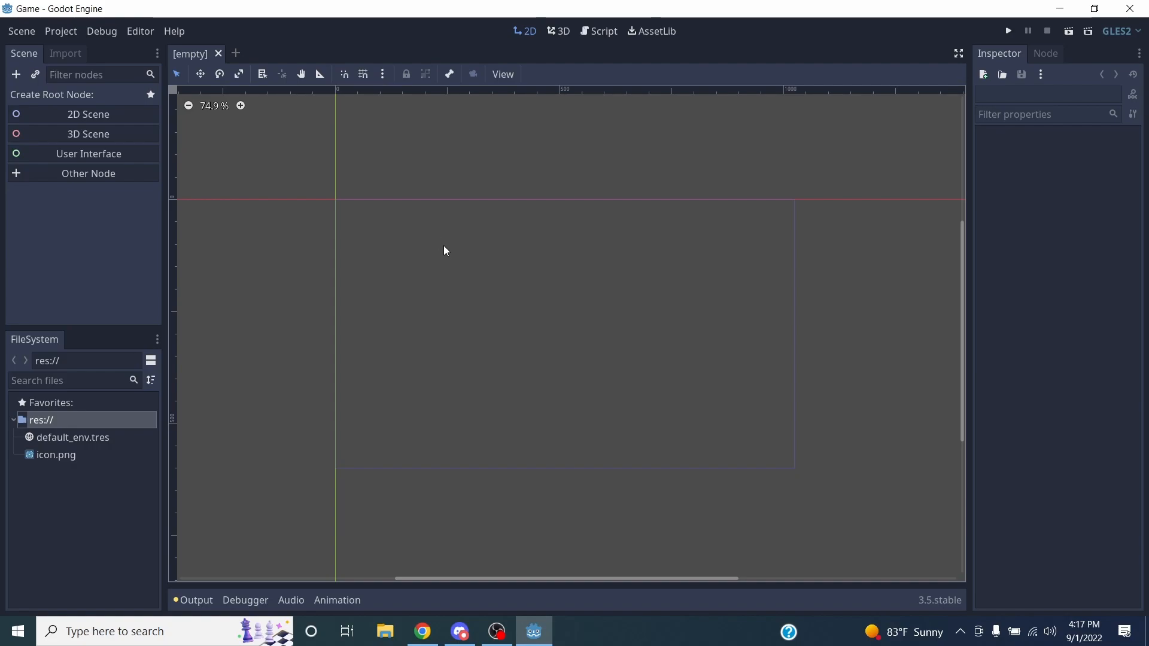
scroll(419, 246, "up", 1)
scroll(313, 201, "up", 4)
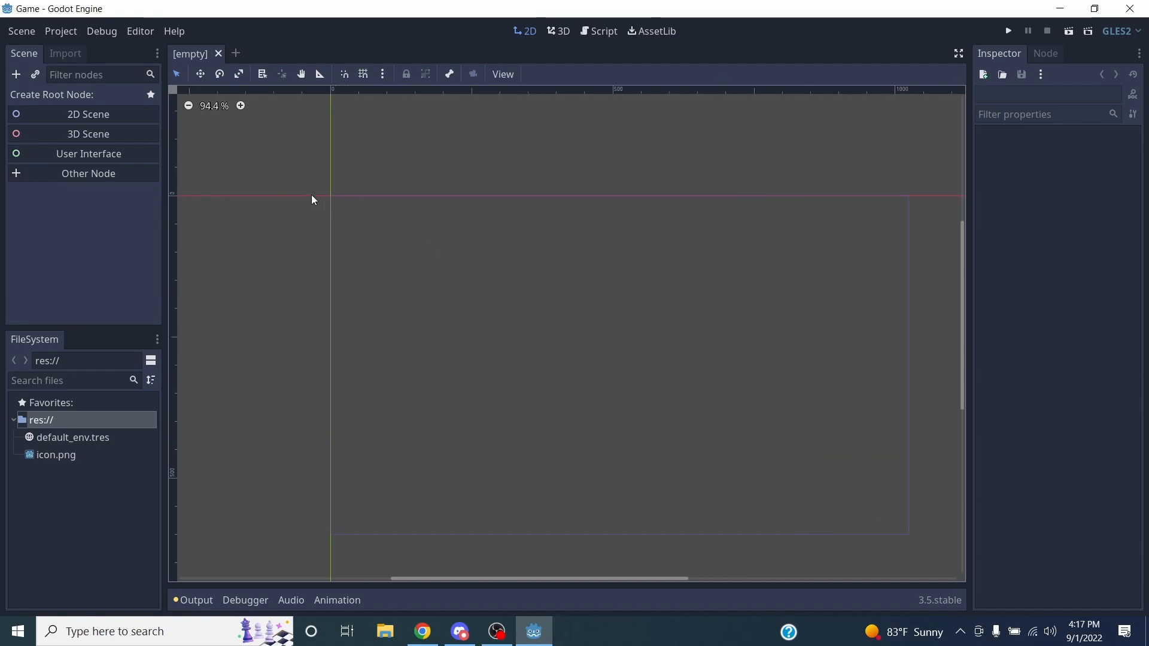
scroll(334, 198, "down", 1)
middle_click_drag(763, 296, 719, 250)
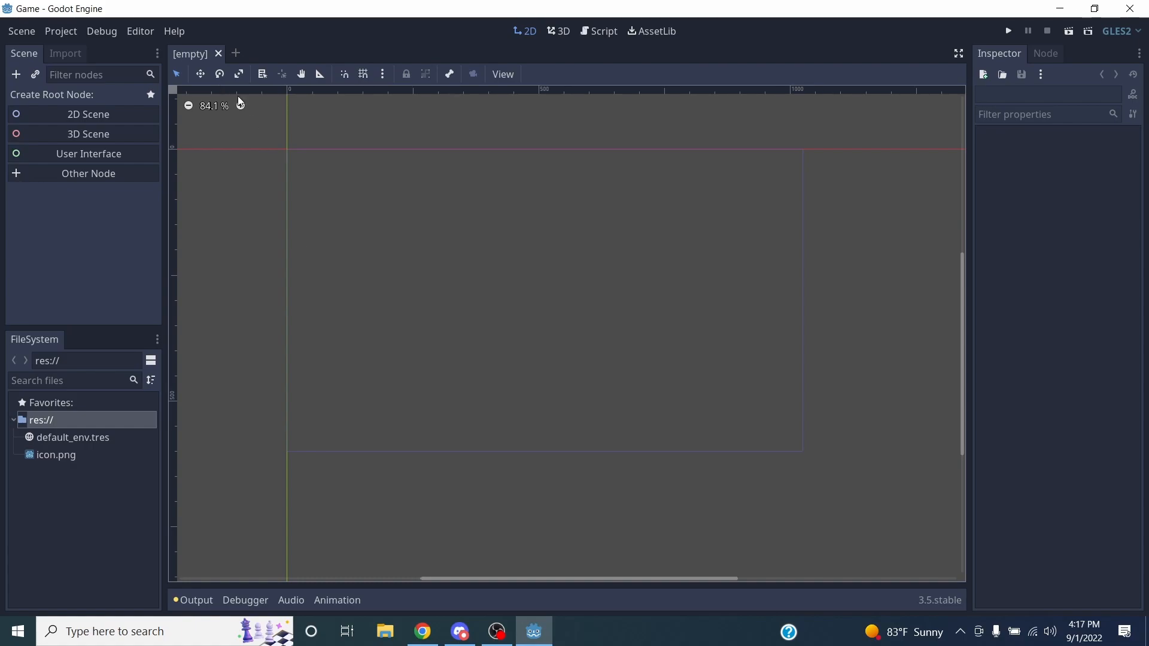
scroll(271, 178, "down", 5)
scroll(272, 176, "up", 14)
middle_click_drag(292, 142, 346, 235)
scroll(340, 246, "up", 15)
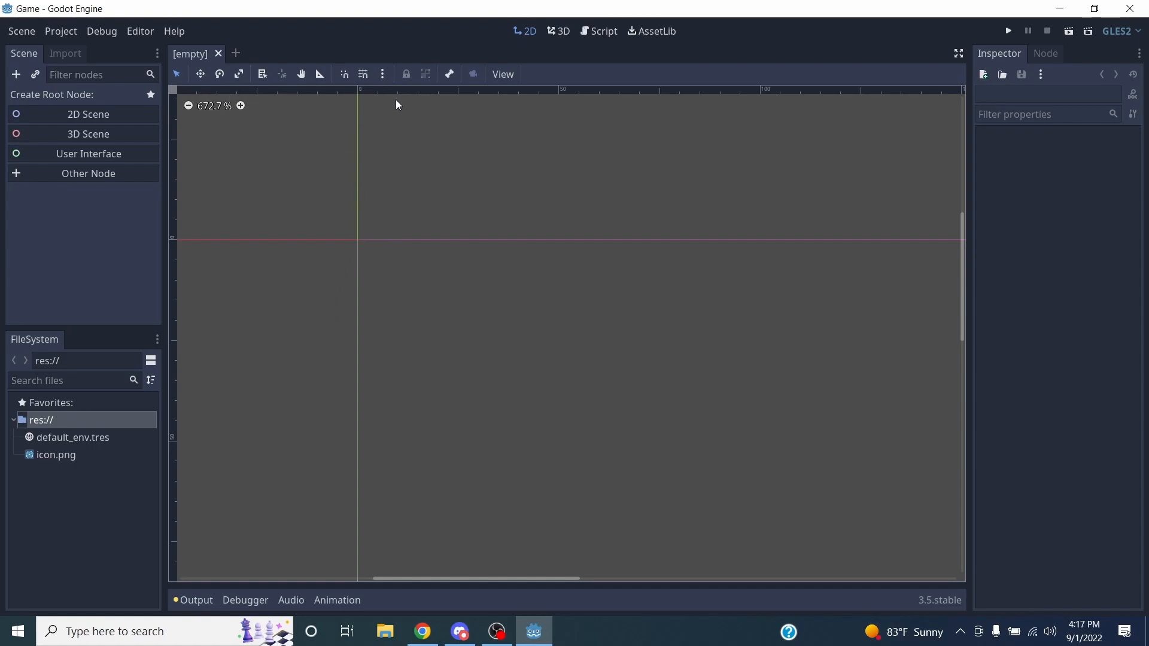
scroll(378, 106, "up", 4)
scroll(375, 113, "up", 4)
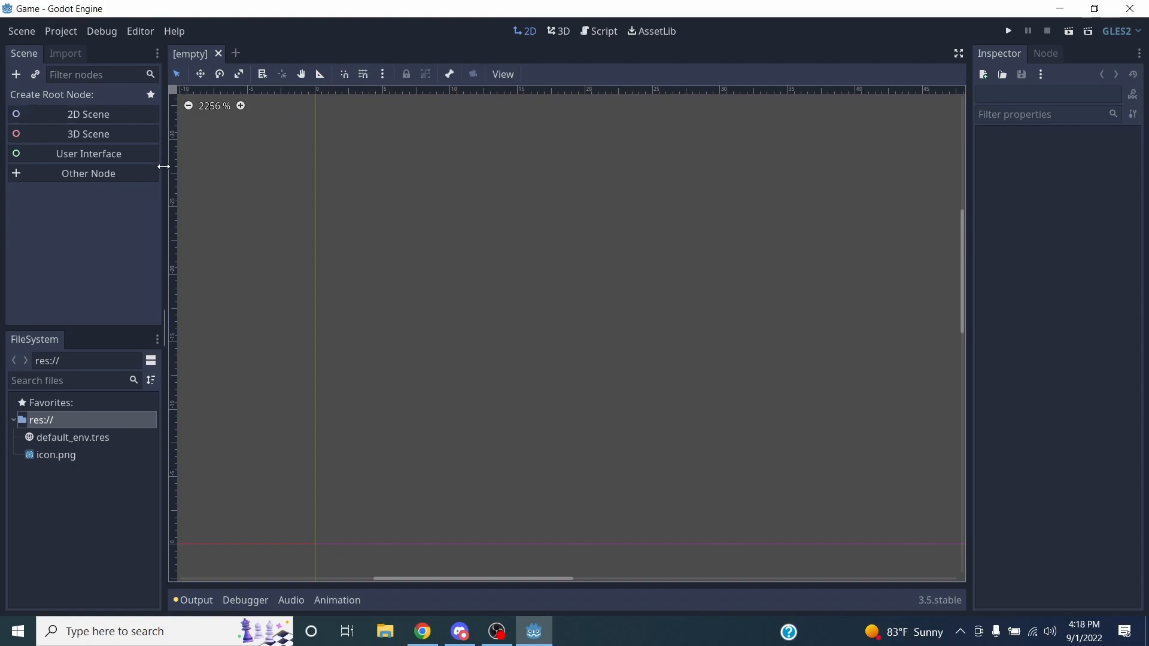
scroll(378, 217, "down", 1)
scroll(379, 214, "down", 3)
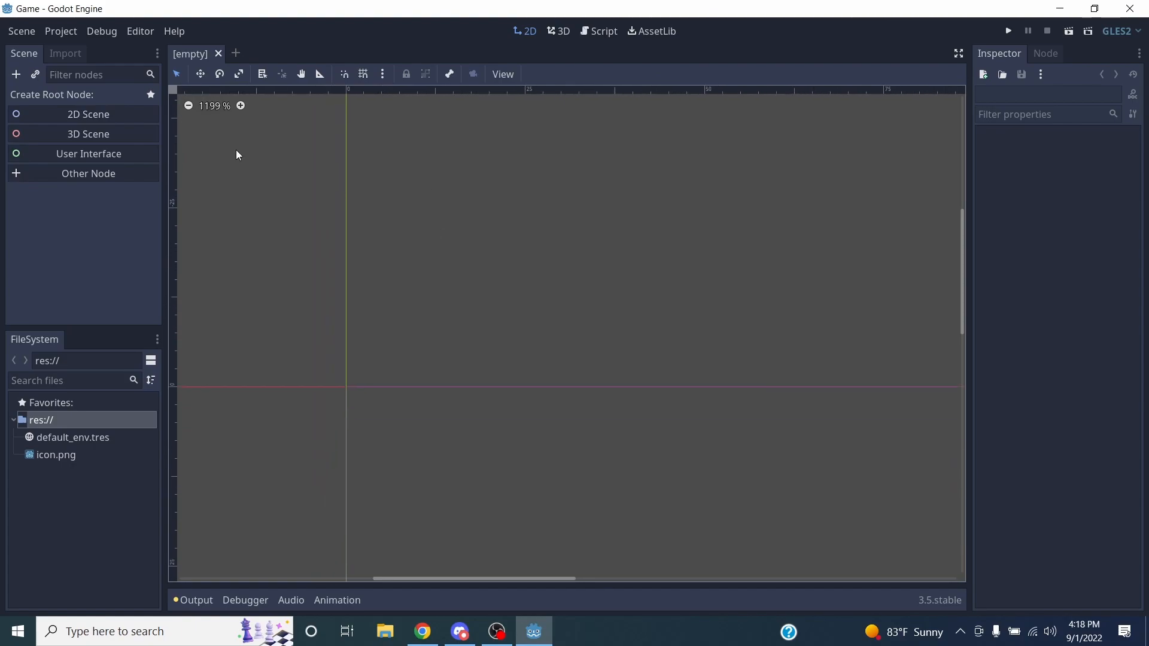
left_click(212, 107)
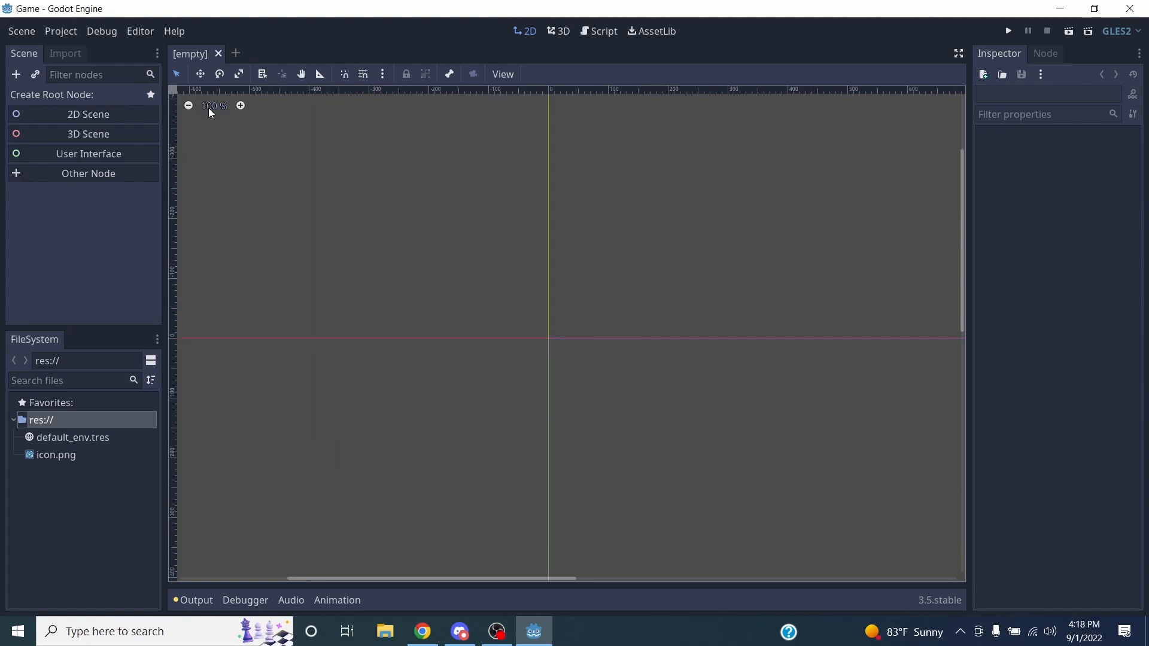
Examine the game screen's rectangular outline in the 2D viewport from different positions and zoom levels
middle_click_drag(572, 369, 289, 162)
scroll(420, 187, "down", 5)
scroll(421, 187, "up", 6)
scroll(427, 192, "down", 7)
scroll(432, 192, "up", 7)
scroll(439, 198, "down", 10)
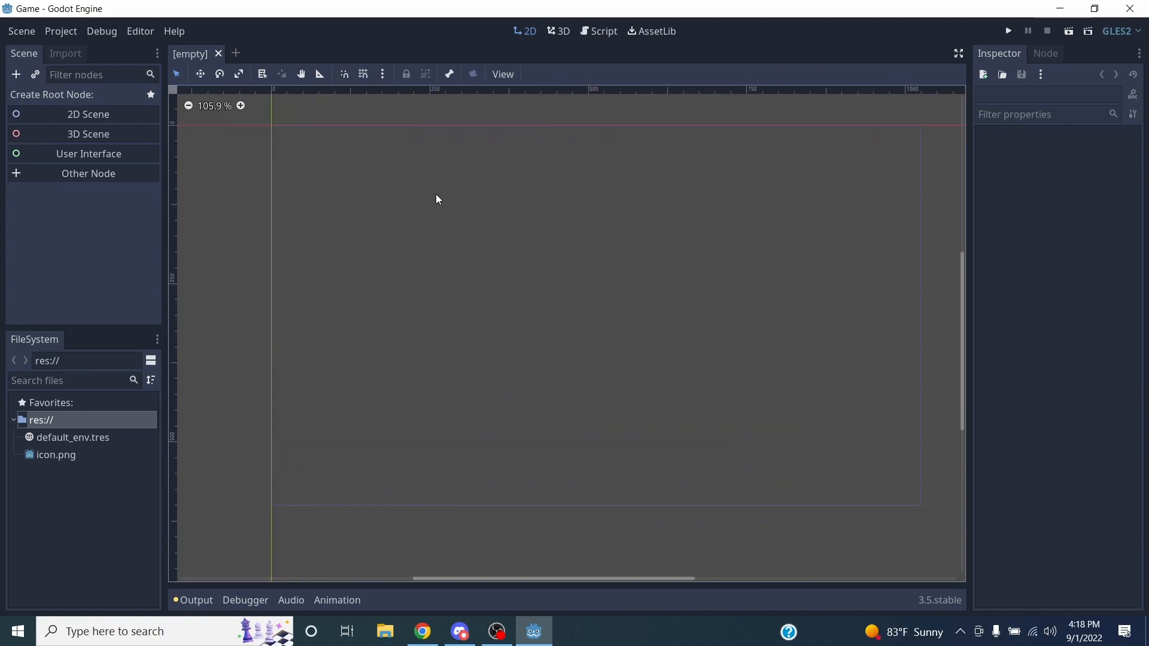
scroll(437, 196, "up", 5)
scroll(439, 196, "down", 8)
middle_click_drag(414, 188, 458, 240)
scroll(460, 246, "up", 4)
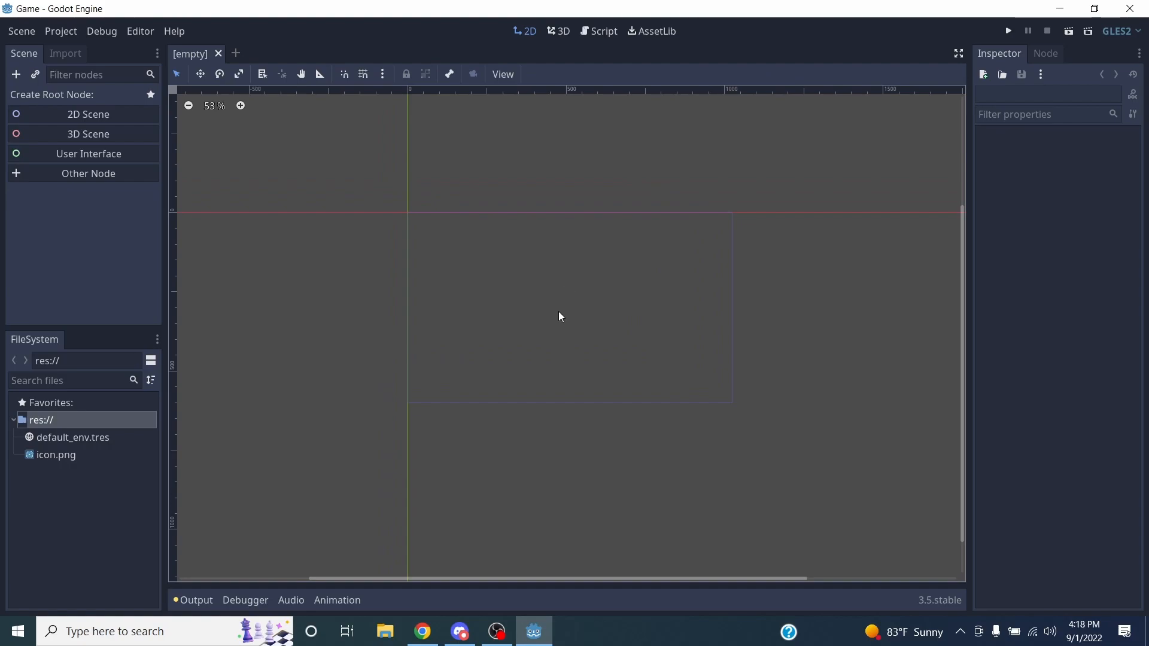
middle_click_drag(519, 302, 502, 276)
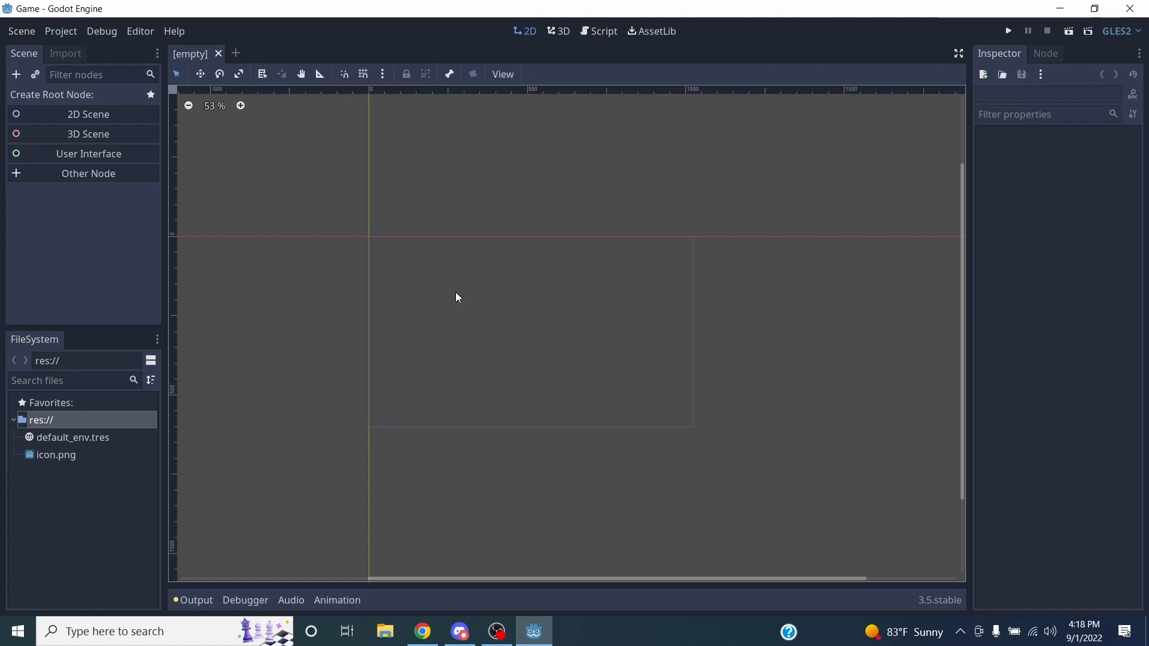
middle_click_drag(474, 303, 472, 244)
scroll(485, 265, "down", 1)
scroll(485, 268, "up", 4)
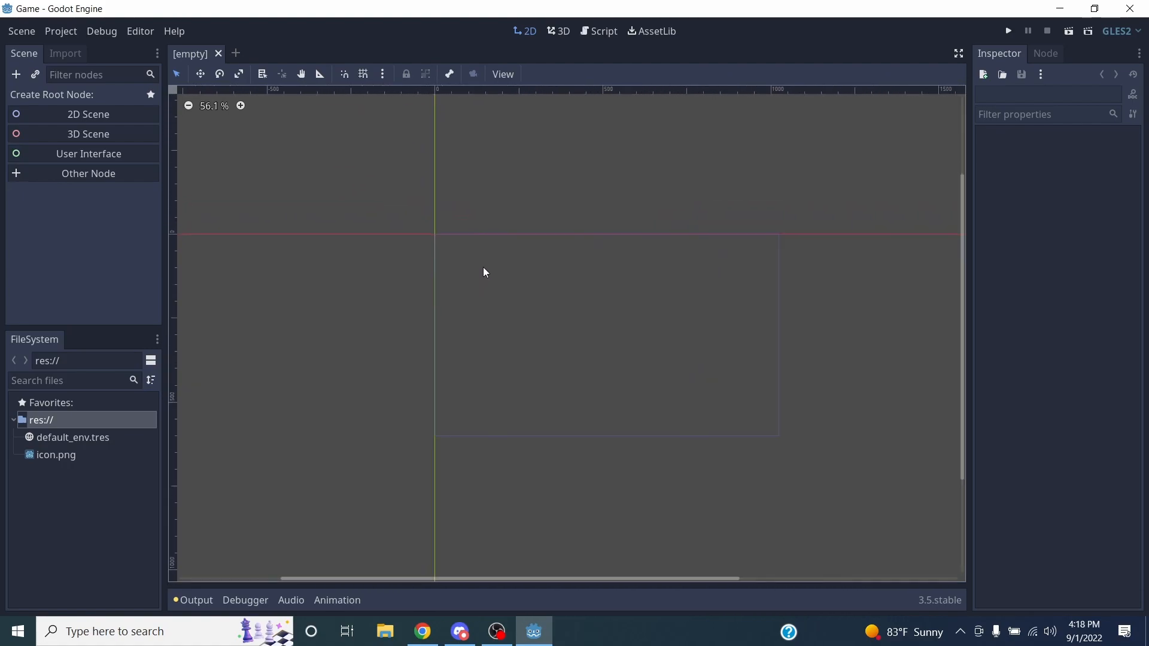
scroll(628, 302, "right", 2)
middle_click_drag(655, 299, 487, 264)
middle_click_drag(578, 257, 463, 266)
scroll(469, 272, "up", 2)
scroll(470, 271, "down", 3)
scroll(471, 271, "up", 6)
scroll(471, 273, "down", 7)
scroll(471, 274, "up", 7)
scroll(472, 276, "down", 7)
scroll(473, 275, "up", 7)
scroll(474, 271, "down", 4)
scroll(475, 274, "down", 8)
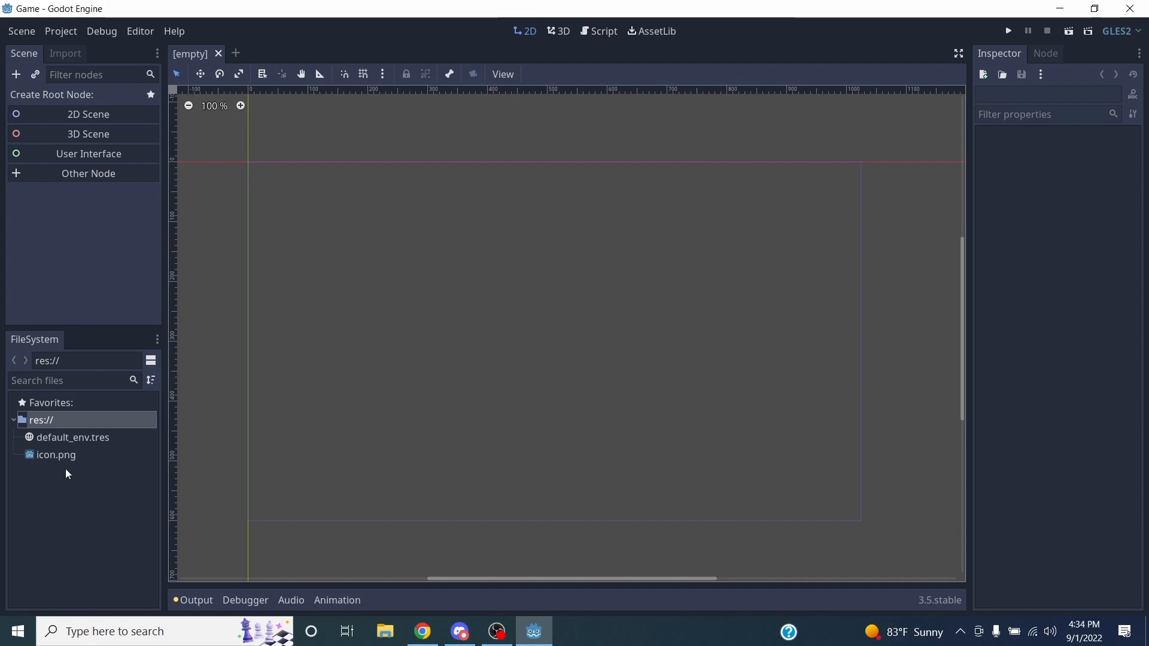
View the project's res:// folder and the general Editor Settings, and close the settings
left_click(30, 422)
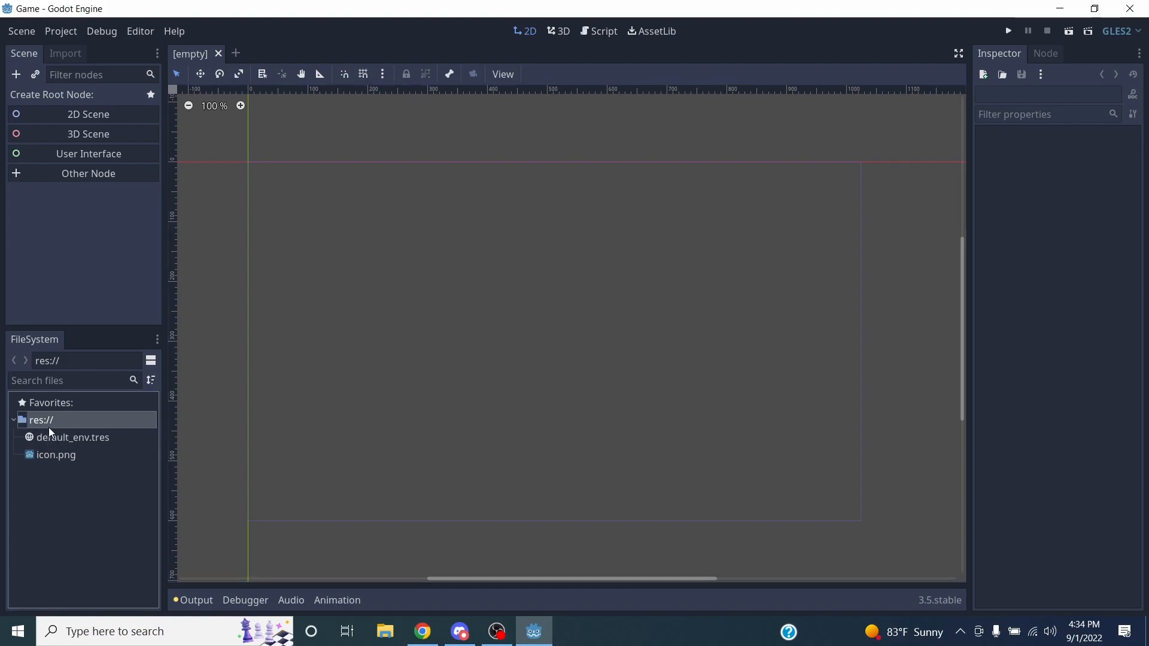
left_click(144, 33)
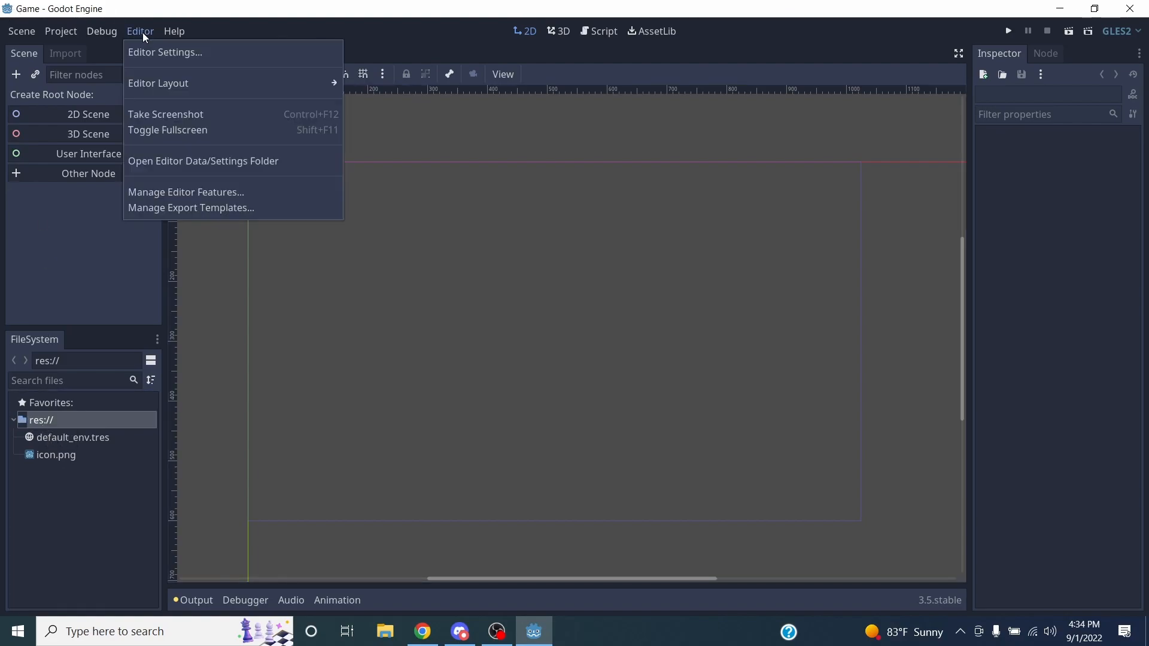
left_click(159, 54)
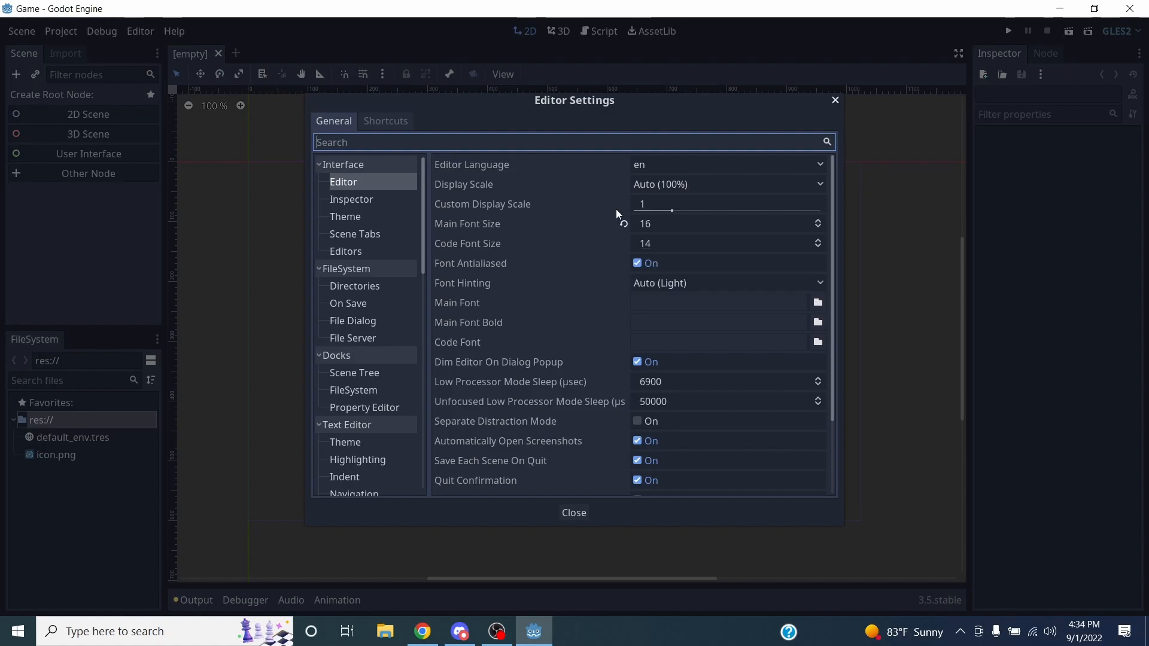
left_click_drag(839, 103, 784, 119)
left_click(835, 100)
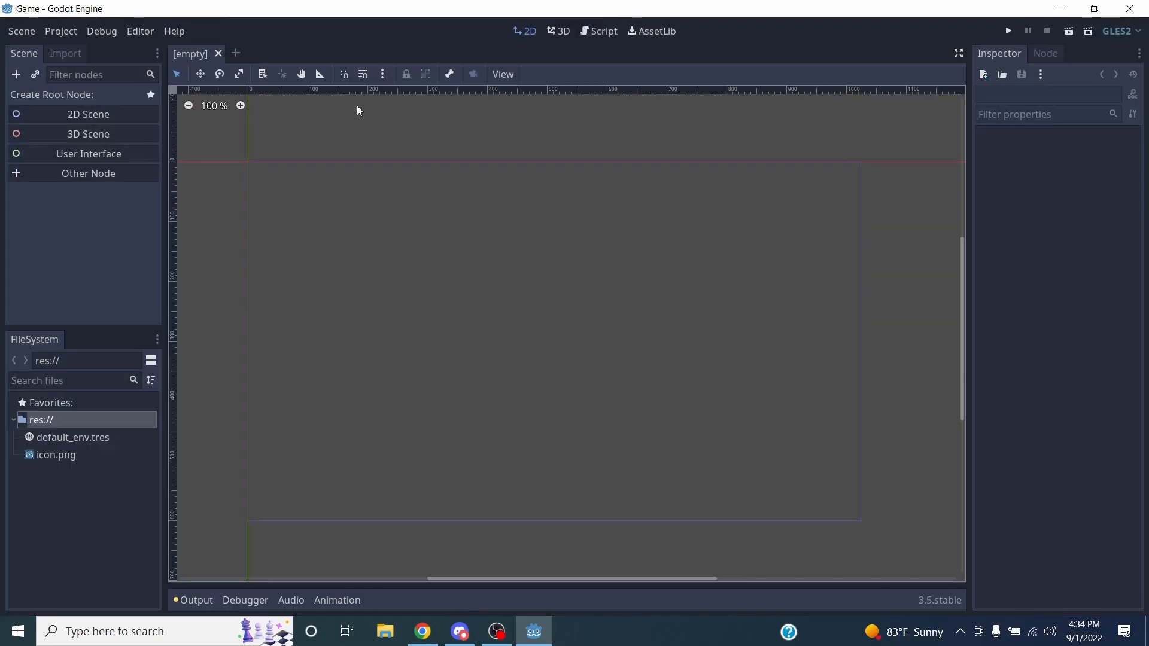
Set the editor interface's main font size to 20 in the Editor Settings, and save and restart the editor
left_click(143, 32)
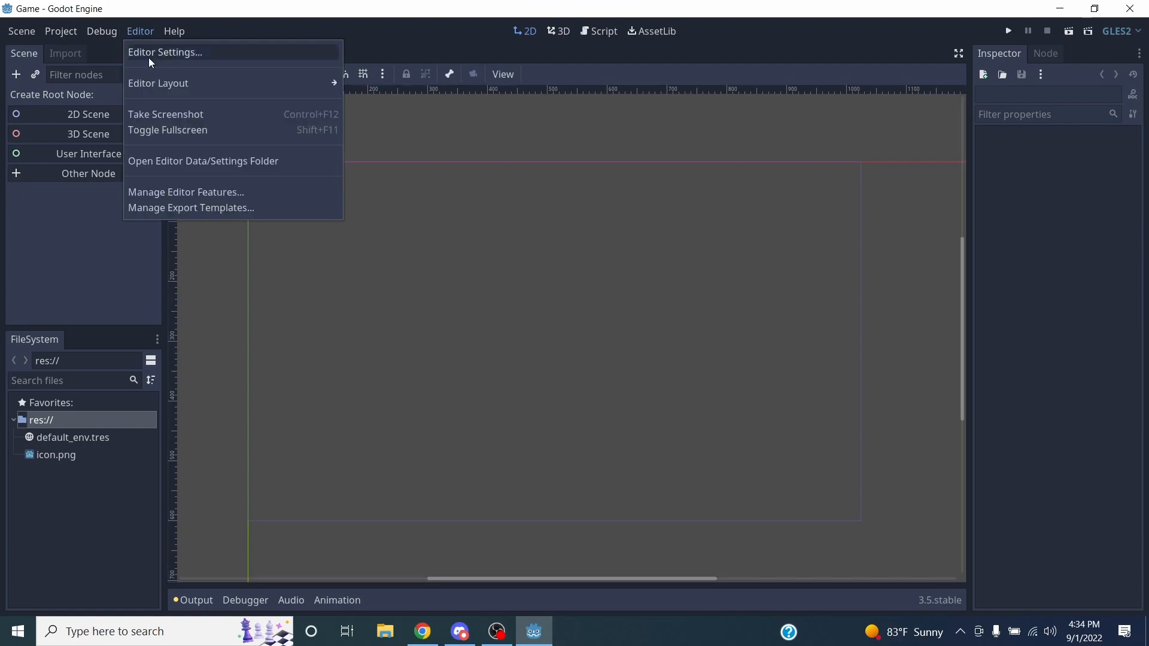
left_click(159, 54)
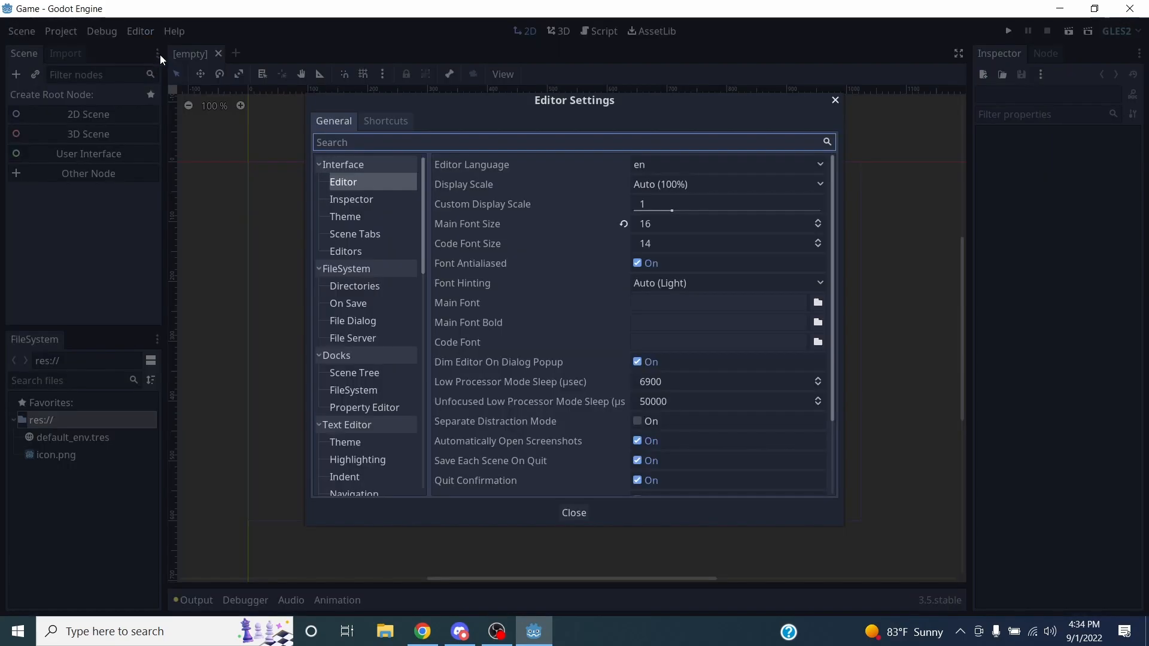
left_click(371, 182)
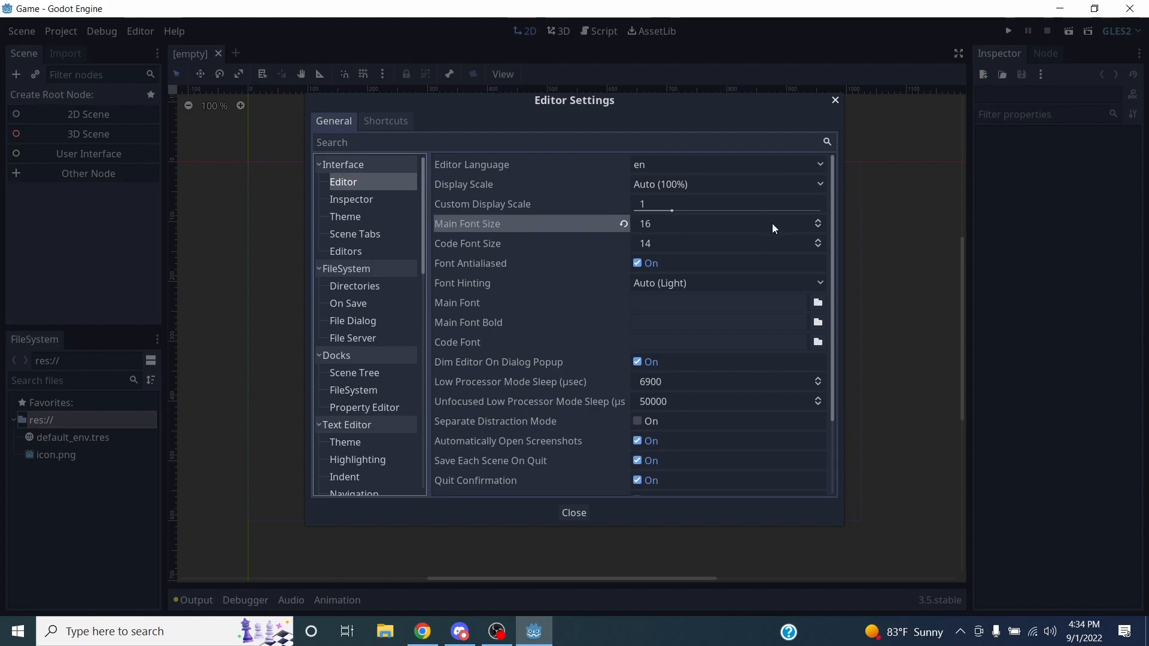
double_click(817, 220)
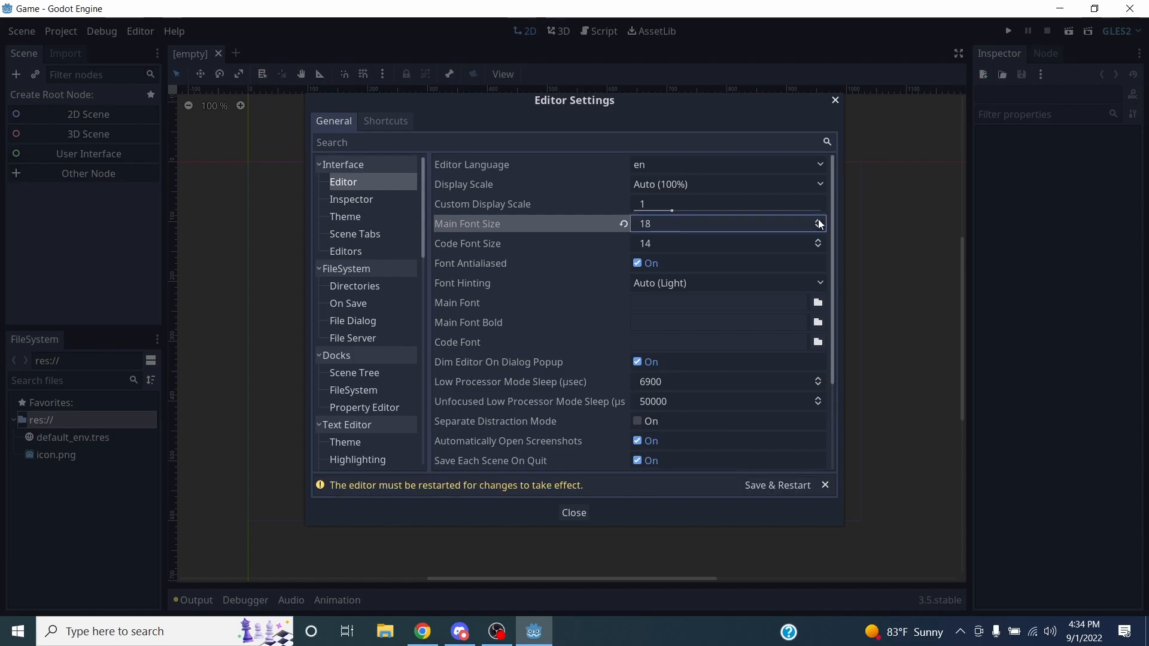
left_click(817, 221)
double_click(817, 221)
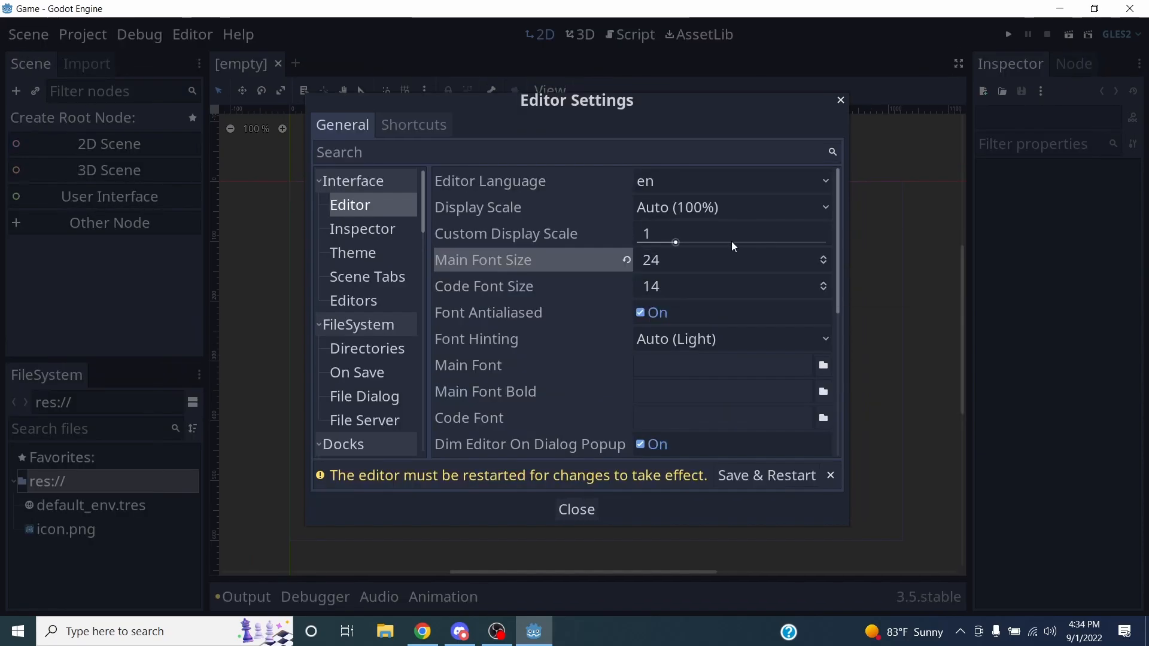
left_click(825, 264)
double_click(825, 264)
left_click(824, 265)
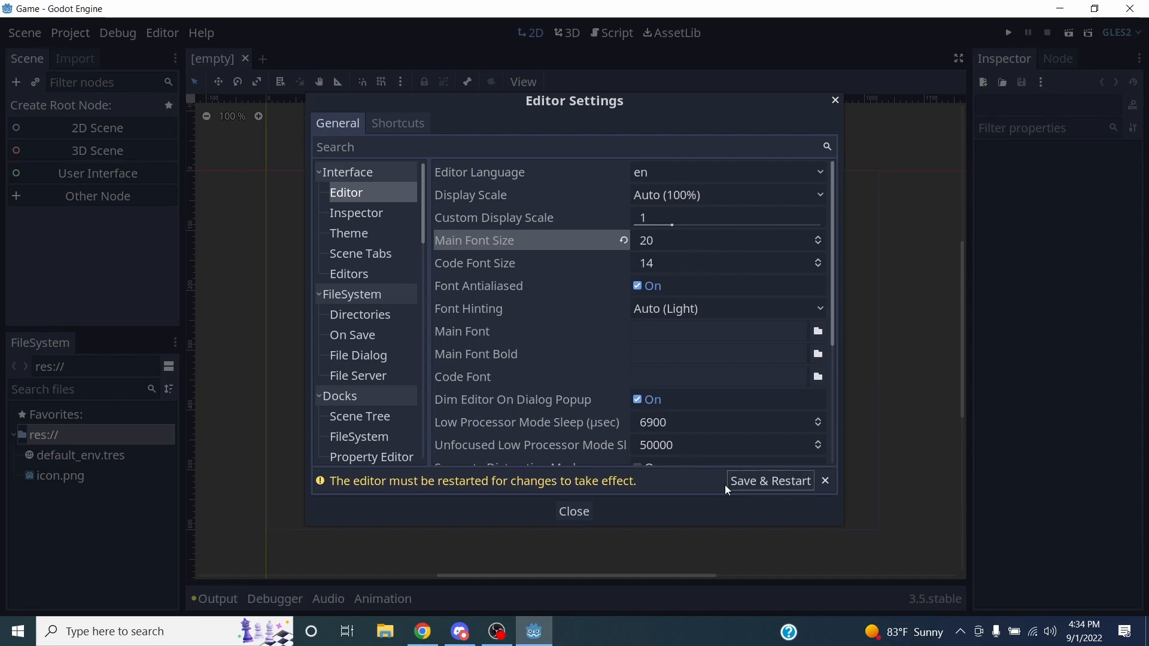
left_click(767, 483)
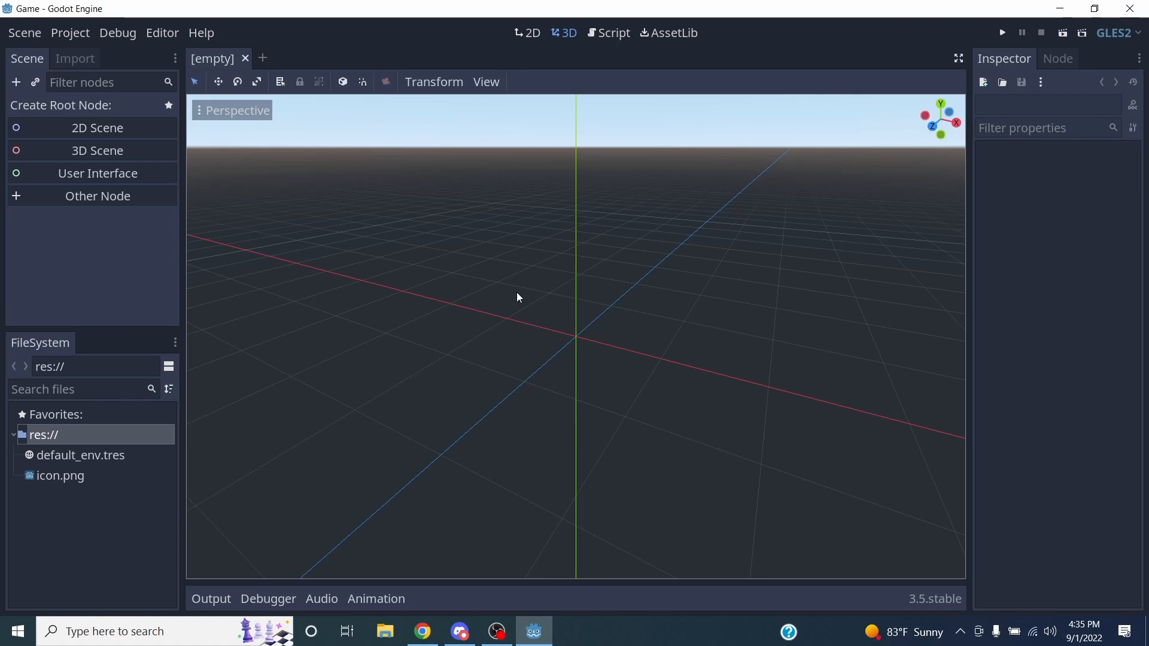
Widen the docks on both sides of the viewport and save the editor layout as Class
left_click_drag(179, 224, 239, 230)
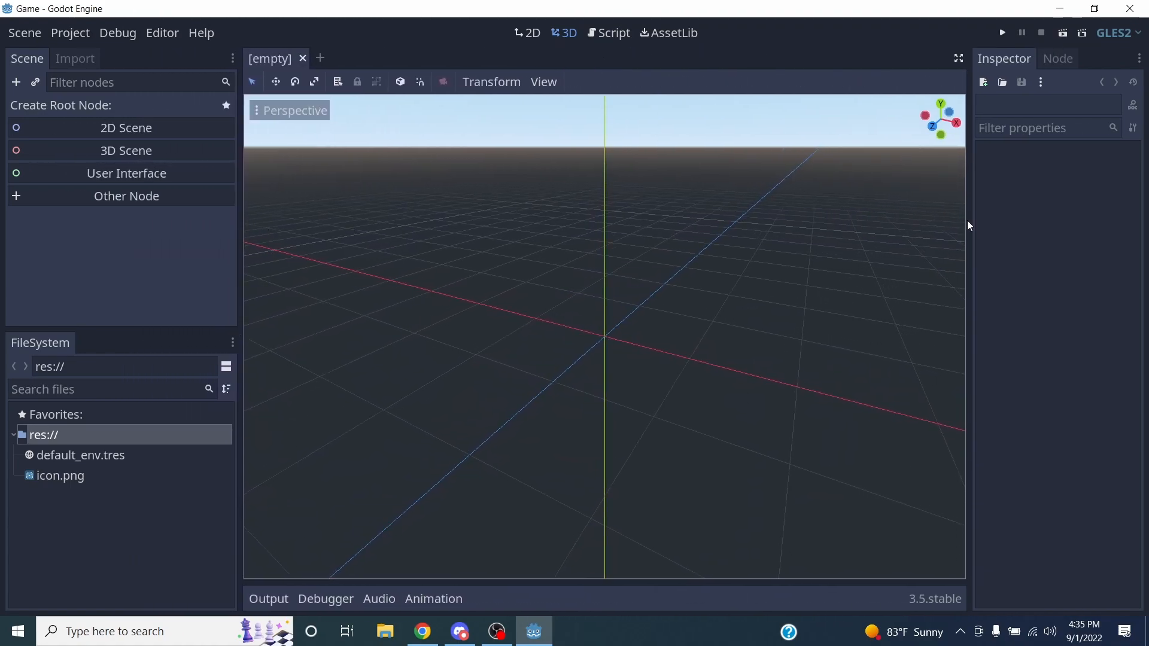
left_click_drag(968, 216, 900, 216)
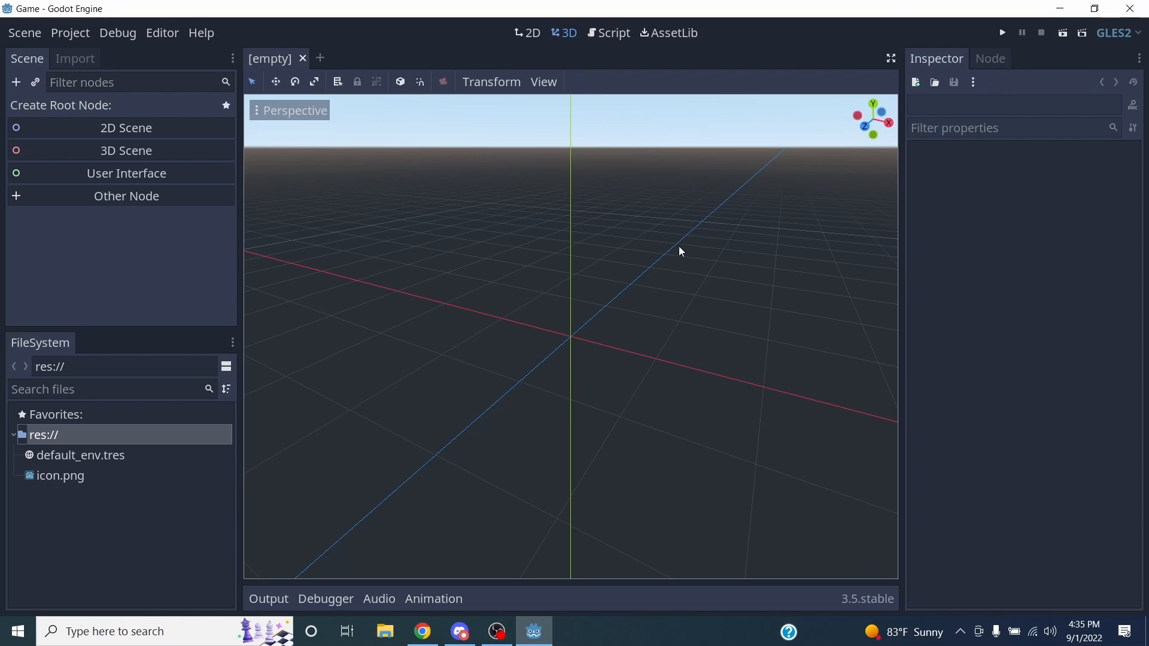
left_click(162, 33)
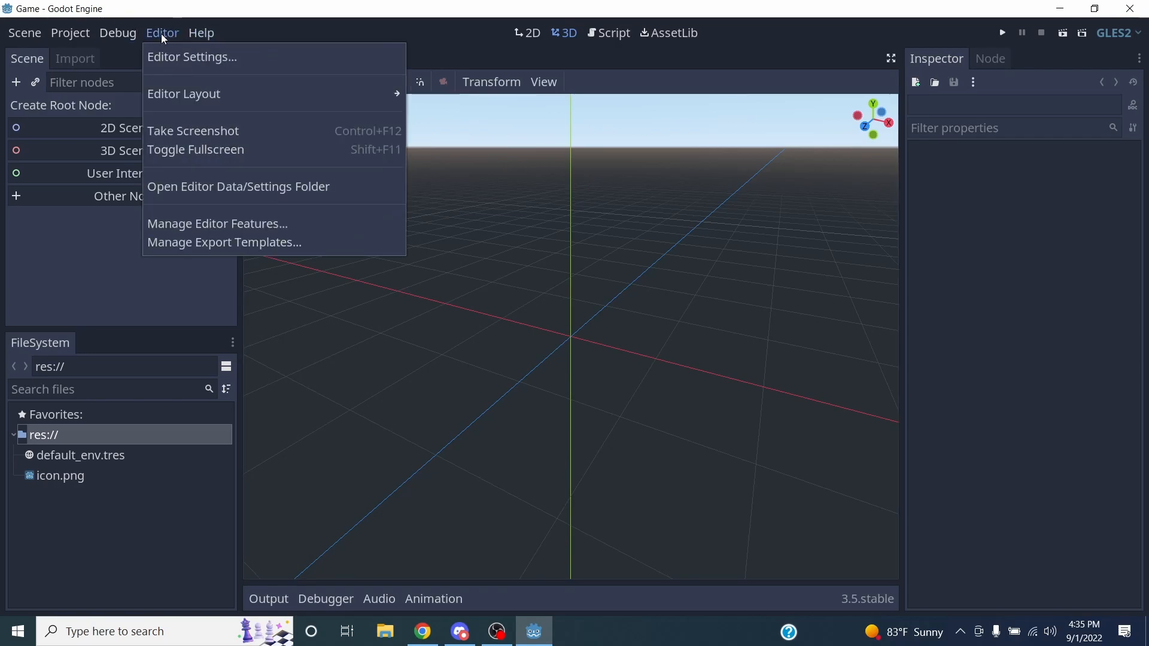
mouse_move(191, 101)
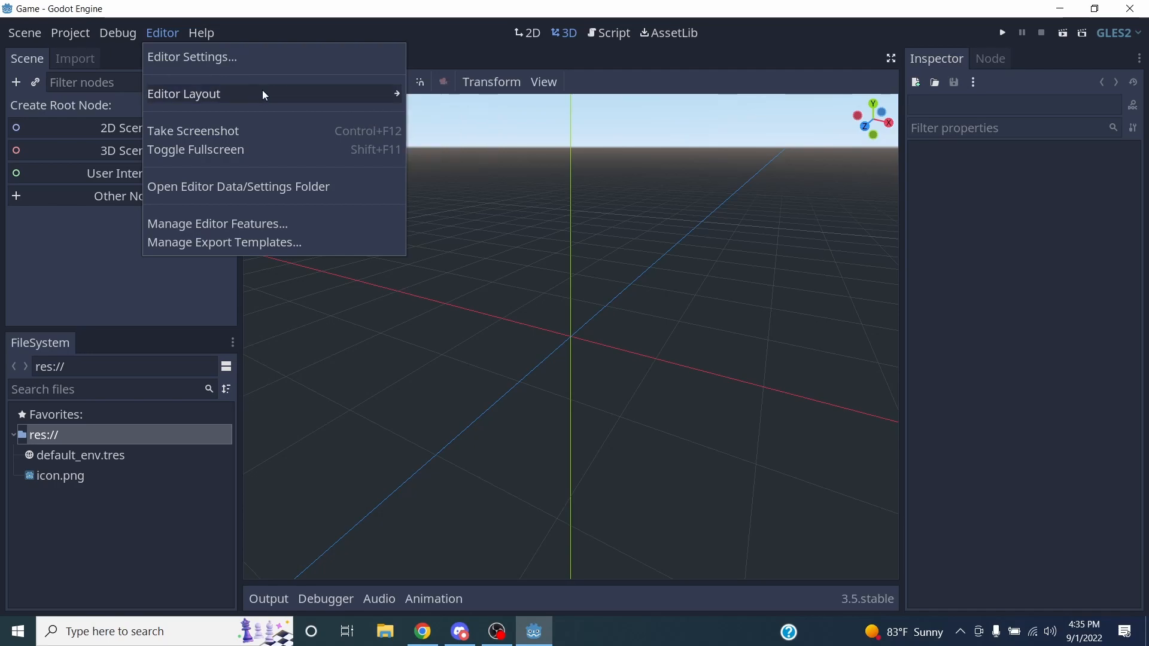
left_click(426, 97)
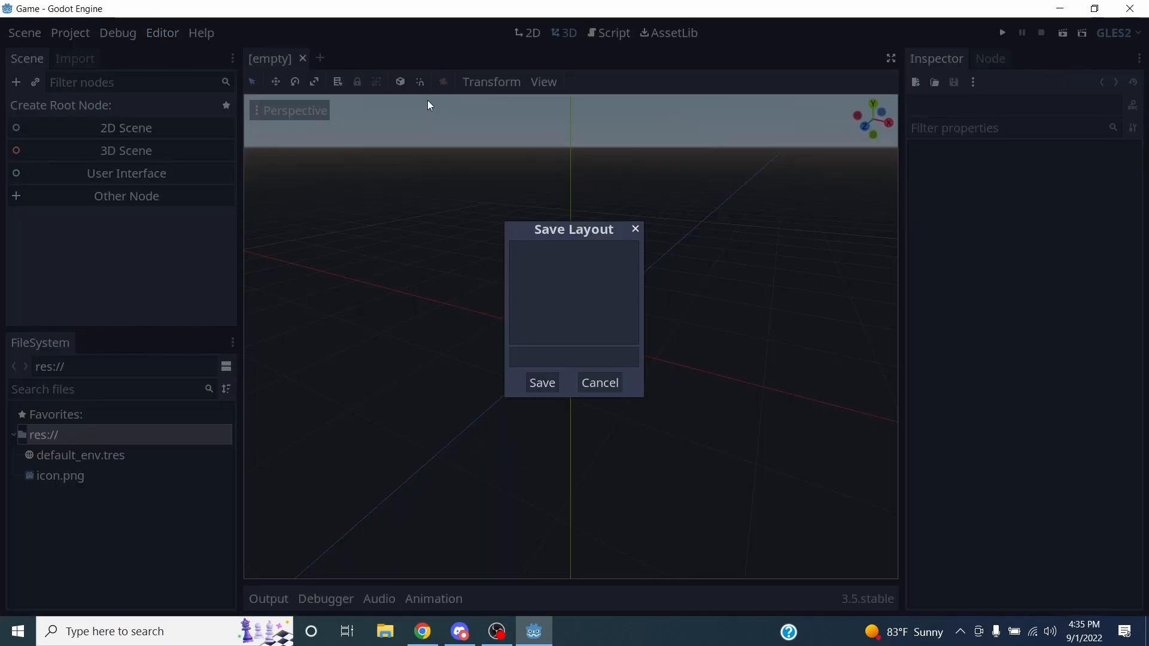
left_click(546, 358)
type("Claa")
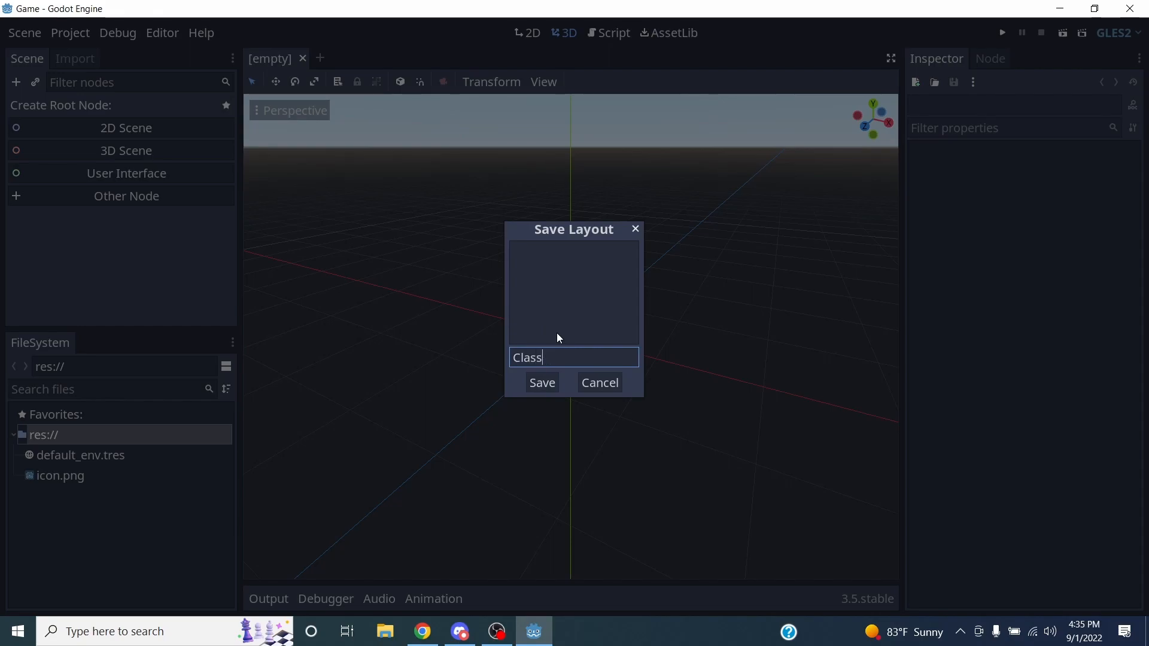
left_click(542, 383)
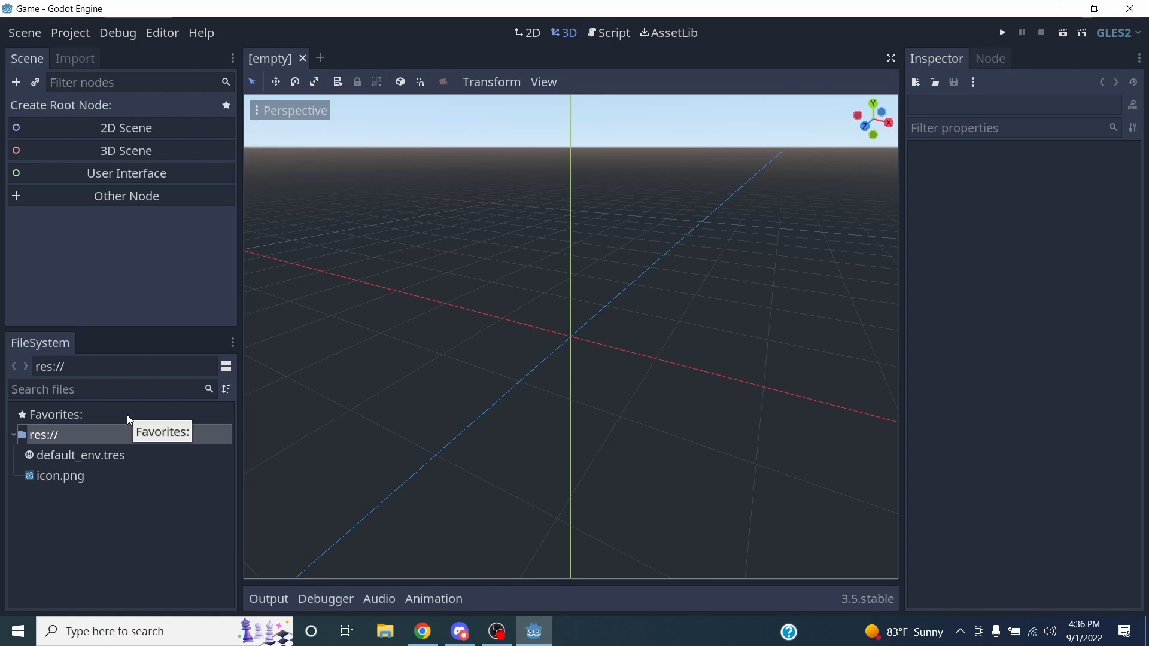
Show the res:// folder in the file manager and trace its path from Desktop through My Game to Game
right_click(38, 437)
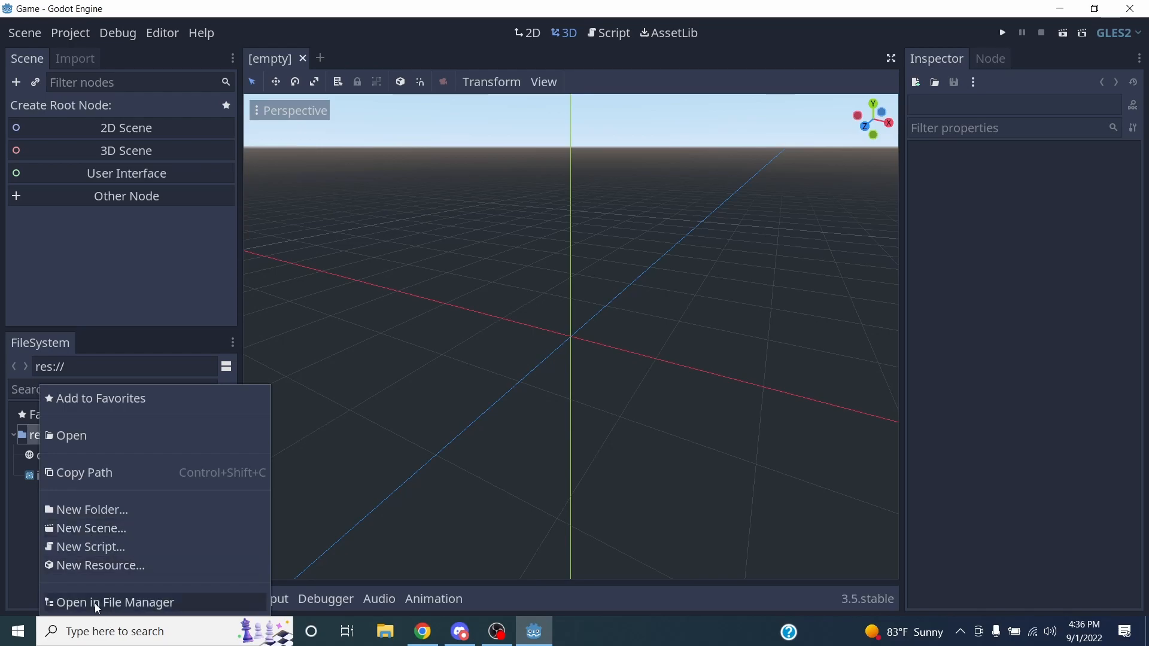
left_click(65, 601)
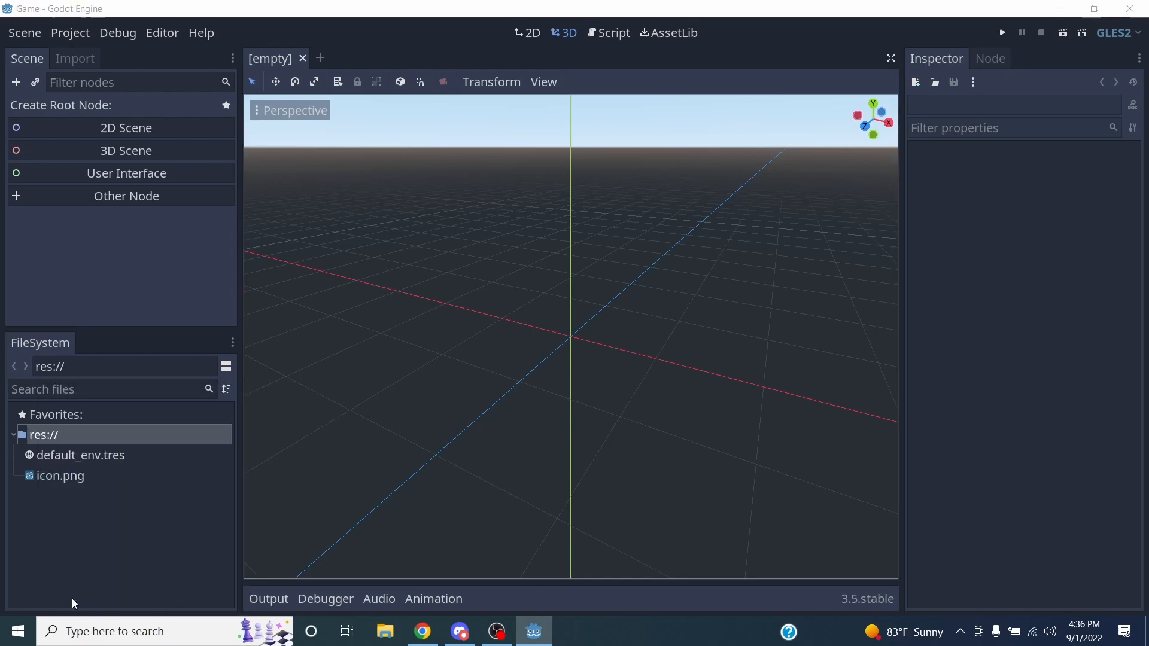
left_click_drag(232, 54, 472, 36)
left_click_drag(658, 284, 912, 281)
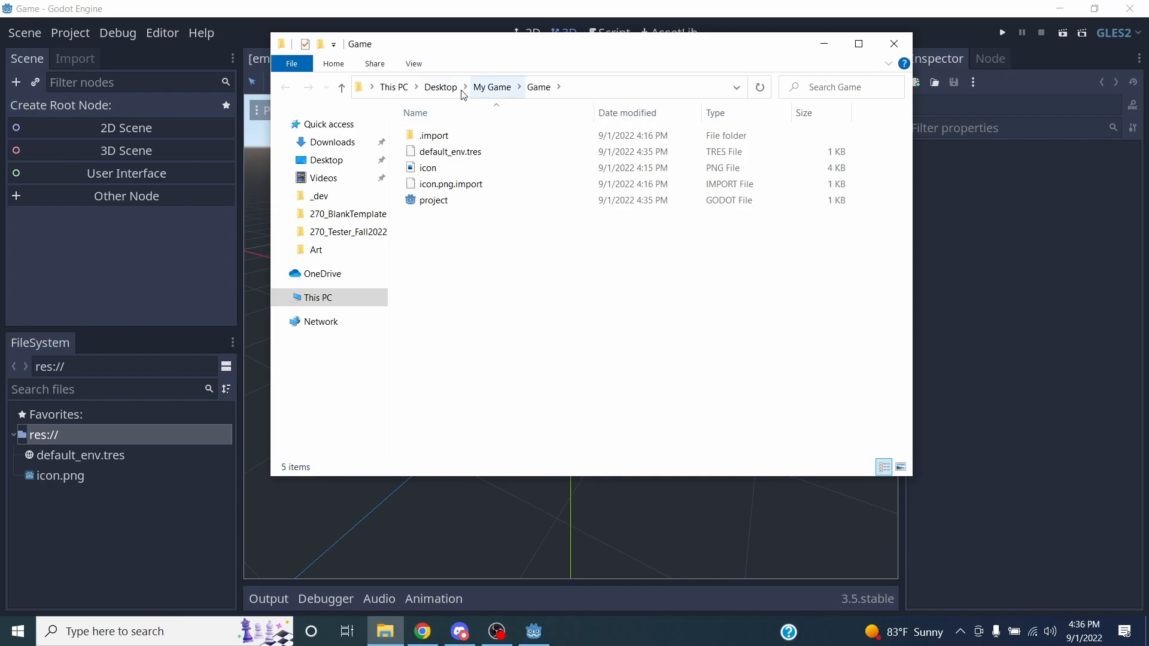
left_click(442, 87)
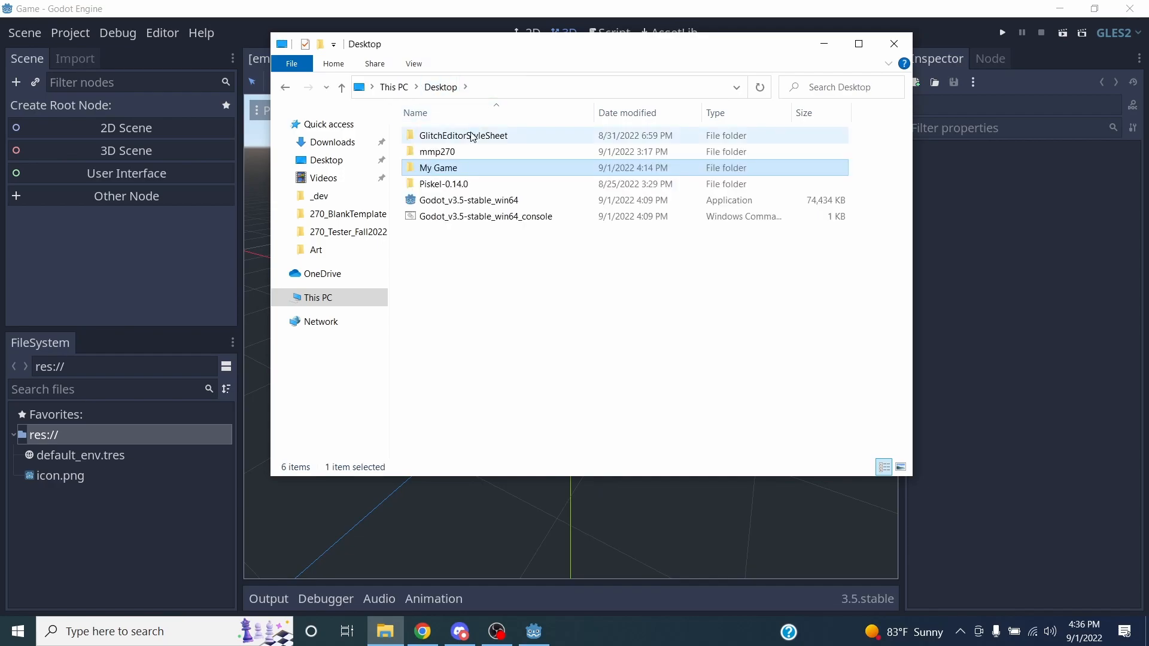
double_click(453, 171)
double_click(434, 152)
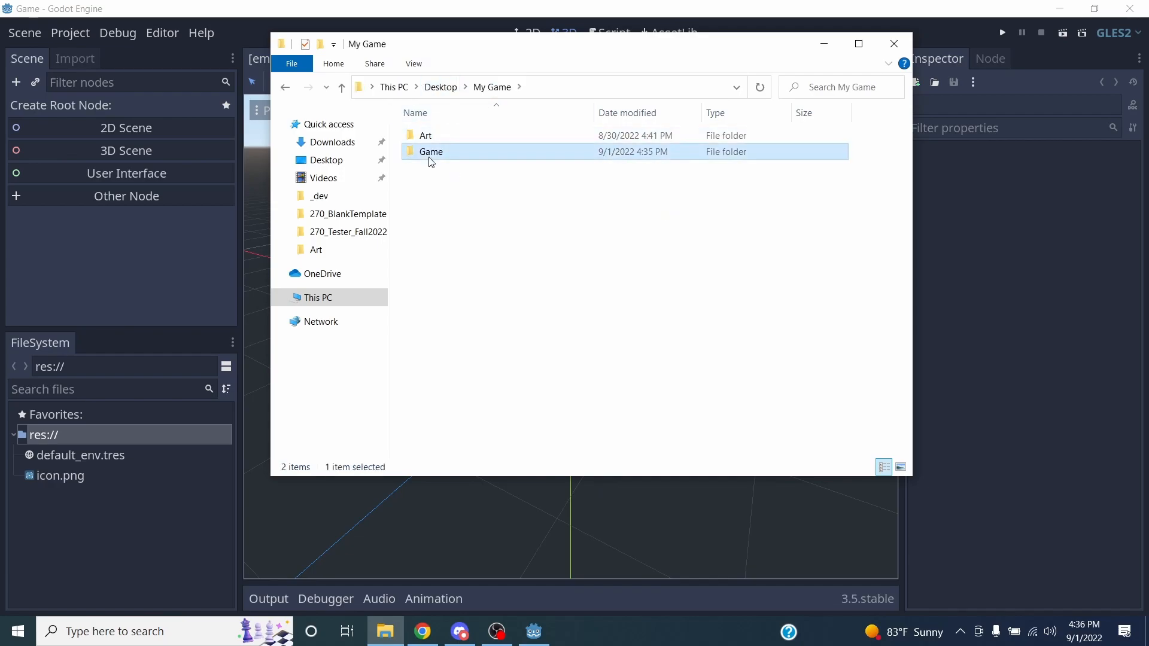
View the contents of the Art folder inside My Game, return to My Game and close the file window
left_click(485, 90)
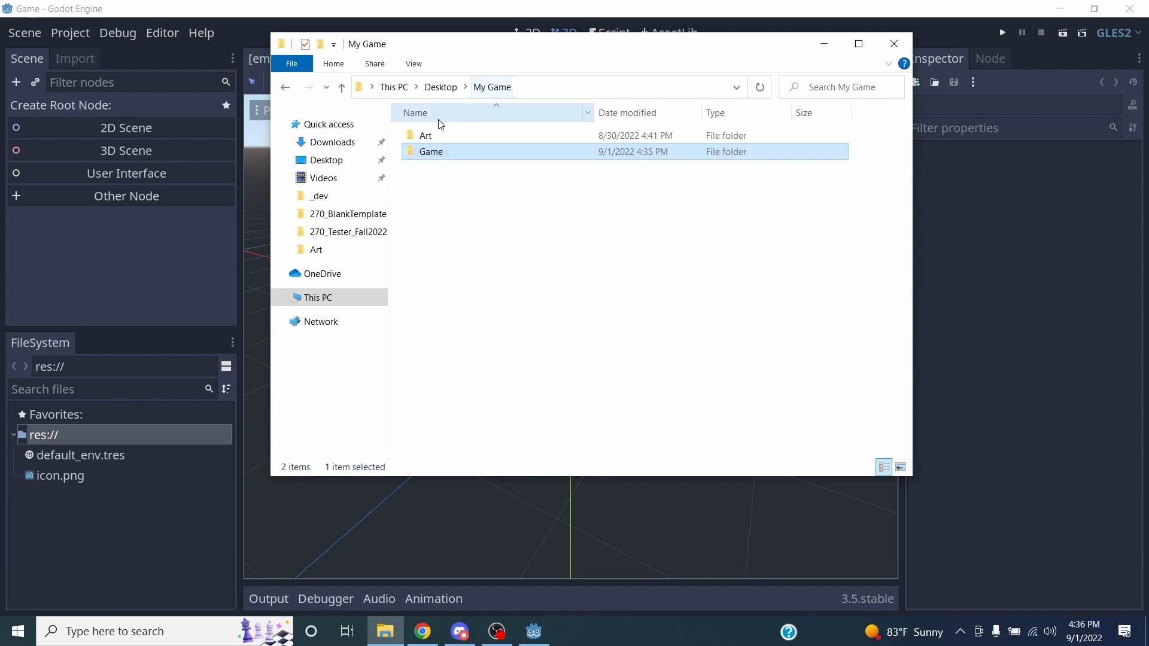
double_click(432, 137)
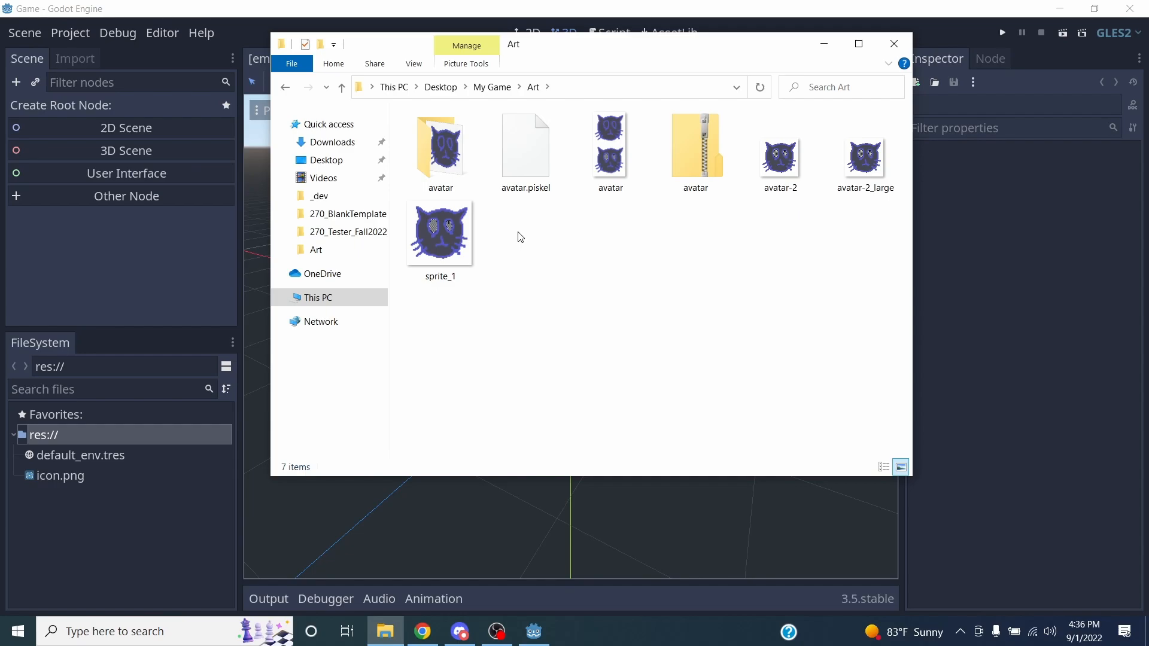
left_click(493, 88)
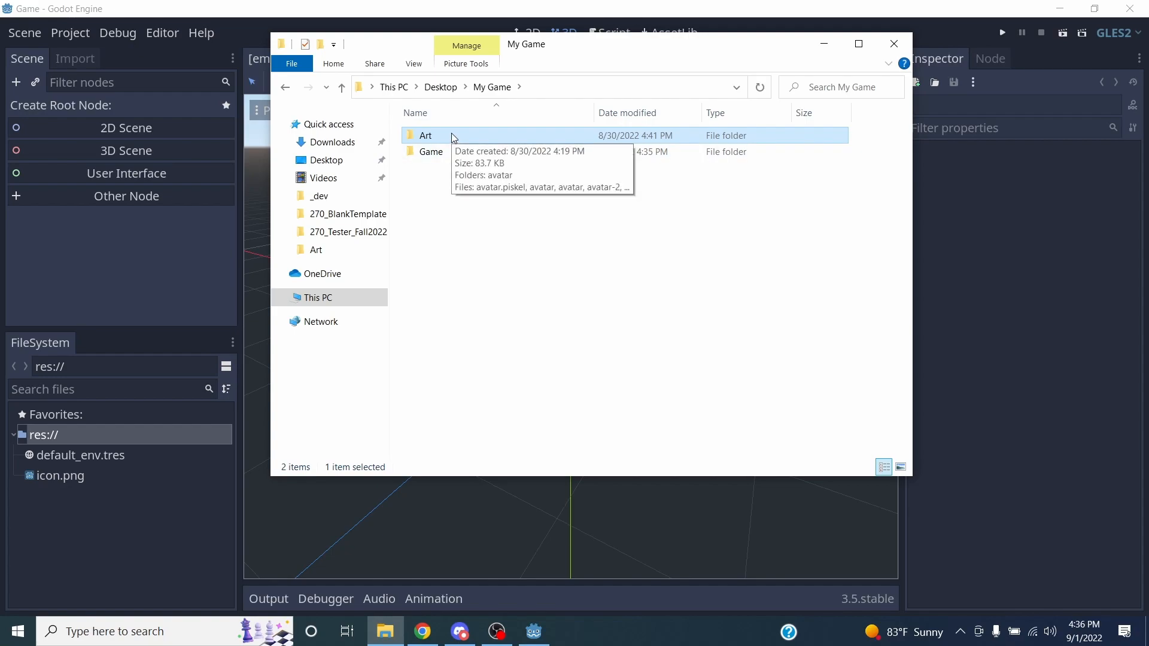
left_click_drag(587, 42, 609, 45)
left_click(909, 52)
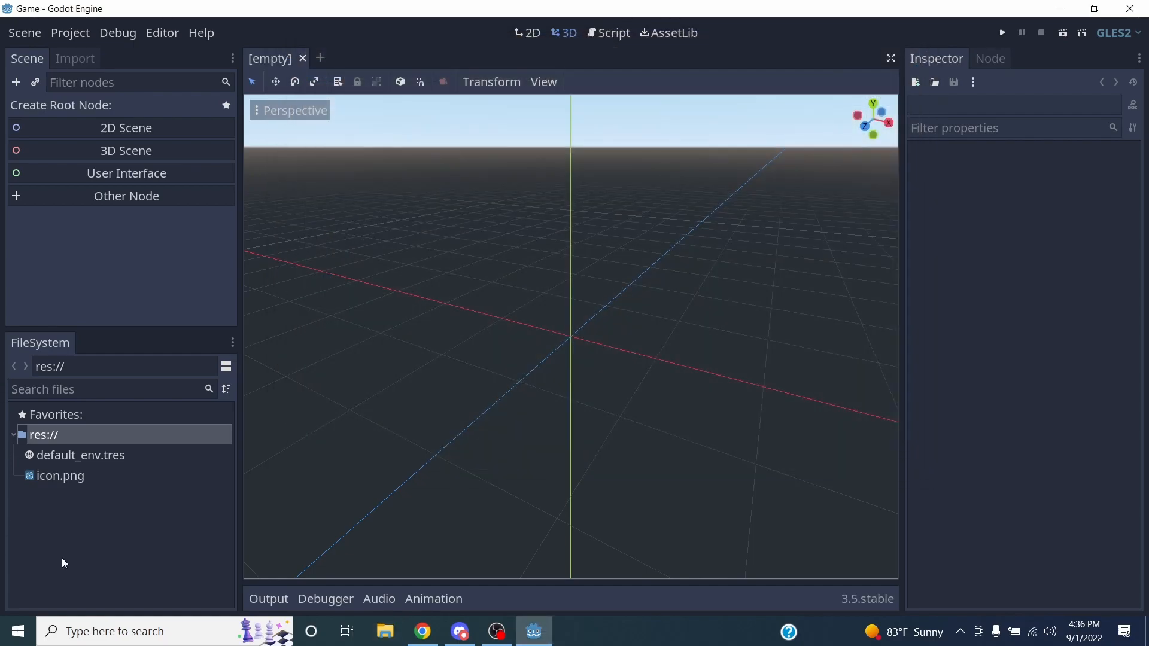
View the project's res:// folder in the file manager once more and close its window
right_click(47, 437)
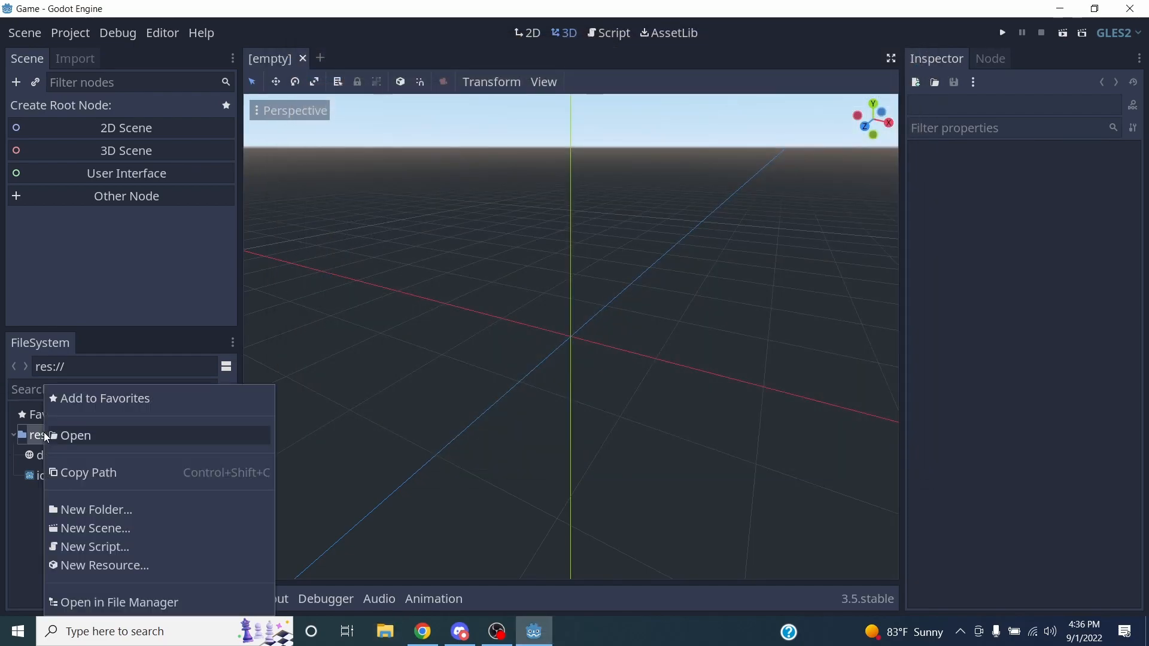
left_click(27, 484)
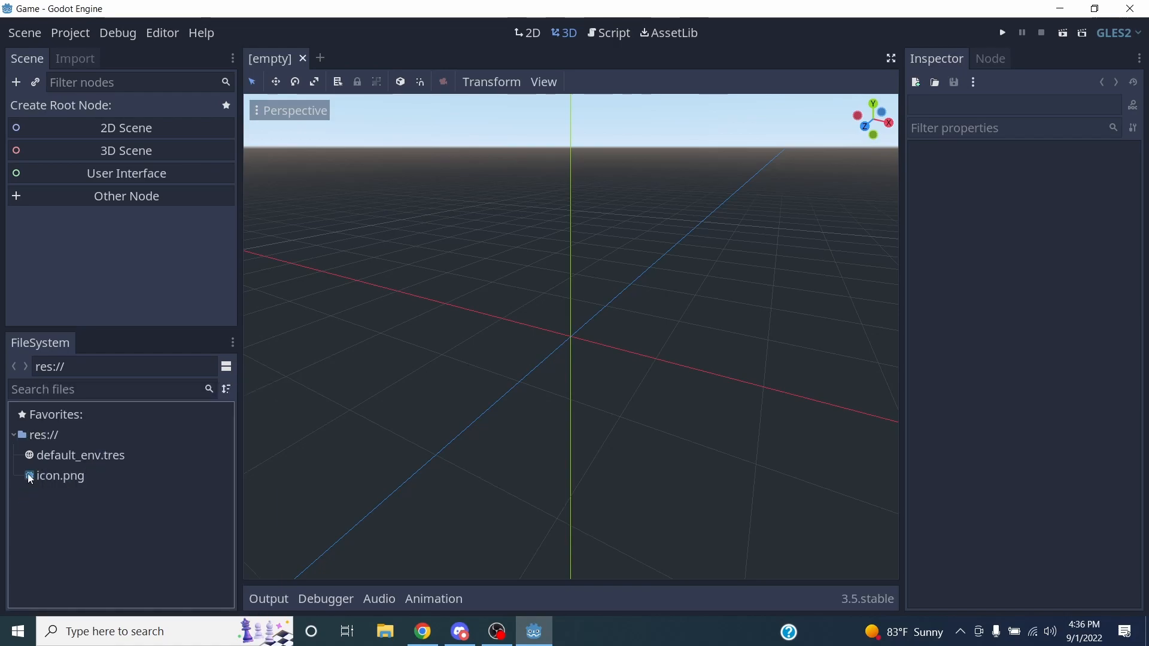
left_click(39, 436)
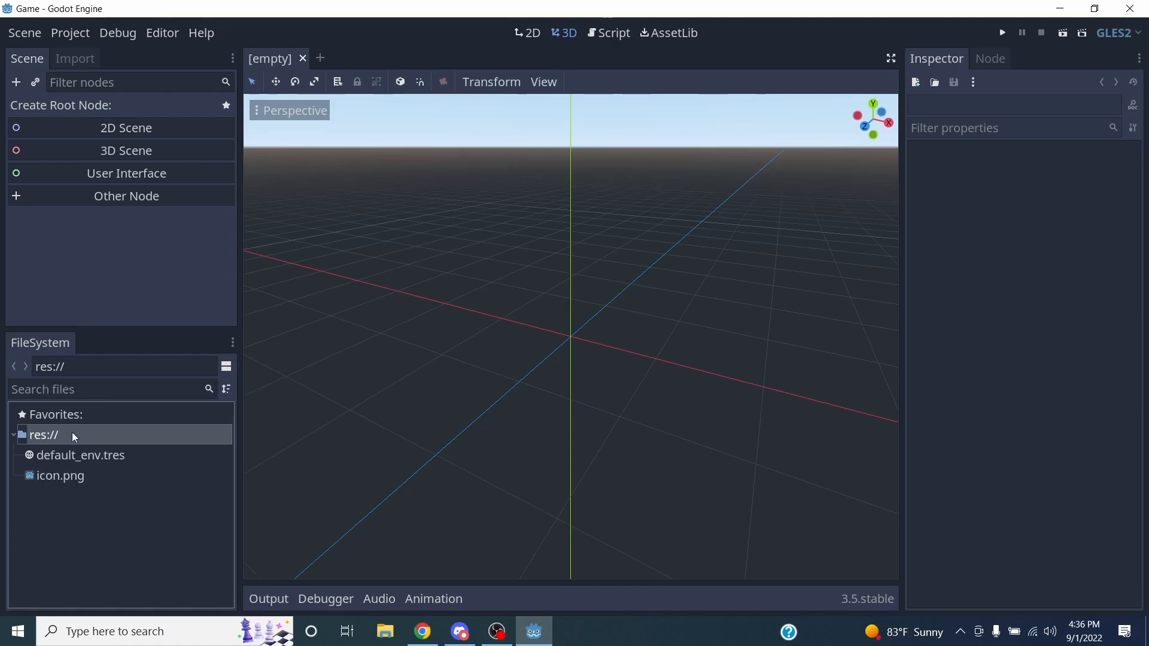
right_click(72, 433)
left_click(110, 602)
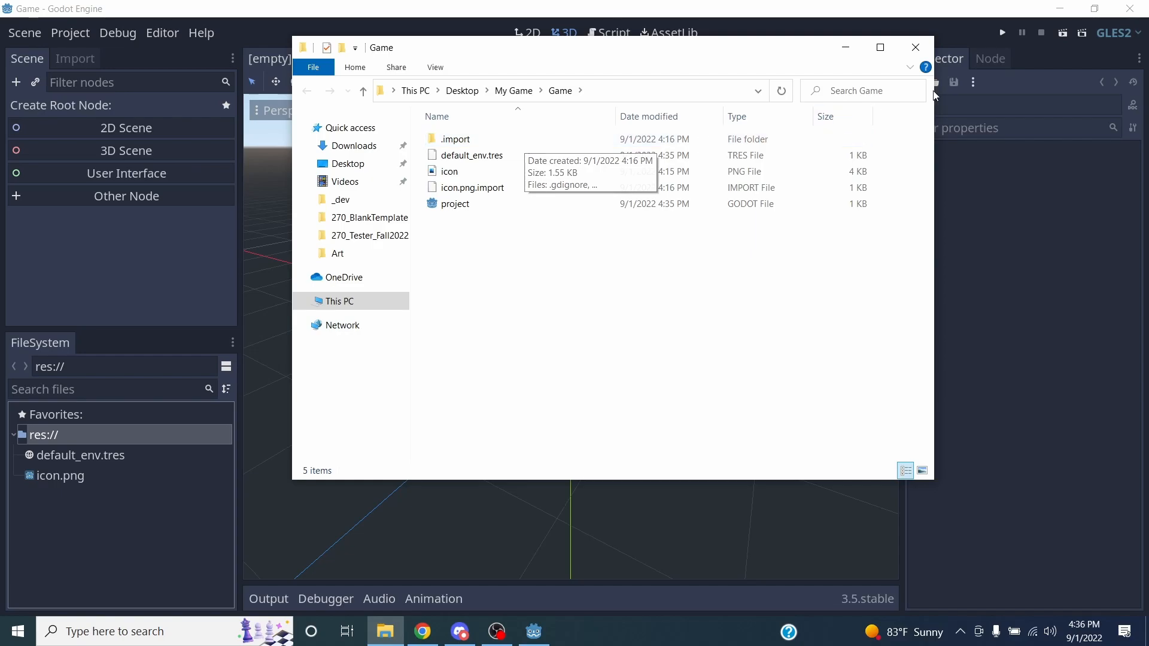
left_click(916, 47)
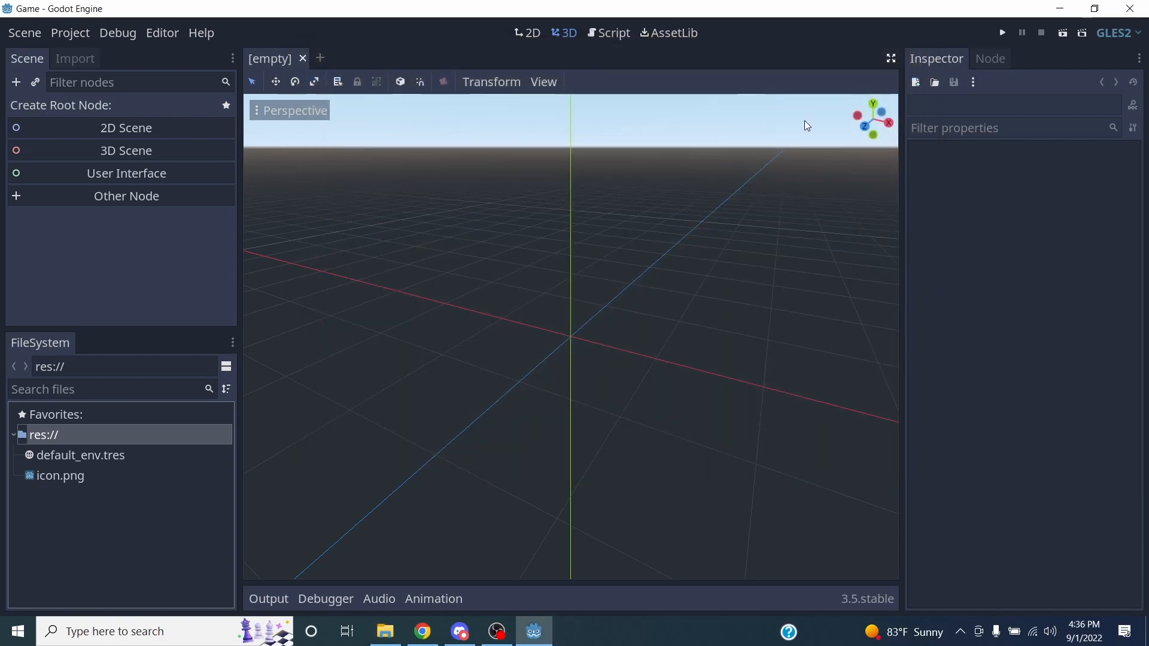
Look at default_env.tres, icon.png and the creation options of the res:// folder in the FileSystem dock
left_click(90, 456)
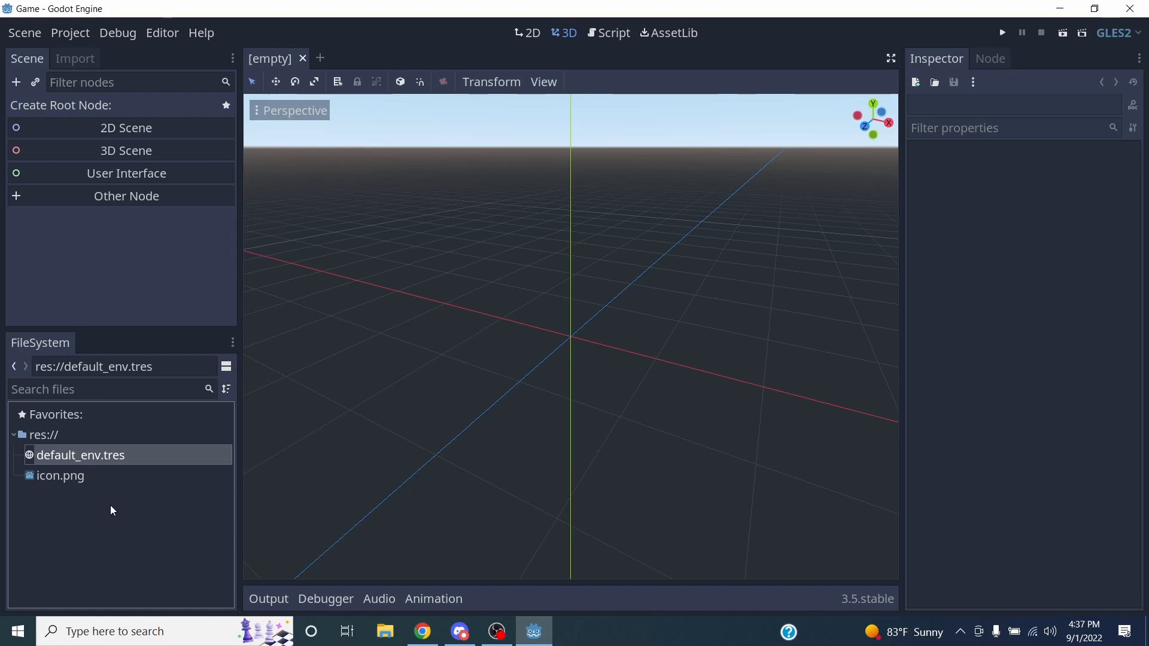
left_click(59, 477)
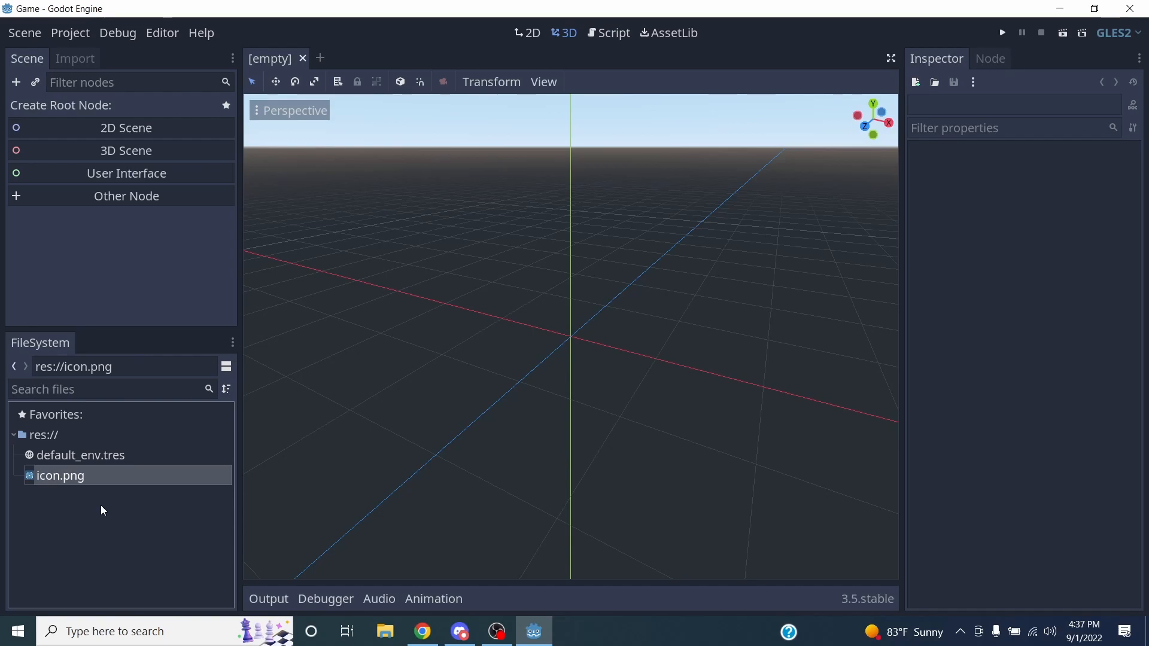
left_click(90, 436)
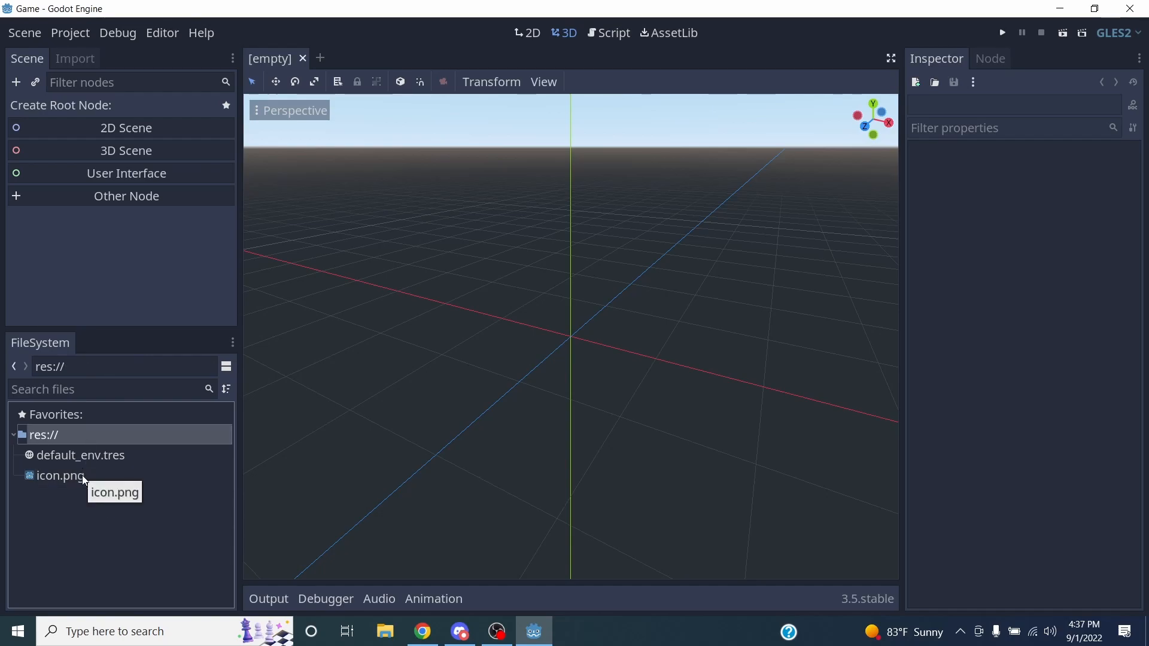
right_click(59, 432)
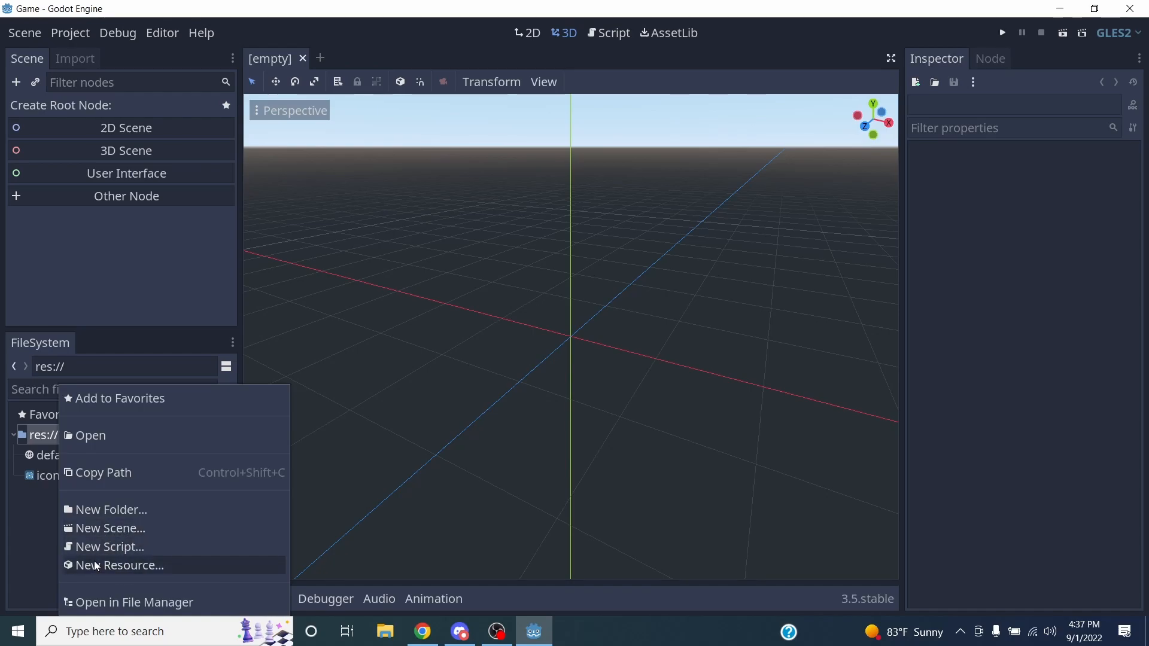
left_click(28, 498)
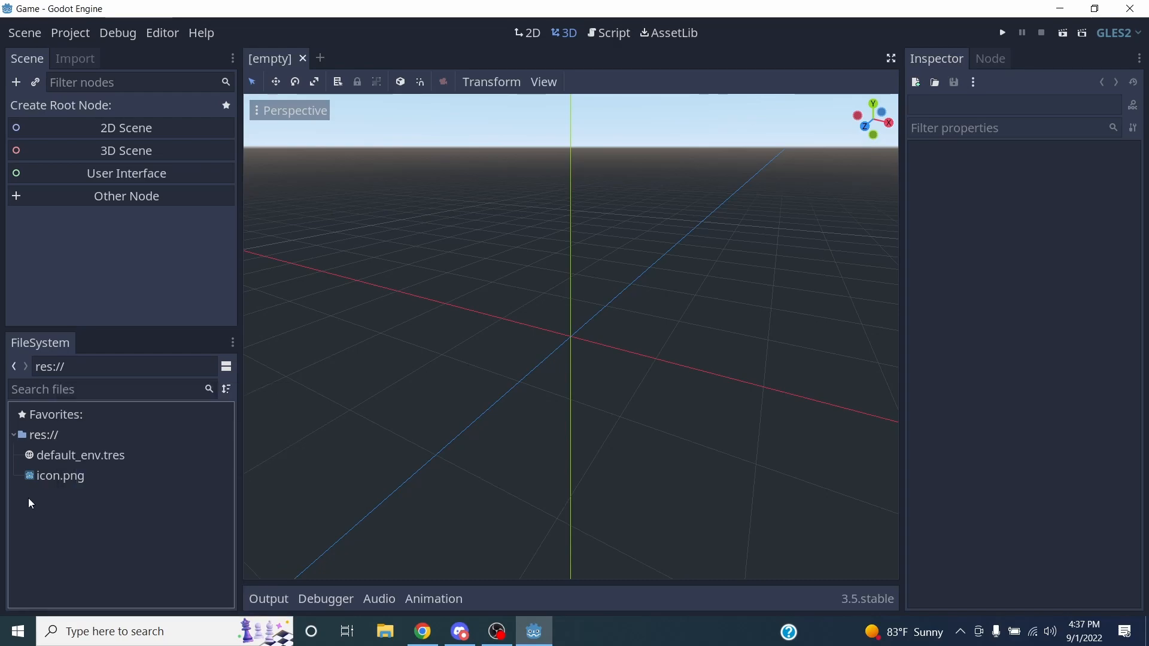
Switch to the 2D workspace, view the Node dock and return to the Inspector
left_click(523, 35)
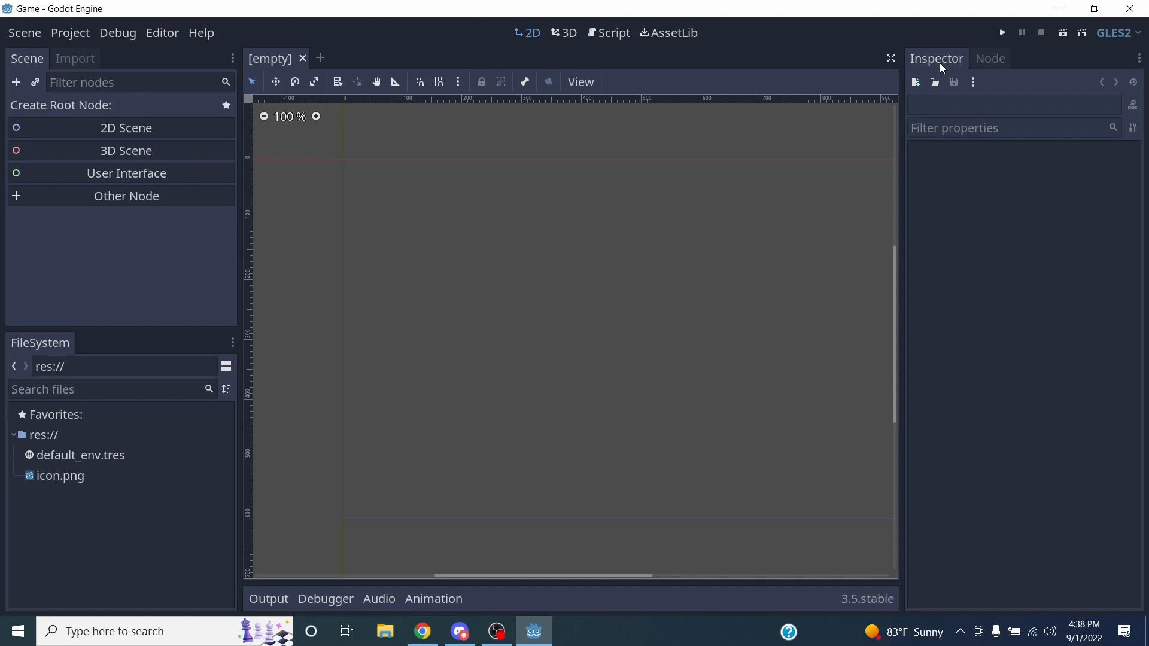
left_click(989, 74)
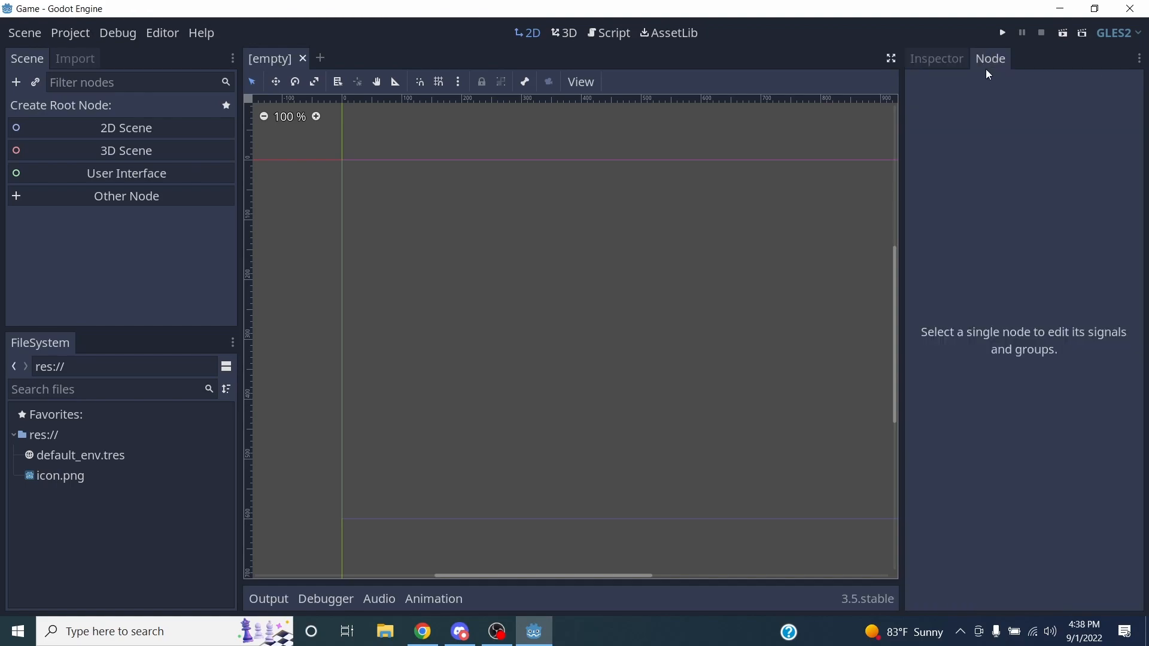
left_click(933, 65)
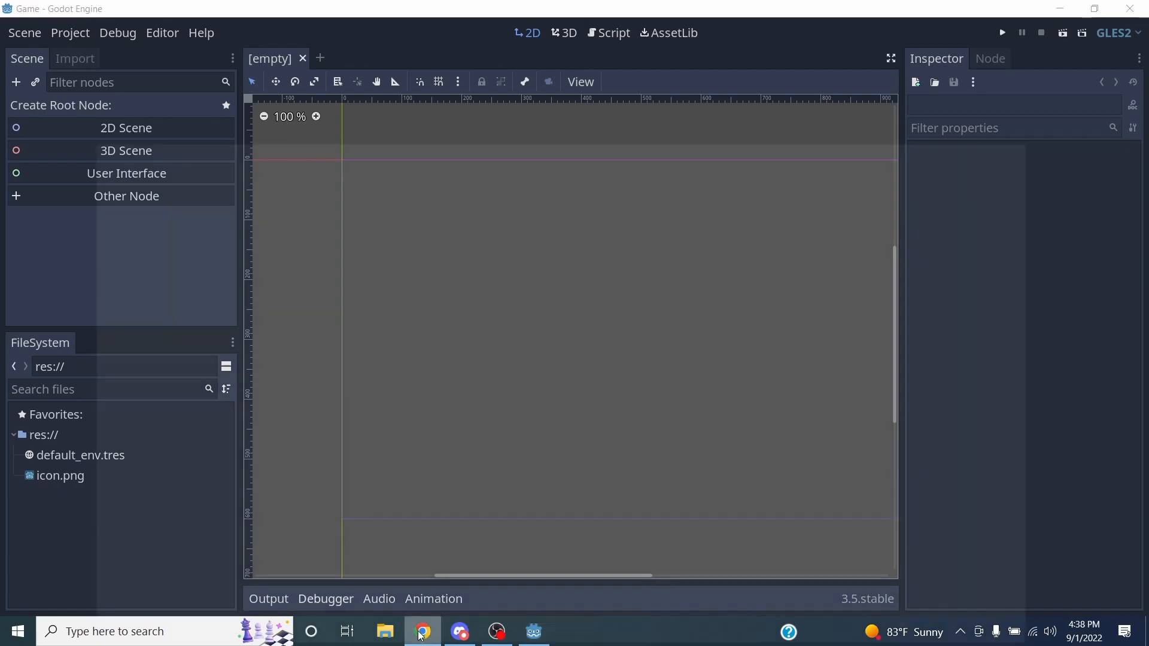
Switch to Chrome and read the Godot Intro lab page's instructions on the basic scene, folder organization and scene creation
left_click(423, 631)
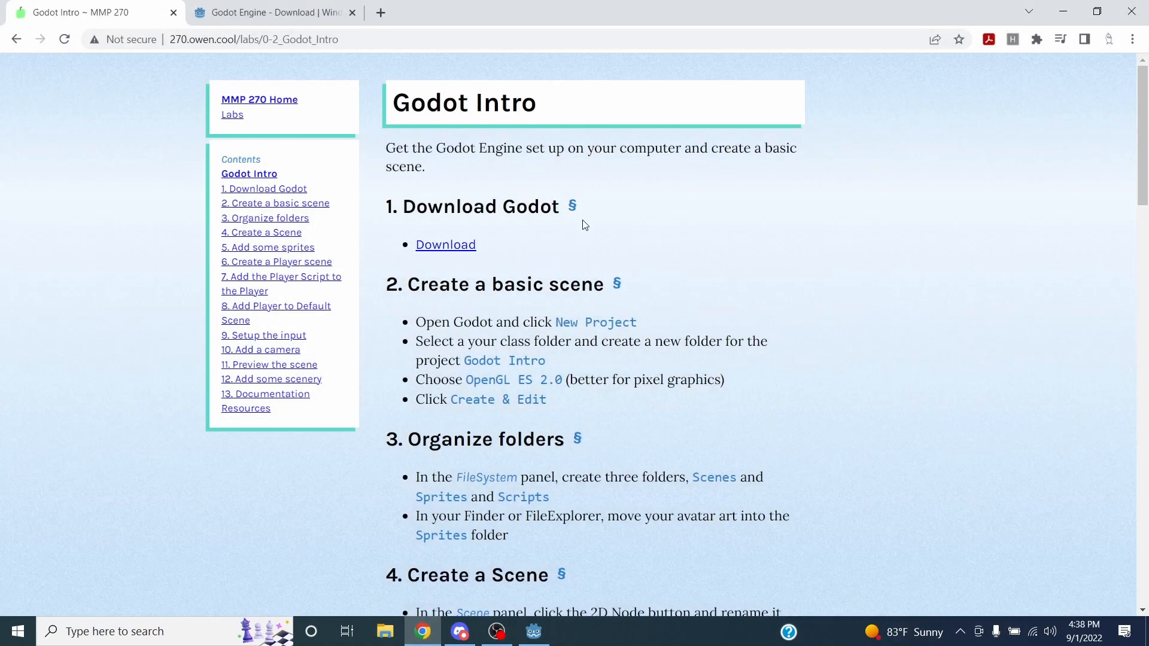
left_click_drag(402, 287, 572, 412)
left_click(572, 409)
scroll(599, 361, "down", 1)
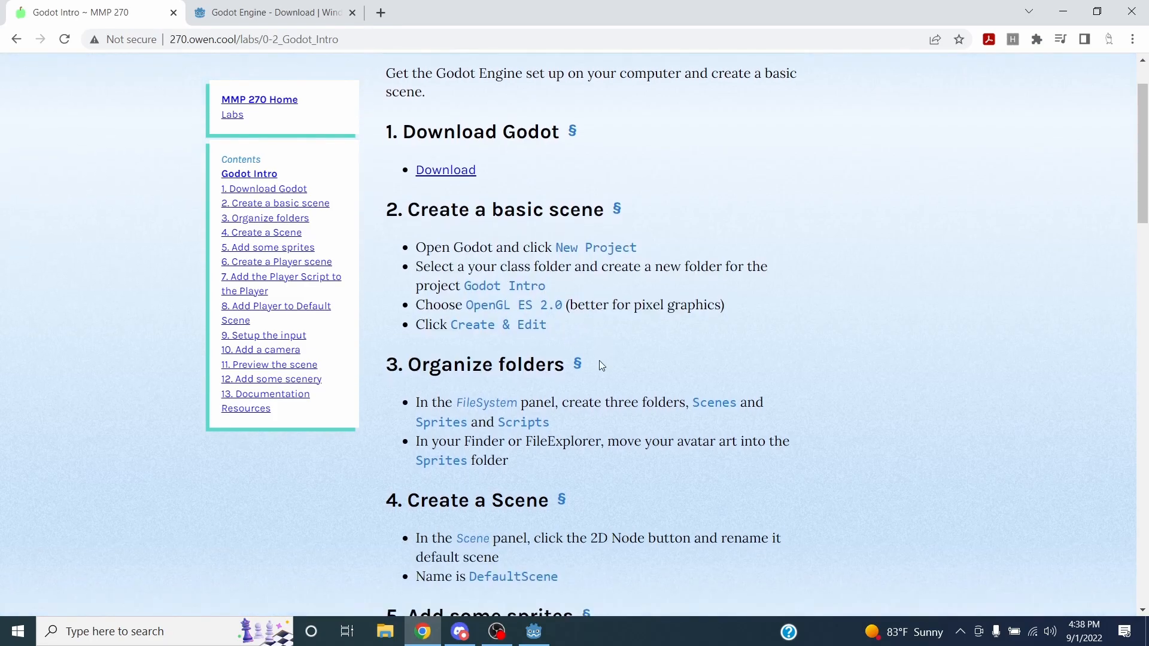
scroll(390, 344, "down", 1)
left_click_drag(403, 285, 562, 393)
left_click(509, 298)
scroll(509, 297, "down", 2)
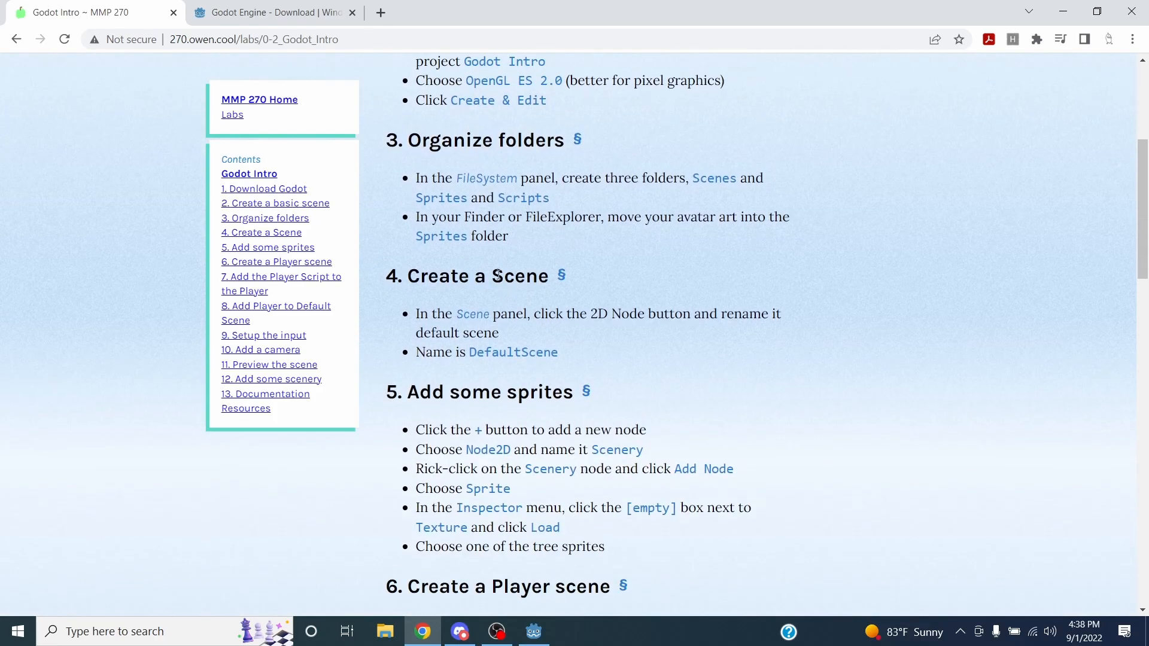
Switch to Godot and create a folder named Sprites in the project's res:// folder
key("alt+Tab")
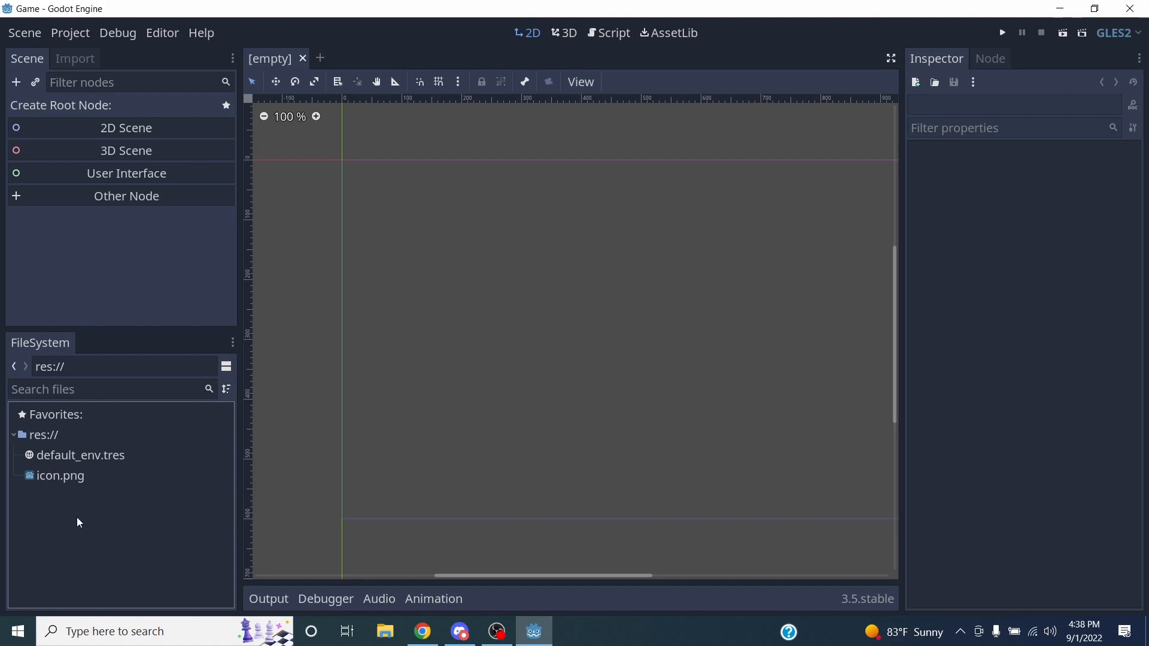
right_click(53, 500)
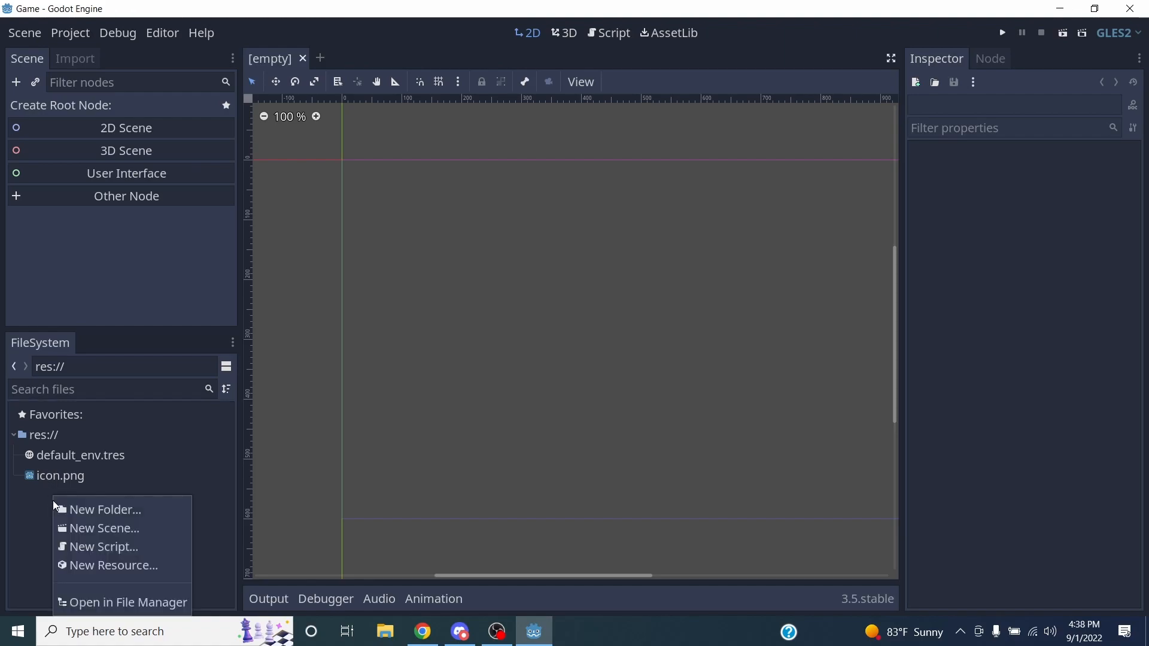
left_click(125, 513)
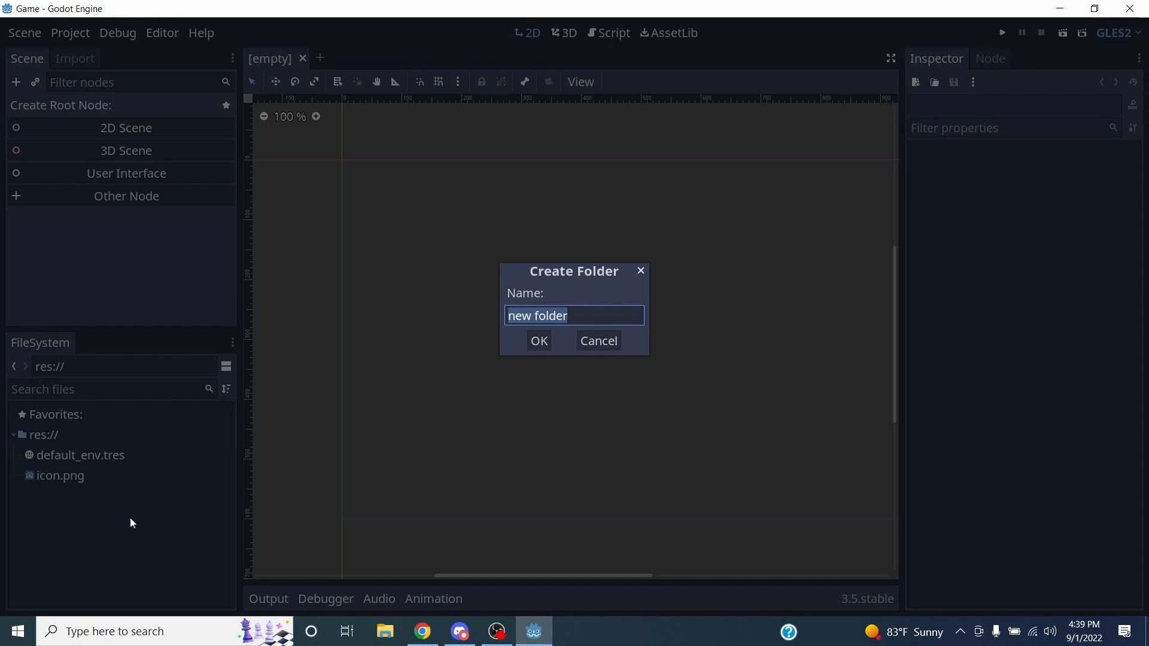
type("Sprites")
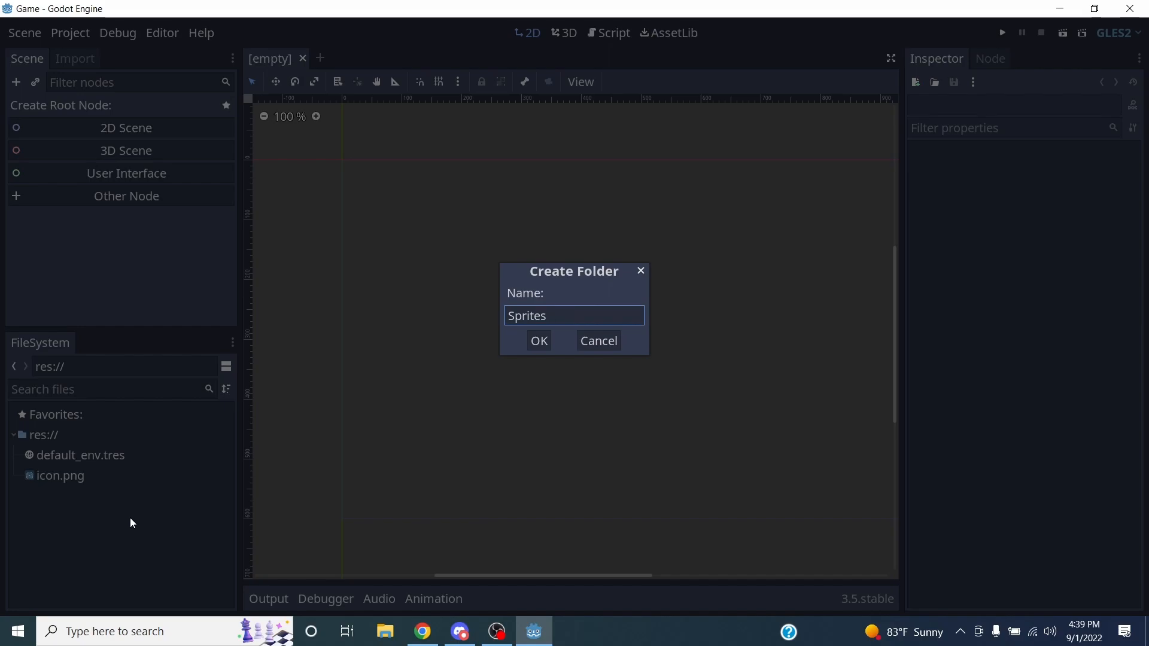
left_click(540, 341)
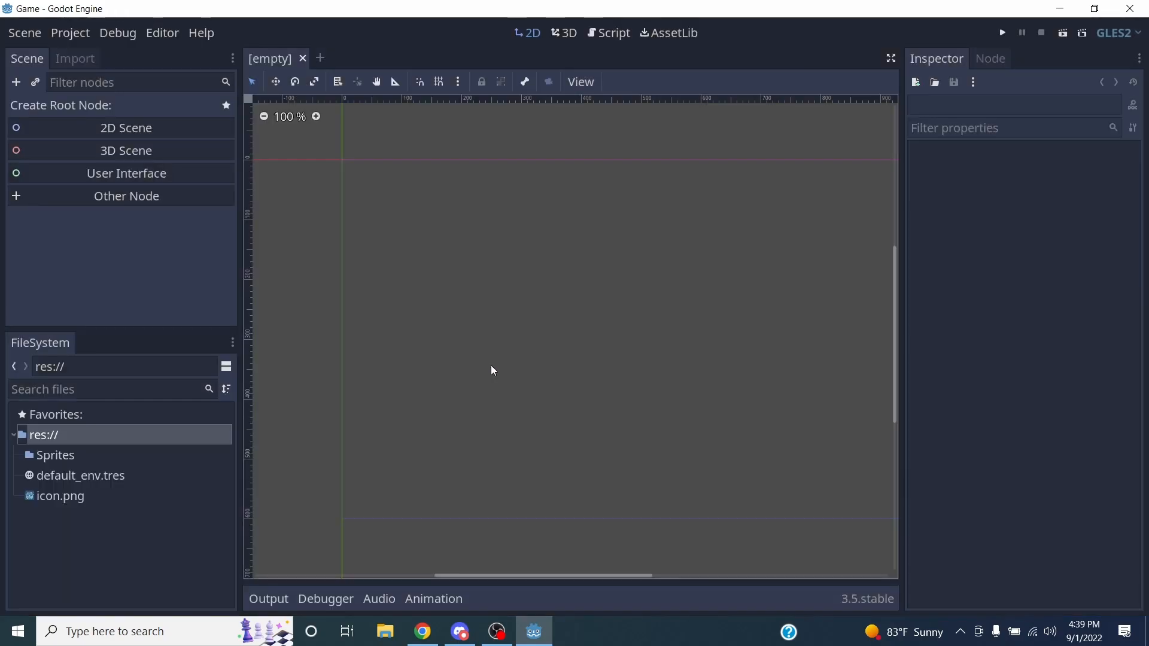
Create a folder named Scripts in the project's res:// folder
right_click(68, 521)
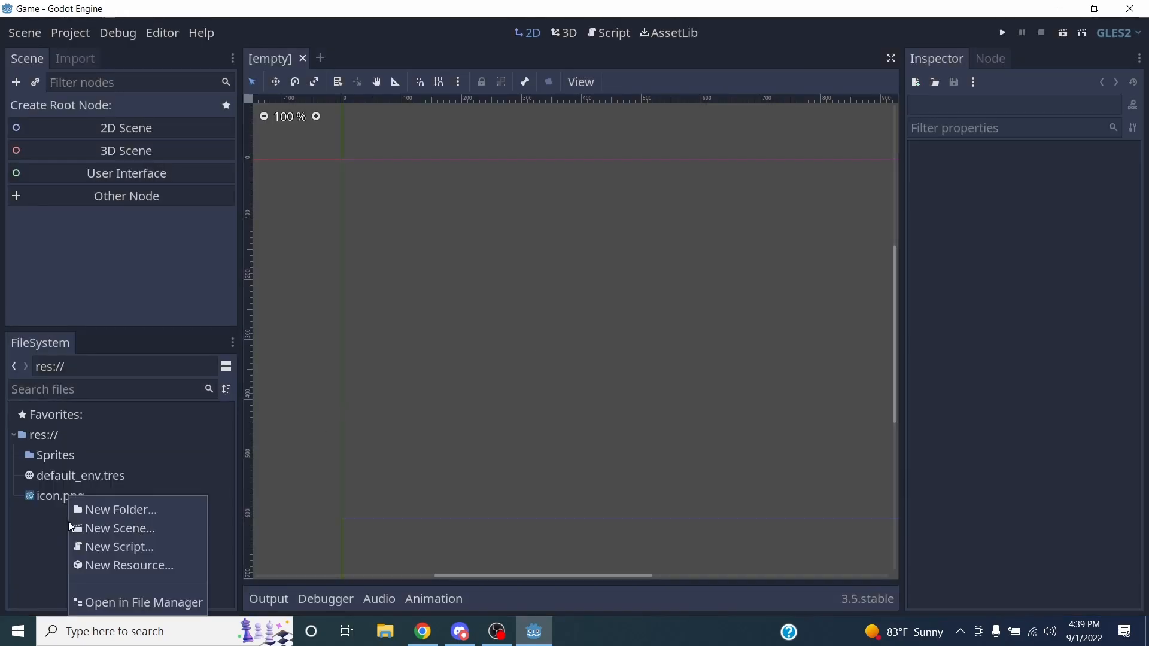
left_click(137, 512)
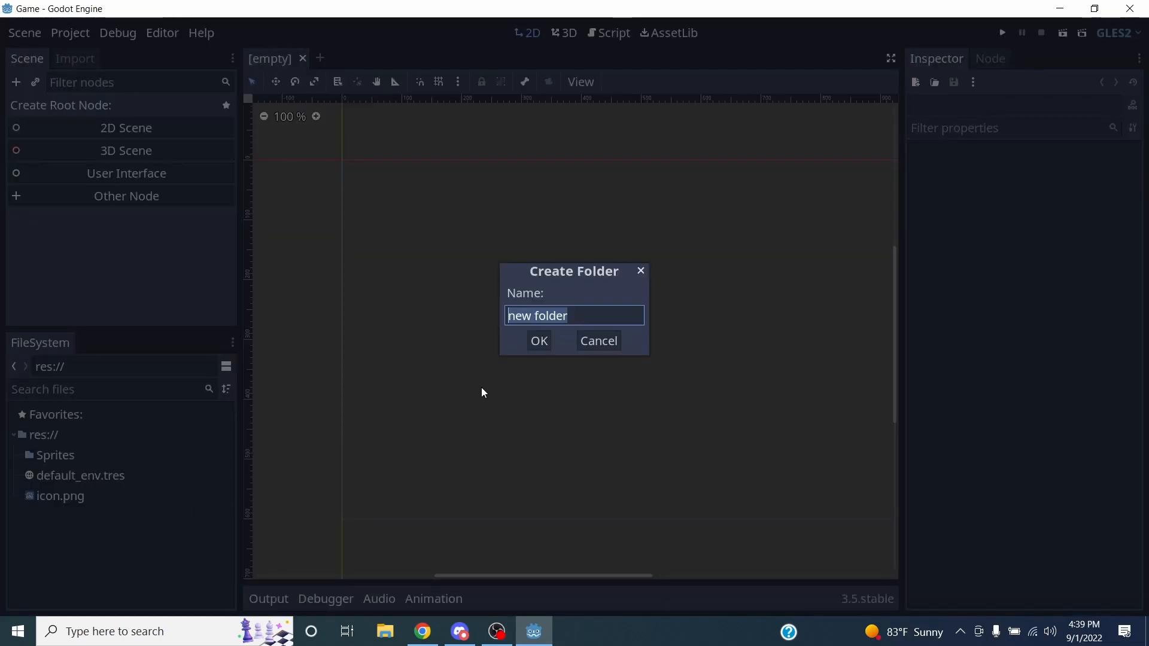
type("Scripts")
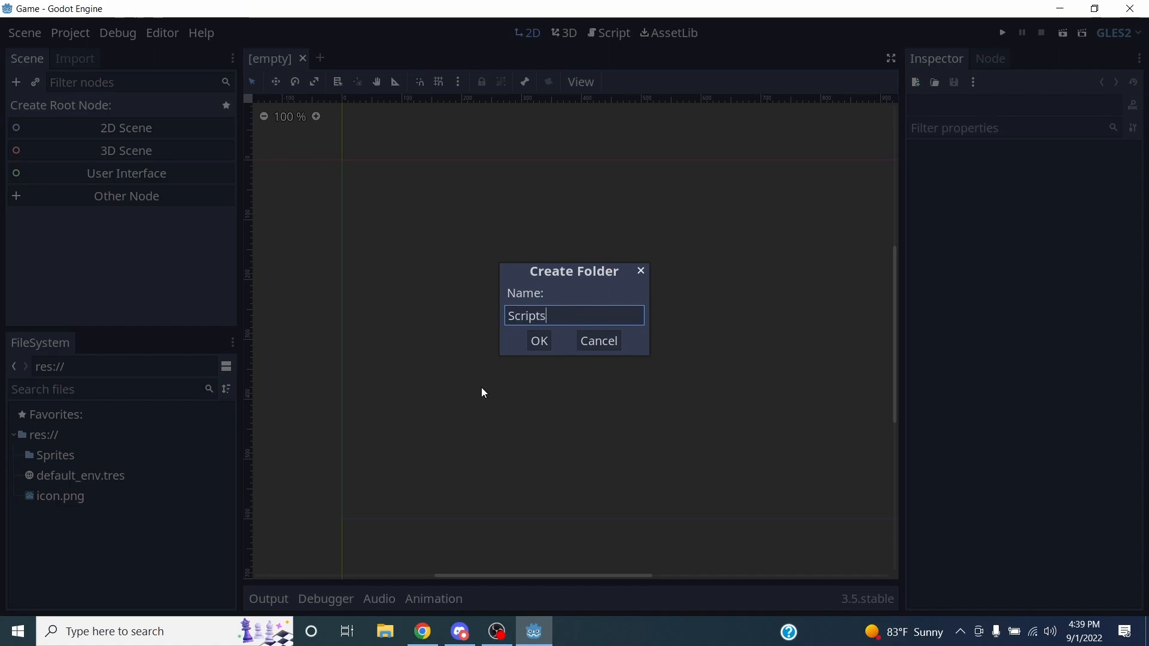
left_click(537, 344)
Create a folder named Audio in the project's res:// folder
left_click(96, 545)
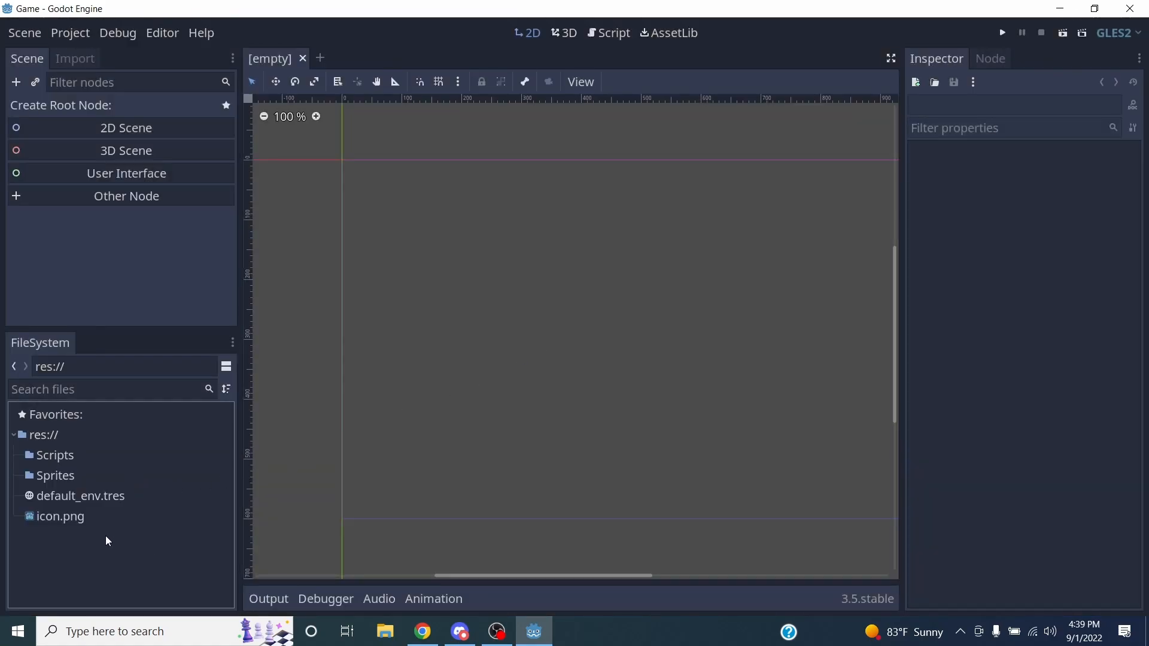
right_click(75, 542)
left_click(142, 507)
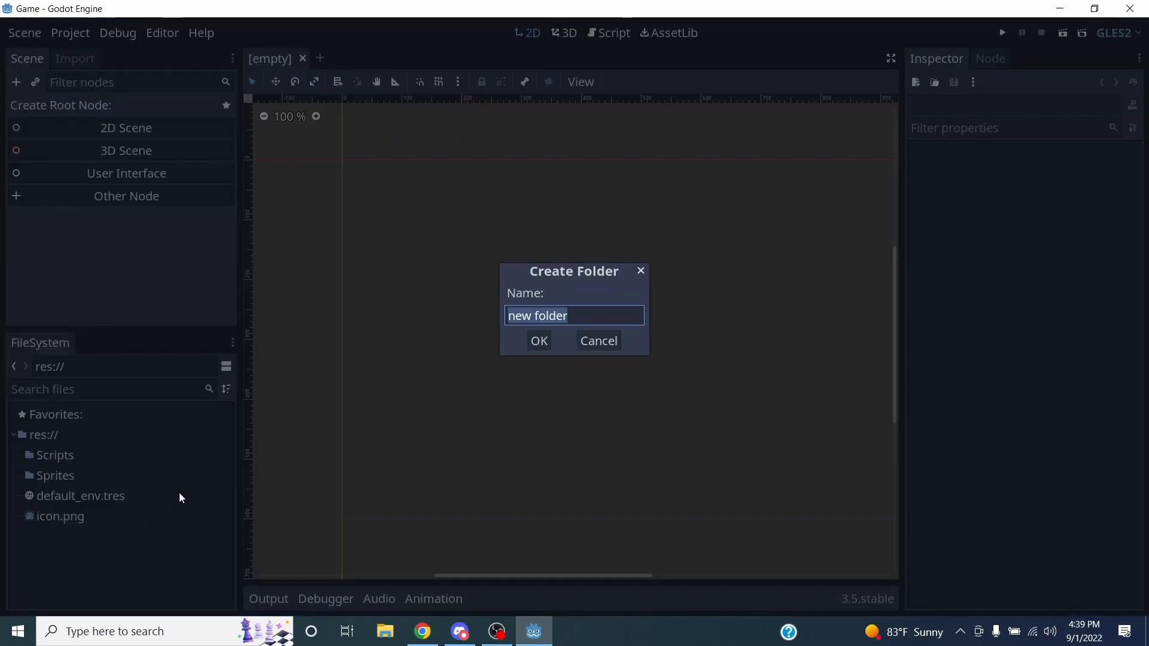
type("Audio")
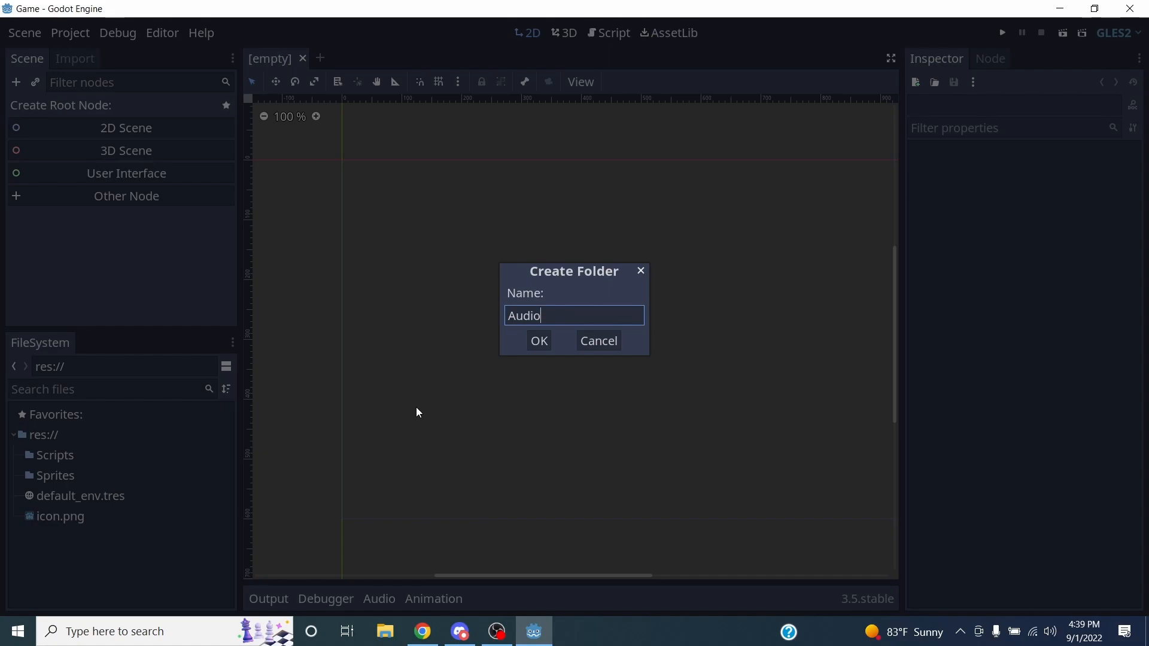
key("Return")
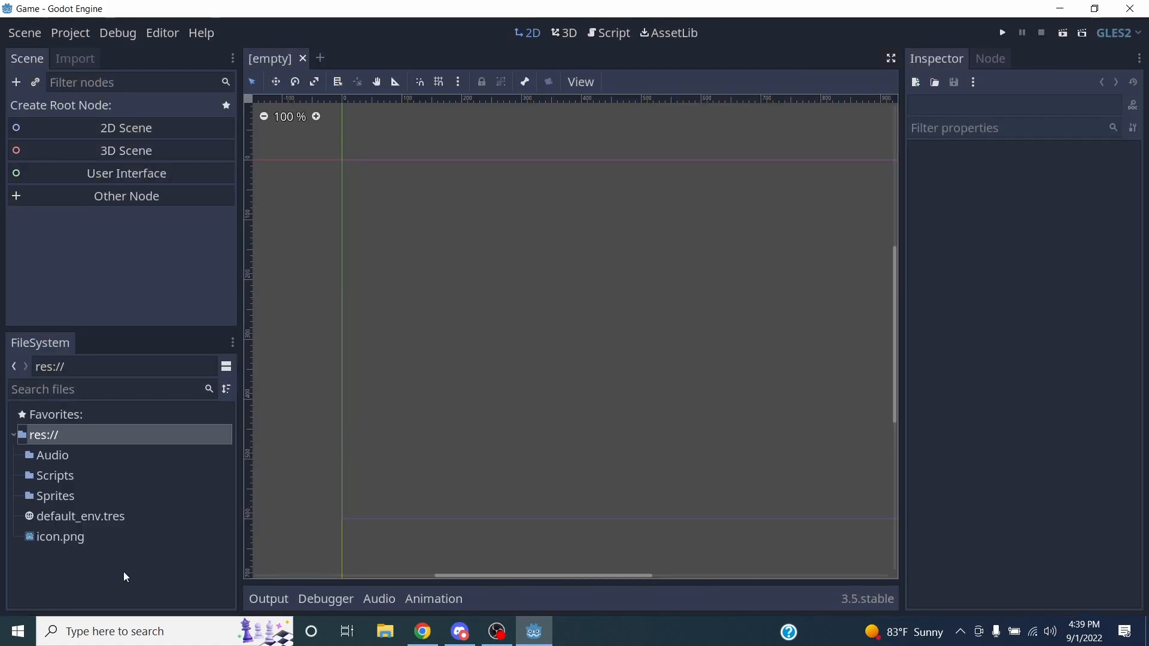
Create a folder named Scenes in the project's res:// folder
right_click(69, 566)
left_click(141, 512)
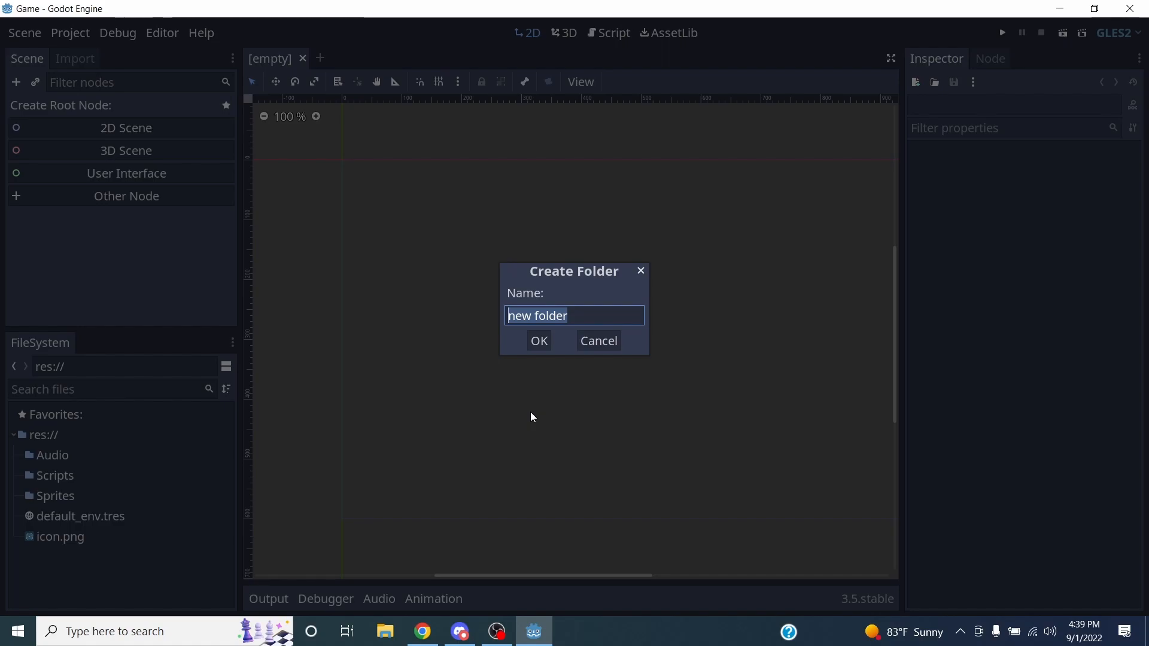
type("Scenes")
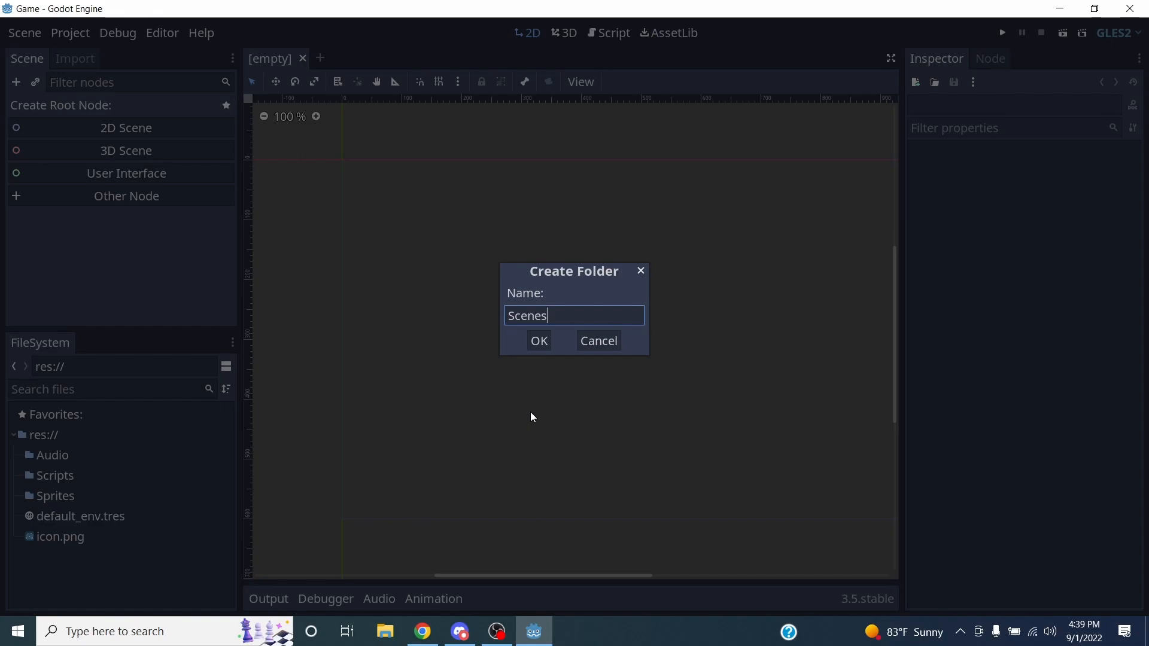
left_click(538, 341)
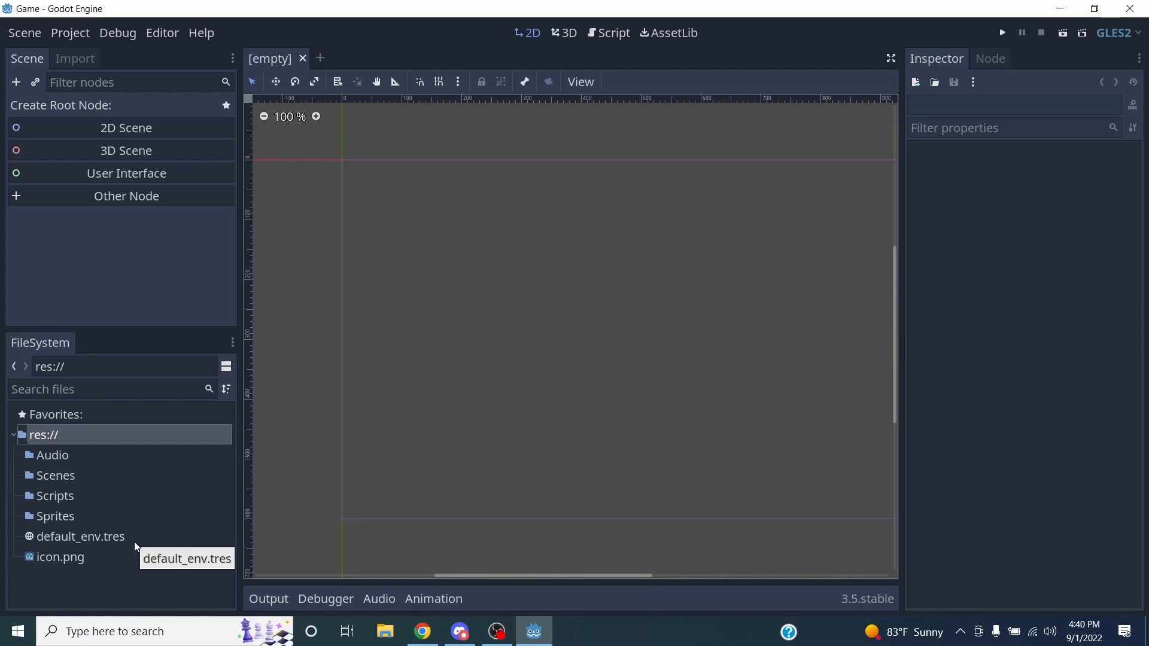
View the new folders inside res:// in the system file manager and close its window
right_click(63, 436)
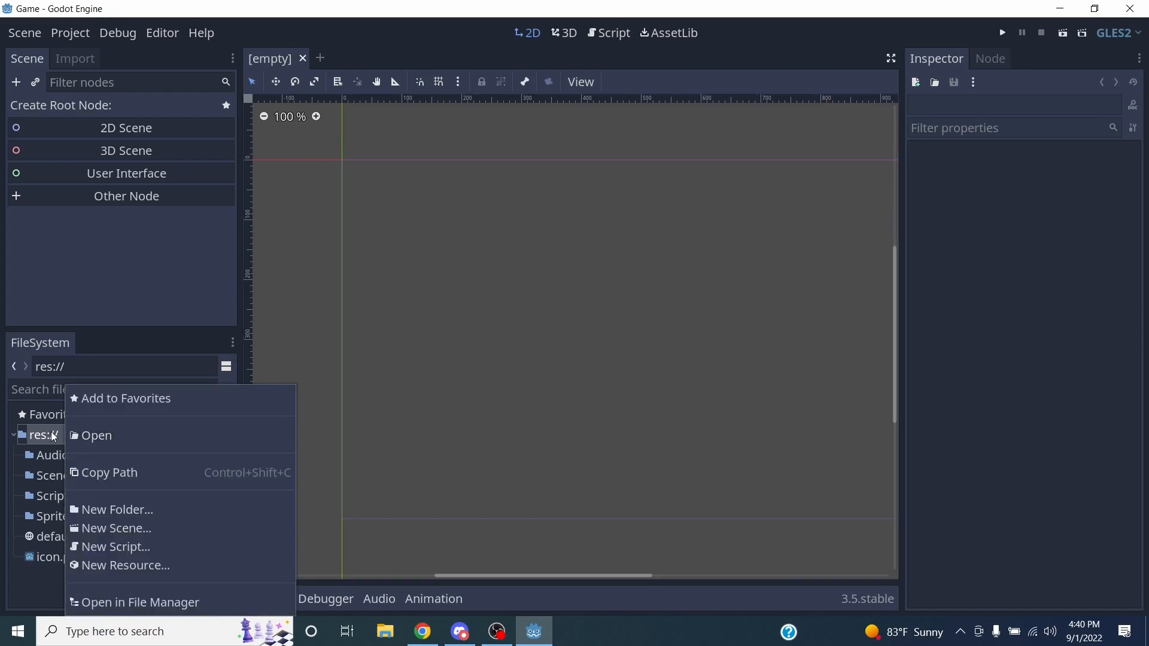
left_click(132, 604)
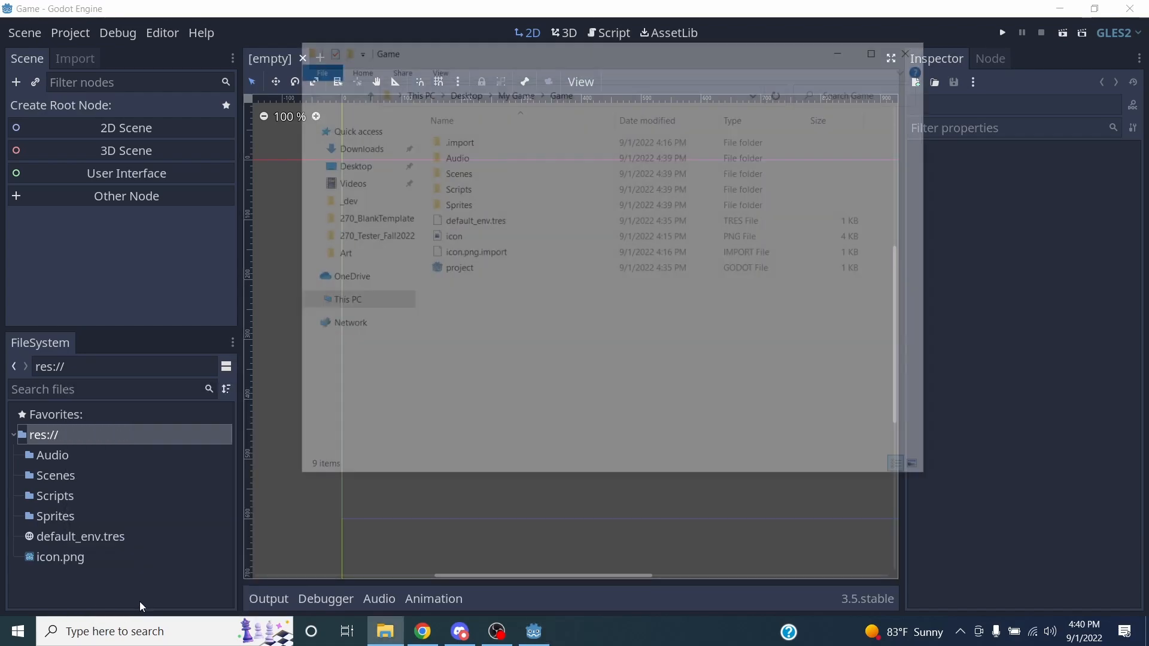
left_click(486, 156)
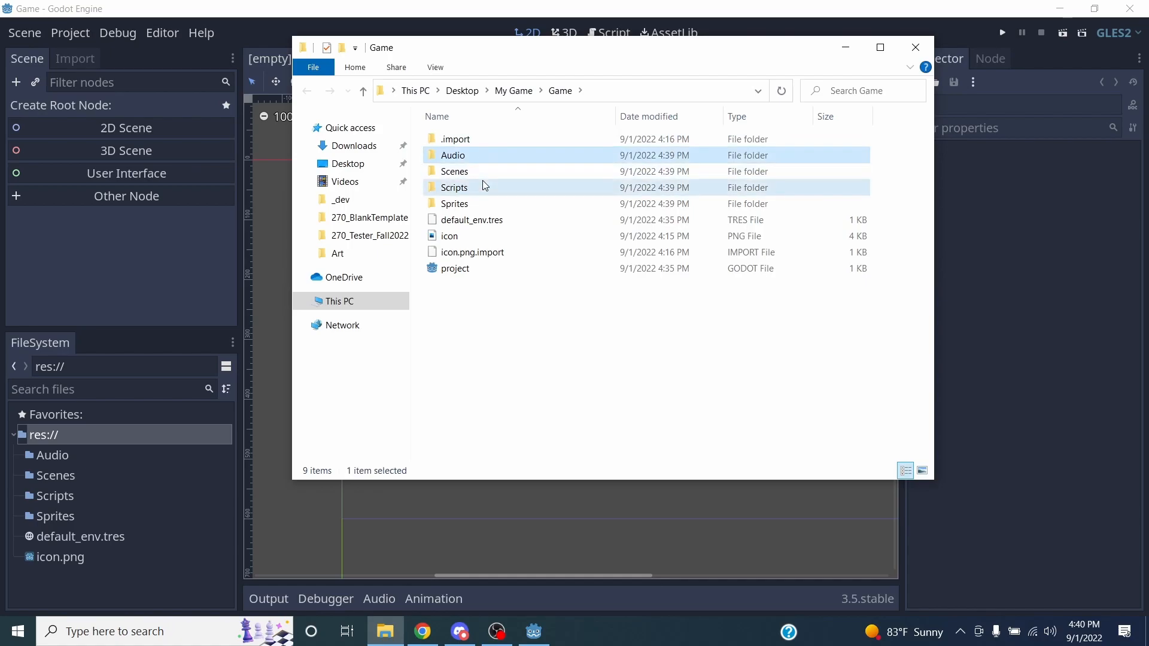
left_click(484, 203)
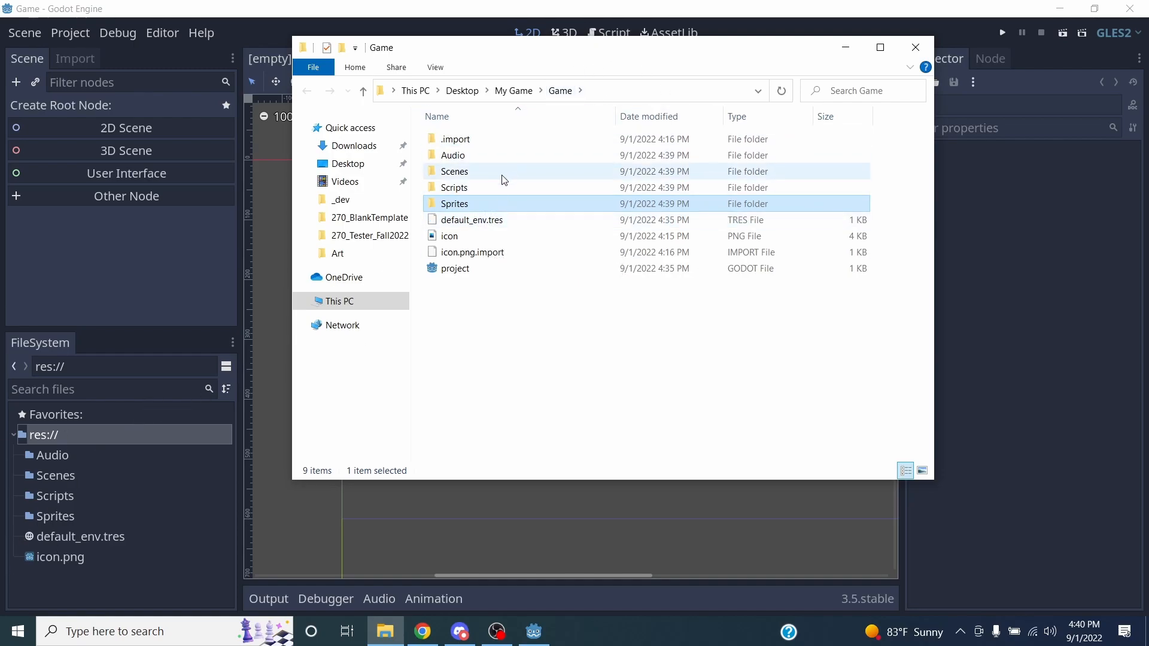
left_click(915, 47)
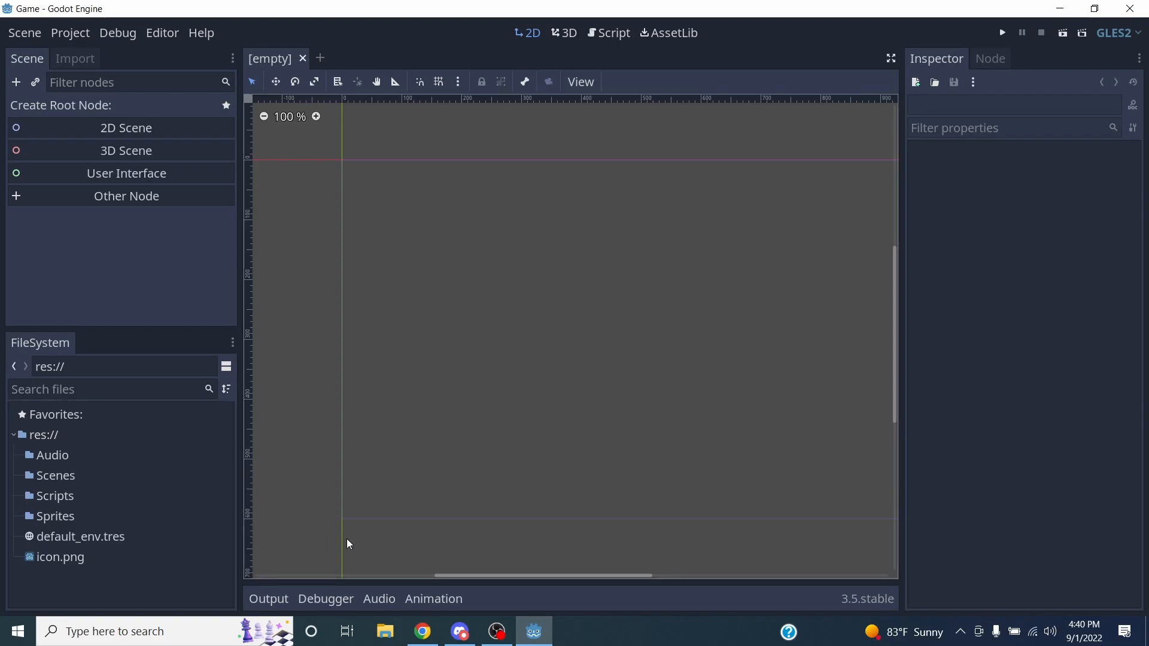
Check the lab's scene creation instructions in Chrome, return to Godot and create a 2D Scene root node
left_click(423, 631)
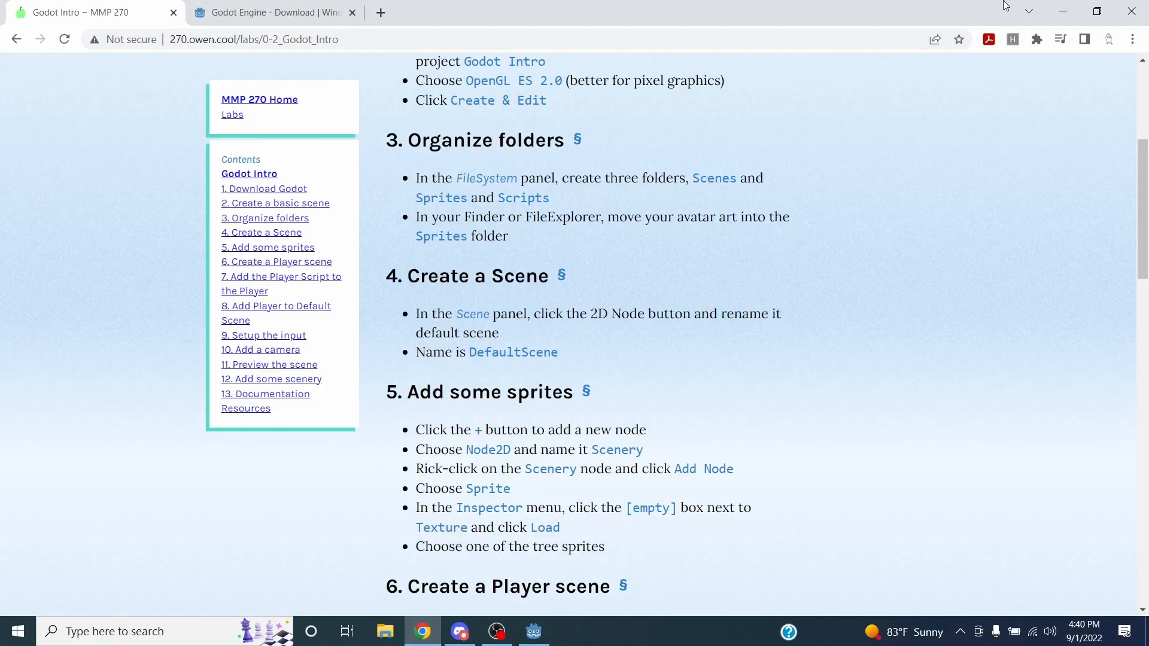
left_click(1063, 11)
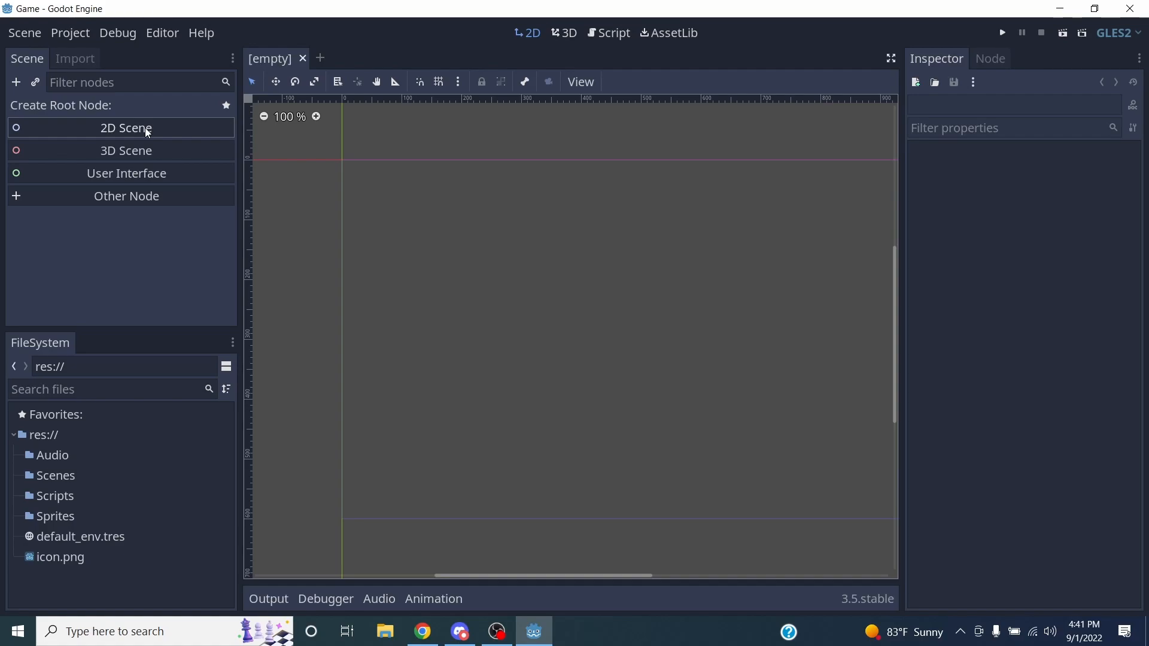
left_click(83, 128)
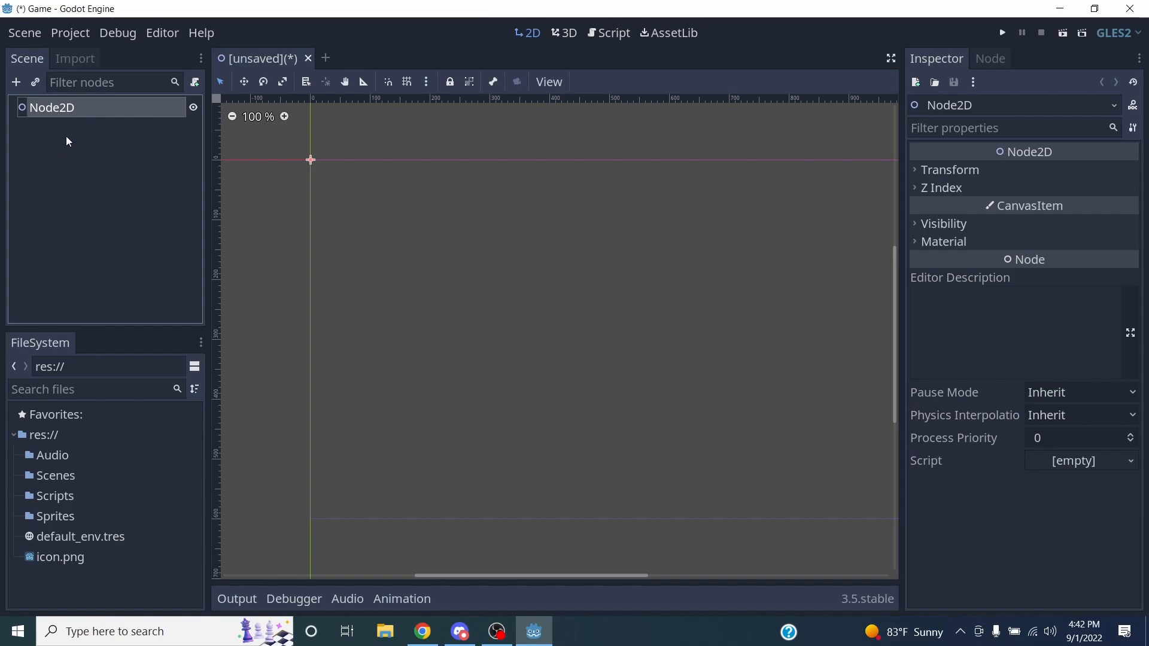
Rename the root Node2D as MyFirstScene
left_click(53, 113)
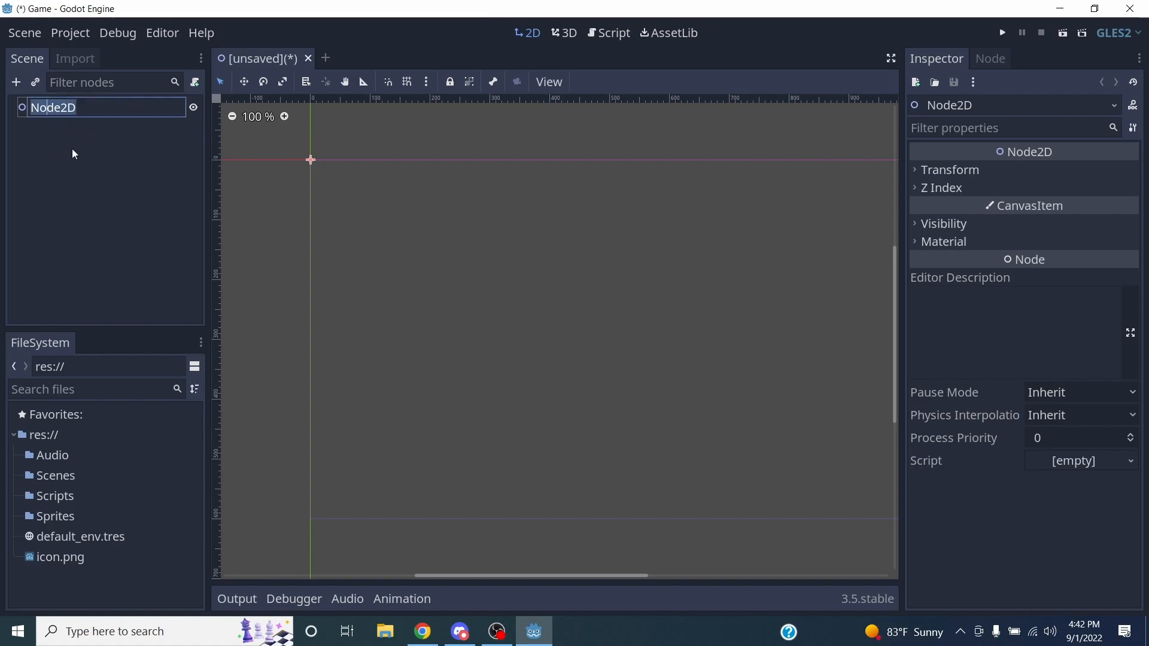
left_click(95, 109)
double_click(95, 109)
type("MyFirstScene")
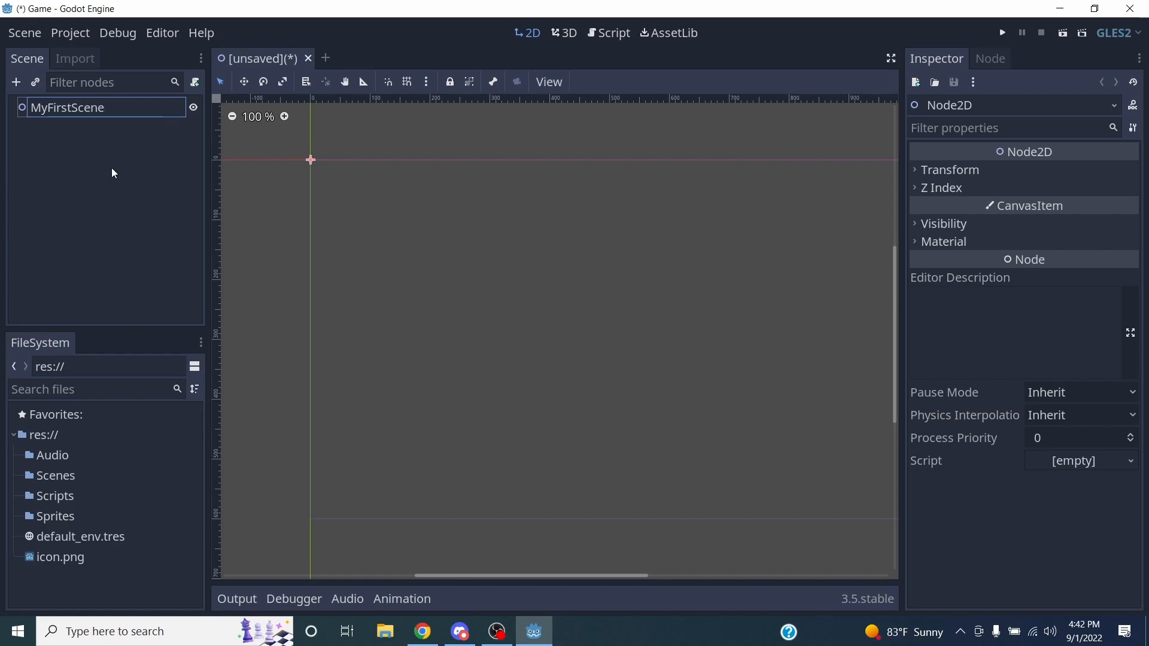
key("Return")
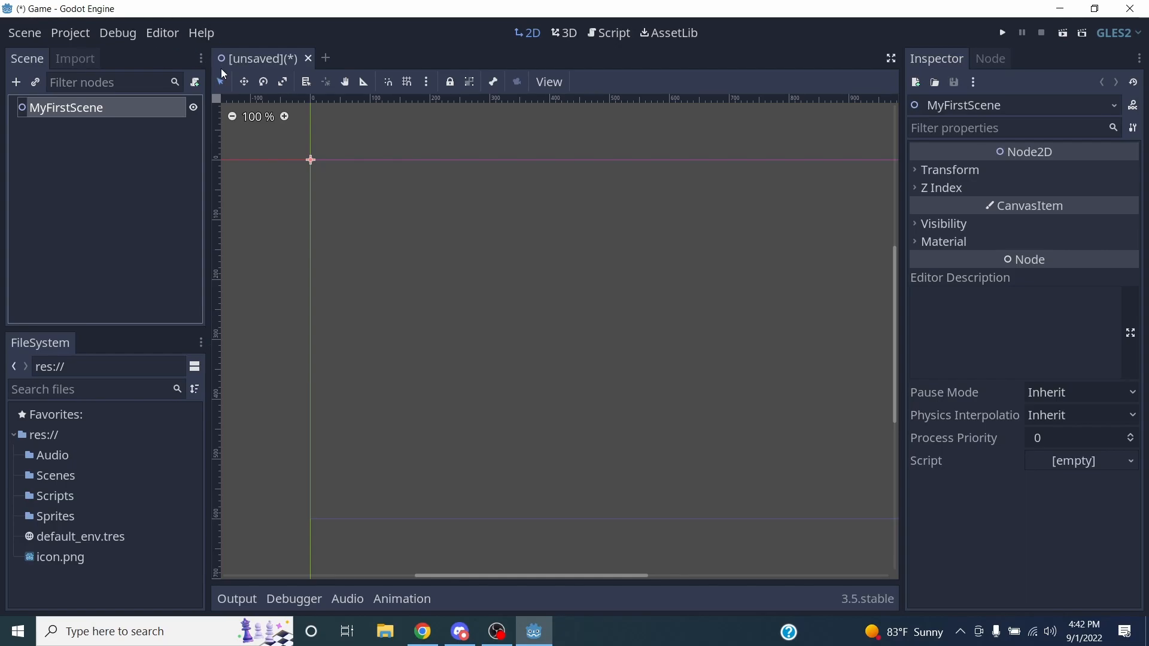
key("ctrl+s")
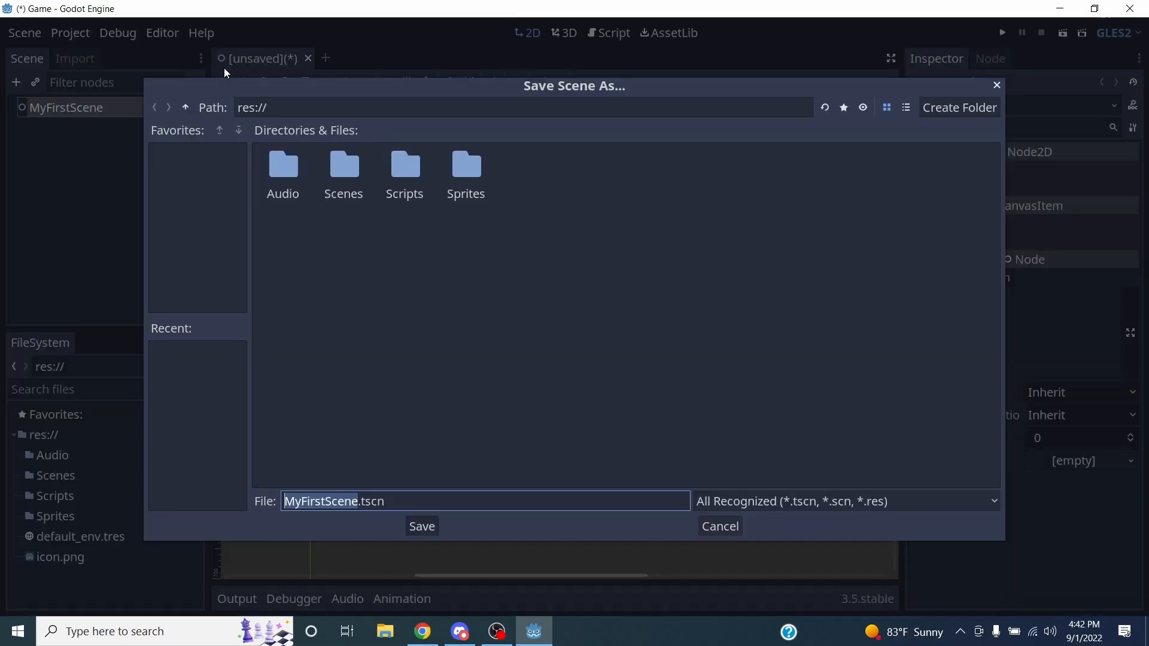
left_click(997, 86)
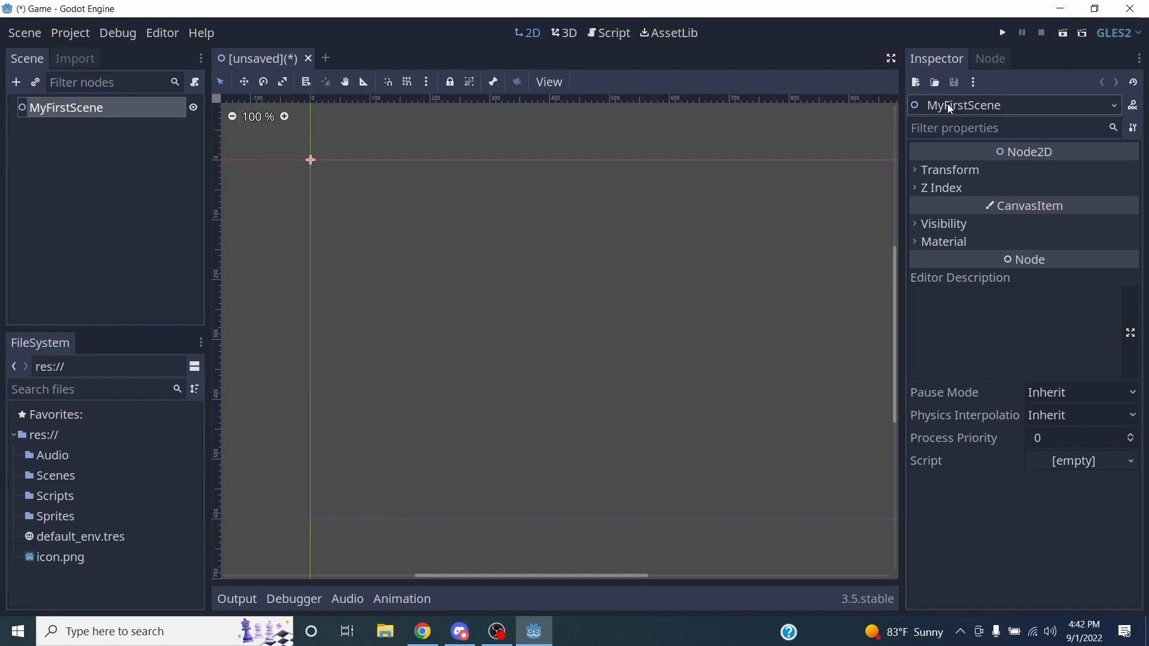
left_click(26, 39)
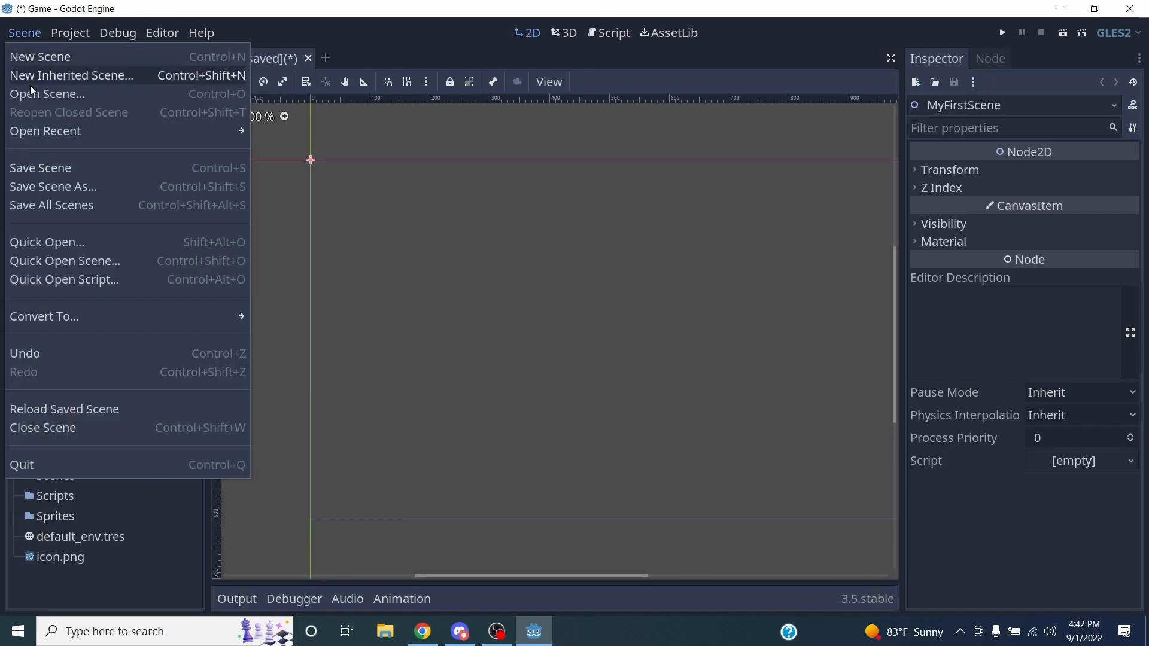
left_click(32, 36)
left_click(32, 36)
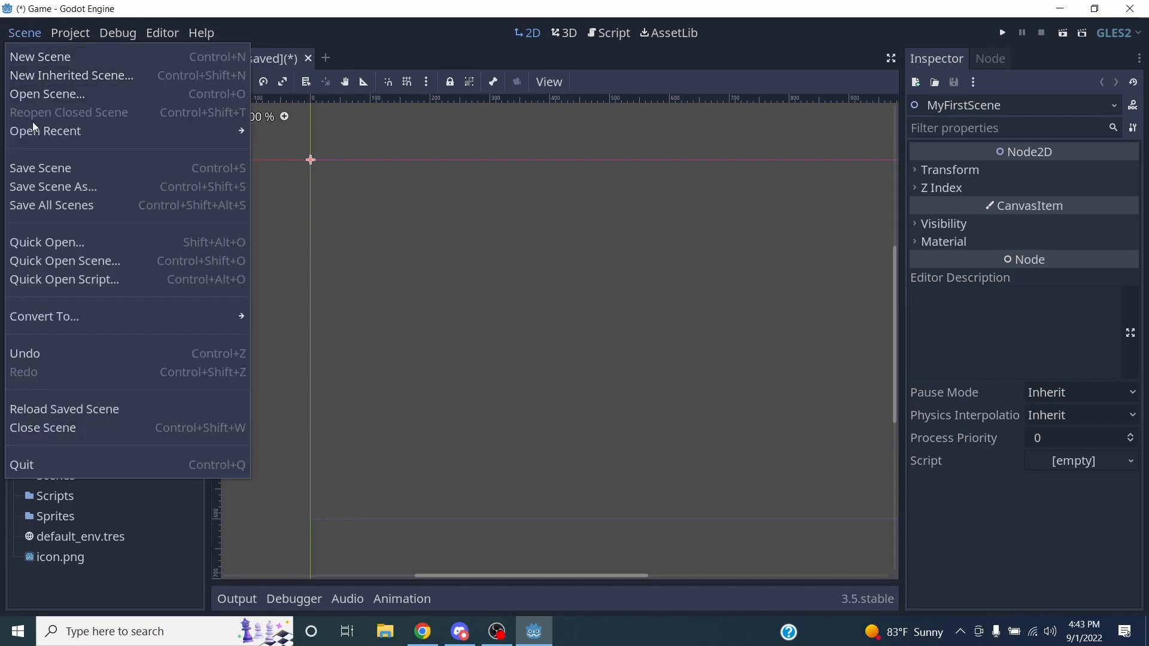
left_click(41, 172)
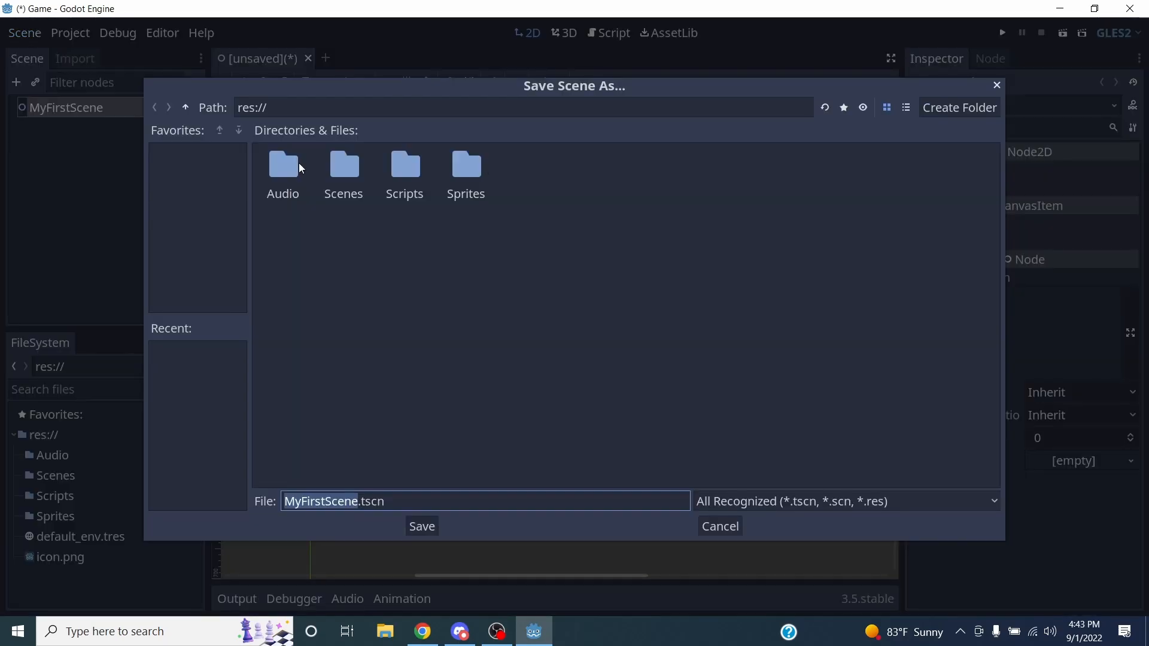
left_click(996, 85)
Save the scene as MyFirstScene.tscn in the res://Scenes folder, then select the saved file in the FileSystem dock
key("ctrl+s")
double_click(346, 172)
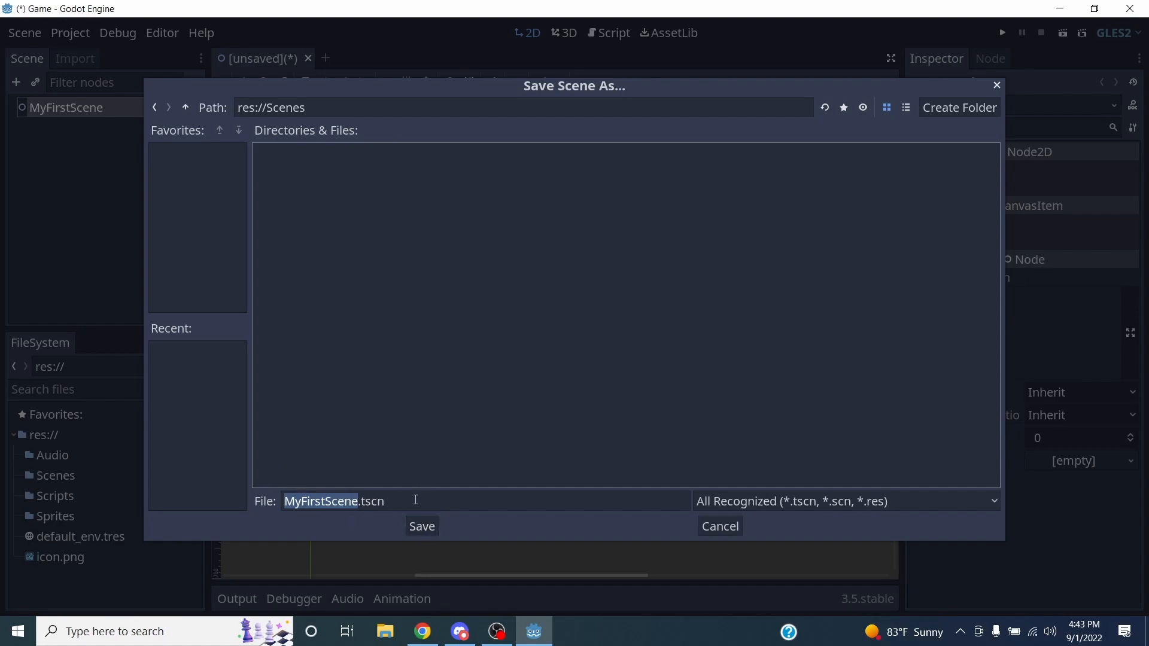
left_click(418, 530)
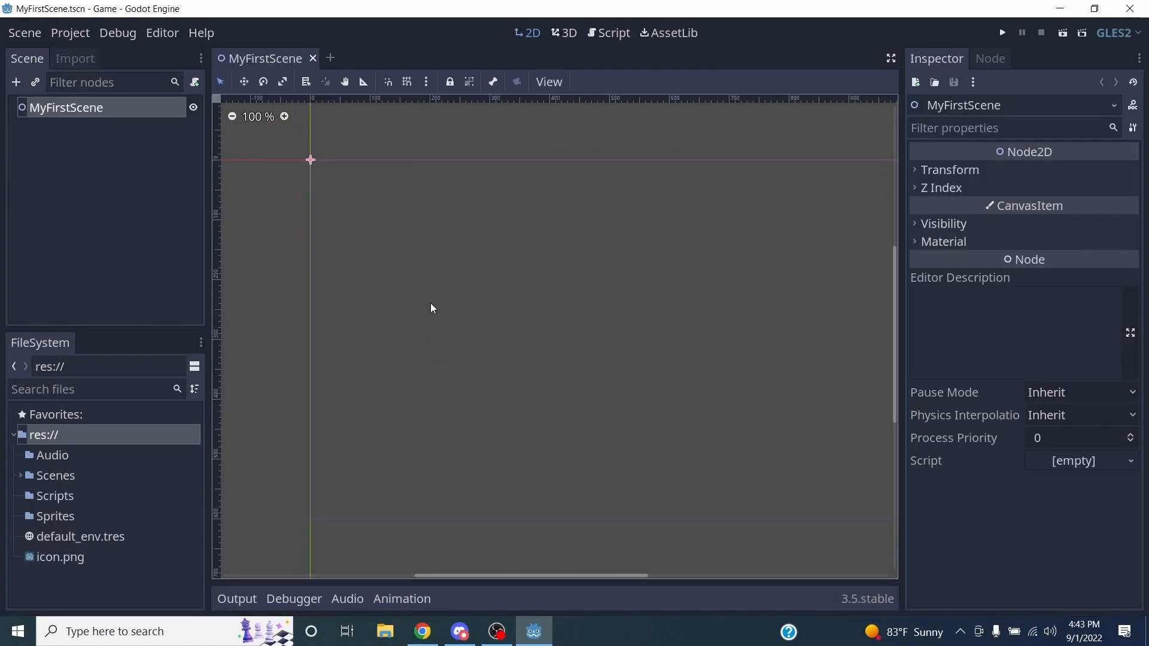
key("ctrl+s")
left_click(21, 476)
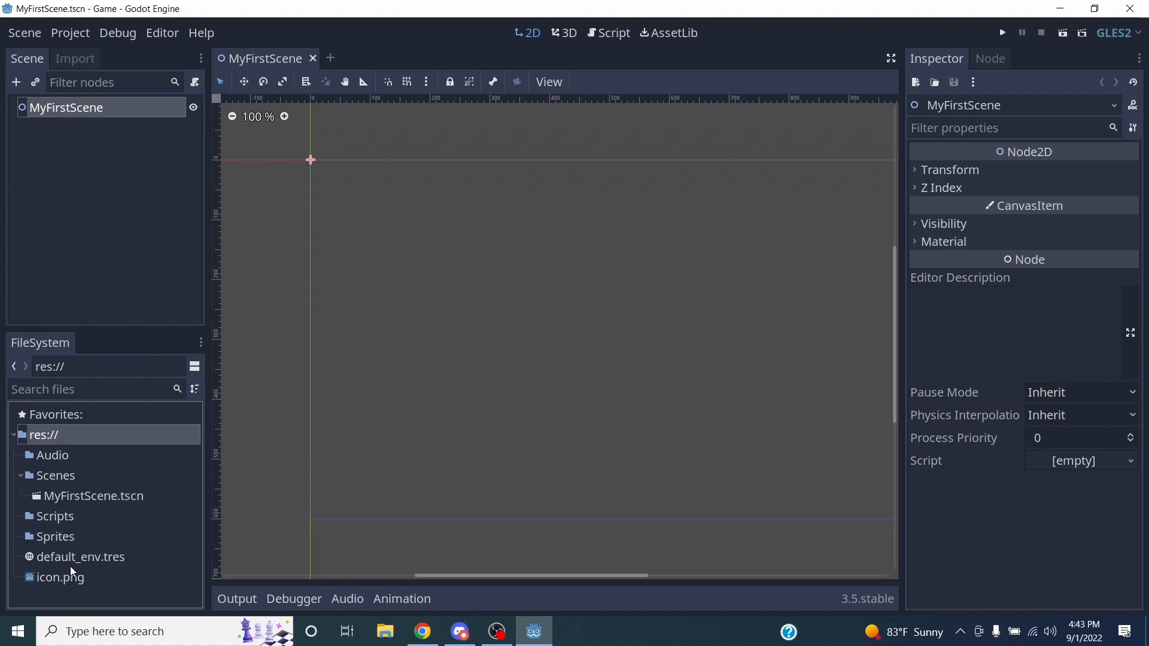
left_click(103, 497)
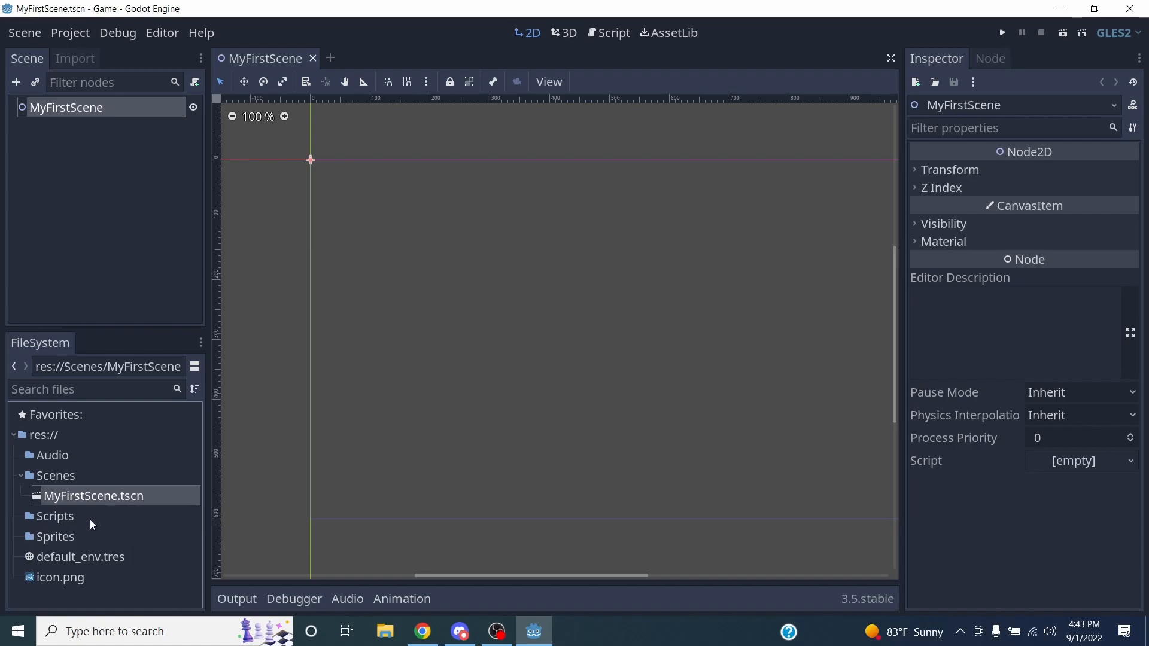
Show the saved MyFirstScene.tscn in the system file manager and select the file there
right_click(96, 499)
left_click(134, 602)
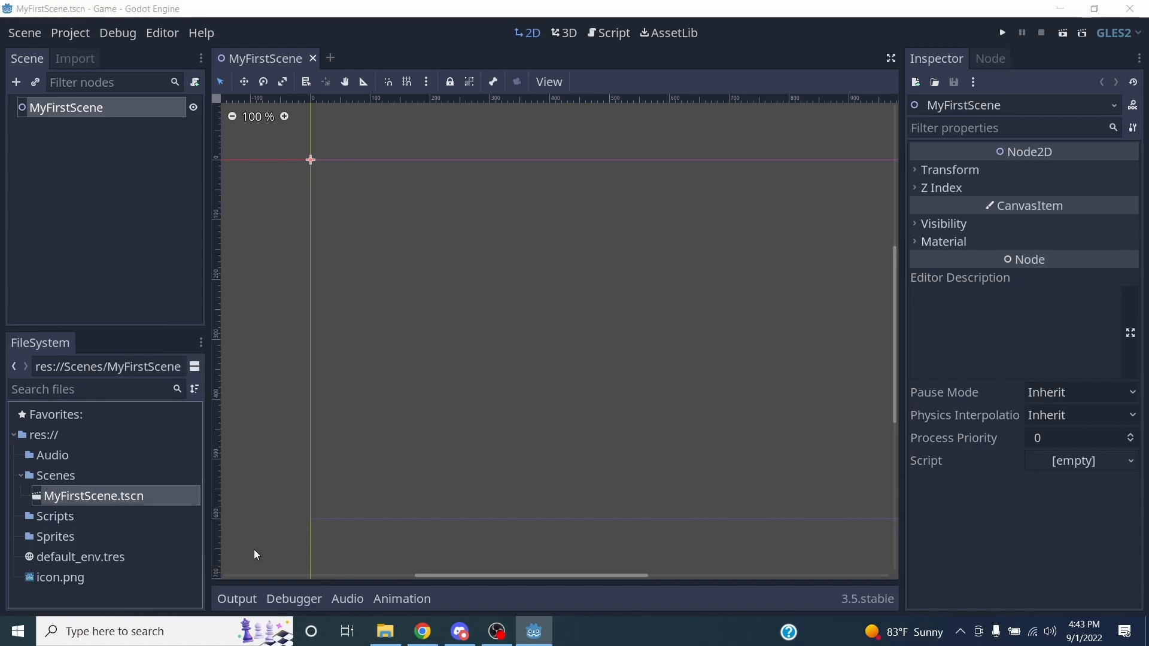
left_click(479, 138)
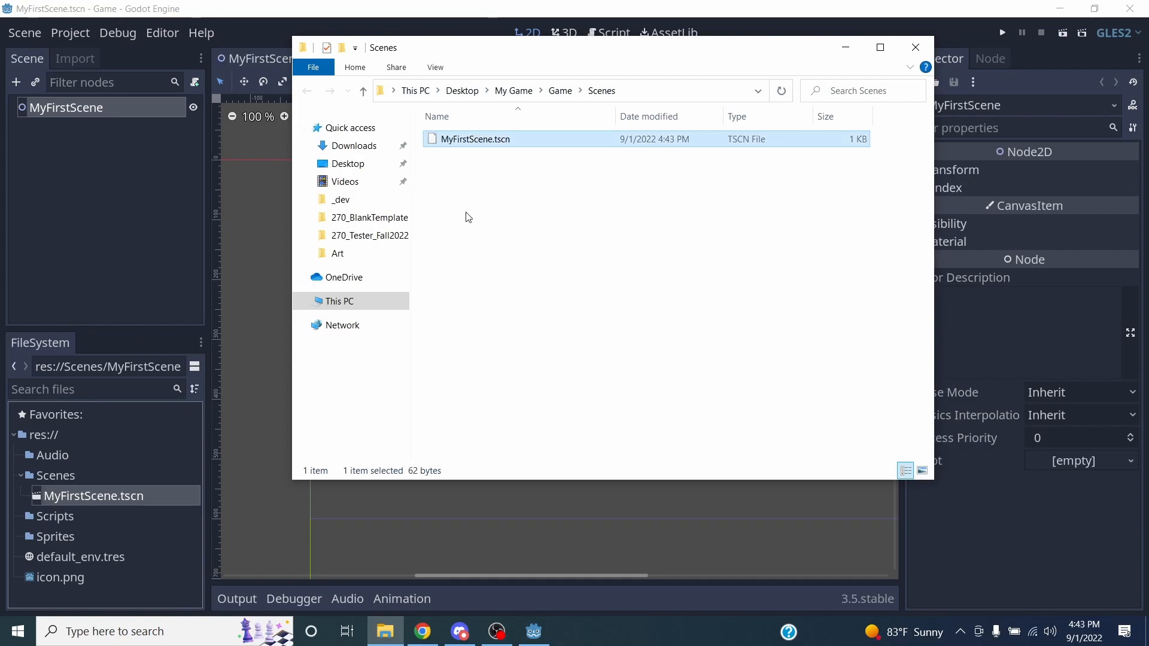
Open MyFirstScene.tscn with Sublime Text, keeping that app as the default for .tscn files
right_click(476, 142)
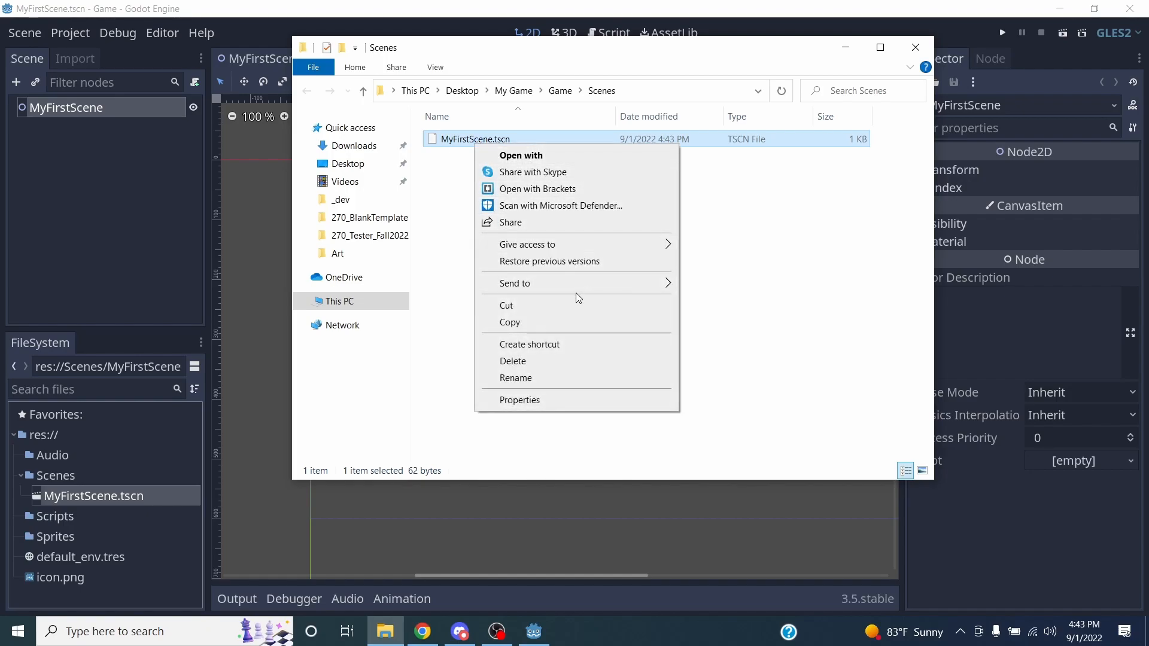
mouse_move(577, 290)
left_click(575, 156)
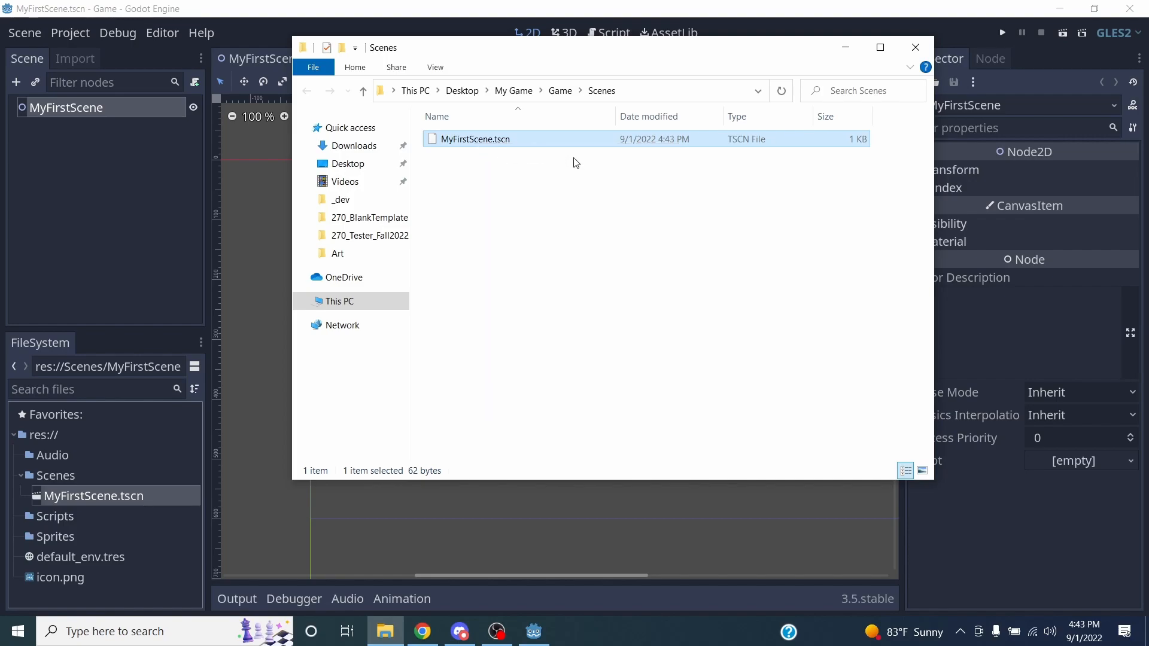
left_click(489, 259)
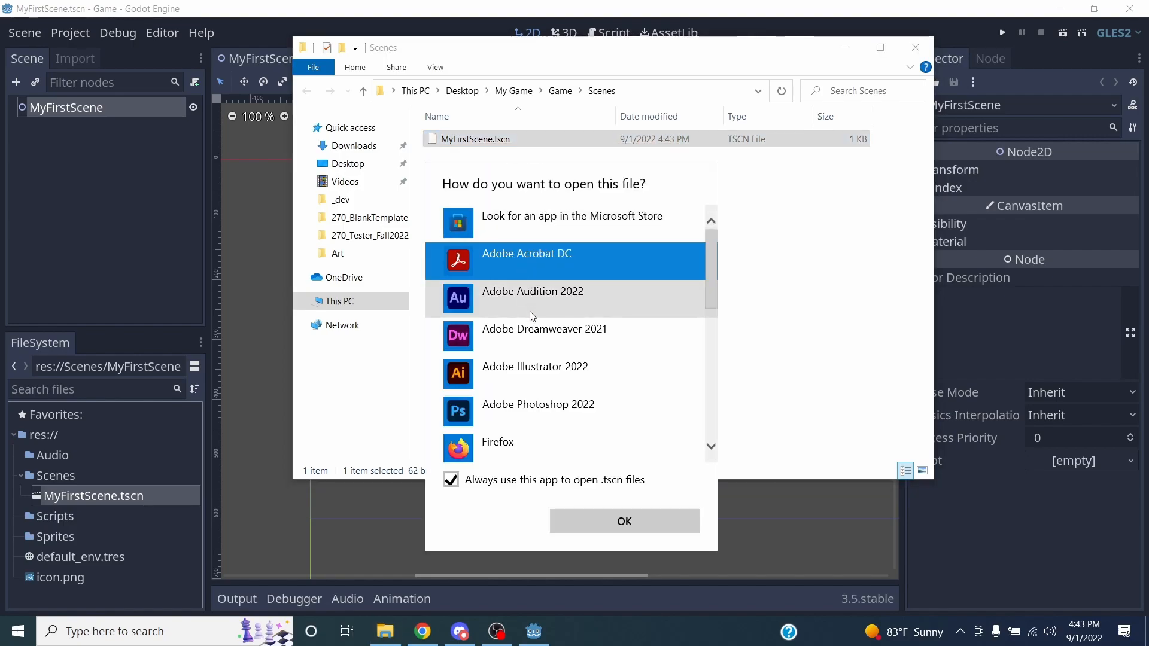
scroll(526, 317, "down", 3)
scroll(521, 315, "down", 4)
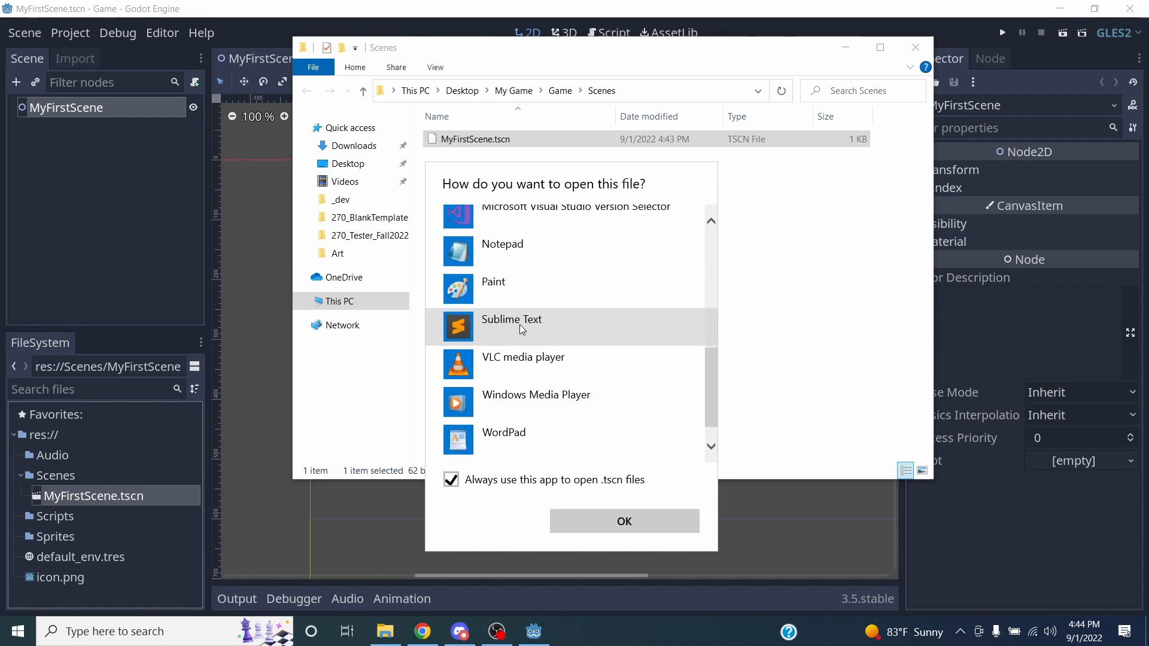
left_click(520, 323)
left_click(608, 521)
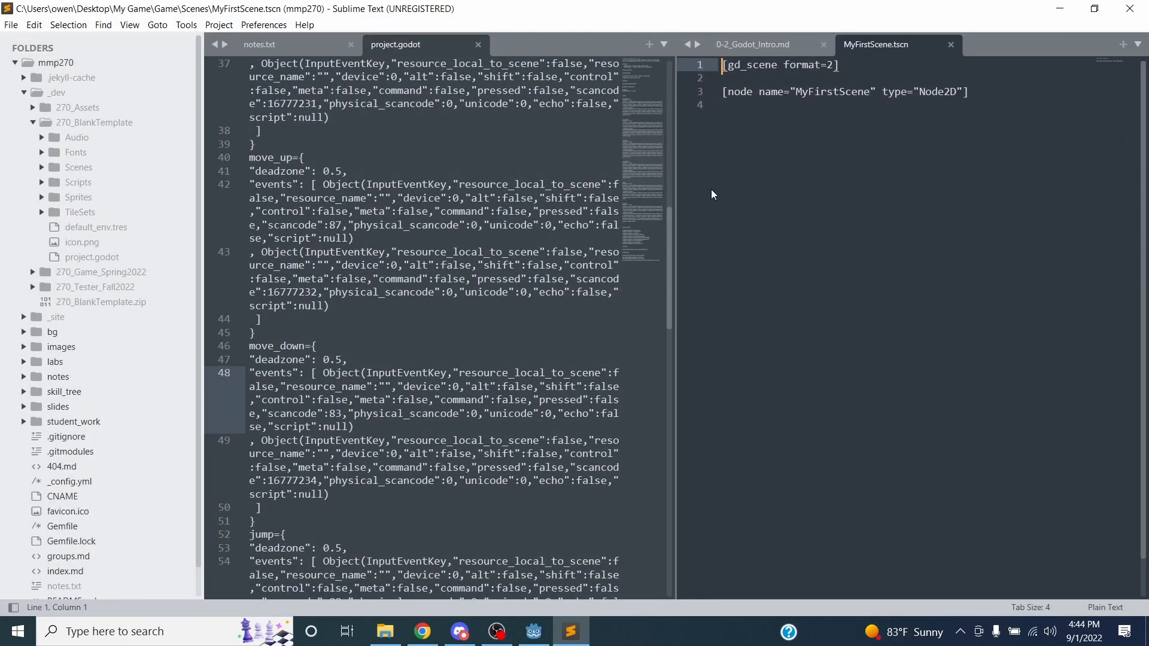
Close the 0-2_Godot_Intro.md, project.godot and notes.txt files and move MyFirstScene.tscn into the first editor pane
left_click(824, 45)
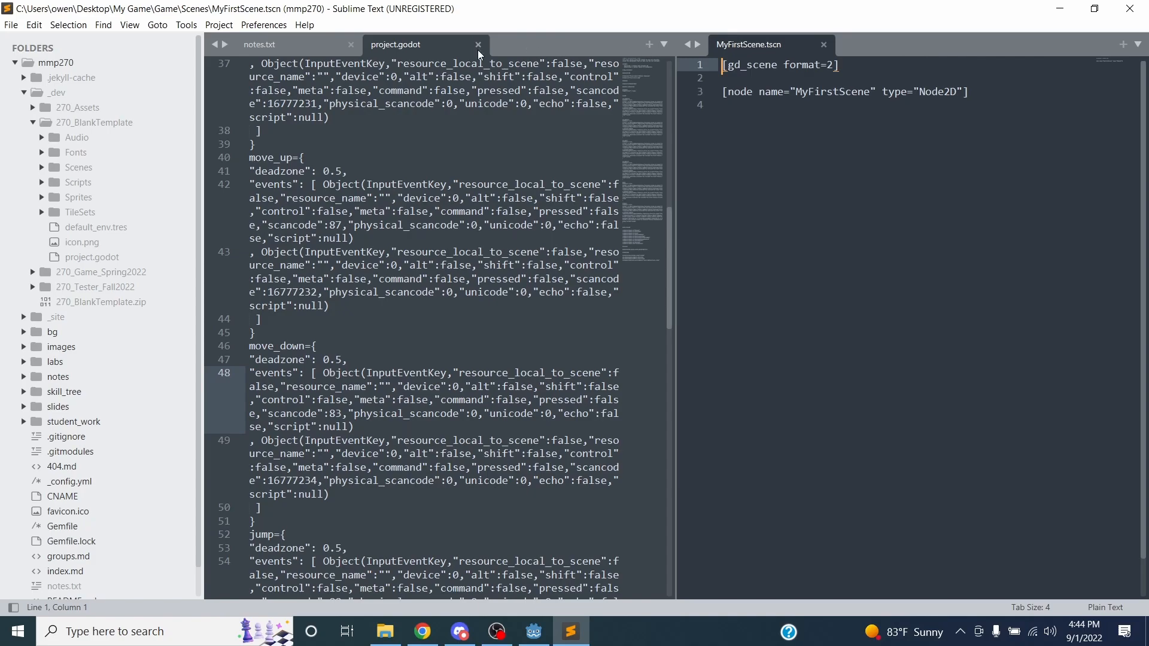
left_click(478, 45)
left_click(350, 45)
left_click_drag(798, 40, 419, 43)
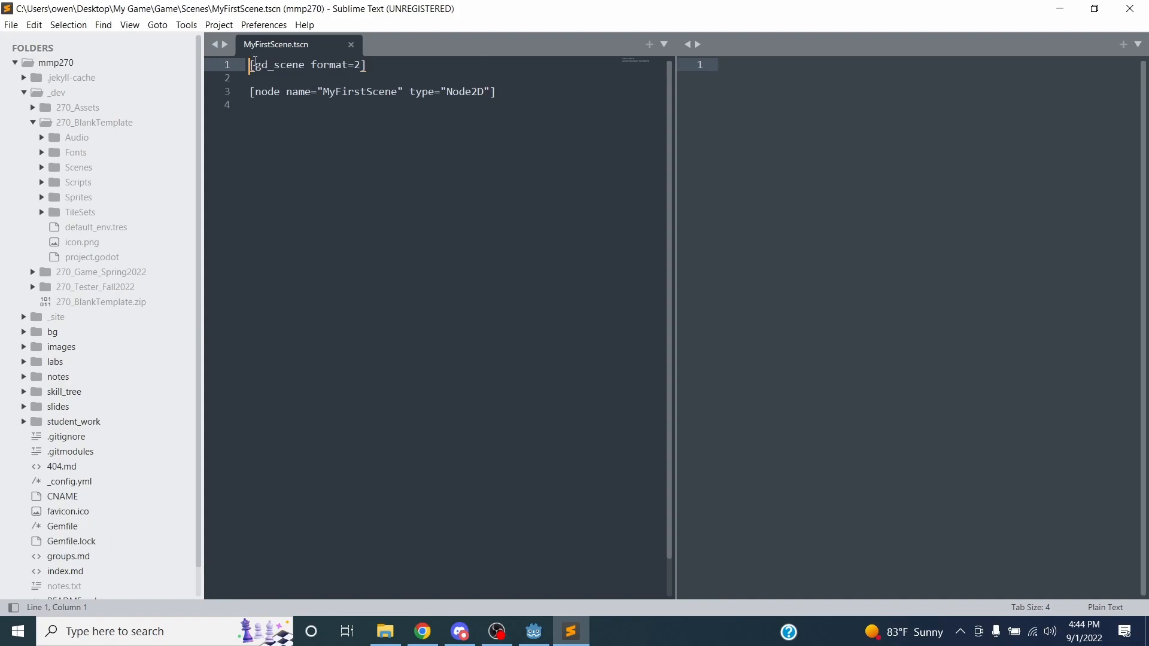
Examine the scene file's format line and its node name and type, then close Sublime Text and return to Godot
triple_click(247, 63)
left_click(357, 65)
left_click(311, 65, "shift")
left_click(392, 65)
left_click_drag(252, 91, 498, 91)
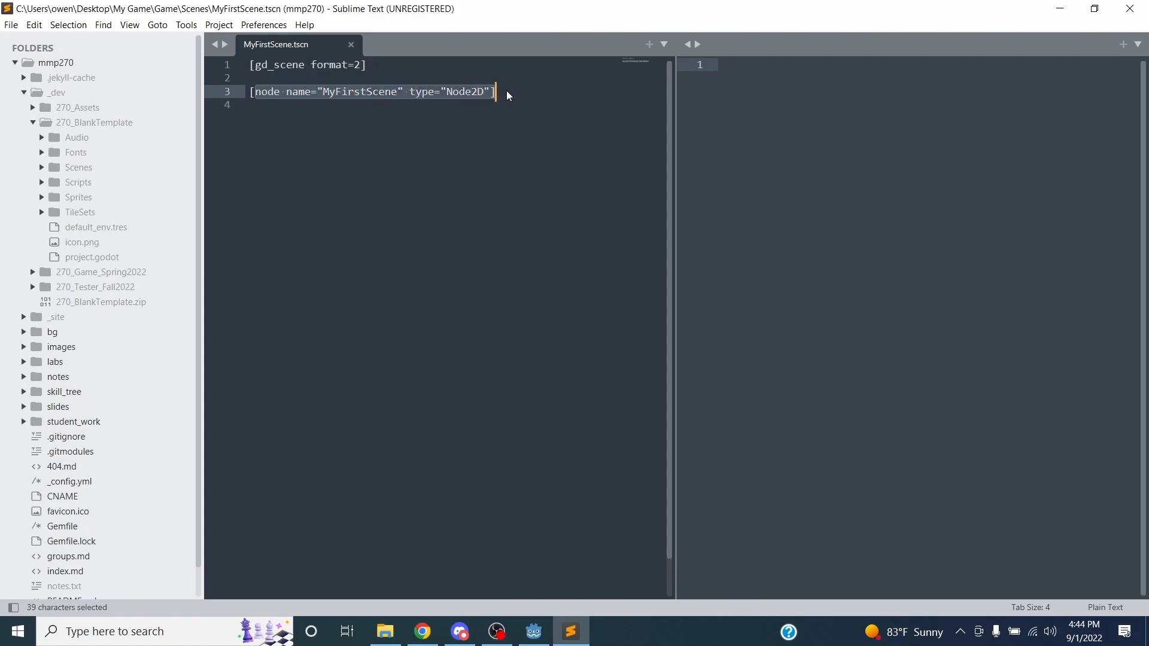
left_click(497, 91)
double_click(345, 91)
double_click(469, 92)
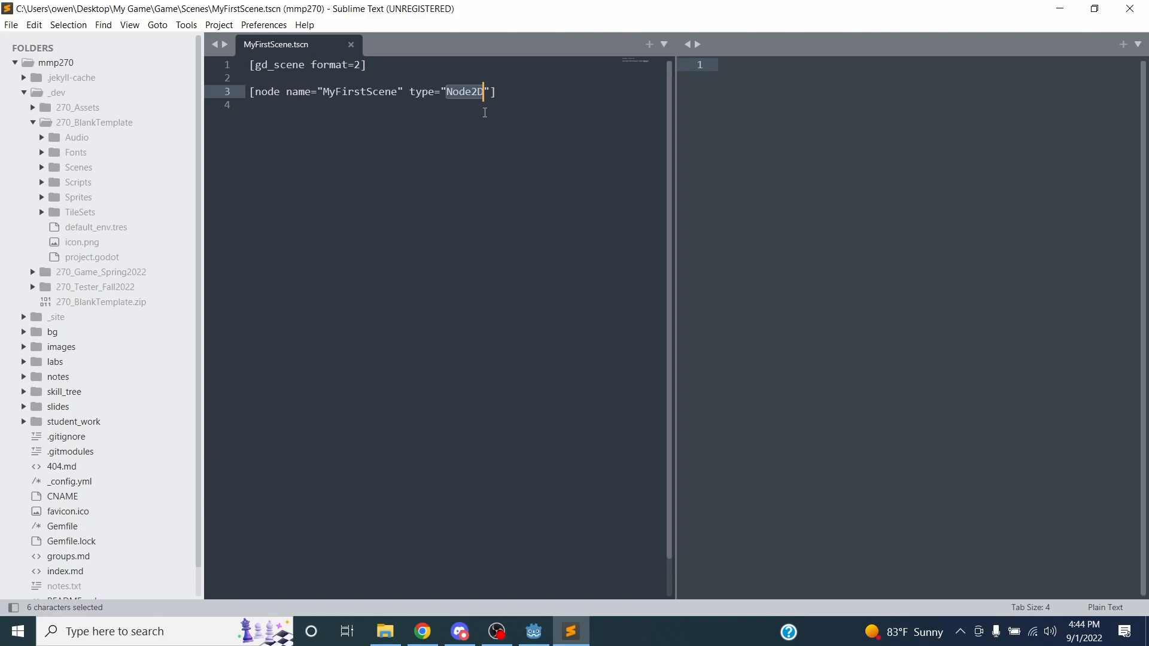
left_click(467, 90)
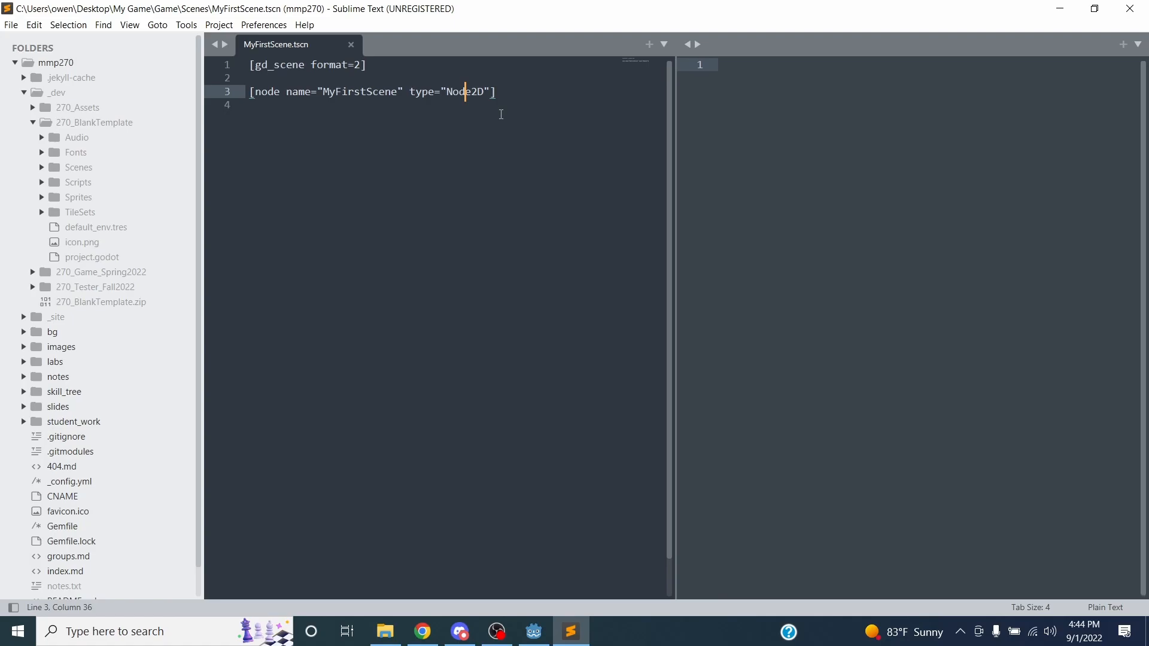
left_click(1129, 8)
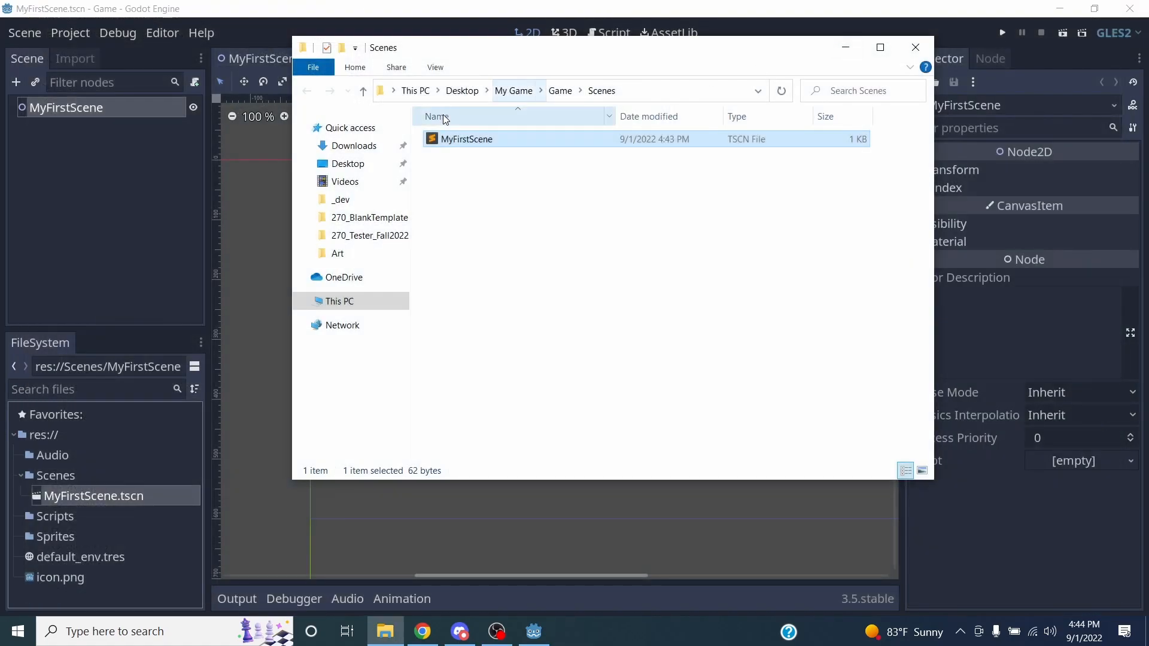
left_click(636, 7)
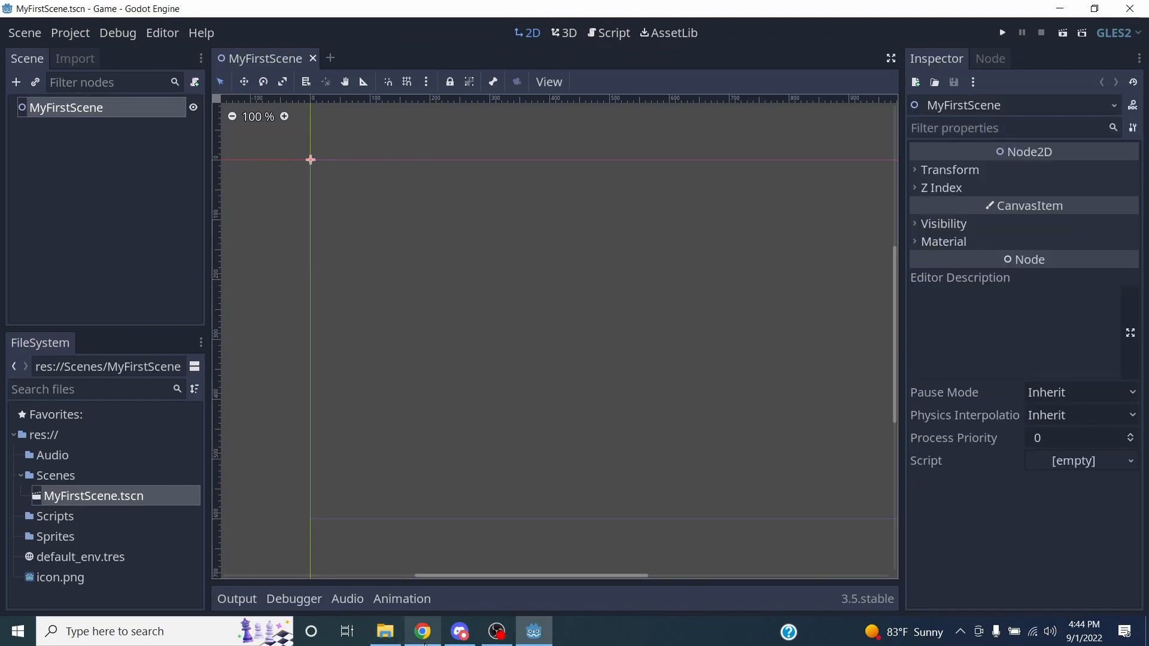
Read the lab's "Add some sprites" section and the Player scene section below it in Chrome, then return to Godot
left_click(423, 631)
scroll(514, 306, "down", 3)
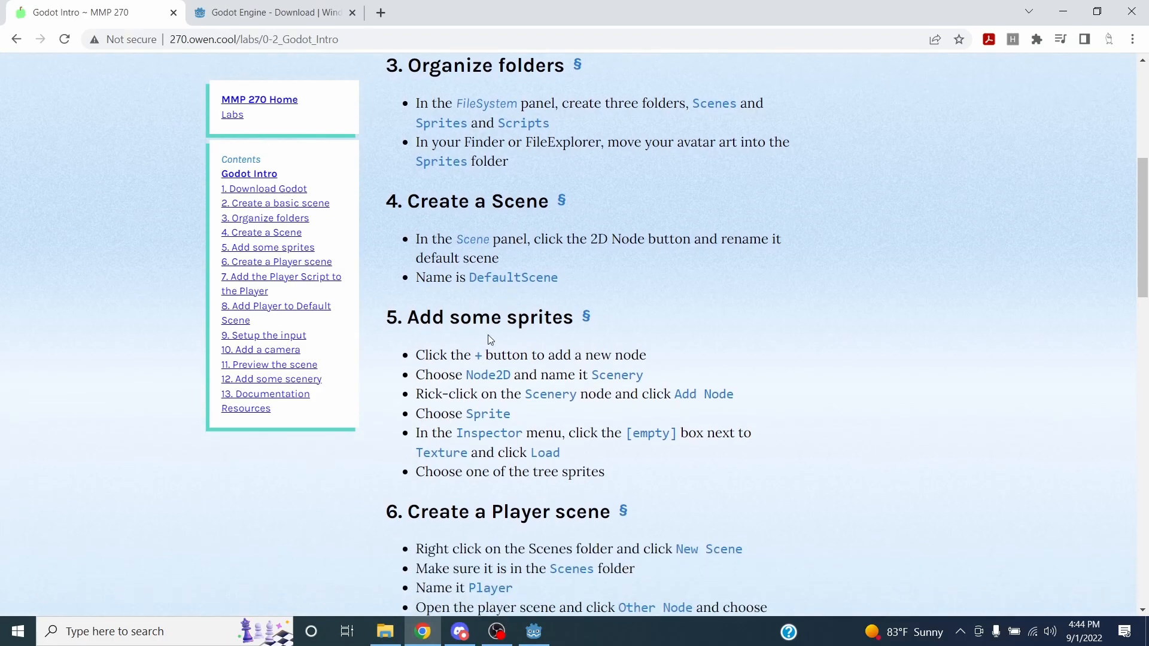
left_click_drag(411, 285, 595, 400)
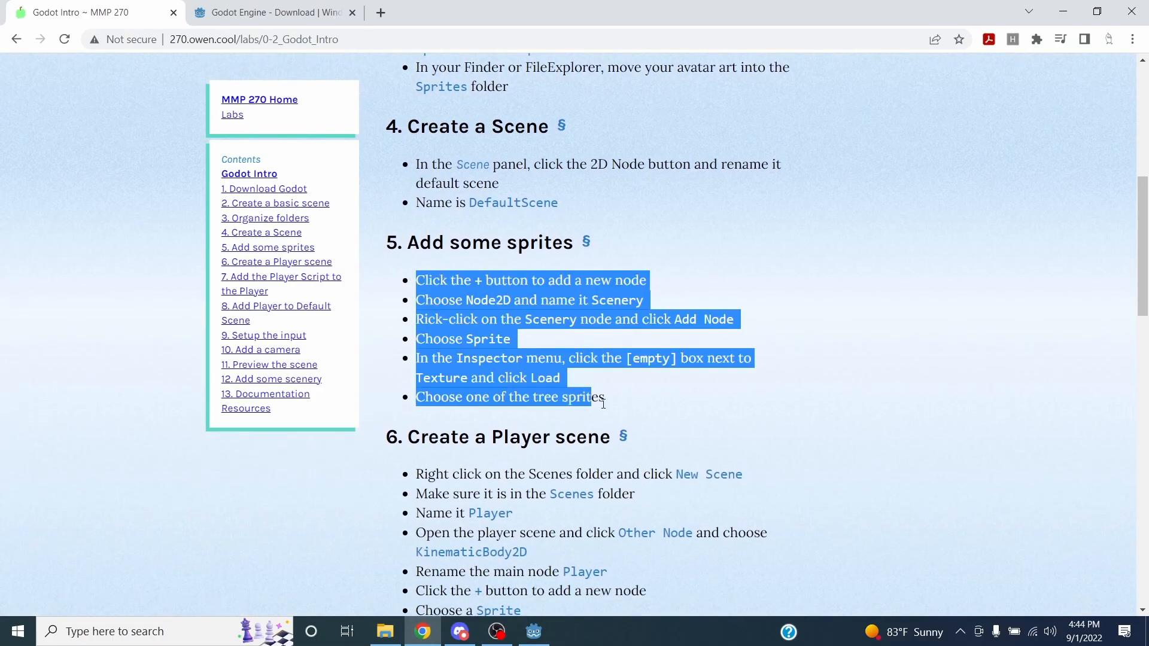
scroll(569, 359, "down", 1)
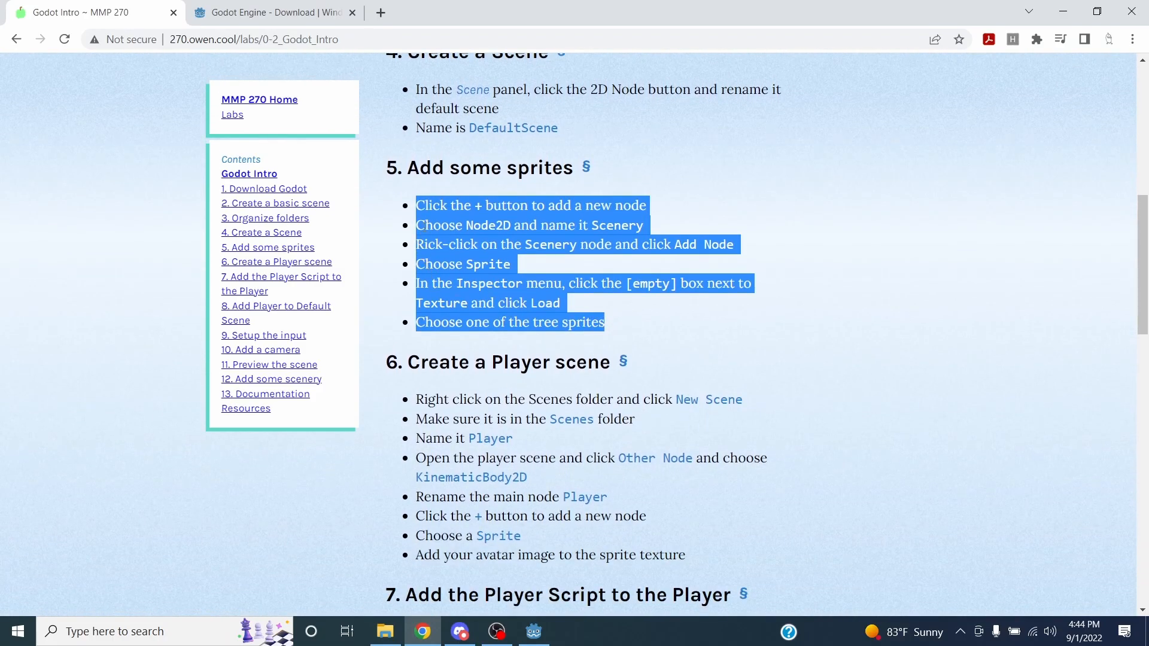
left_click(624, 189)
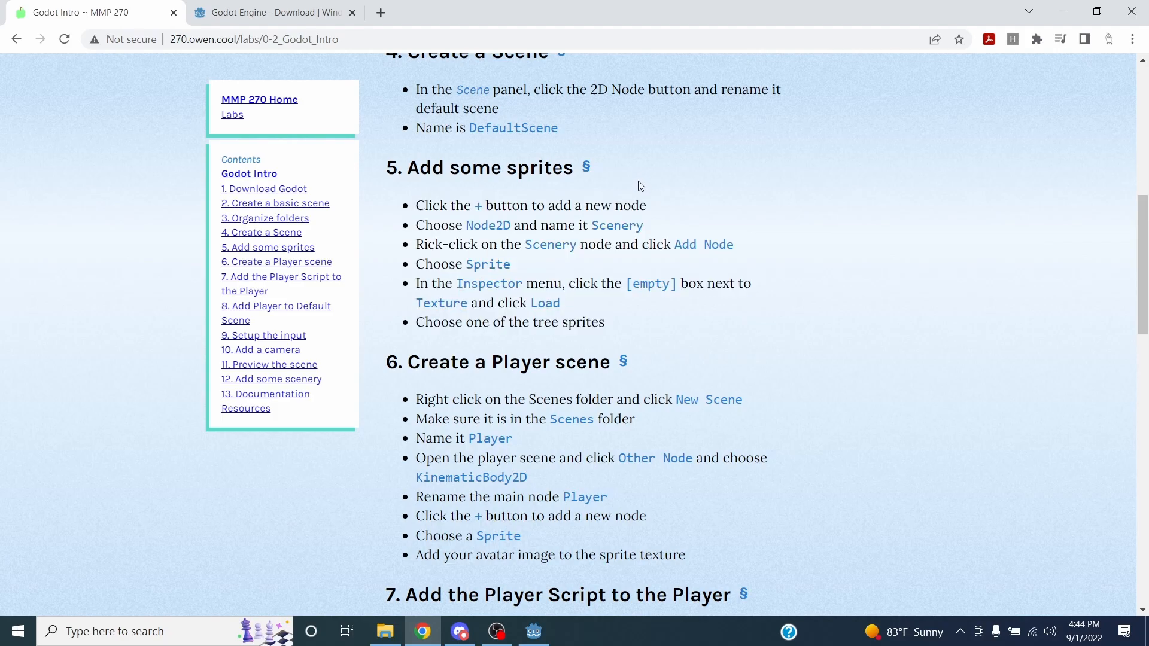
scroll(638, 190, "down", 1)
scroll(557, 172, "up", 1)
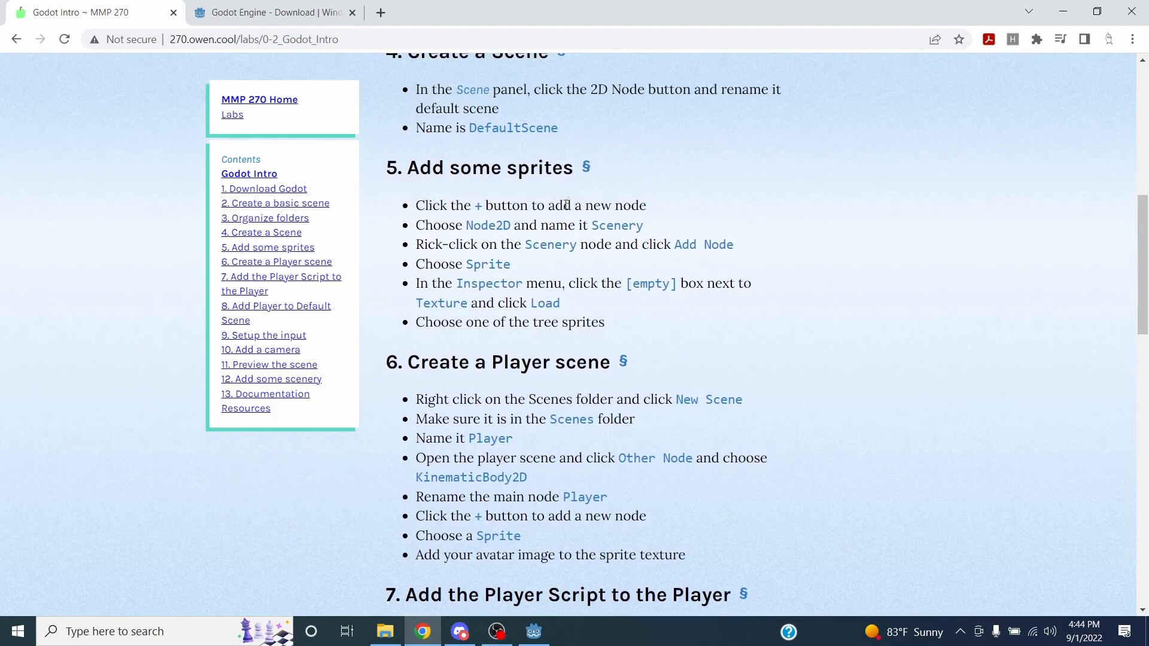
left_click(1062, 13)
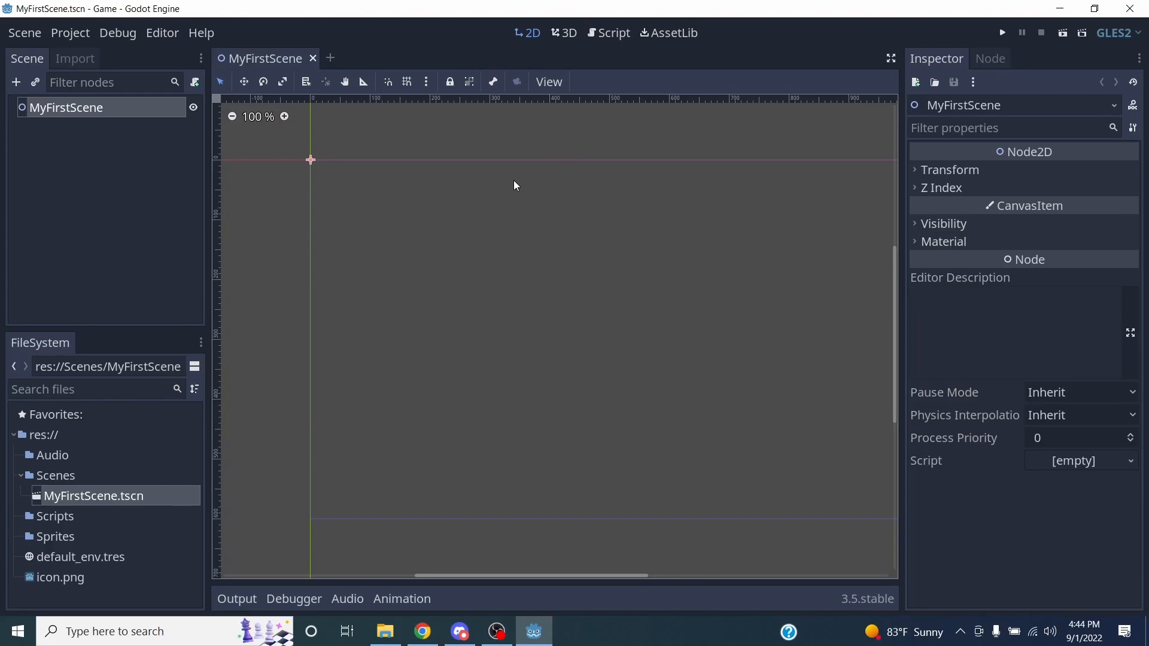
left_click(422, 631)
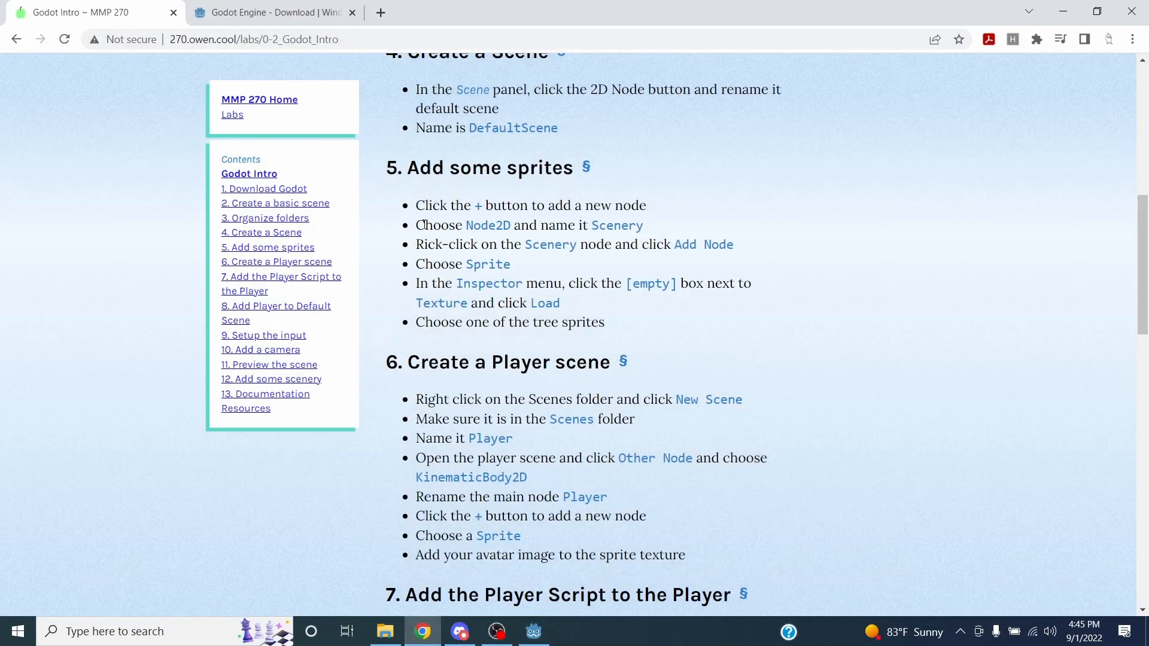
left_click_drag(413, 202, 652, 326)
scroll(654, 329, "down", 1)
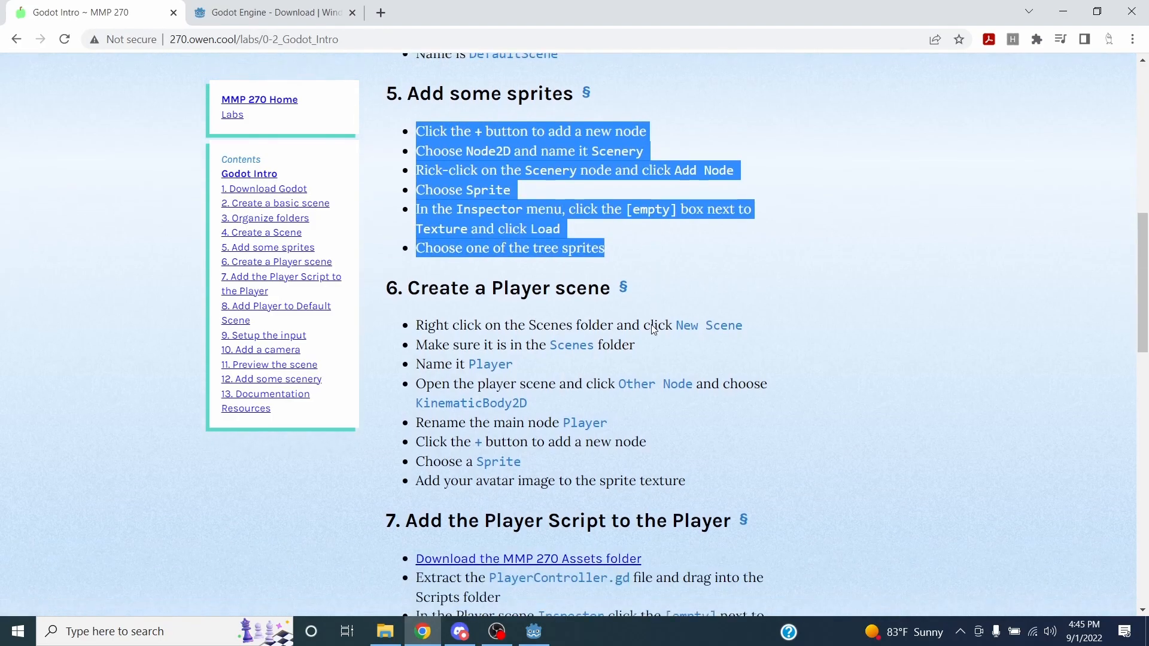
left_click(530, 262)
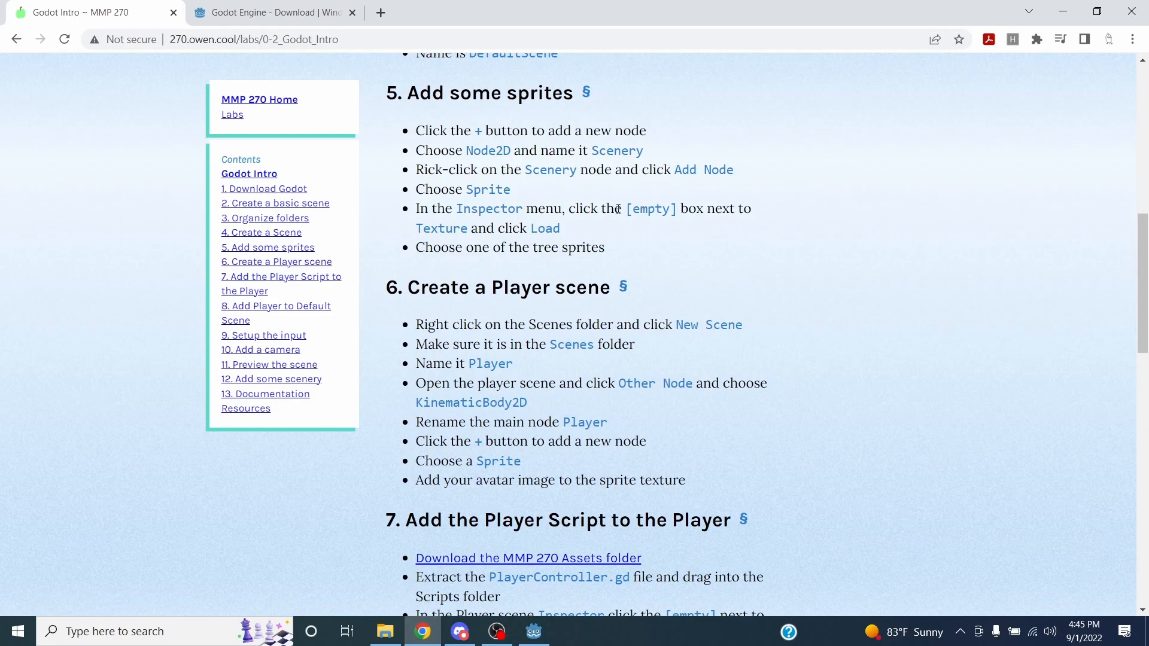
left_click(1063, 11)
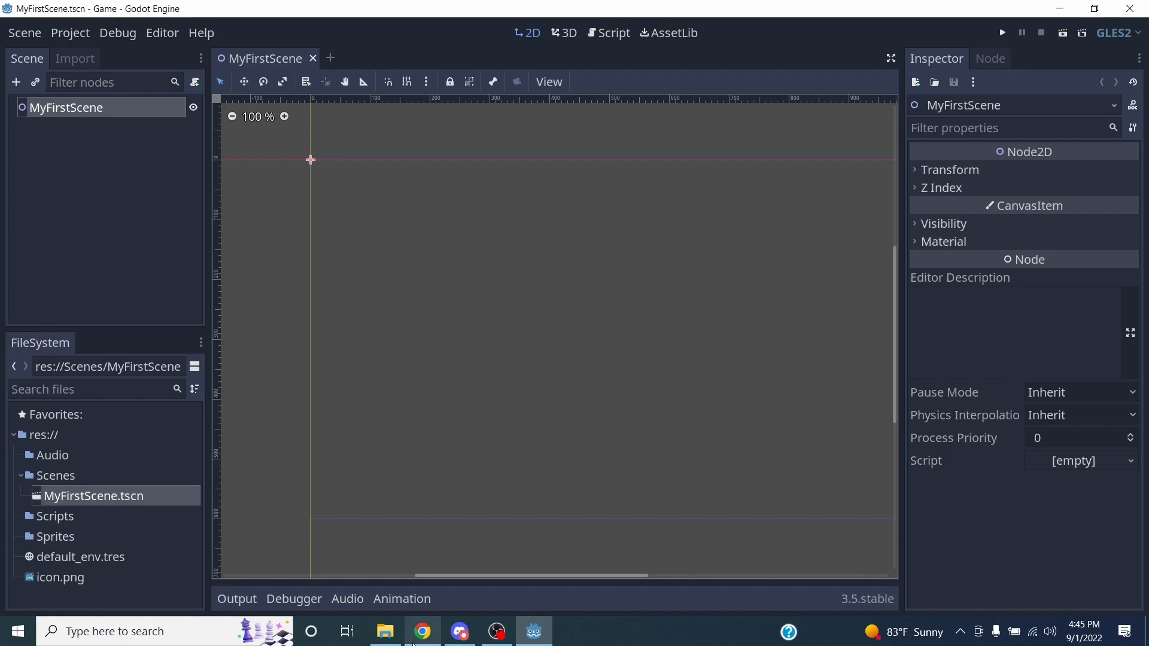
Switch to Chrome, download 270_Assets.zip from the lab's "Add the Player Script to the Player" section and open the download
left_click(422, 631)
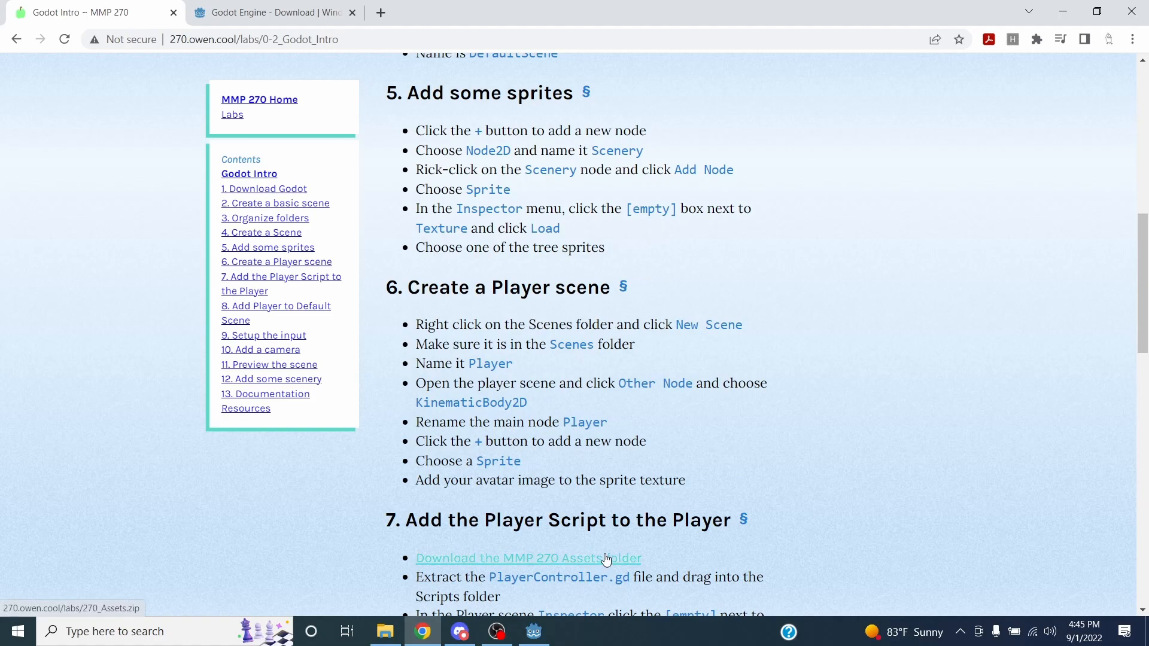
scroll(722, 450, "down", 2)
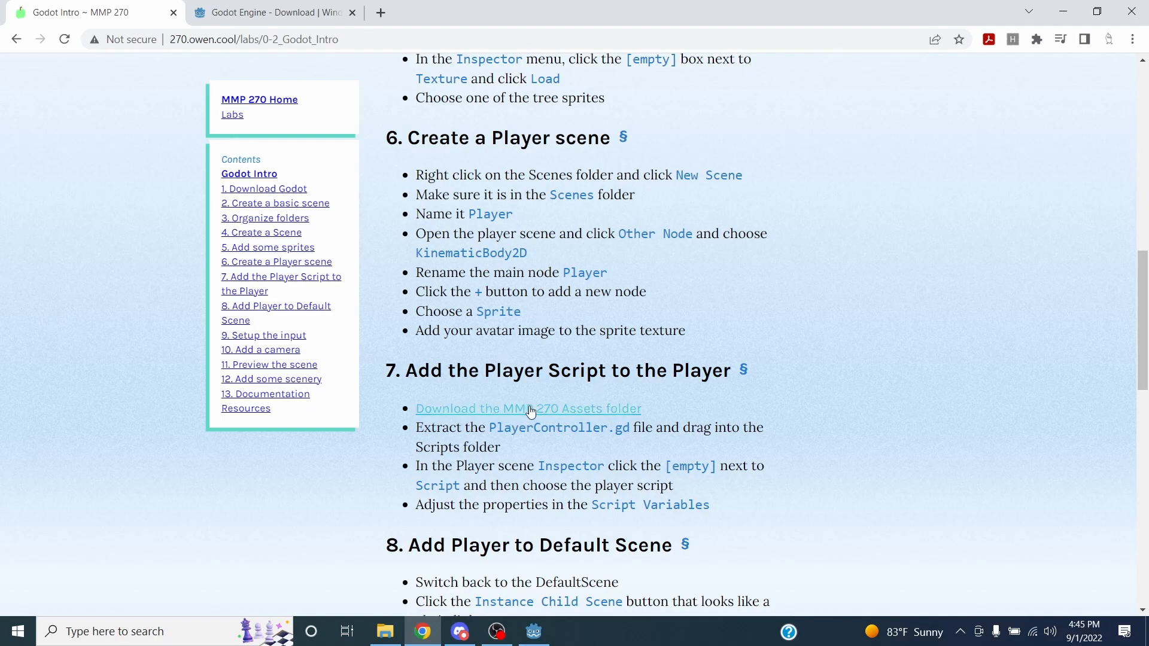
scroll(568, 299, "down", 2)
scroll(568, 299, "up", 2)
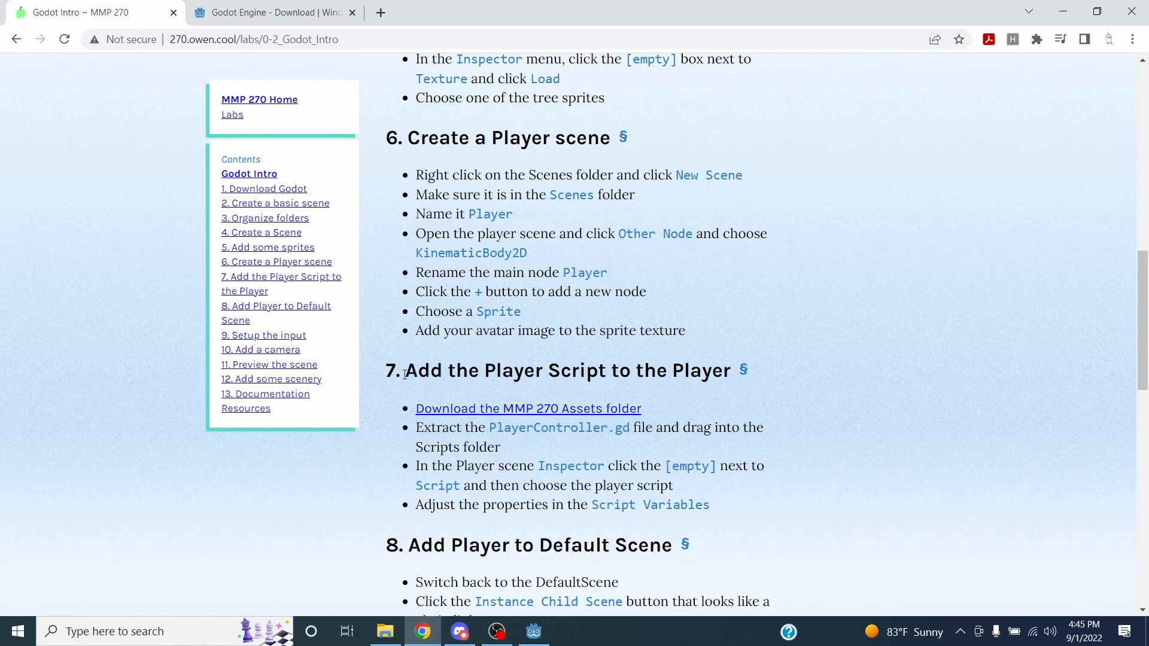
left_click(479, 409)
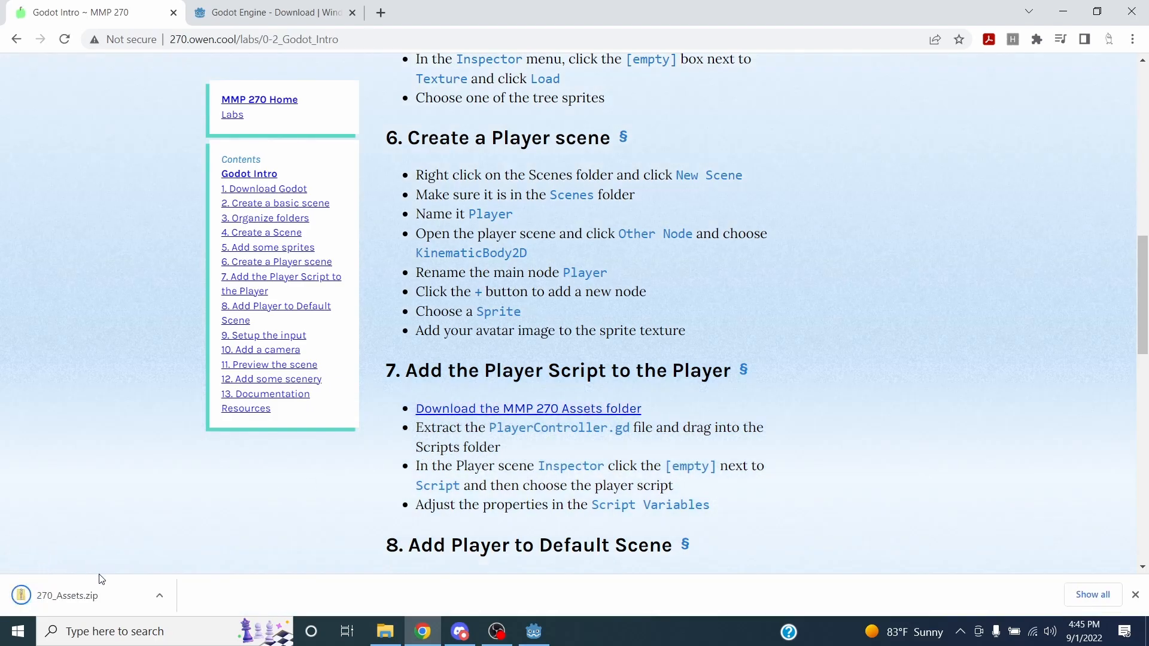
left_click(60, 595)
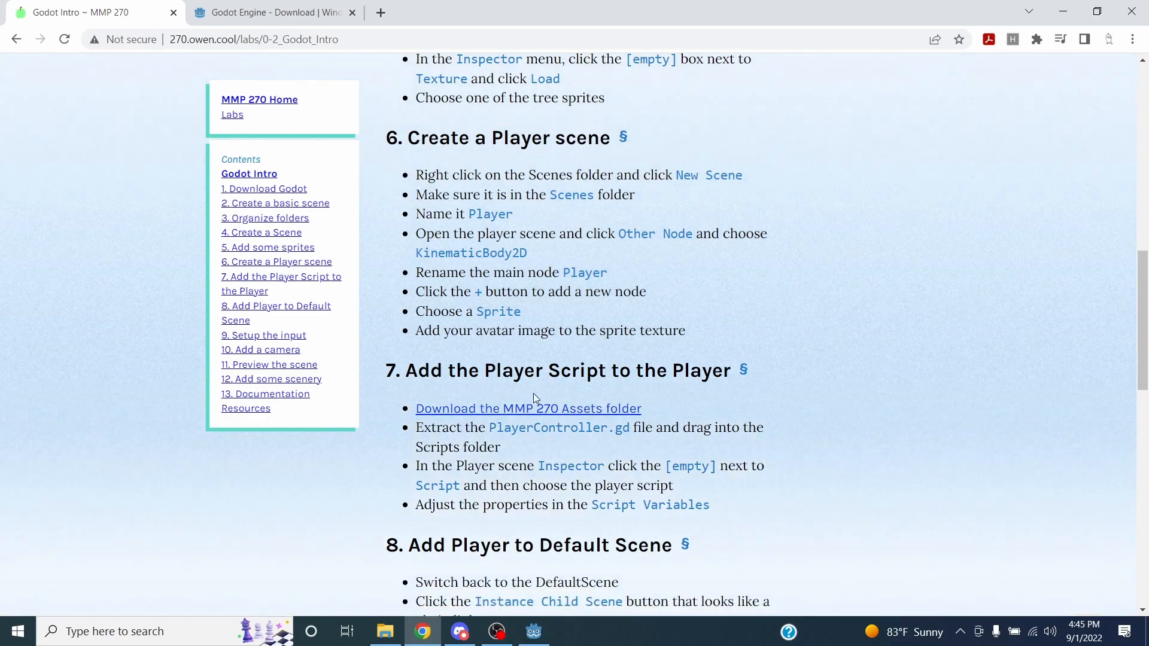
Copy the link address of the MMP 270 Assets folder download in section 7 of the lab
scroll(447, 352, "down", 1)
left_click_drag(387, 296, 755, 280)
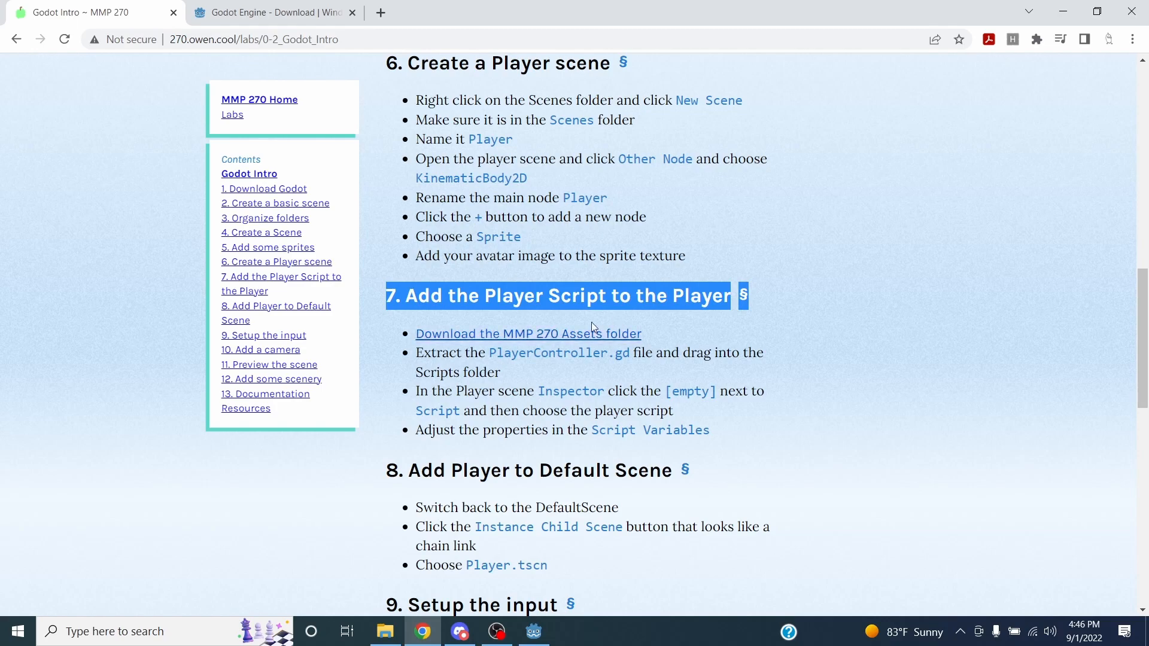
right_click(560, 343)
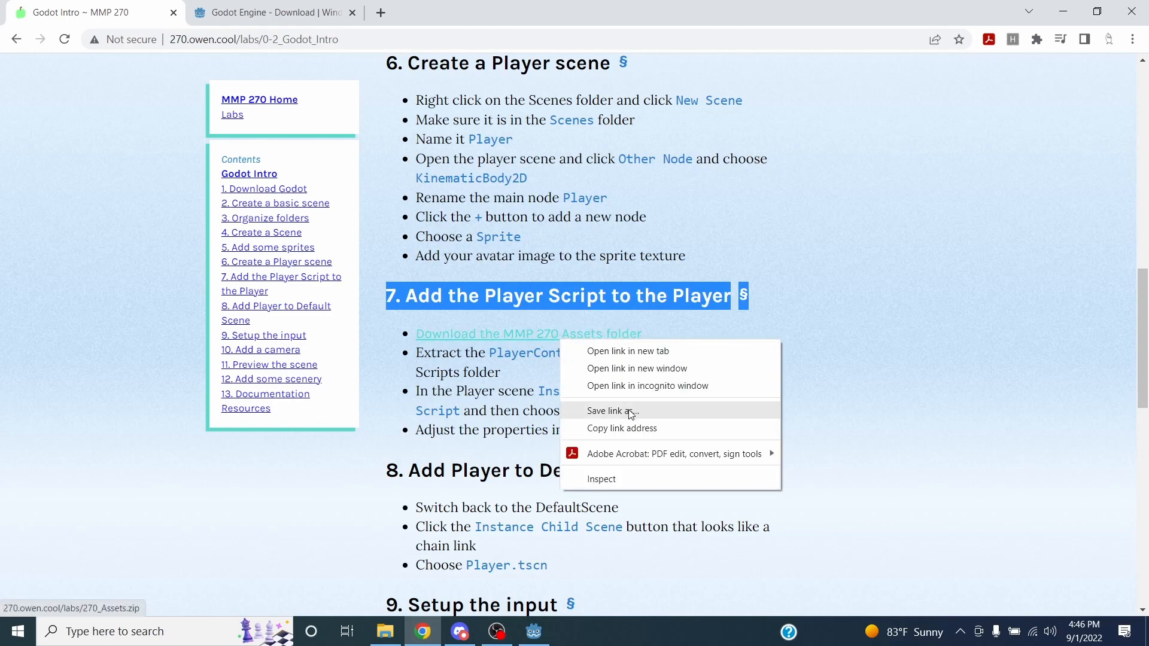
left_click(628, 427)
Switch to Discord, post the copied assets link in the mmp270 channel and return to the class voice channel
left_click(459, 631)
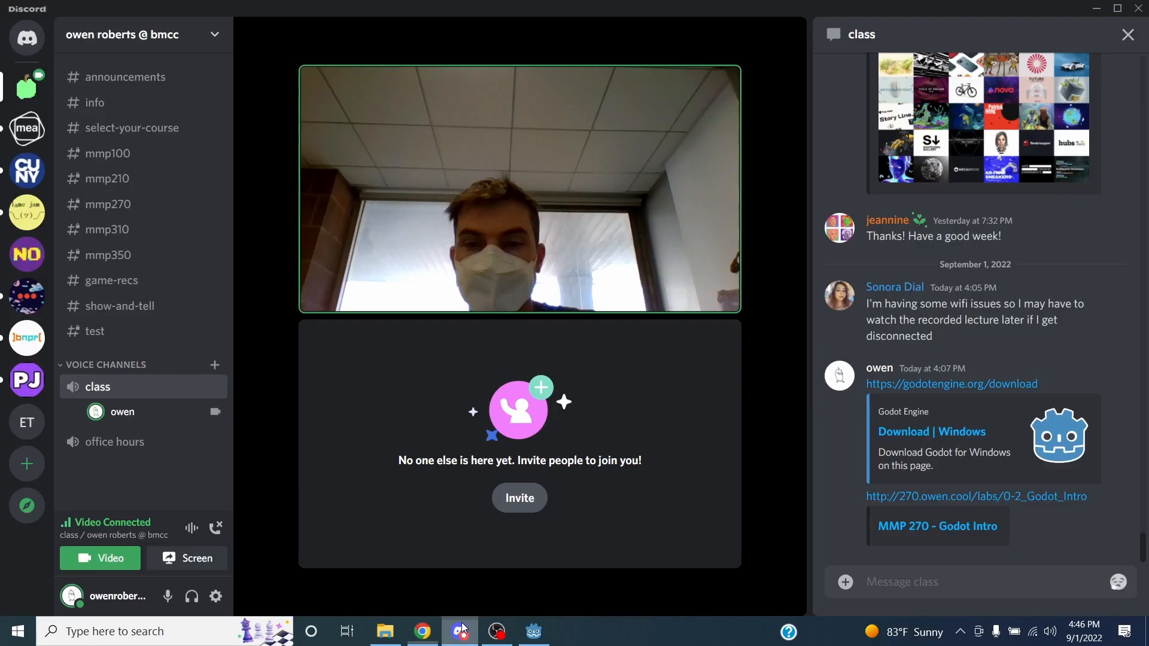
left_click(113, 204)
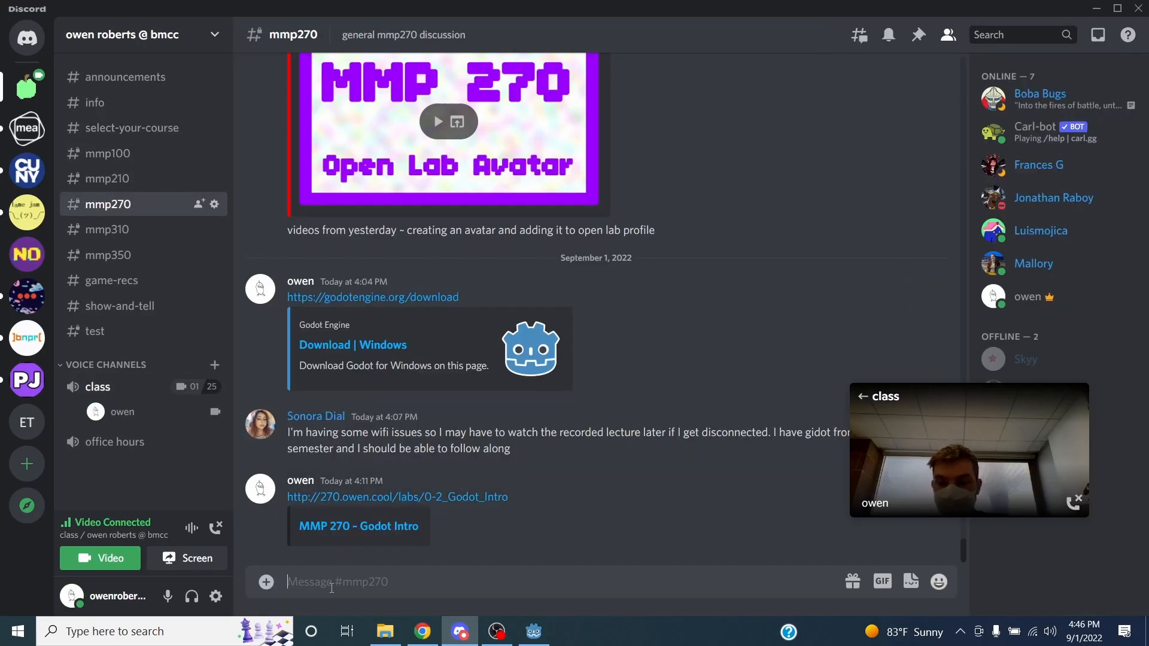
key("ctrl+v")
key("Return")
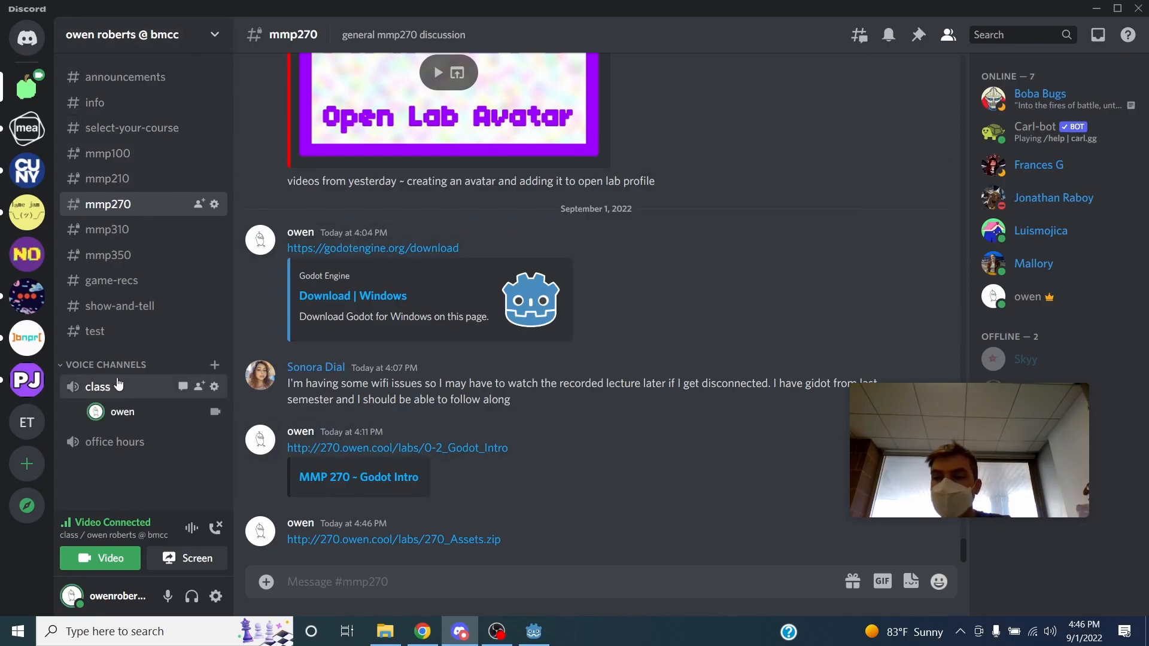
left_click(144, 386)
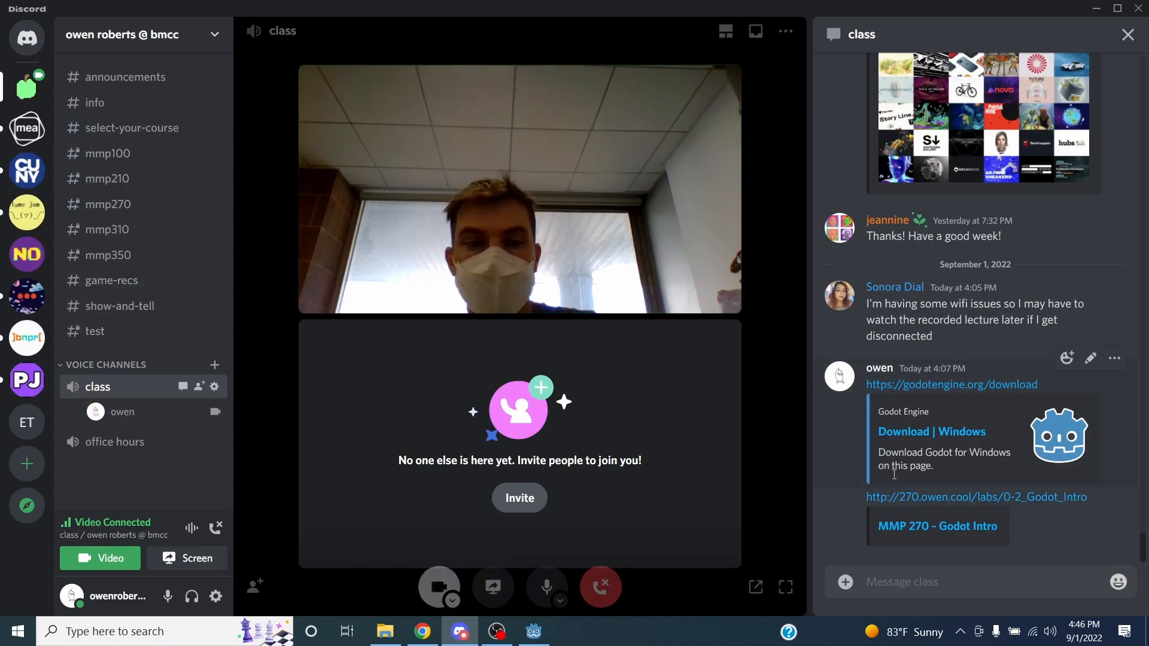
Post the copied 270_Assets.zip link in the class voice channel's chat
left_click(935, 579)
key("ctrl+v")
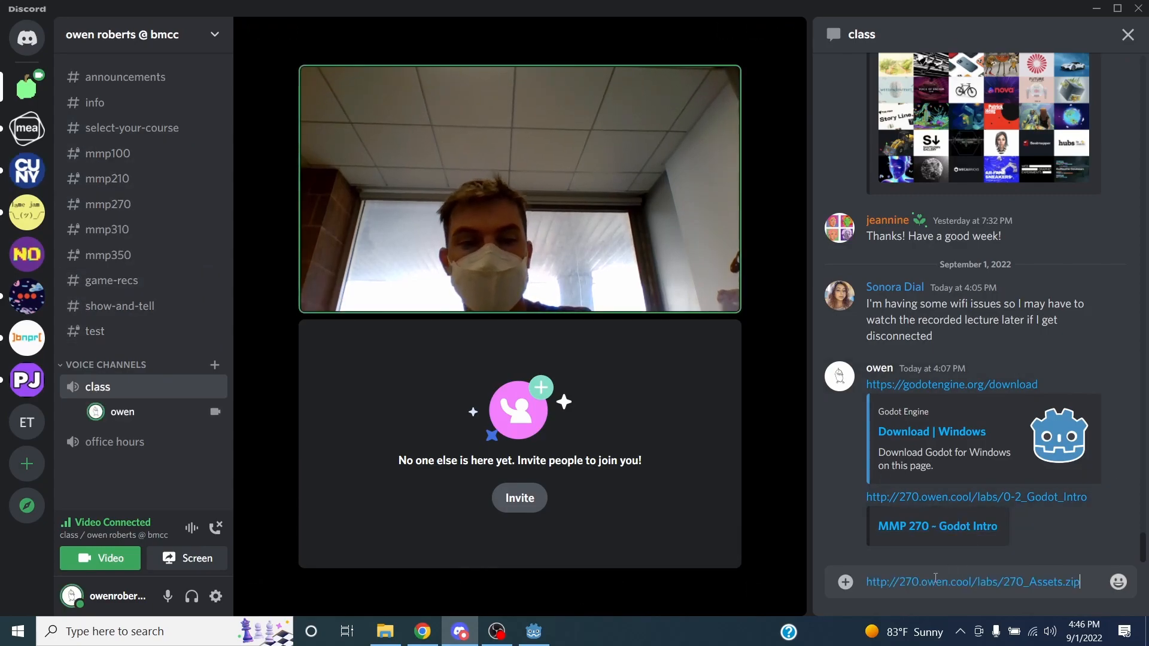
key("Return")
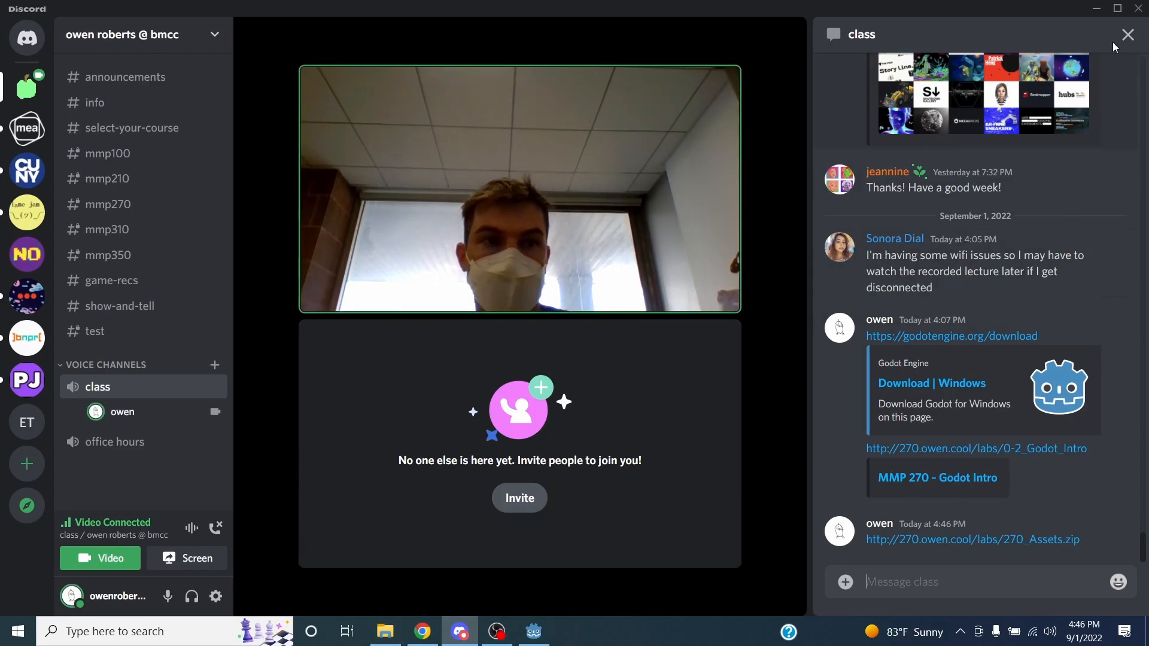
Clear the desktop by minimizing Discord, Chrome and Godot and closing the Scenes folder window
left_click(1095, 12)
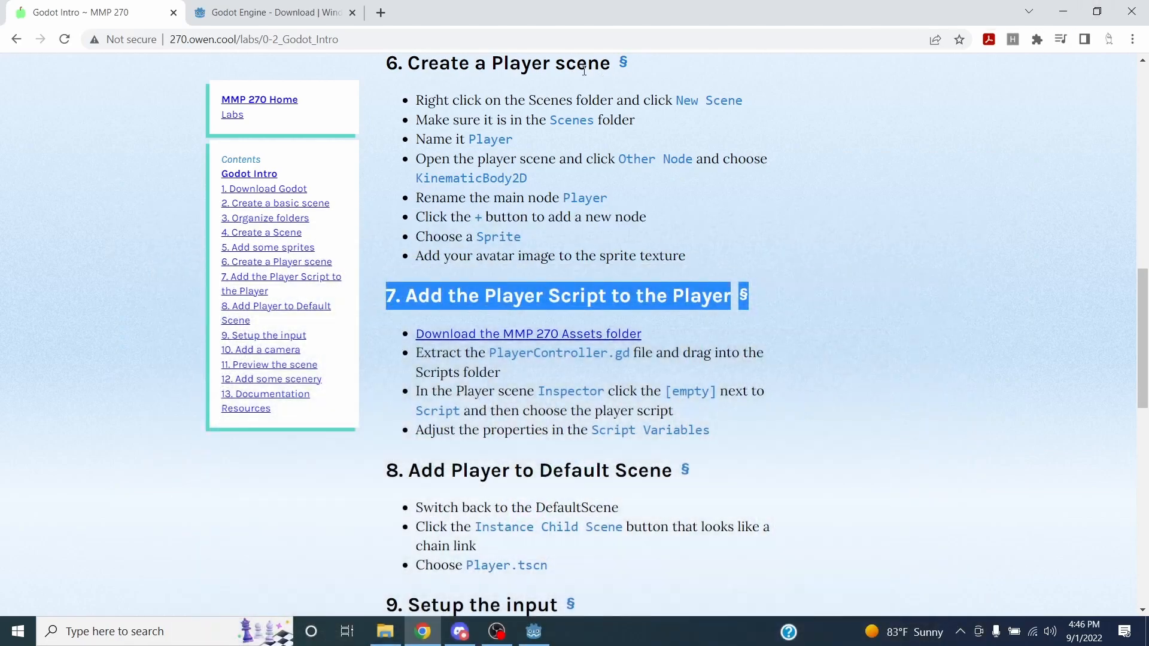
left_click(1061, 12)
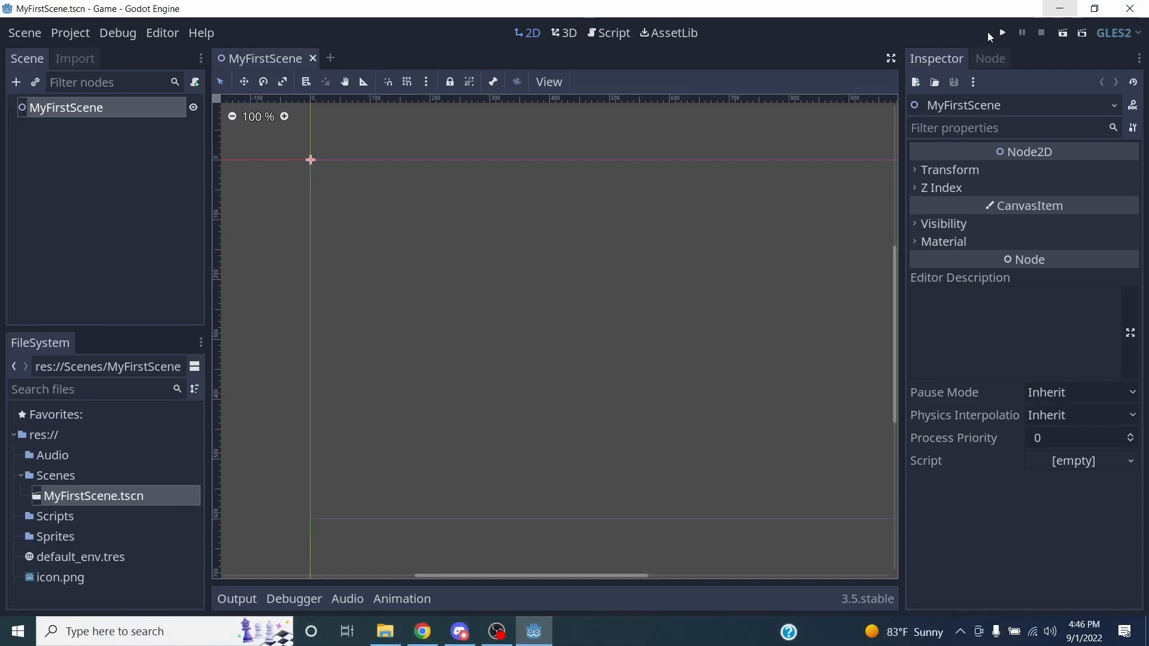
left_click(1058, 14)
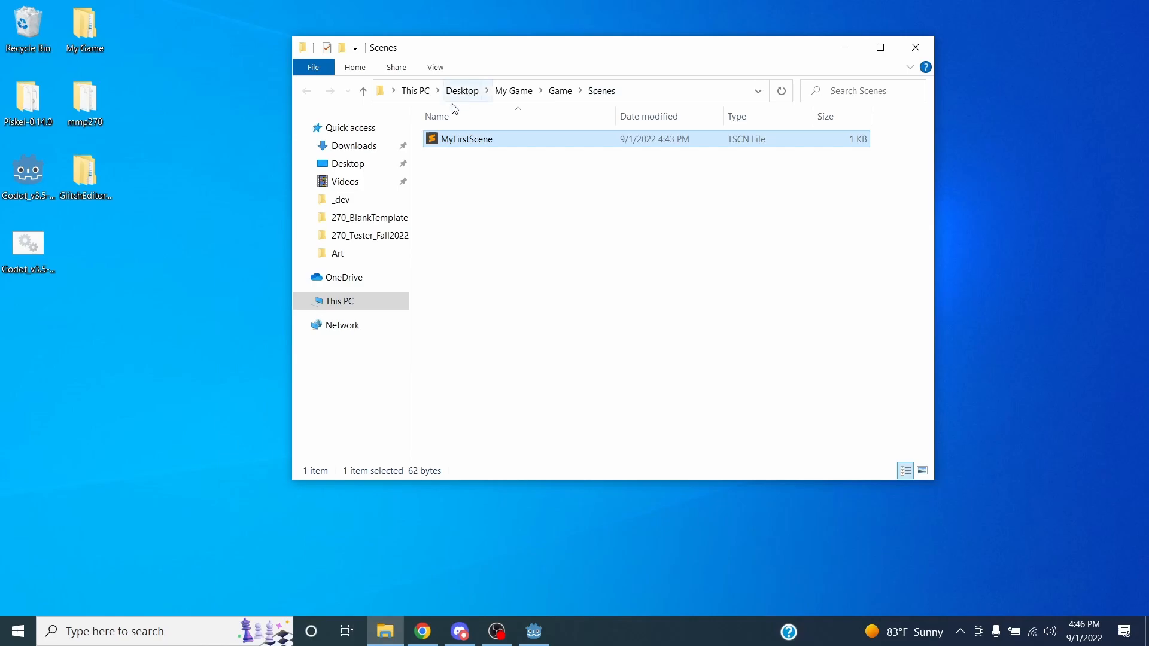
left_click_drag(561, 52, 602, 43)
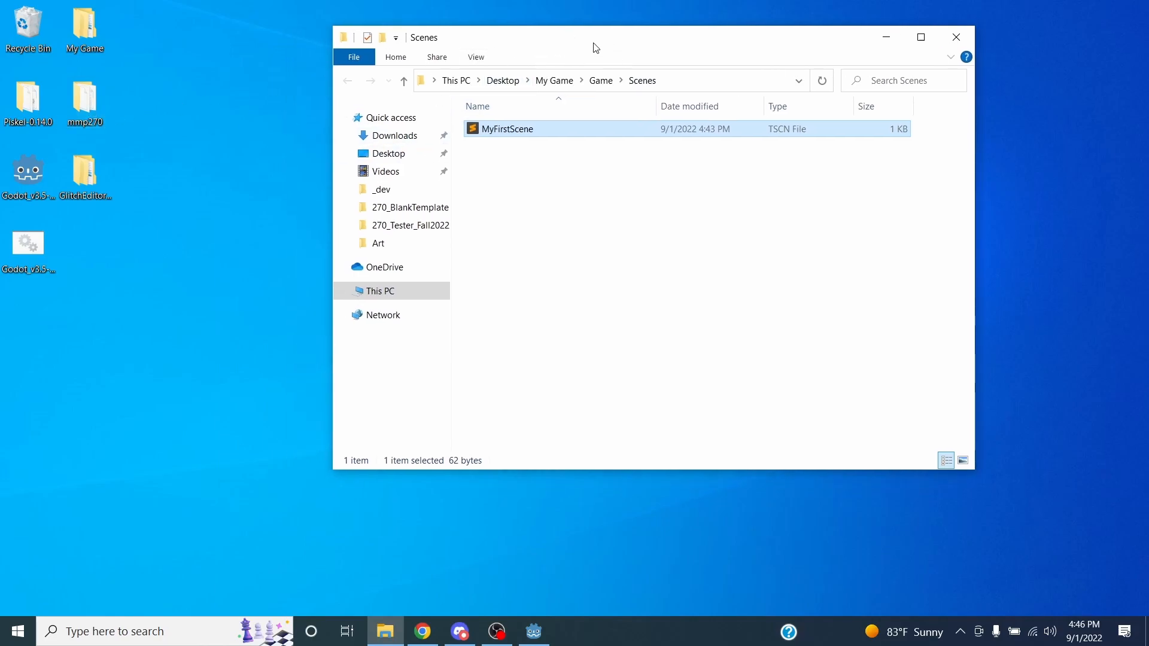
left_click(947, 38)
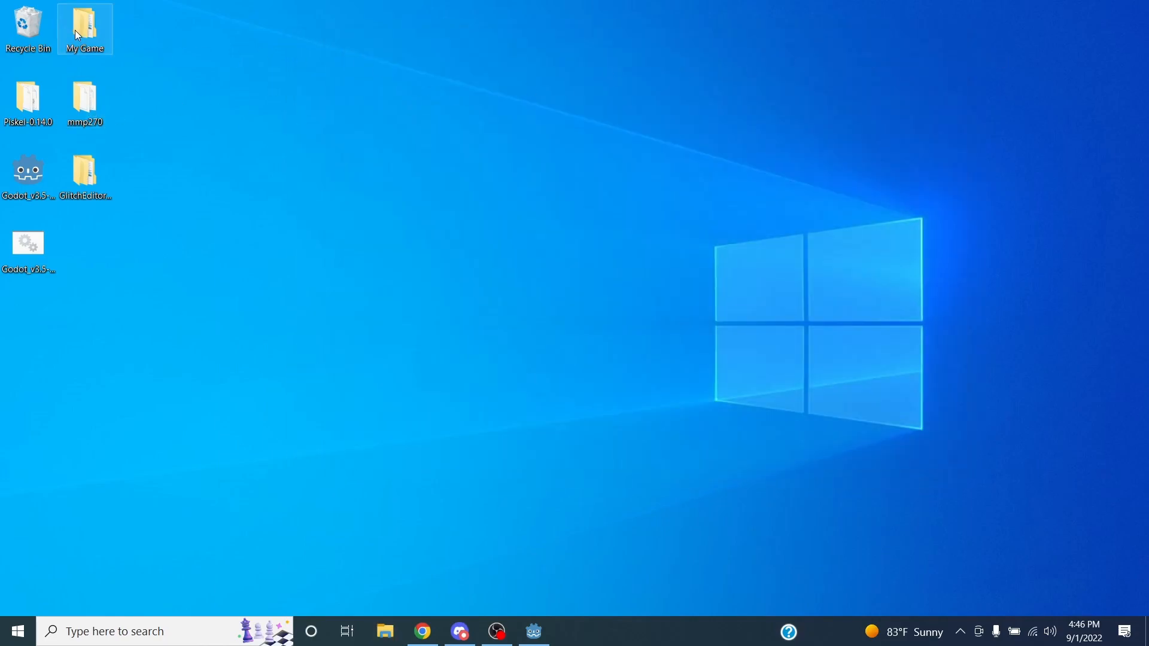
Open the Game folder inside My Game on the desktop, then narrow its window and move it aside to free desktop space
double_click(82, 41)
left_click_drag(747, 63, 472, 79)
left_click(263, 160)
double_click(262, 163)
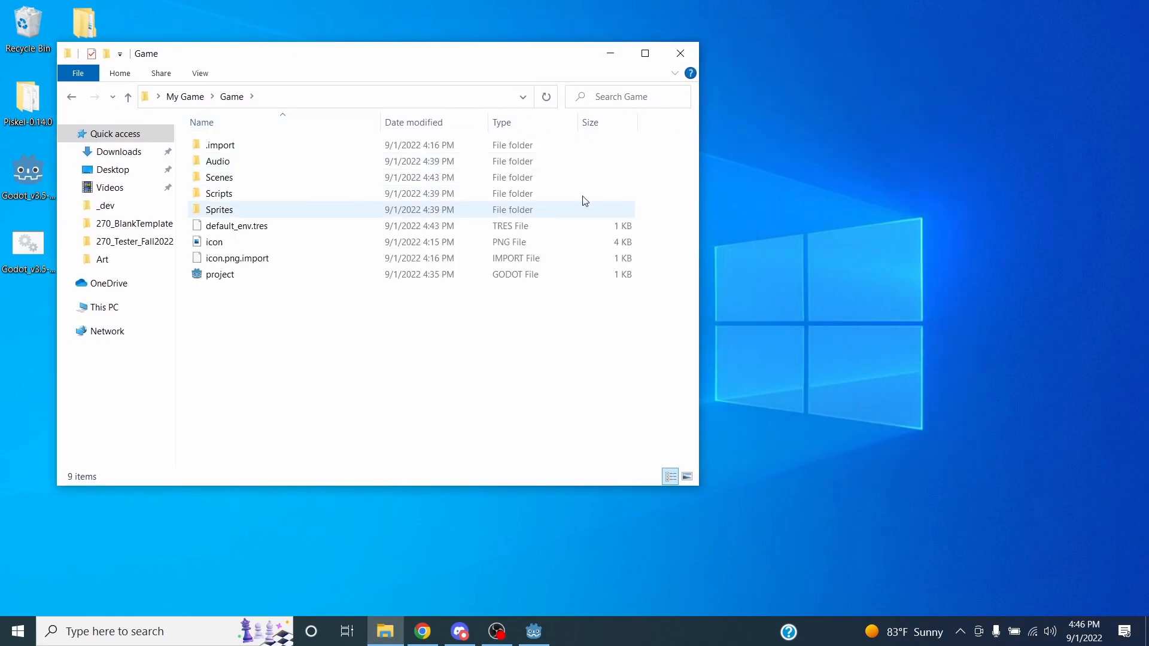
left_click_drag(678, 166, 600, 164)
left_click_drag(696, 162, 428, 158)
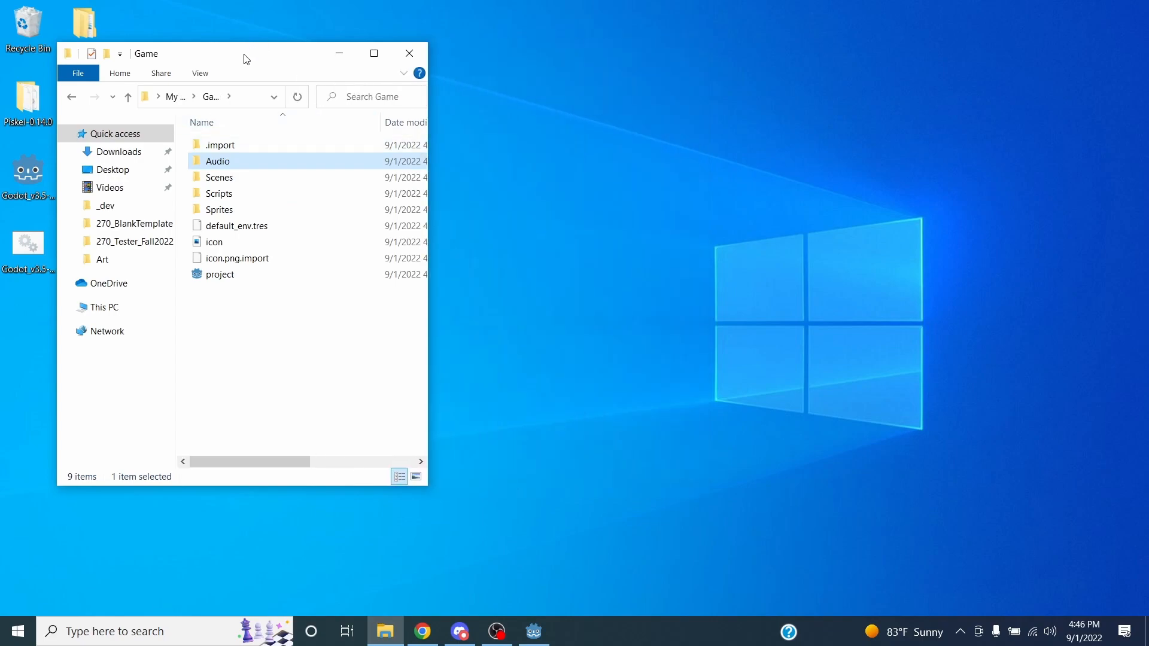
left_click_drag(244, 59, 209, 34)
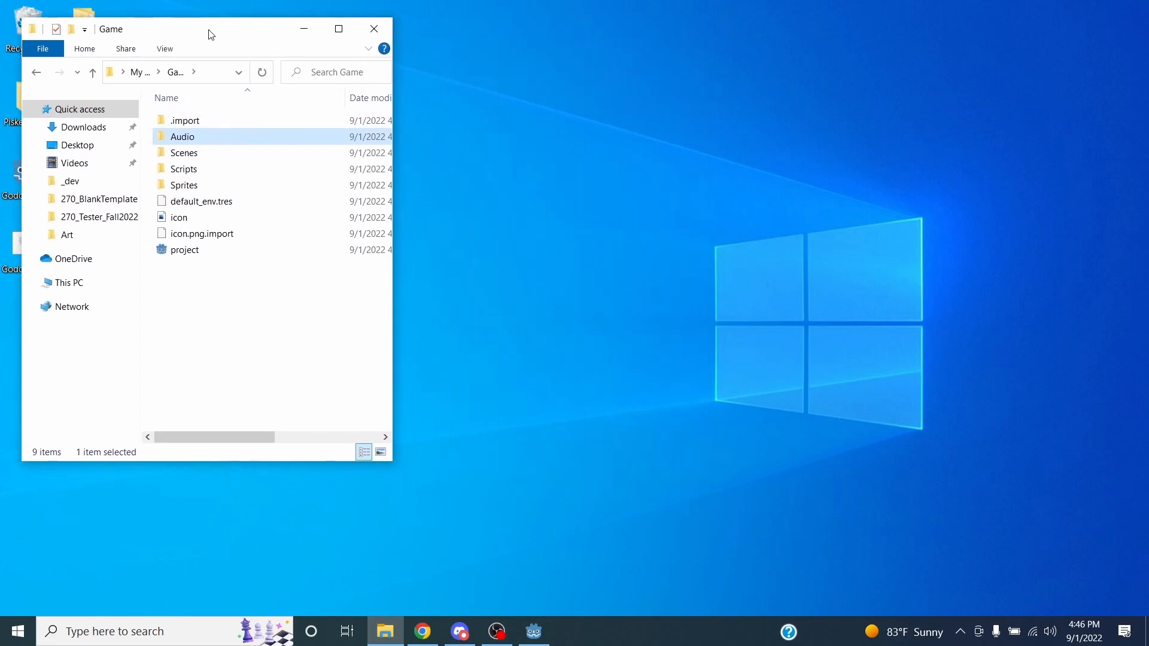
Open the Downloads folder in a second File Explorer window, widen it and place it beside the Game folder window
right_click(388, 635)
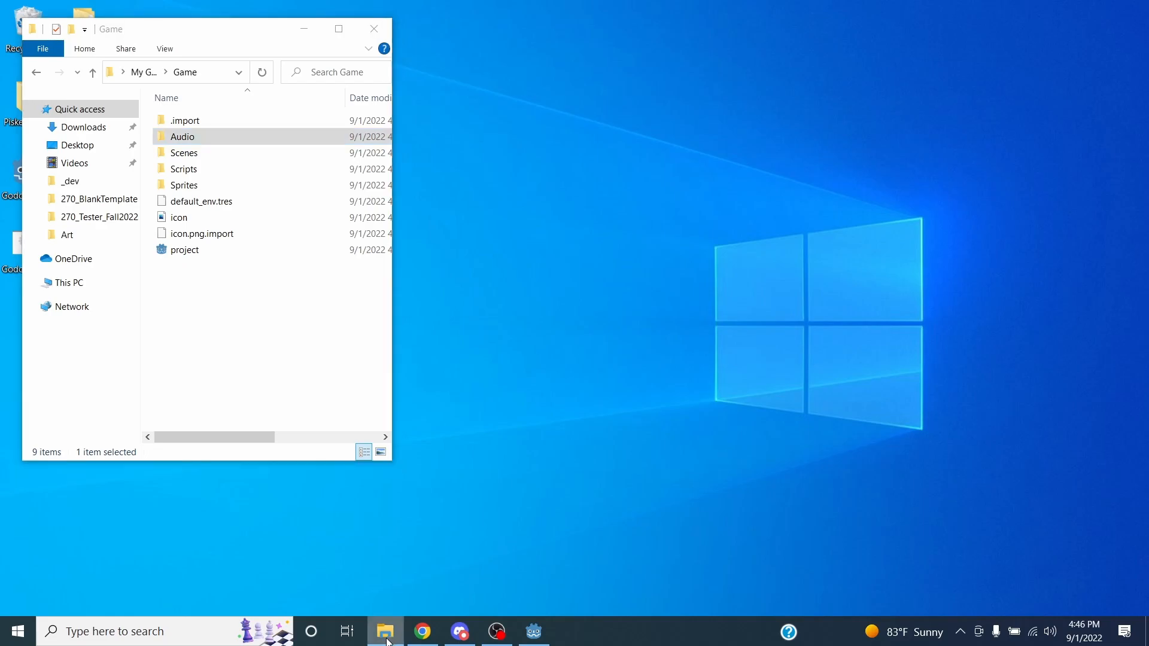
left_click(370, 551)
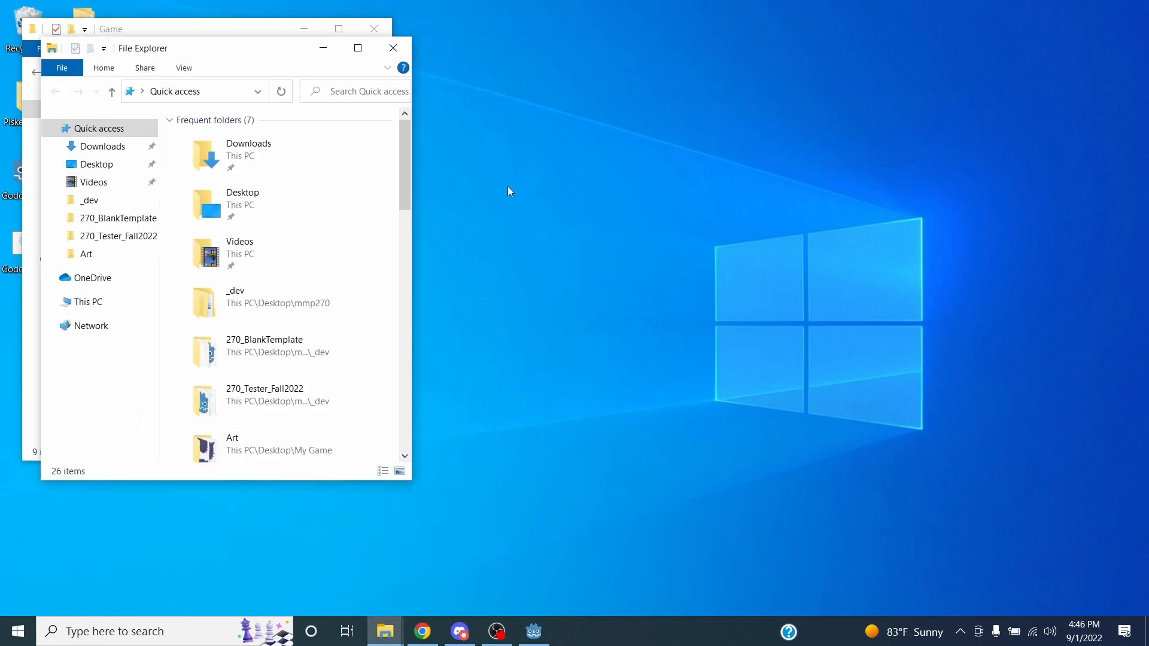
left_click_drag(186, 51, 721, 40)
left_click(638, 135)
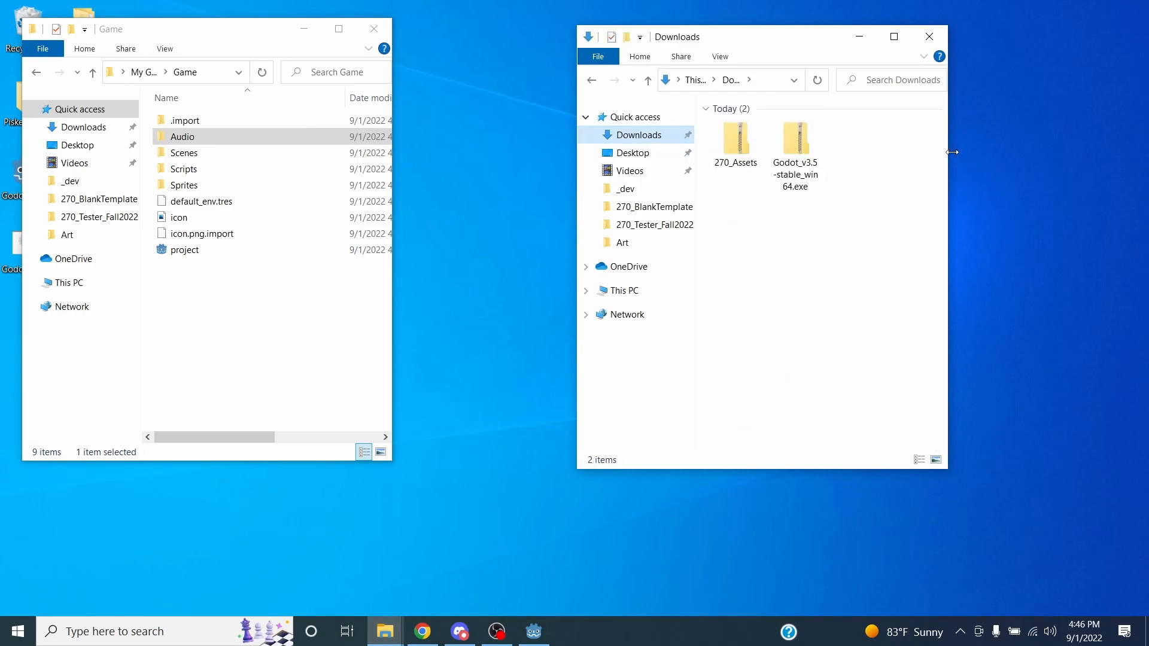
left_click_drag(951, 152, 1122, 150)
left_click_drag(853, 56, 743, 76)
Delete the Godot_v3.5-stable_win64.exe zip archive from the Downloads folder
left_click(649, 174)
left_click_drag(666, 150, 669, 152)
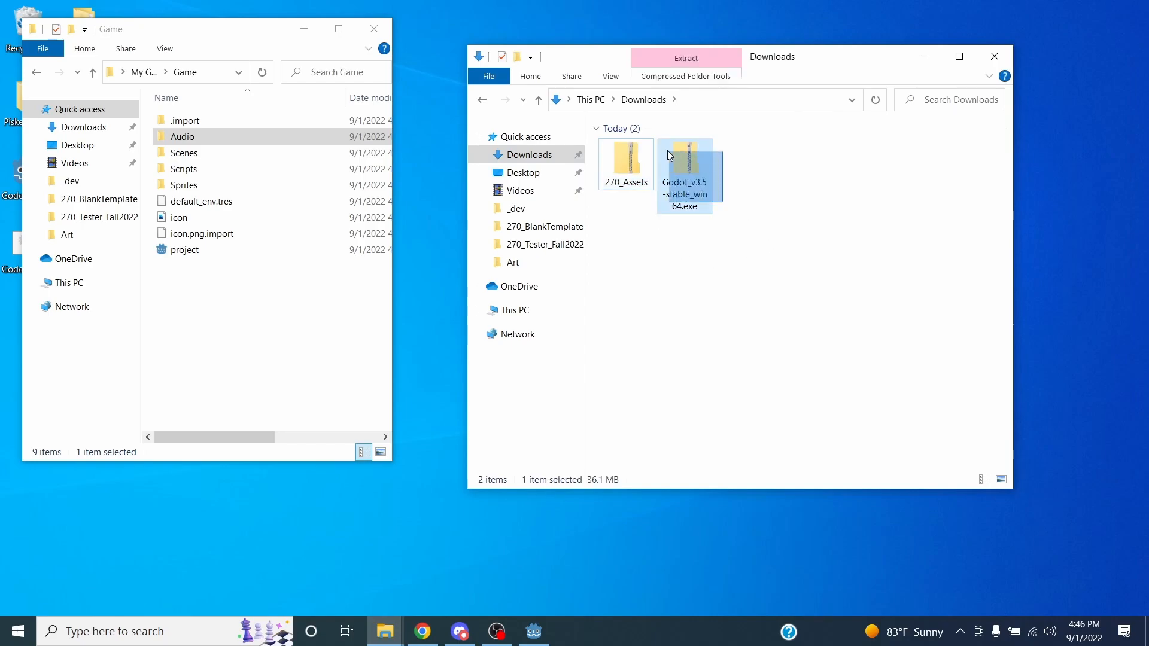
right_click(687, 163)
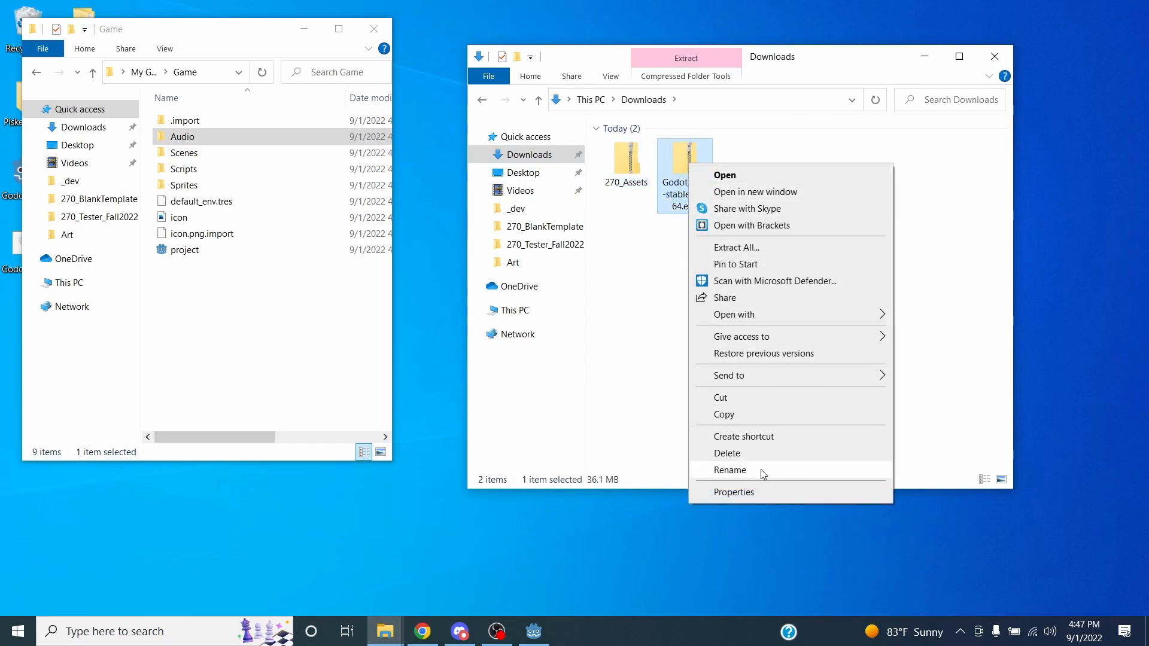
left_click(728, 453)
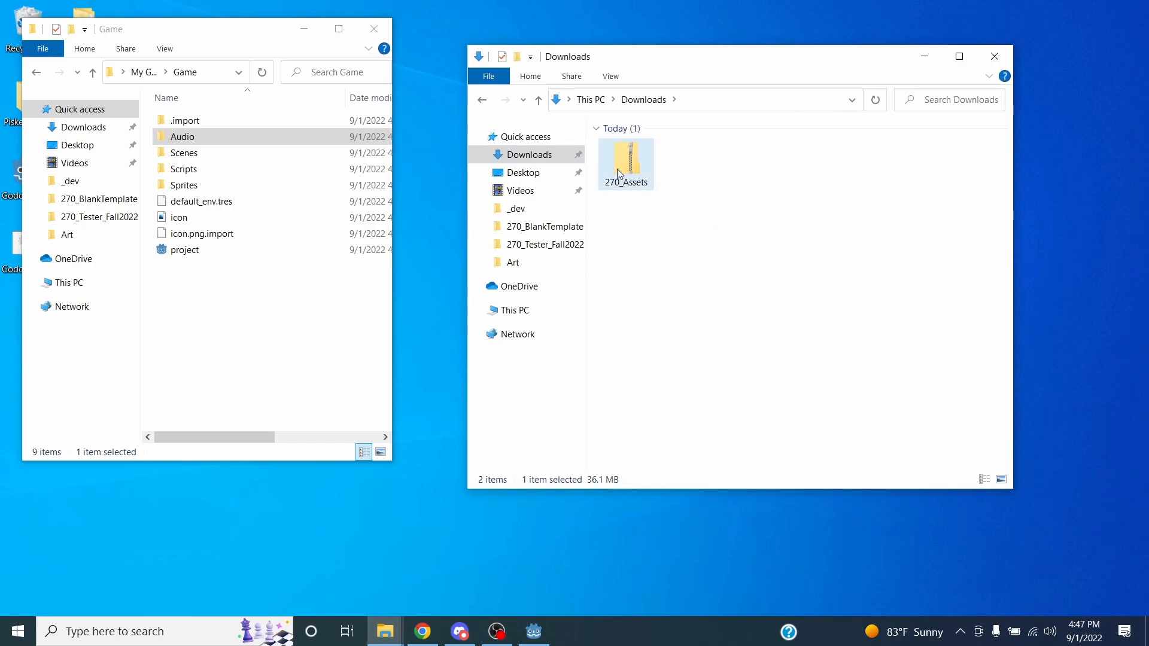
Move the Downloads window farther from the Game folder window and widen the Game window to show more file details
left_click_drag(694, 60, 774, 47)
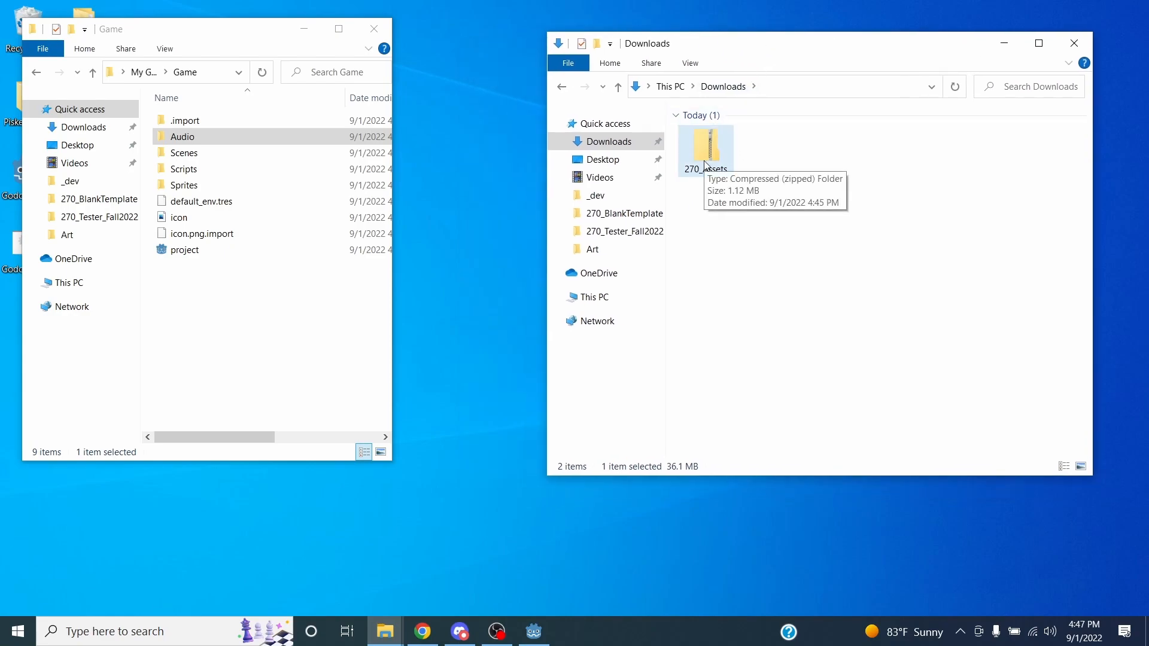
left_click(706, 150)
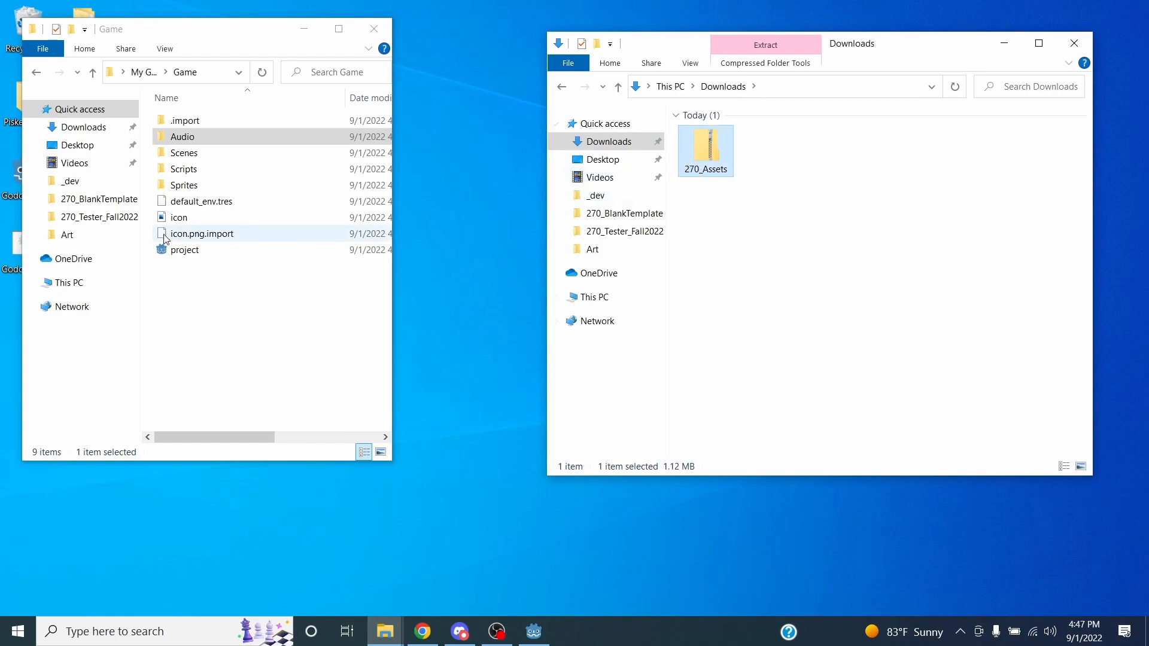
left_click_drag(393, 128, 489, 119)
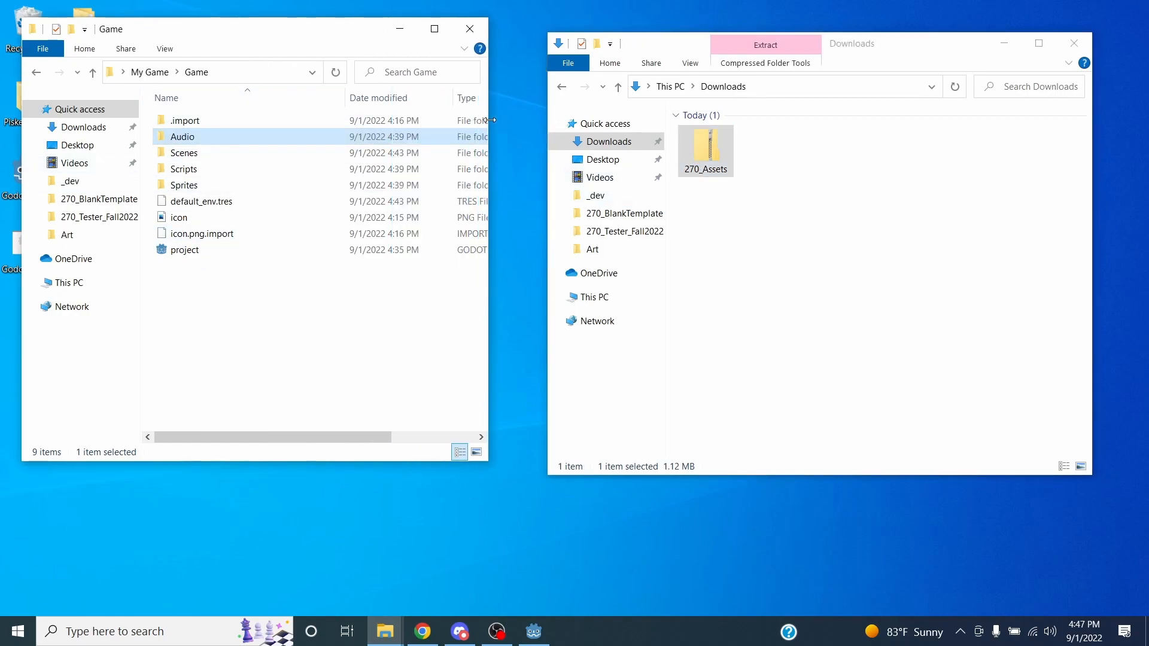
Extract the 270_Assets zip archive into the project's Game folder under Desktop\My Game
left_click(710, 147)
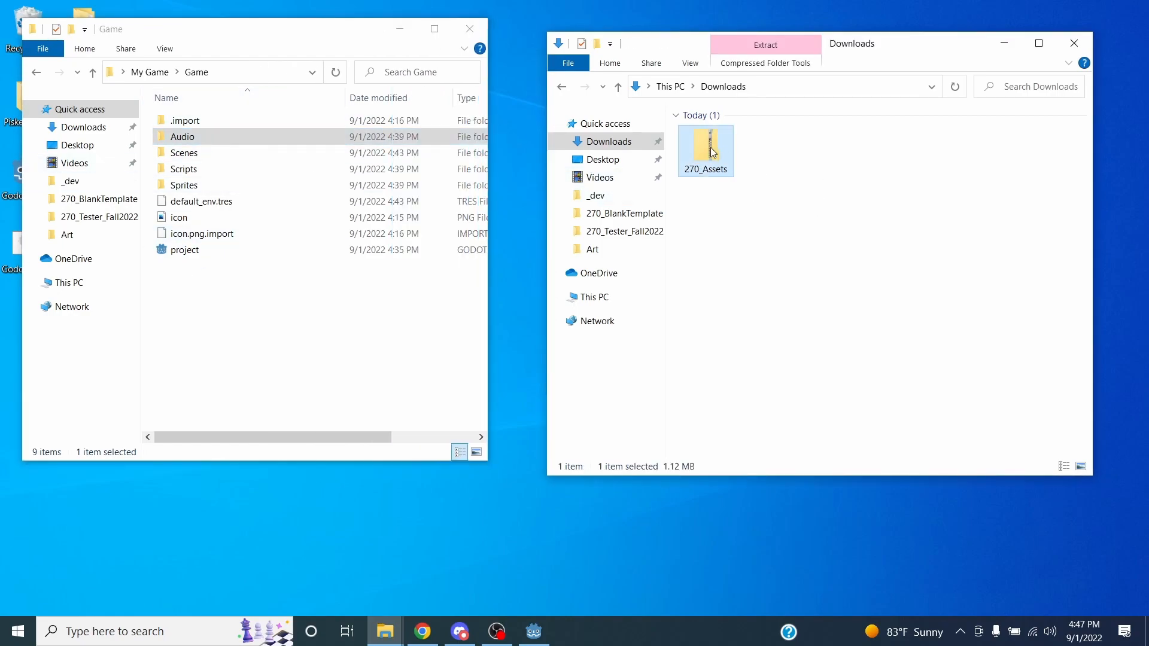
right_click(710, 148)
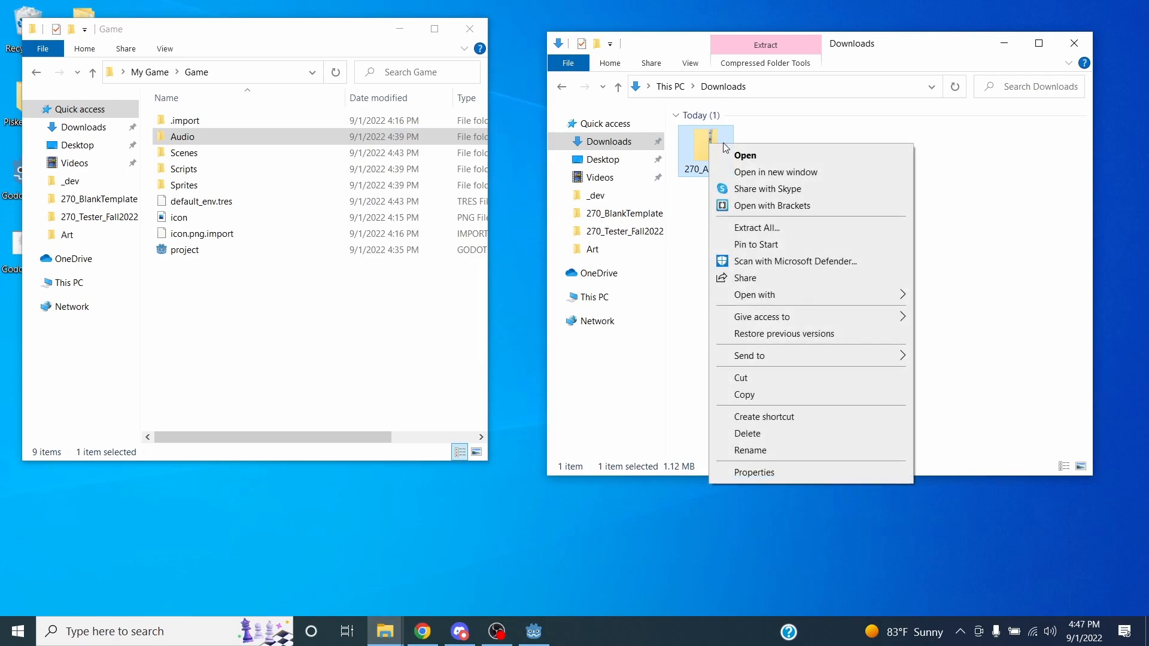
left_click(757, 228)
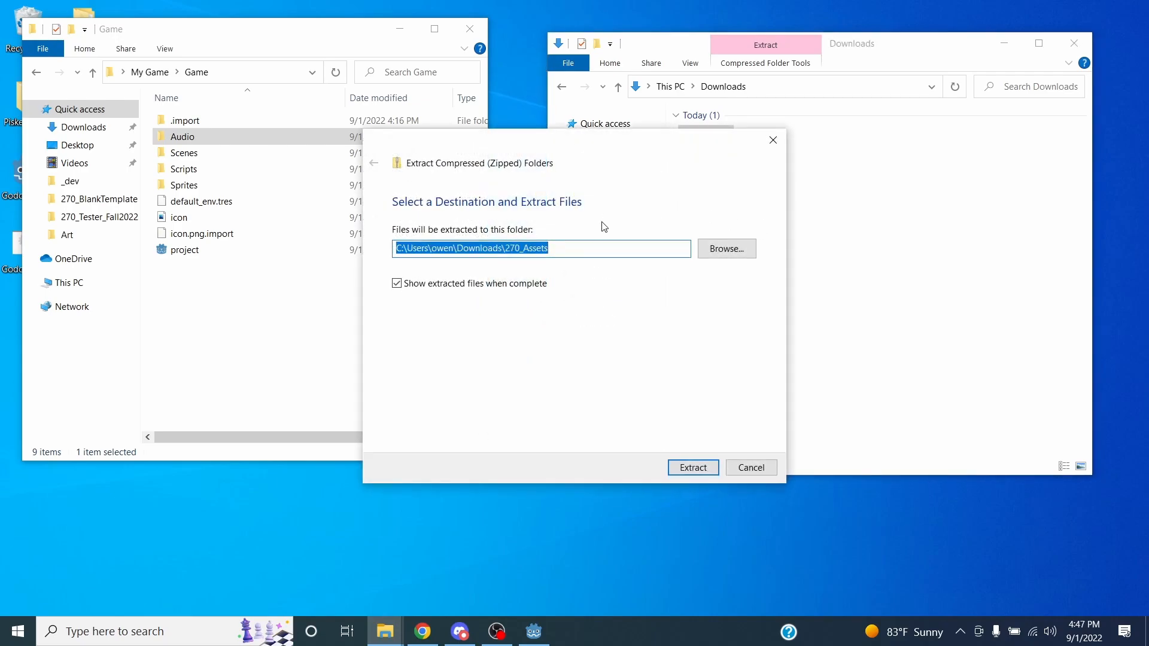
left_click(734, 253)
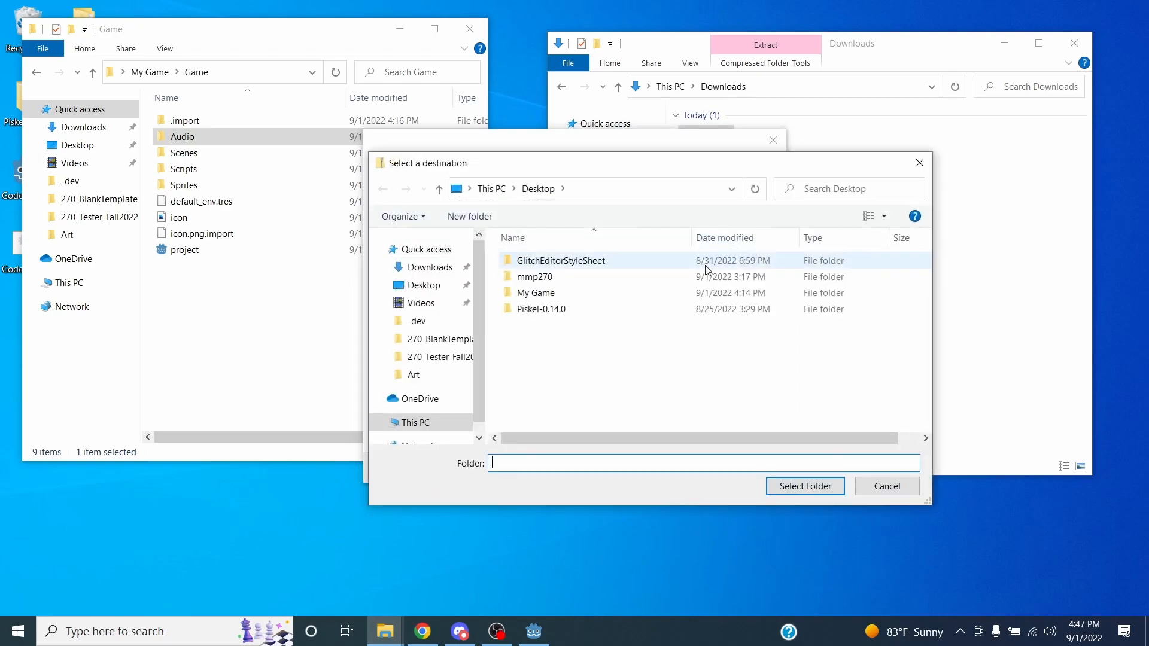
double_click(542, 298)
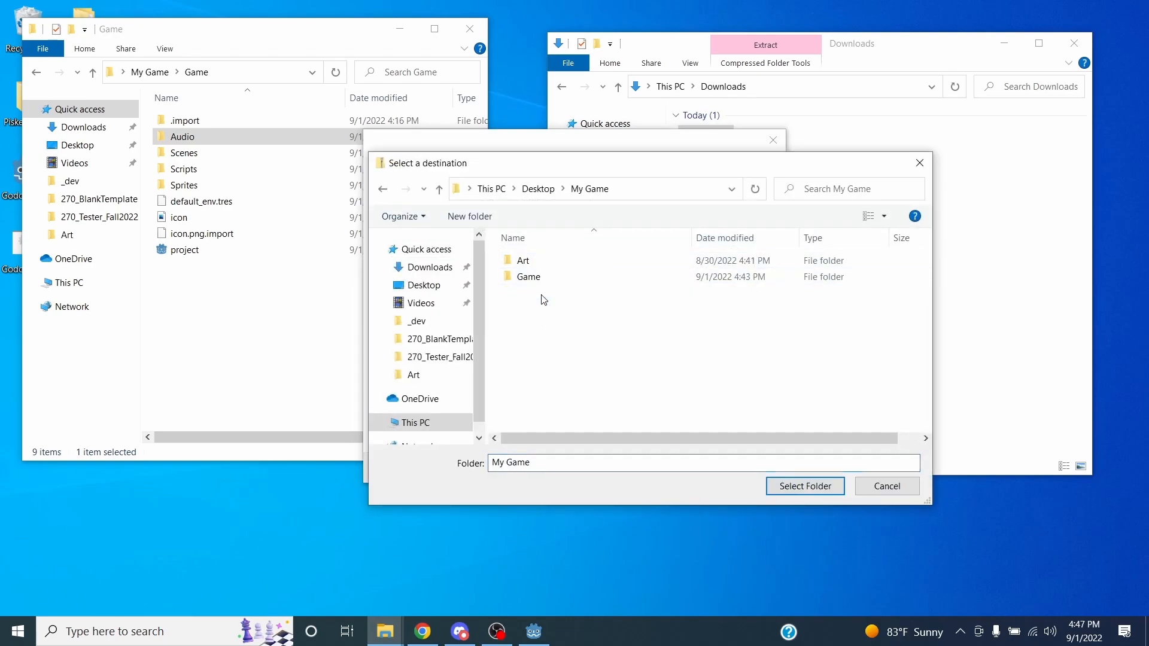
left_click(431, 289)
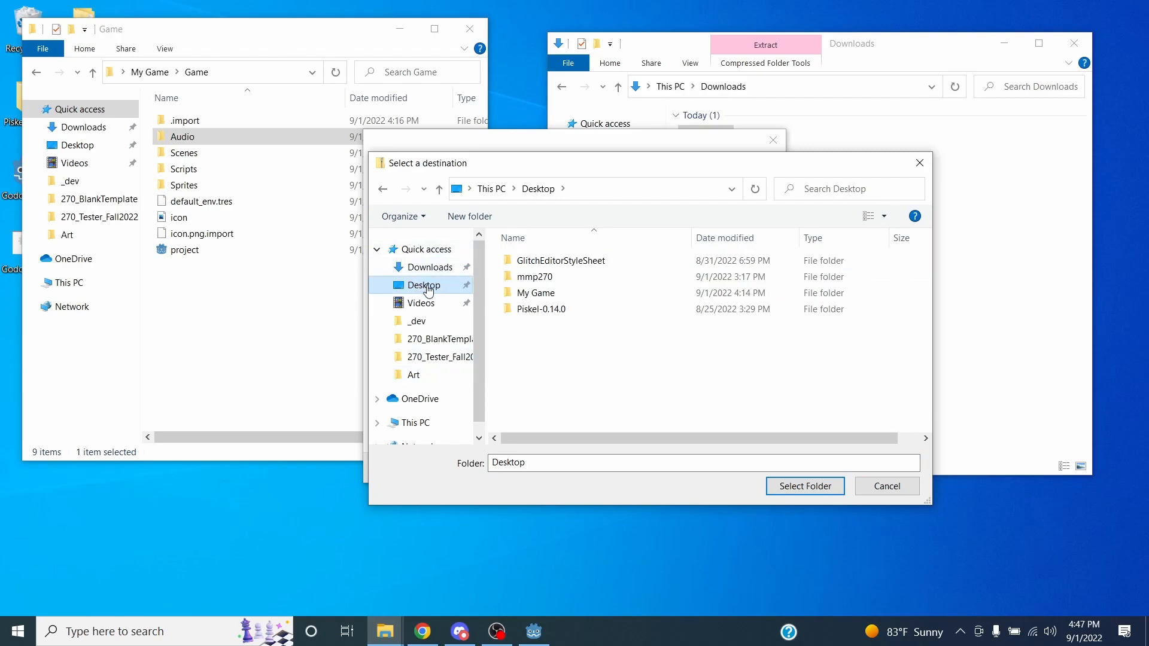
double_click(536, 293)
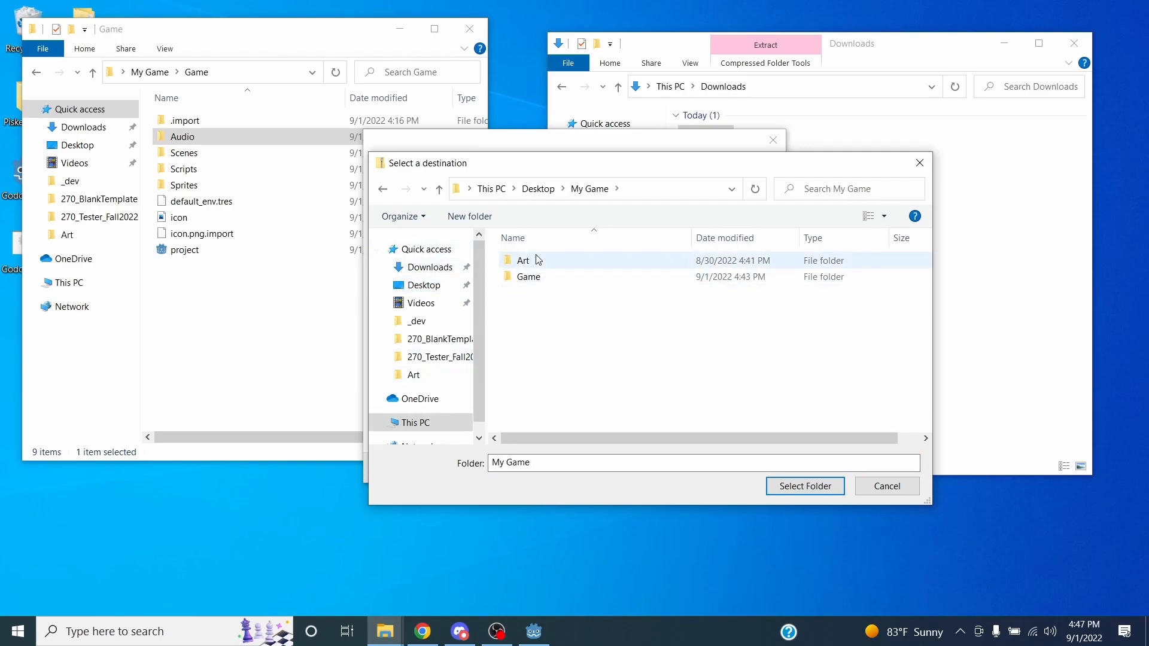
double_click(530, 276)
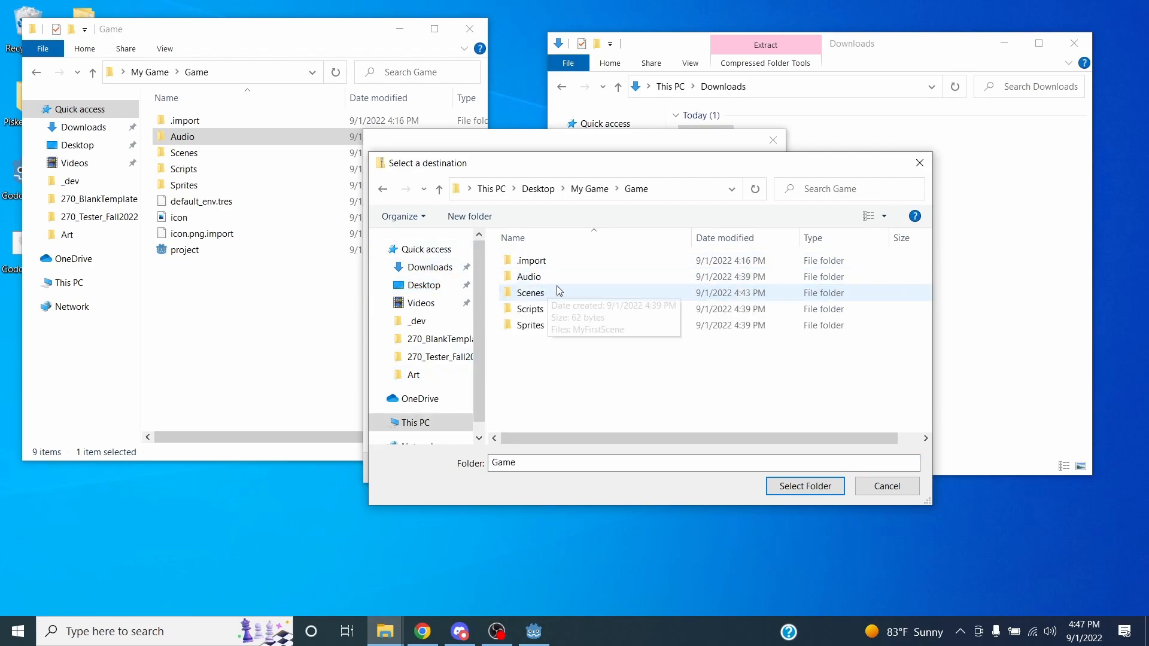
left_click(806, 486)
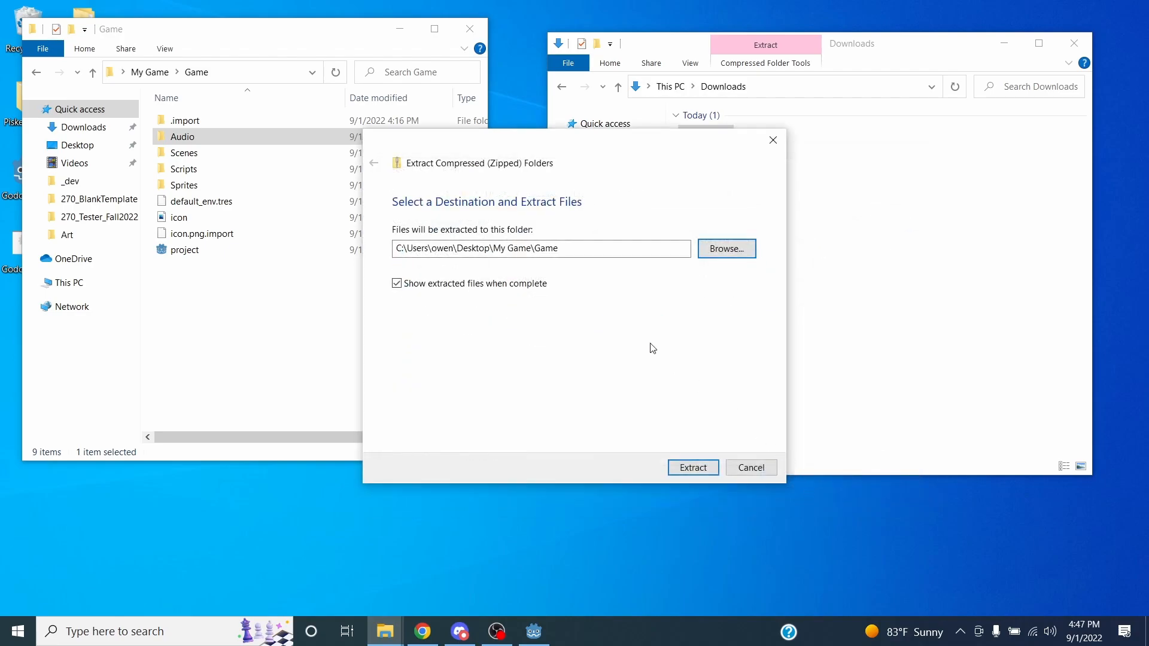
left_click(694, 467)
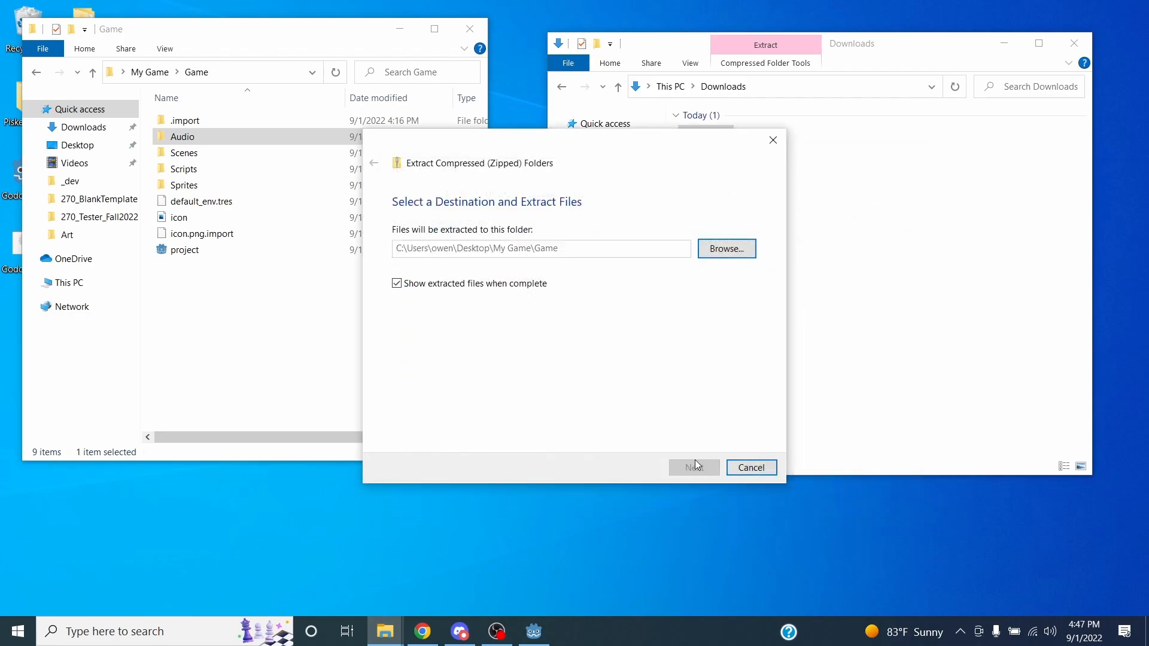
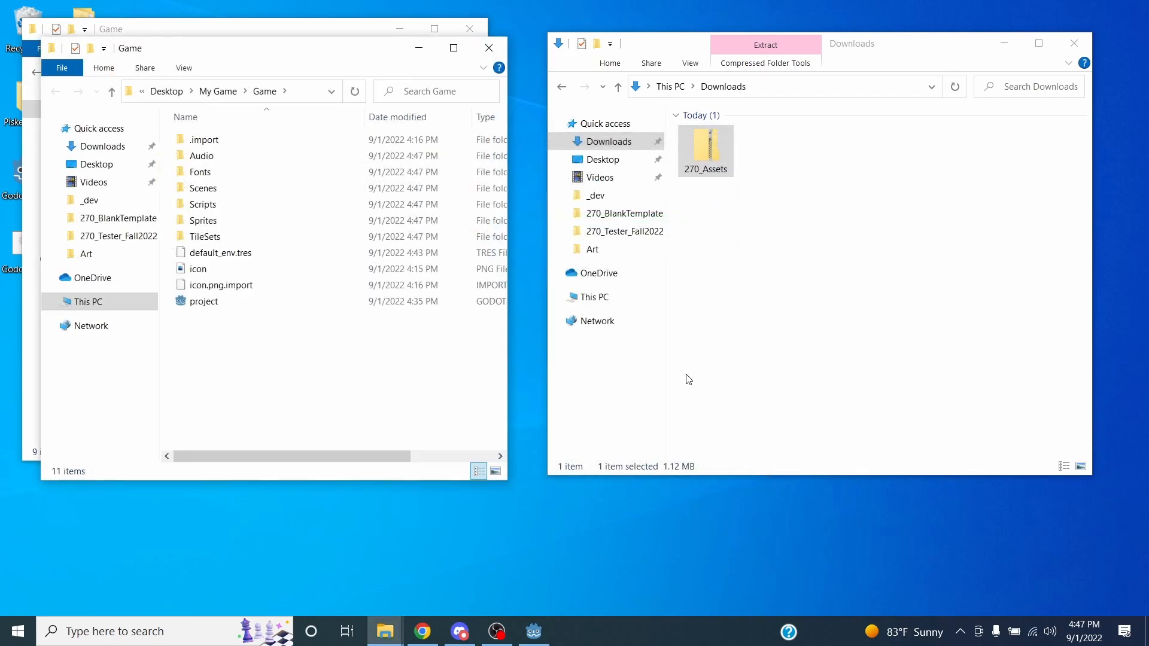
Close the duplicate Game window and reopen the Game folder from My Game to reload its contents
left_click_drag(345, 51, 437, 71)
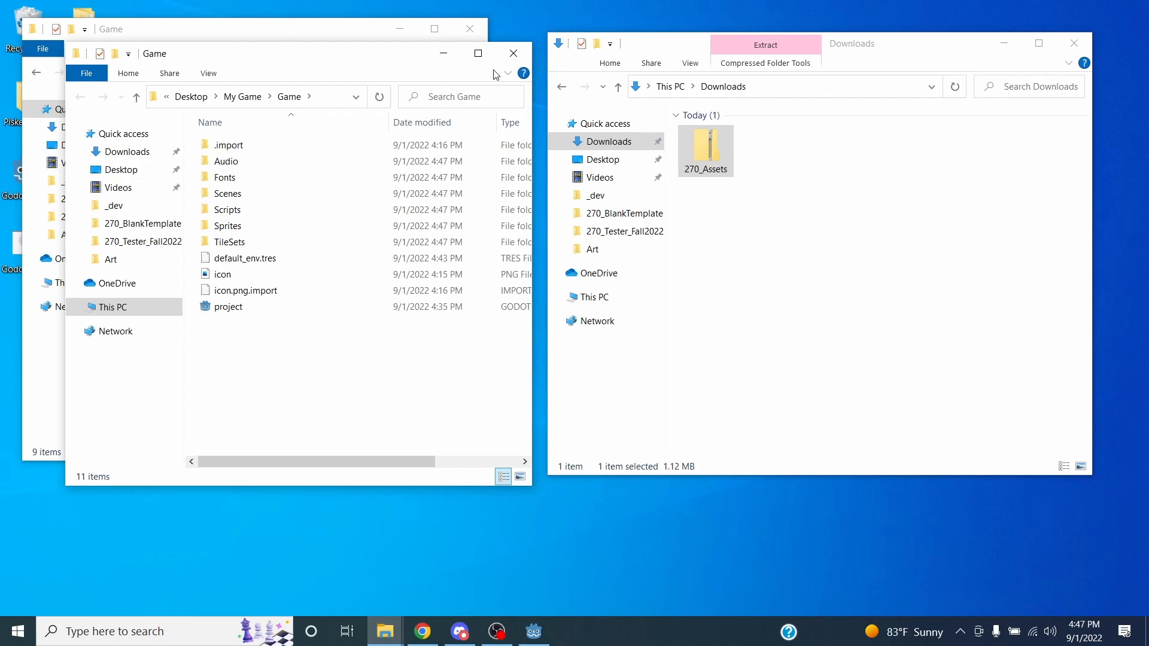
left_click(515, 55)
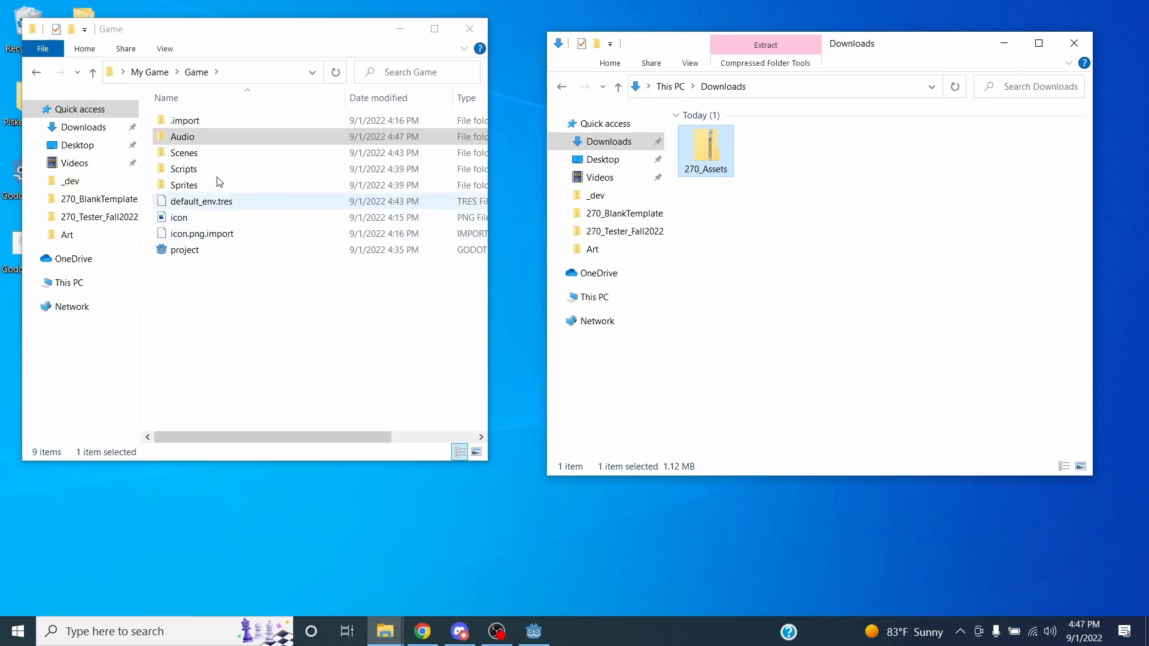
left_click(151, 73)
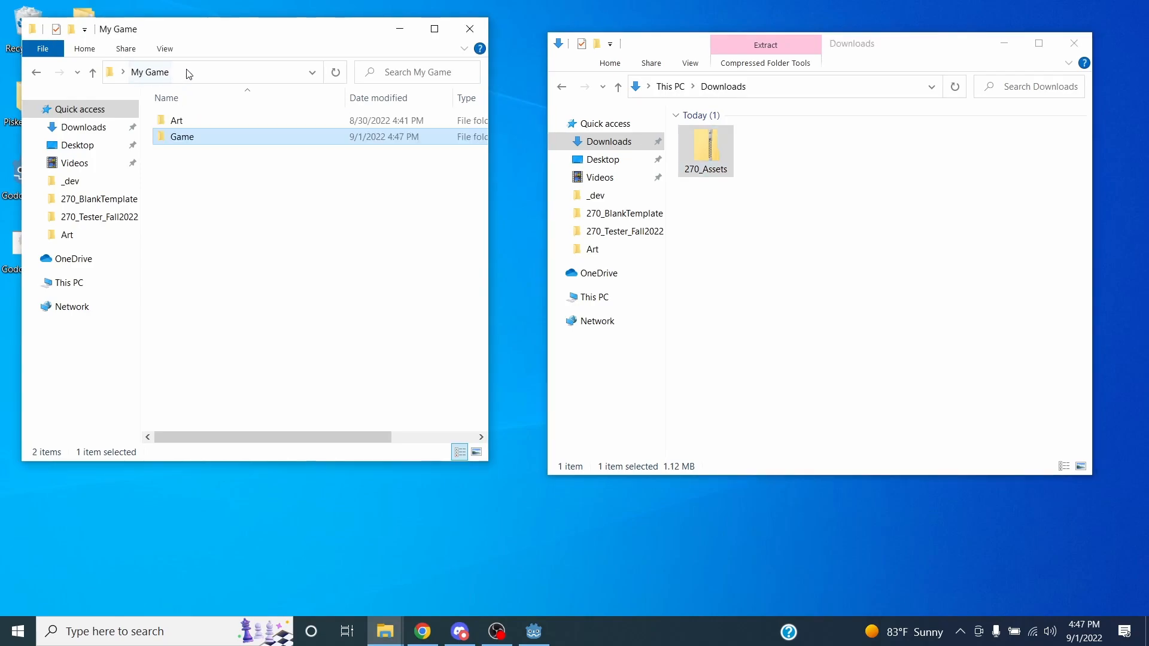
double_click(188, 141)
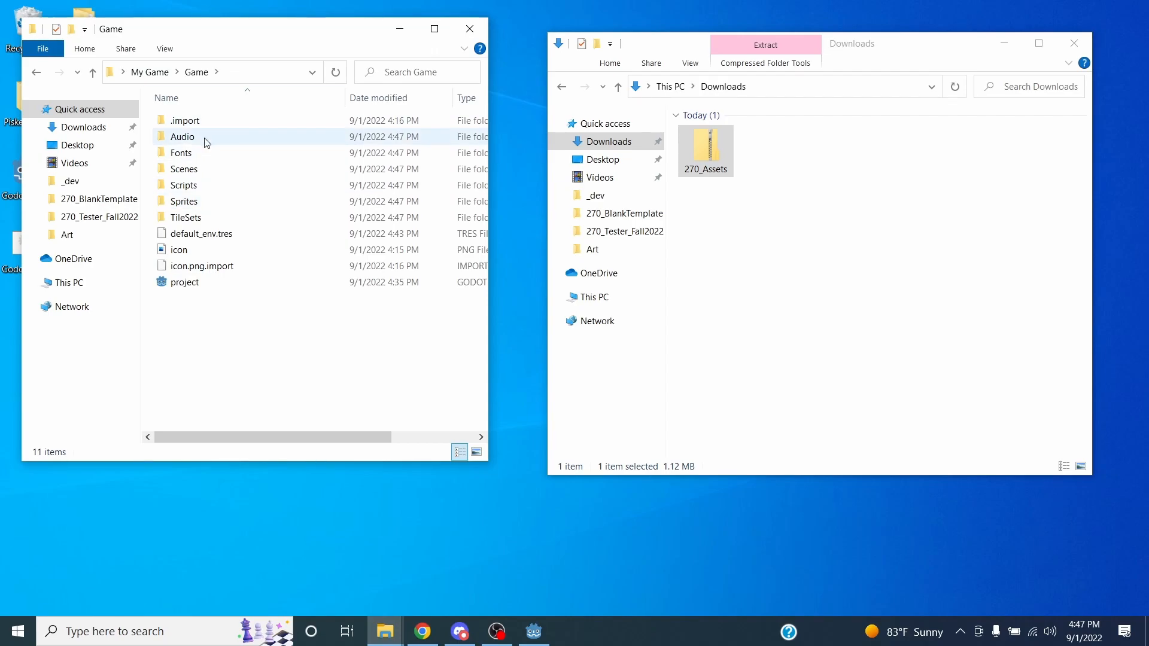
left_click_drag(224, 31, 250, 35)
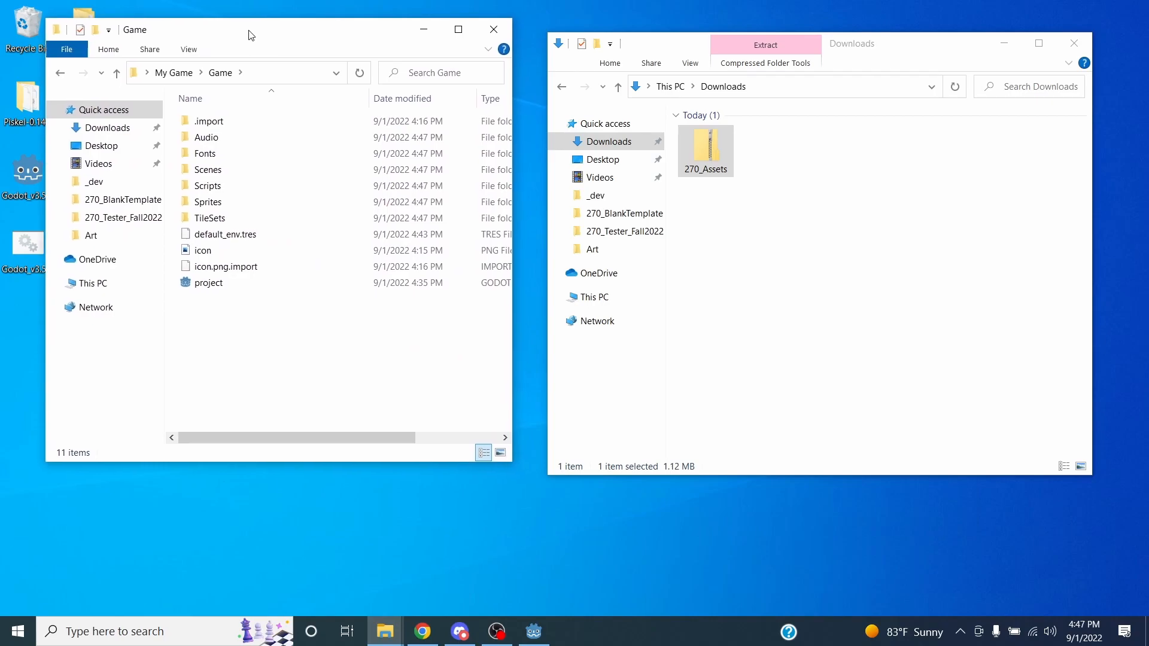
Try to extract the 270_Assets archive into the Desktop folder My Game\Game, cancelling at the choice to replace existing files
right_click(718, 146)
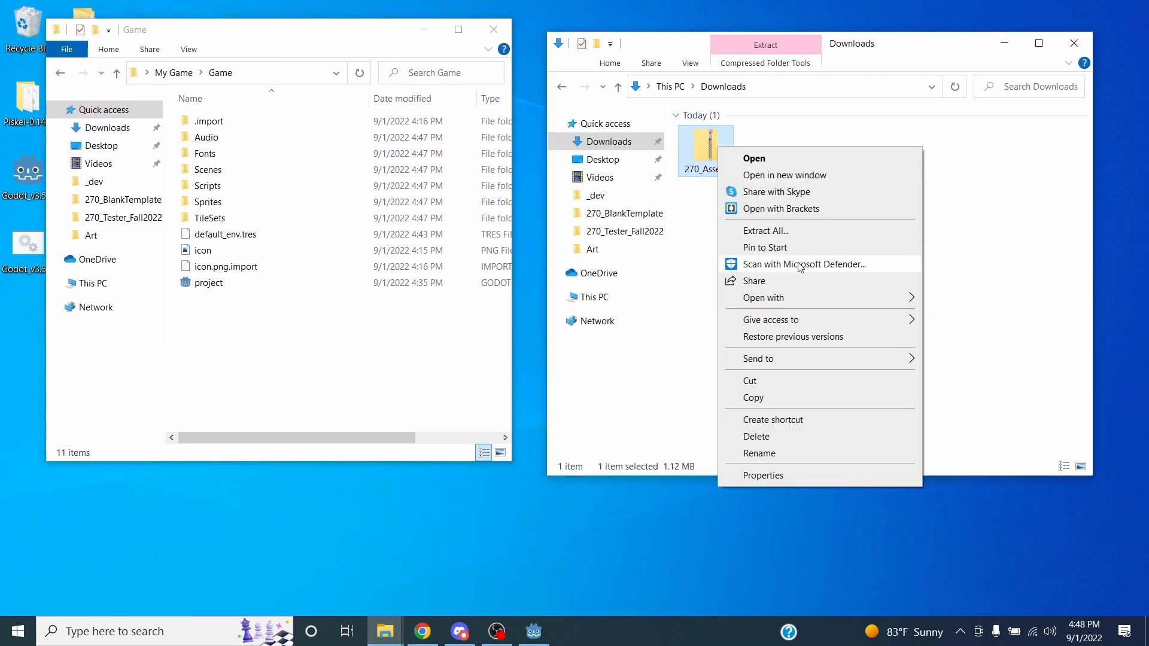
left_click(787, 235)
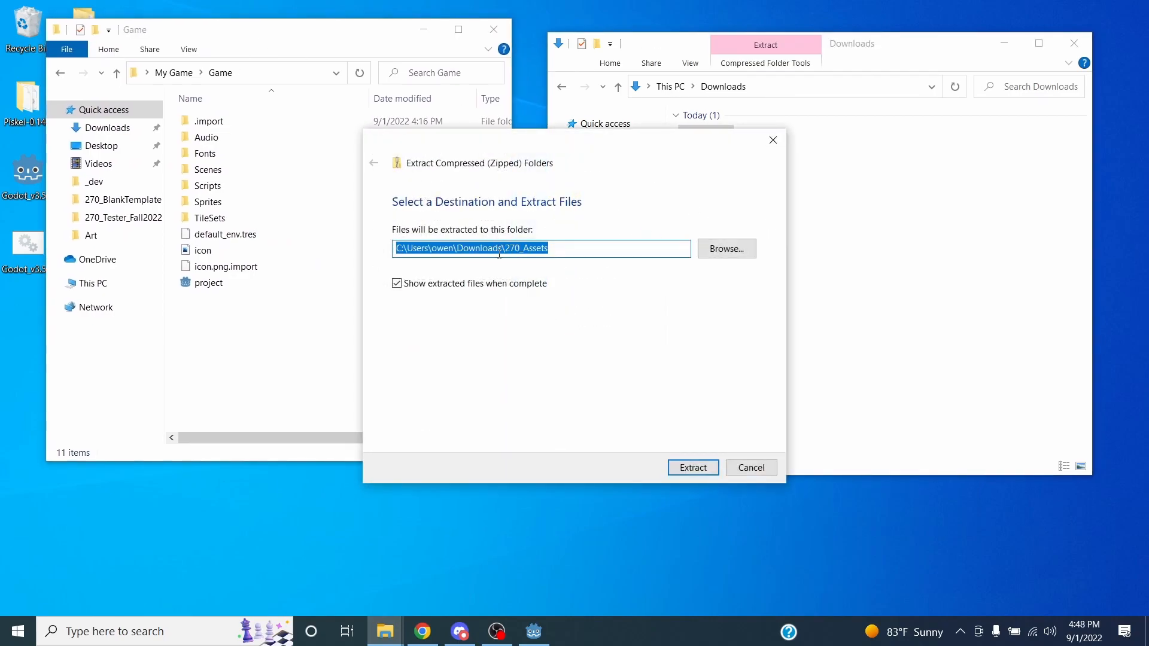
left_click(729, 248)
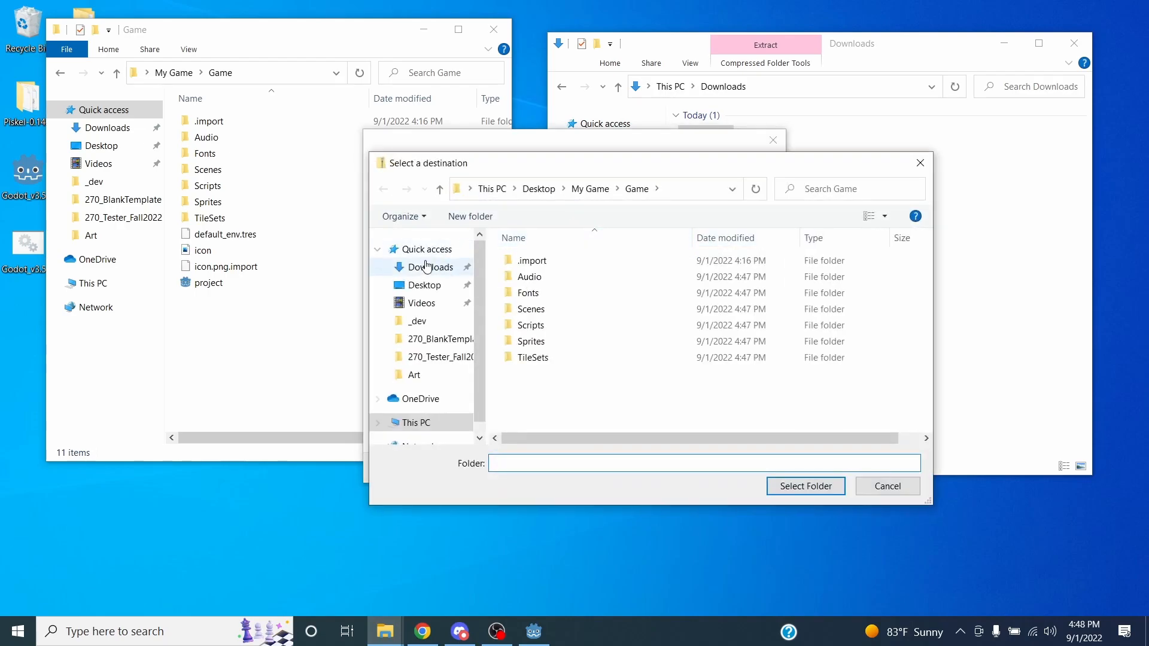
left_click(424, 286)
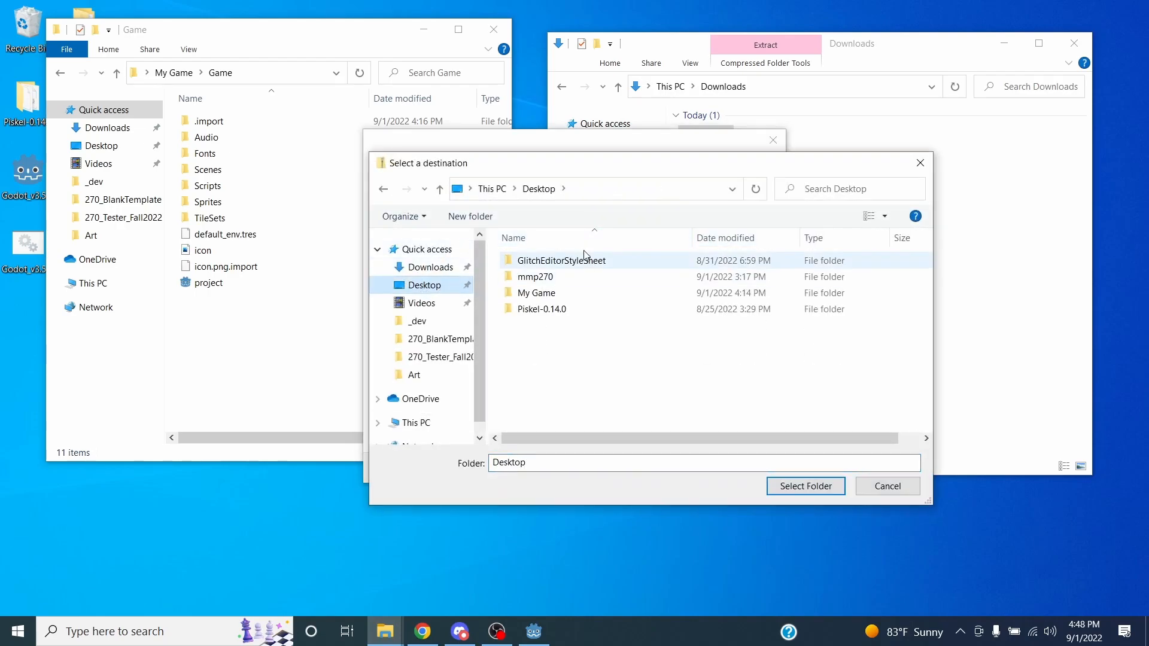
left_click(553, 293)
double_click(553, 293)
double_click(529, 276)
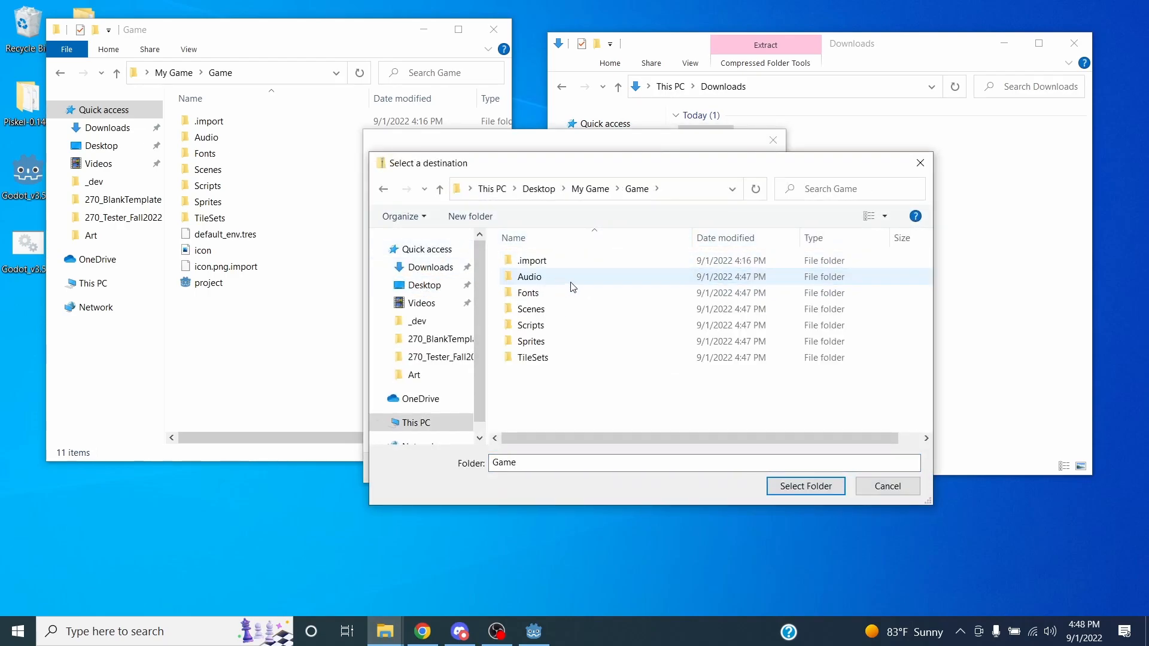
left_click(771, 485)
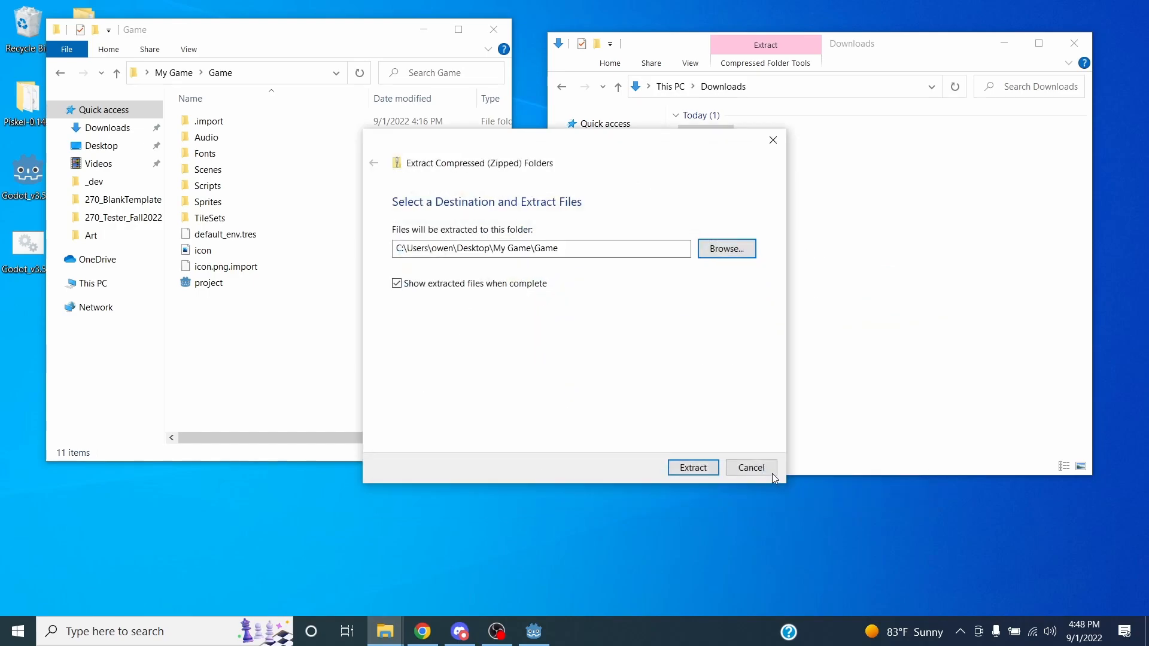
left_click(695, 467)
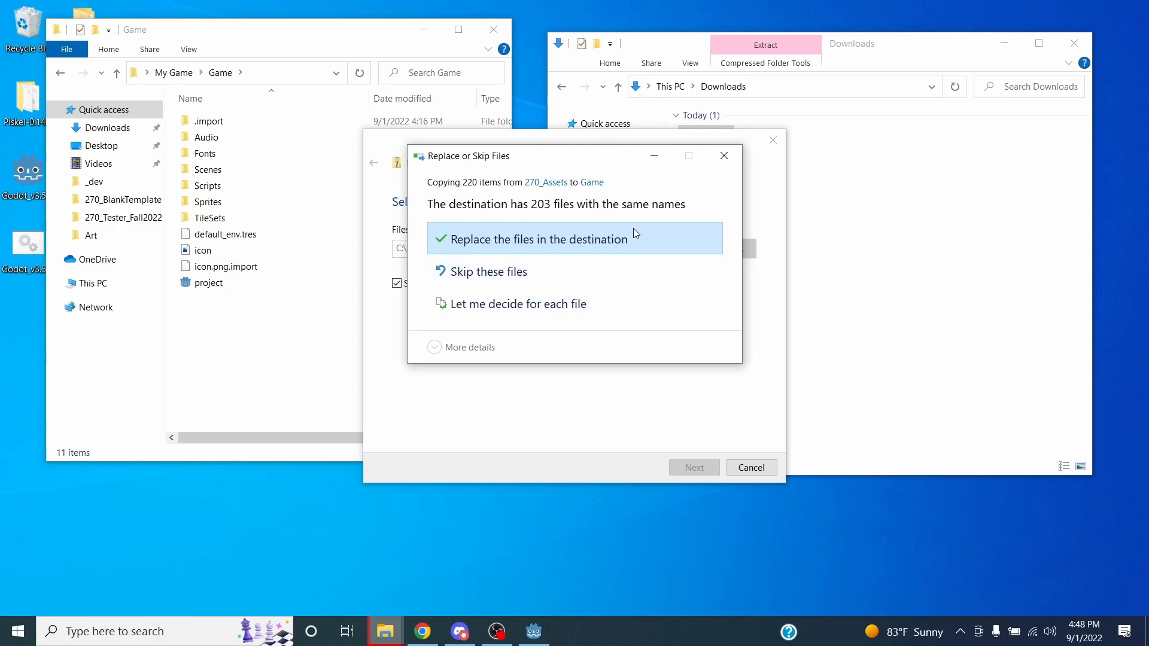
left_click(724, 155)
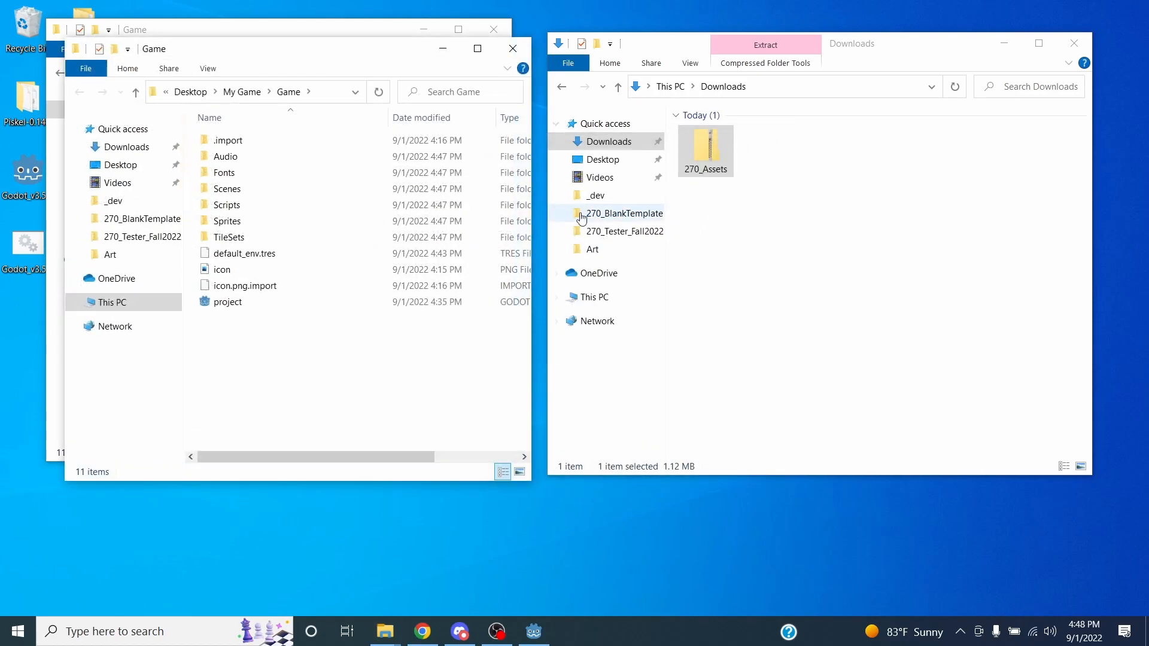
left_click(513, 49)
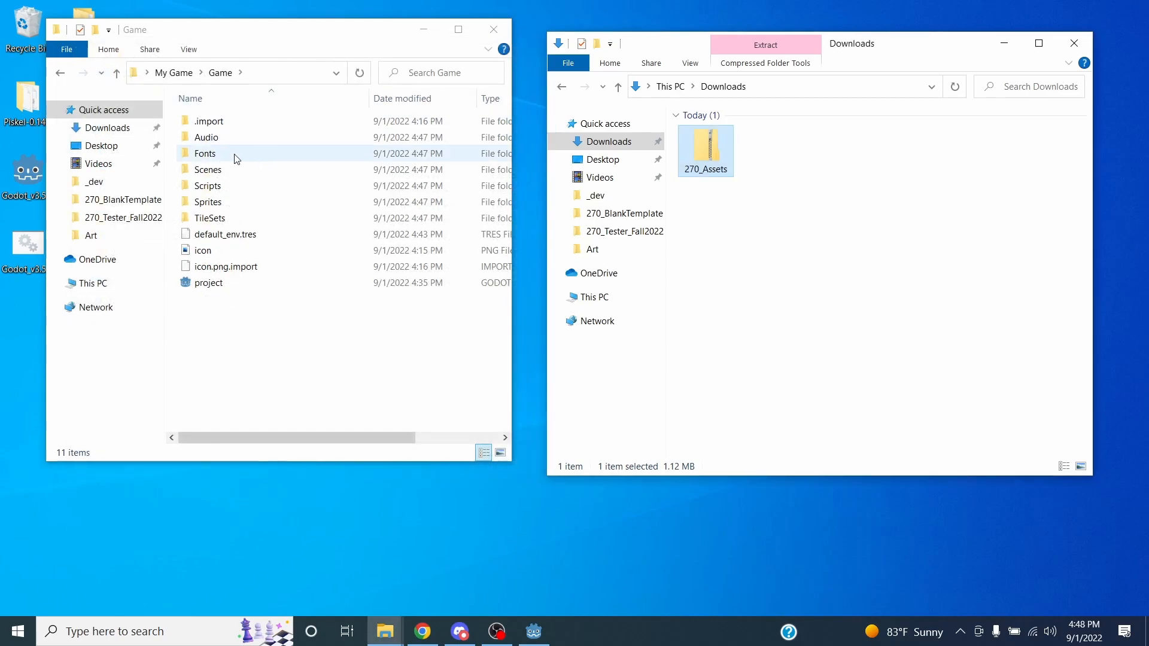
Open the Audio folder inside Game and delete all of its files
double_click(230, 140)
left_click(220, 72)
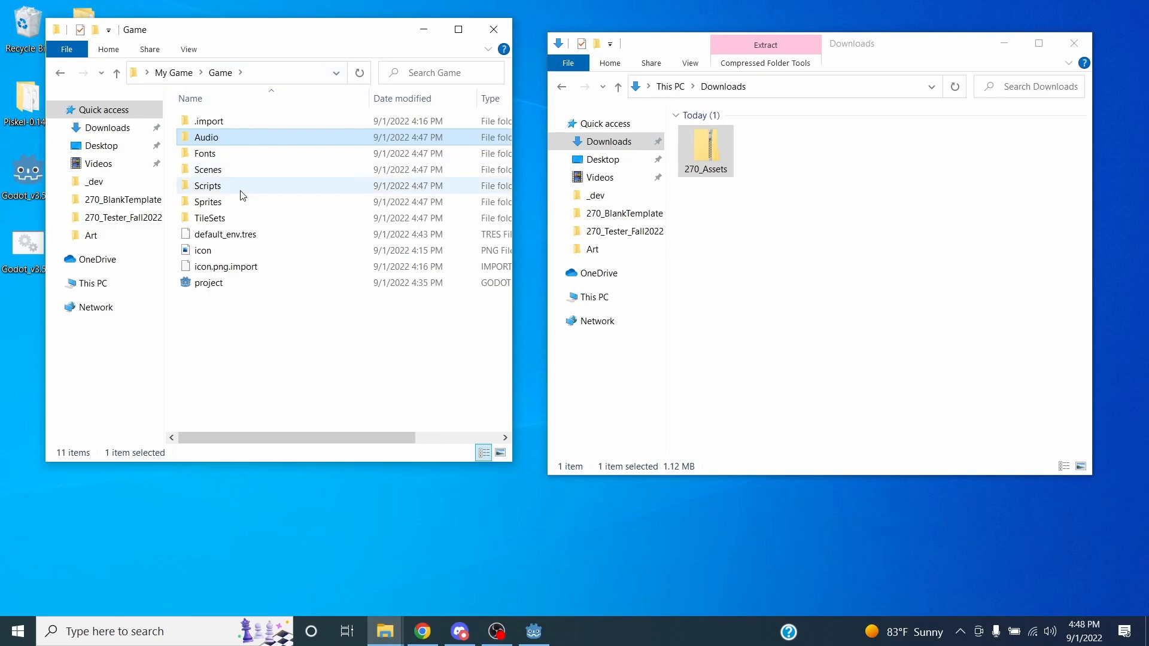
double_click(232, 137)
left_click(250, 170)
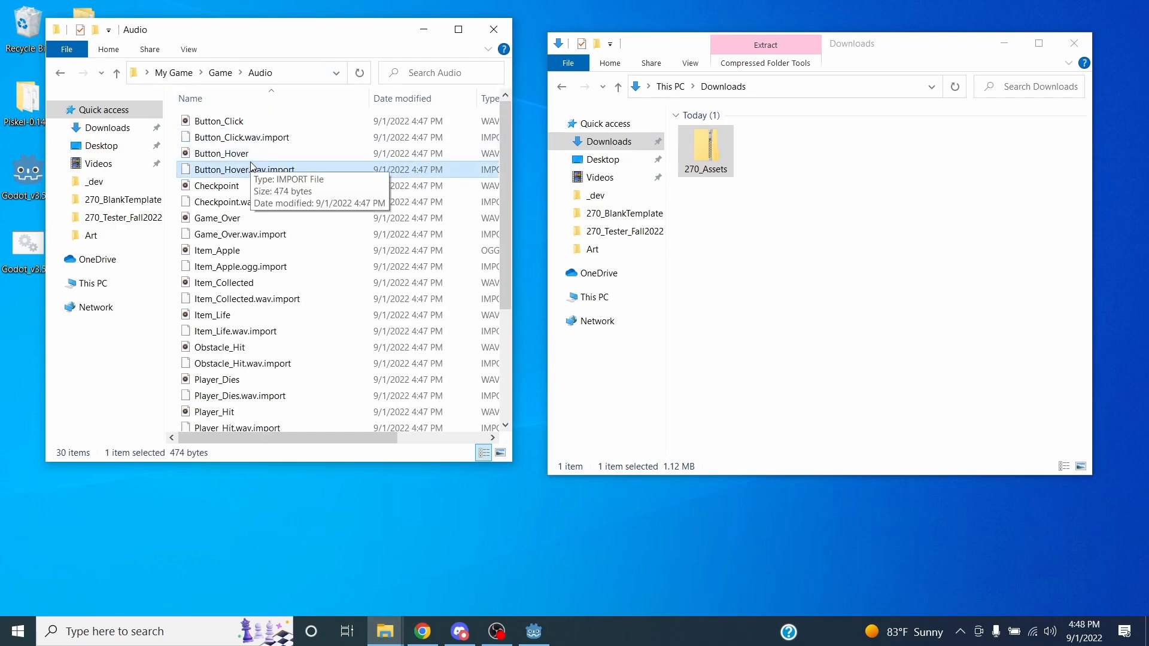
key("ctrl+a")
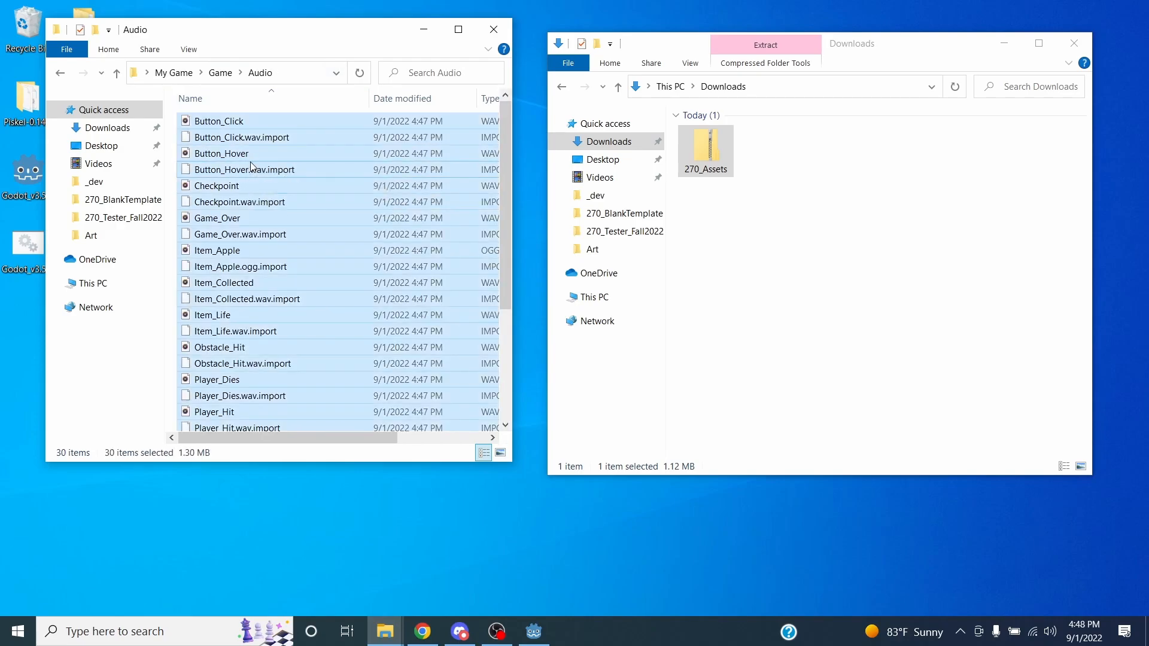
key("Delete")
Delete the Fonts, Scenes, Scripts, Sprites and TileSets folders from the Game folder, and check the contents of Audio
left_click(220, 72)
double_click(223, 154)
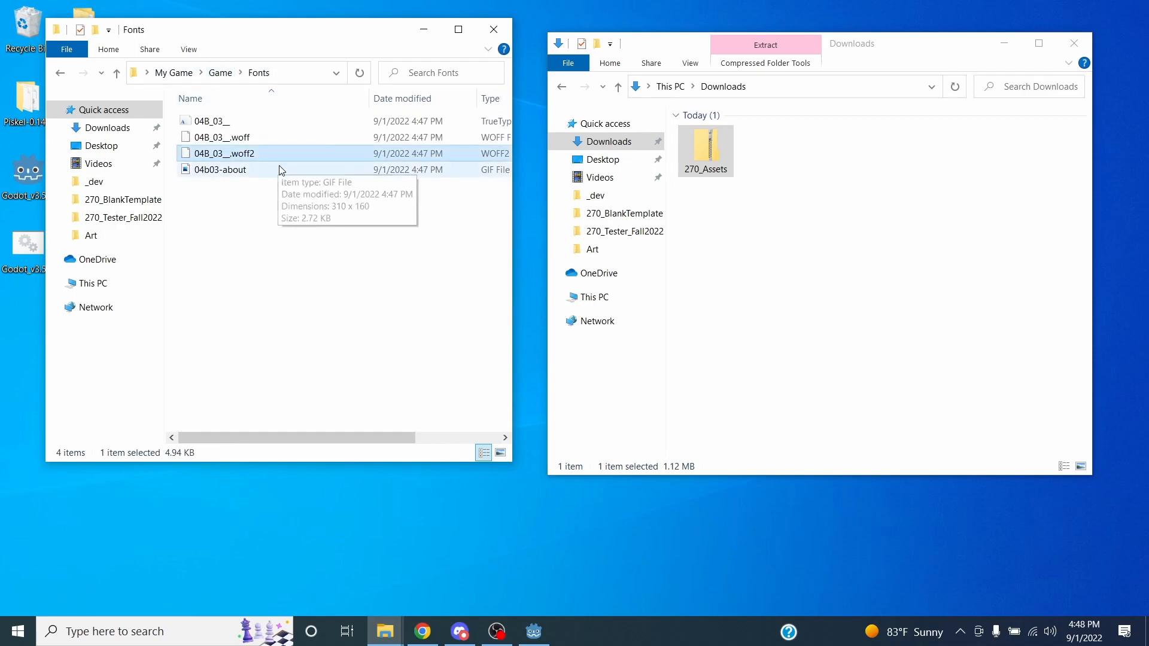
key("ctrl+a")
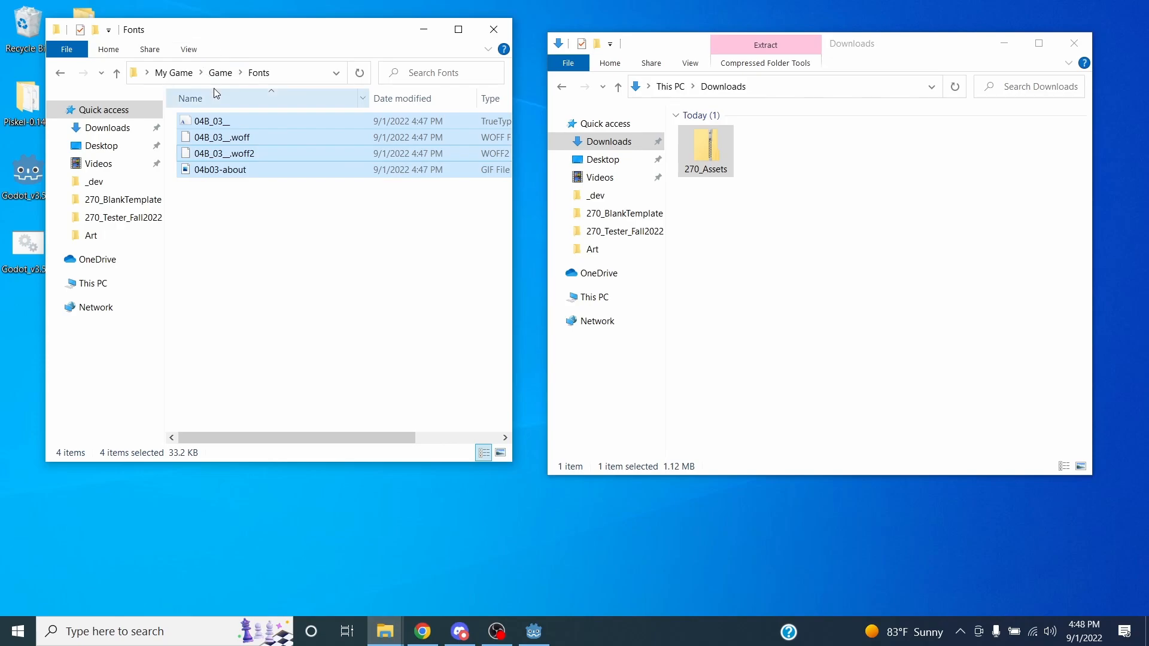
left_click(221, 72)
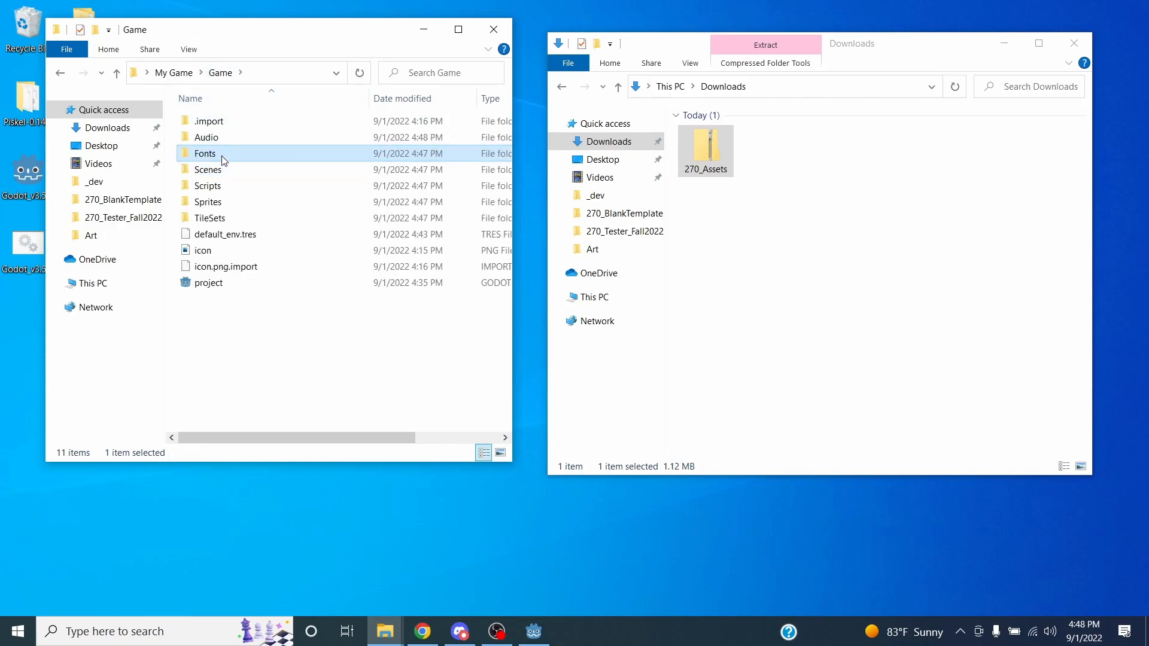
left_click(230, 210, "shift")
right_click(231, 202)
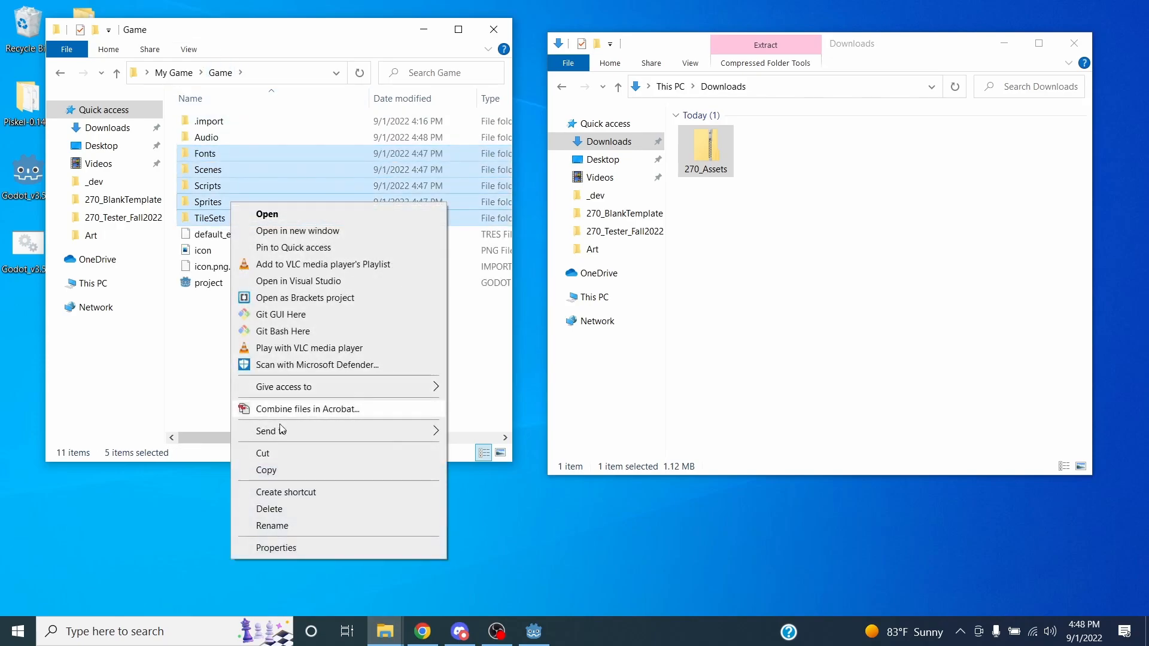
left_click(292, 509)
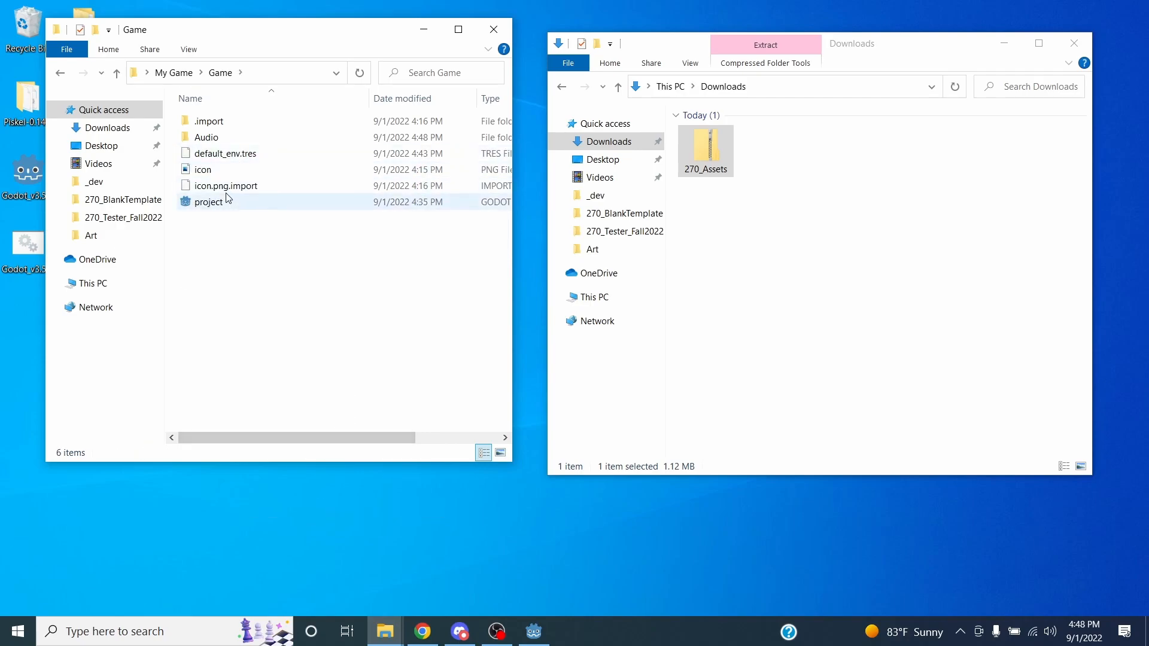
left_click(219, 139)
double_click(220, 141)
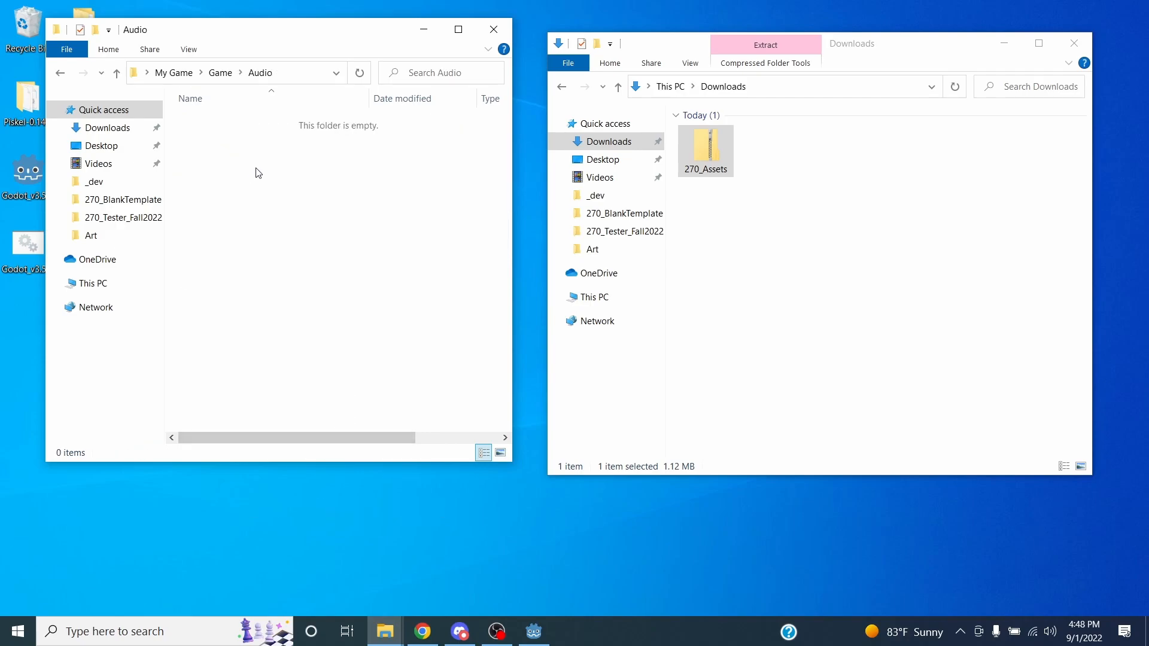
left_click(221, 73)
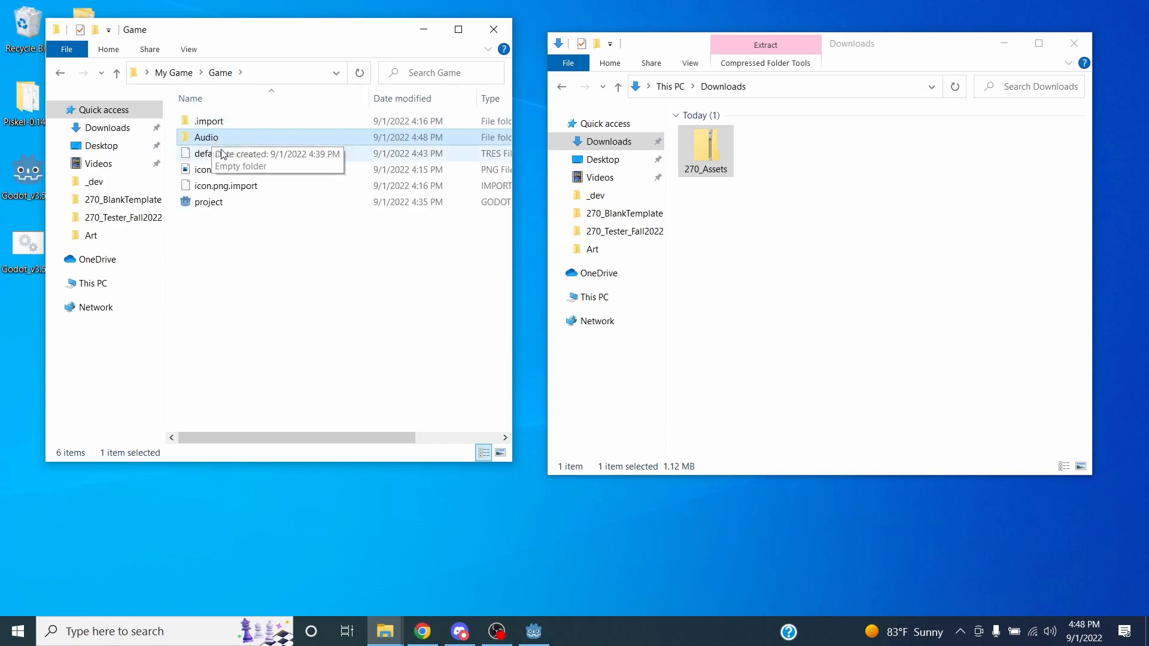
Create a new folder named Scenes inside the Game folder
left_click(216, 271)
right_click(218, 250)
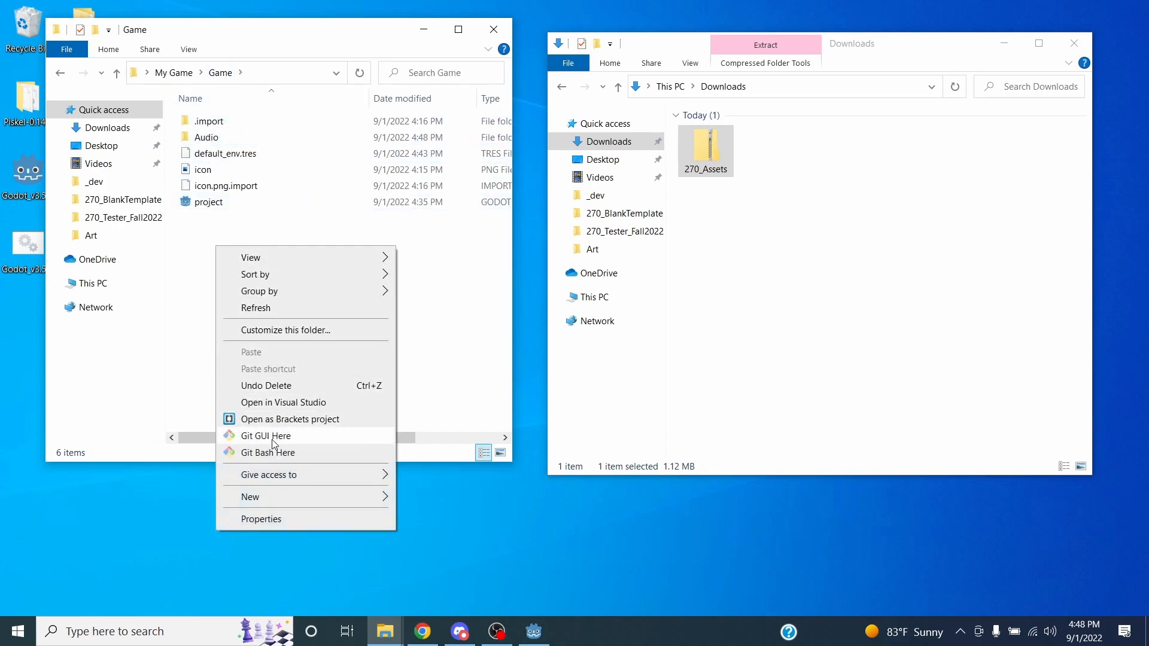
mouse_move(283, 502)
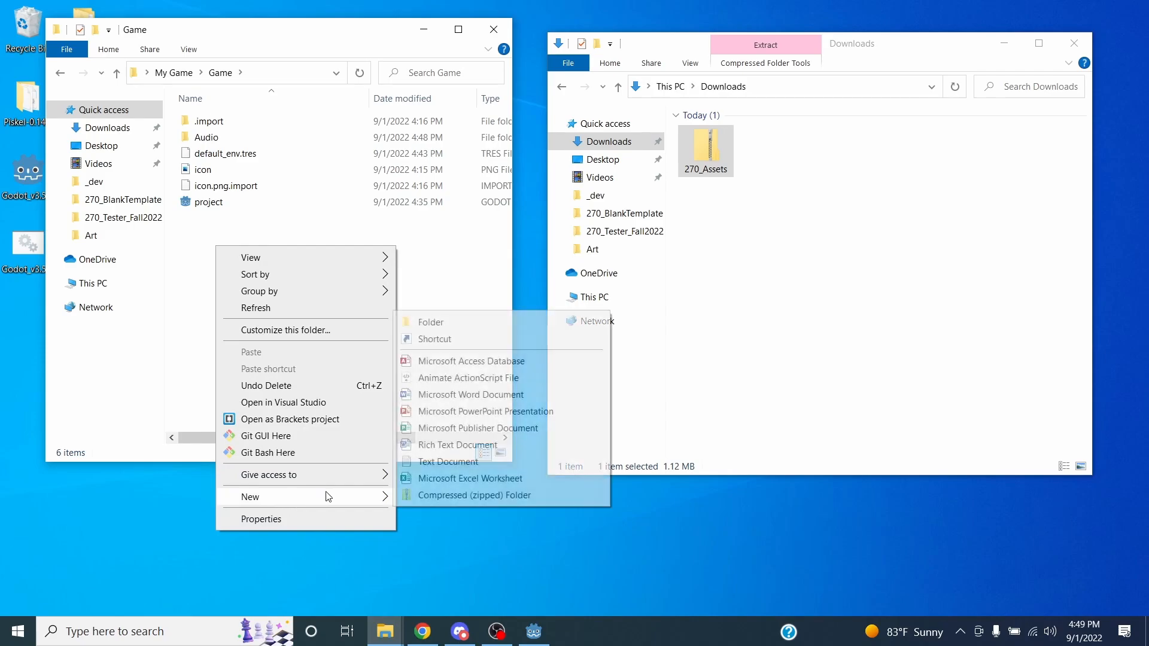
left_click(449, 321)
type("Scenes")
key("Return")
Create a new folder named Scripts inside the Game folder
left_click(232, 256)
right_click(232, 256)
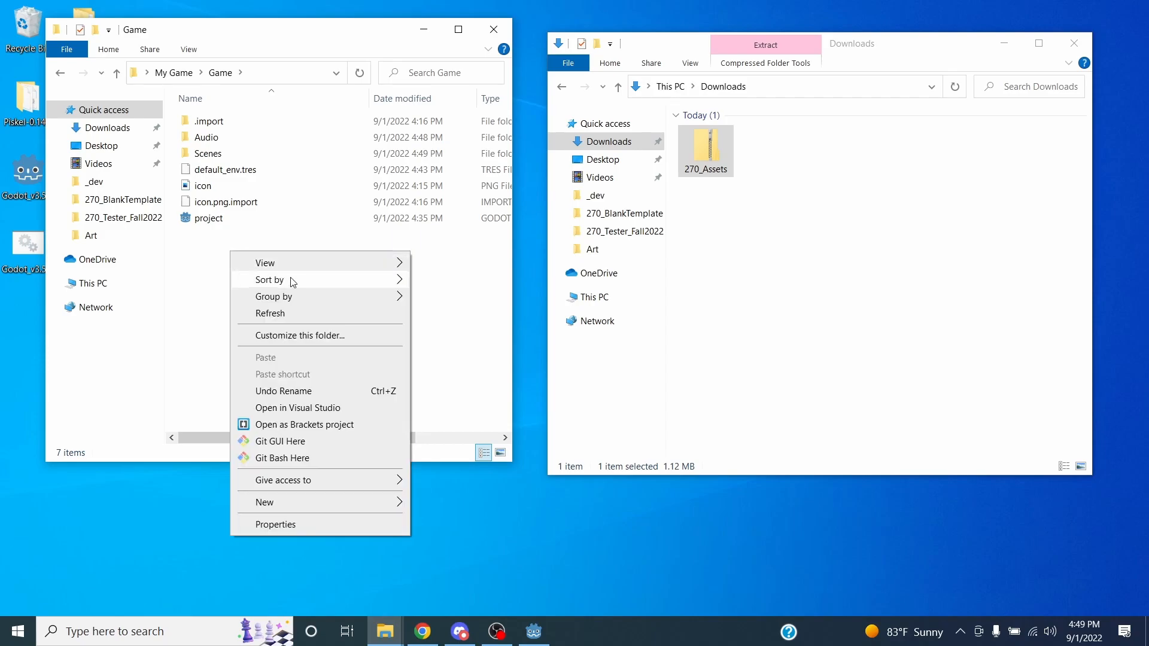
mouse_move(321, 504)
left_click(464, 327)
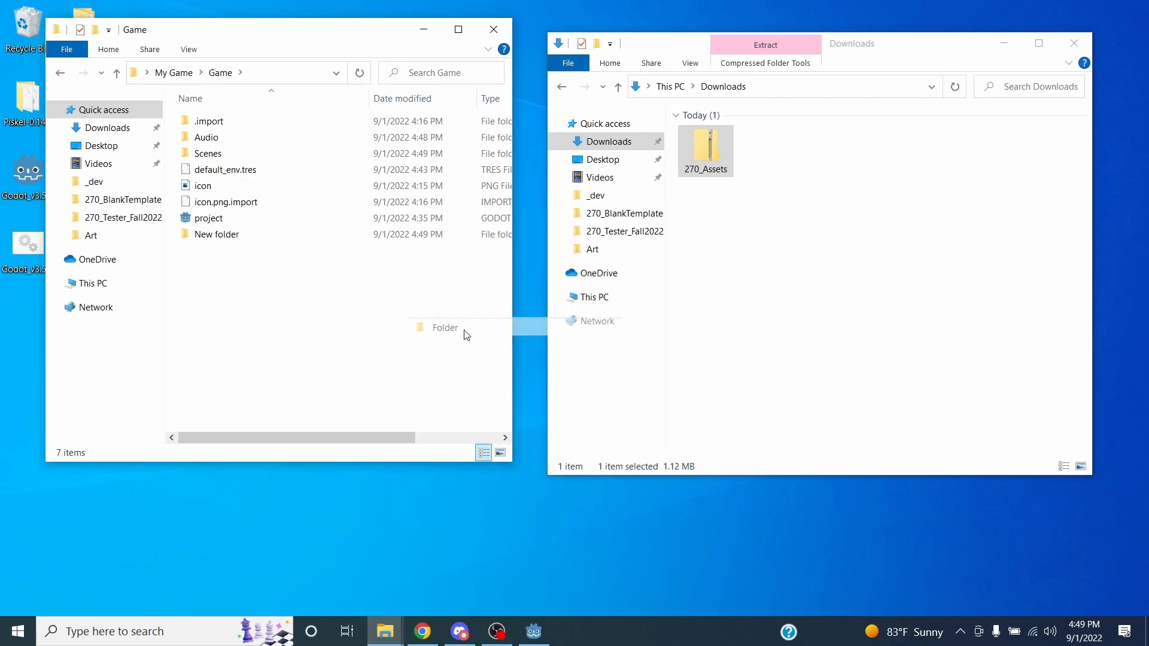
type("Scripts")
key("Return")
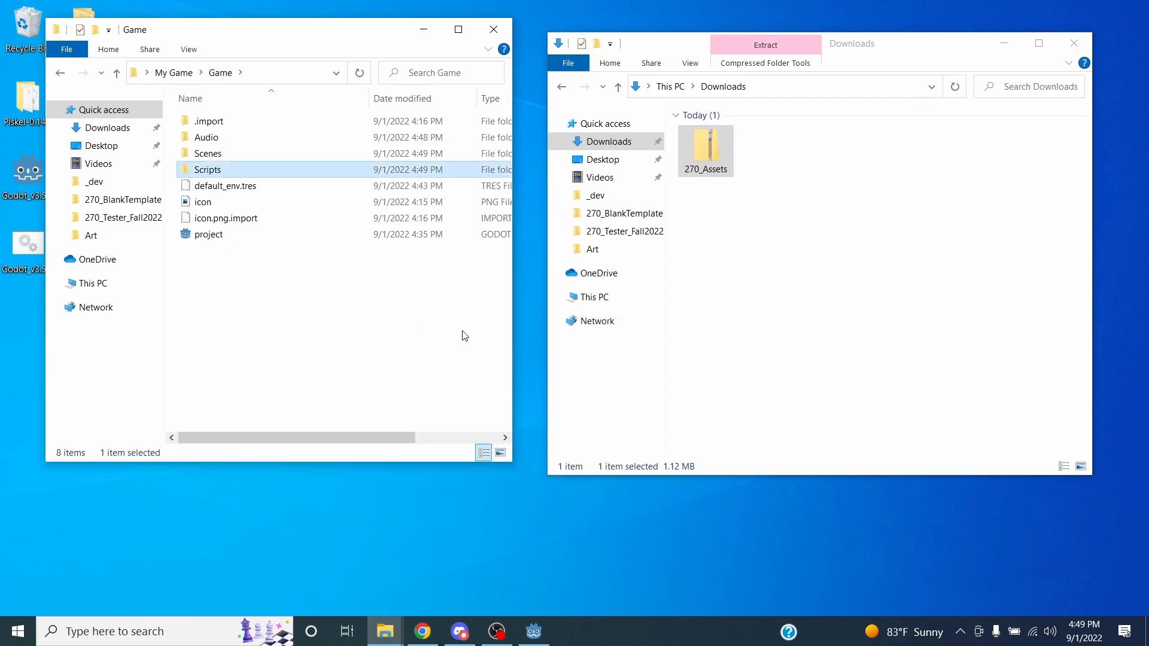
Create a new folder named Sprites inside the Game folder
right_click(250, 286)
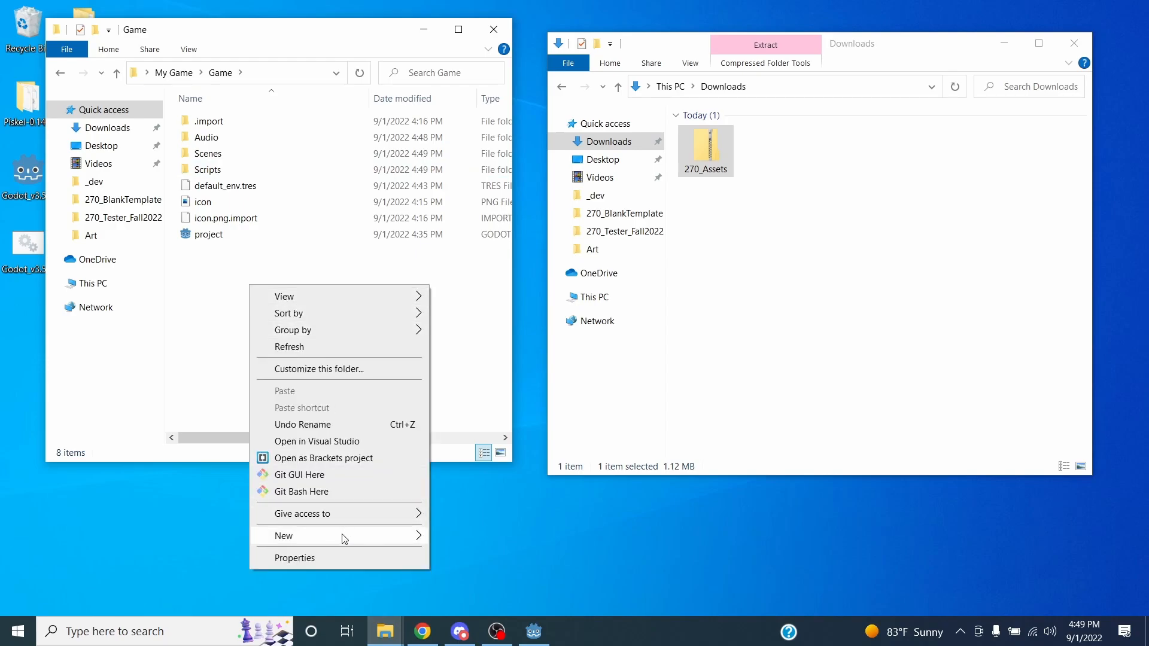
mouse_move(389, 535)
left_click(489, 360)
type("S")
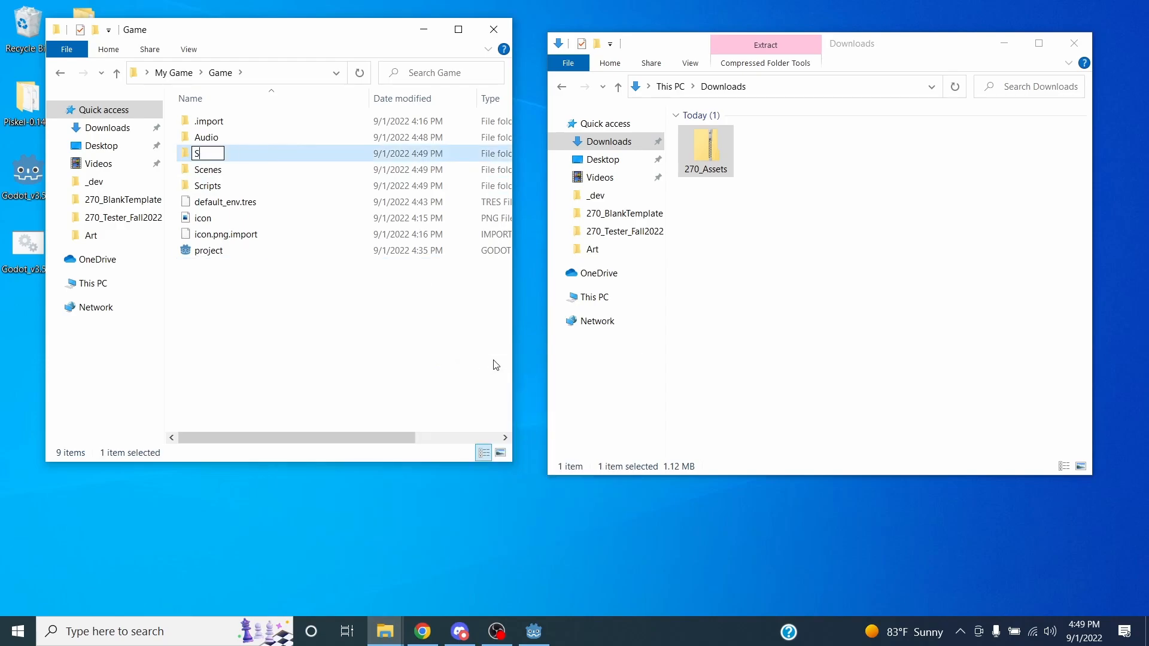
type("piites")
key("Return")
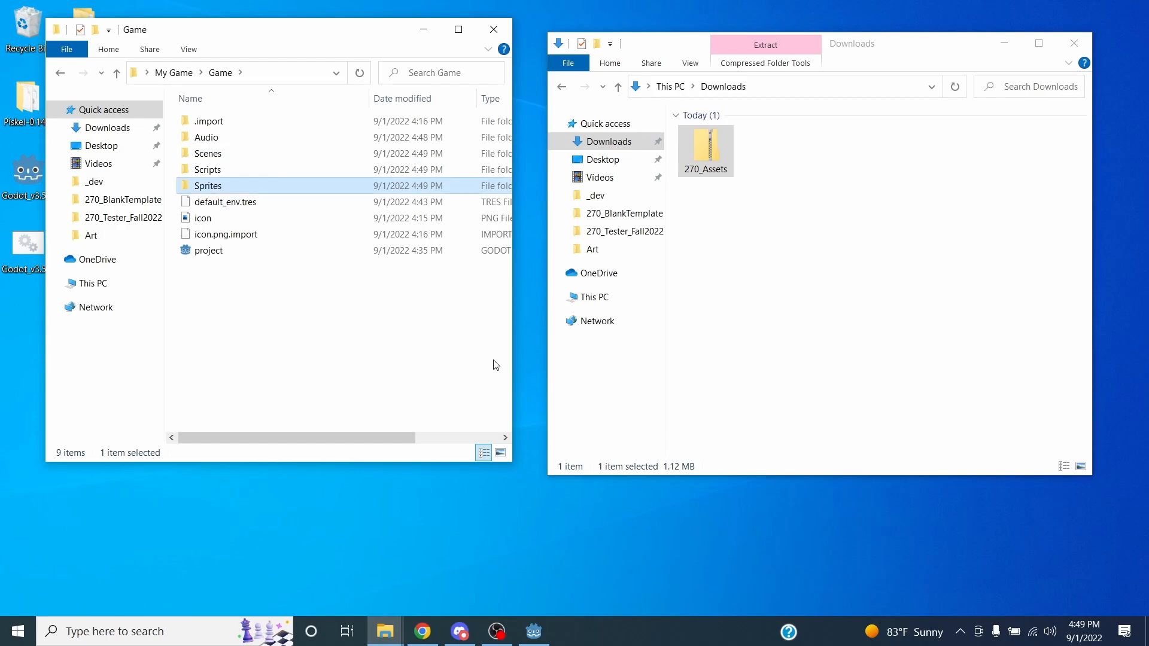
Extract the 270_Assets archive into its own folder in Downloads, and close the window showing the extracted files
left_click(796, 179)
left_click(716, 143)
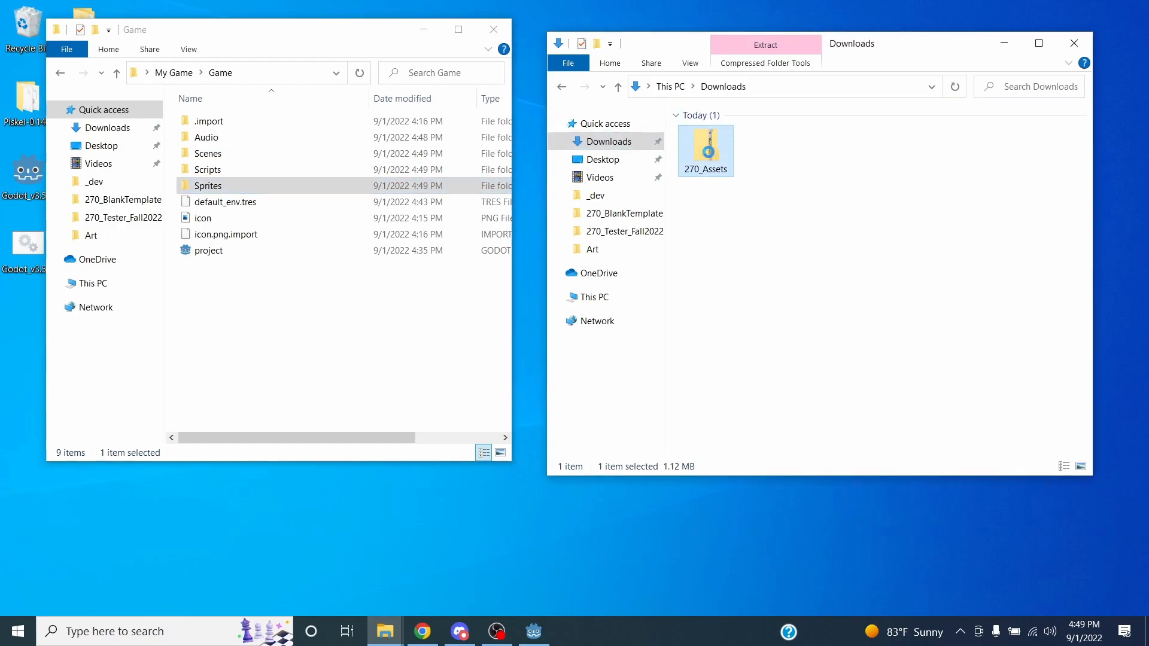
right_click(710, 156)
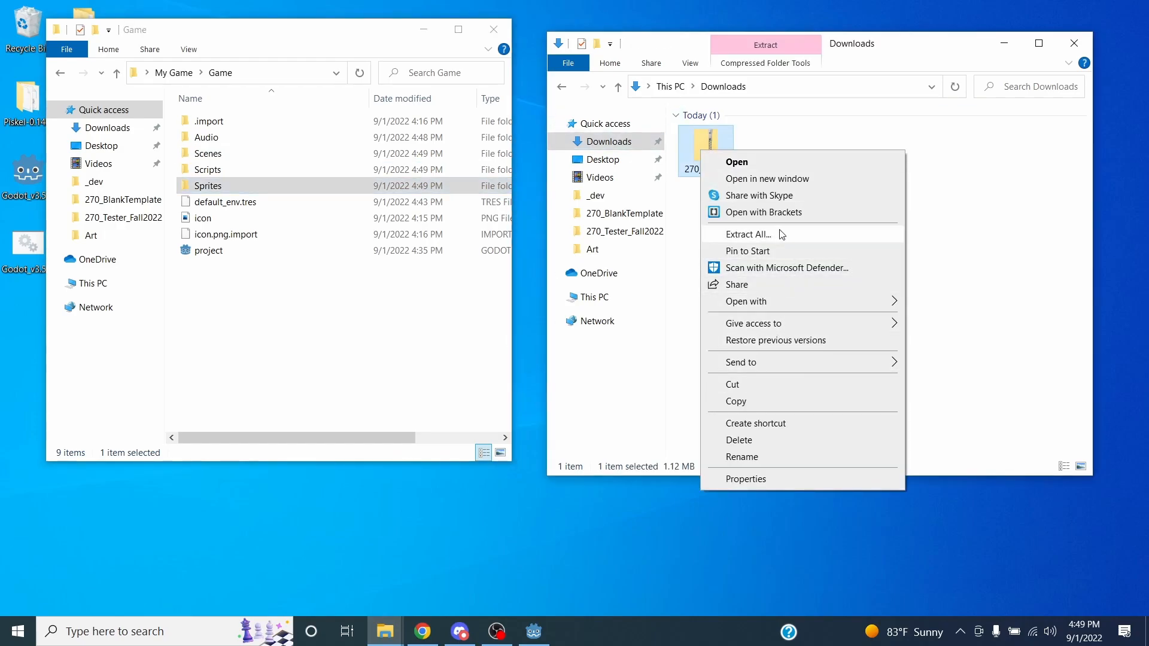
left_click(747, 234)
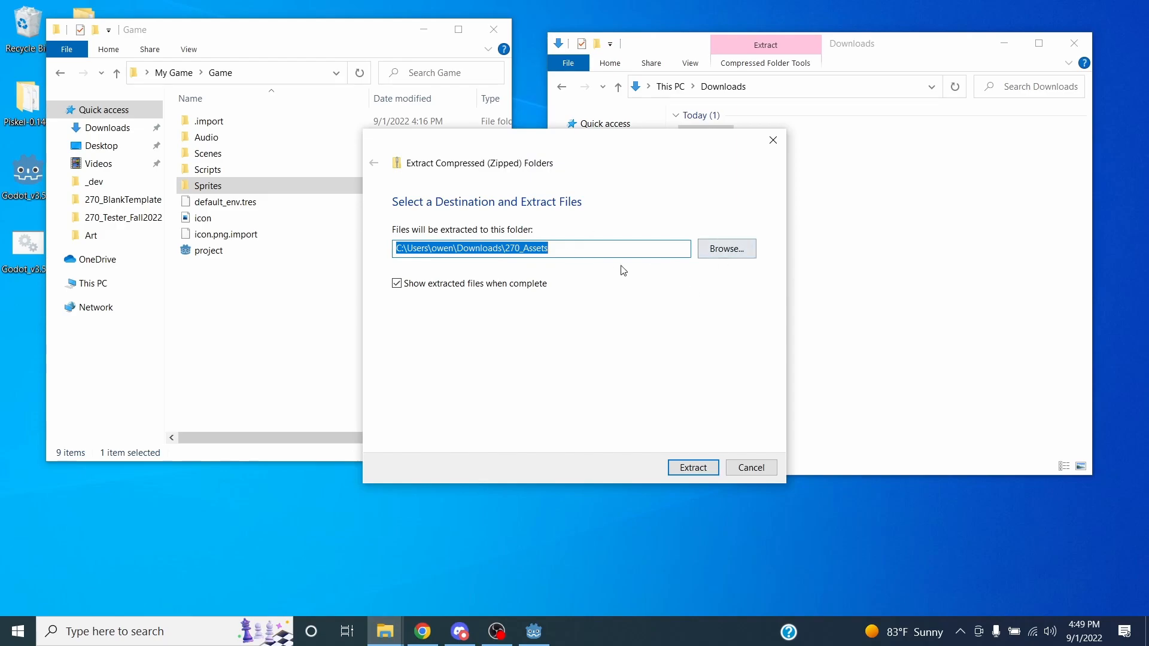
left_click(697, 467)
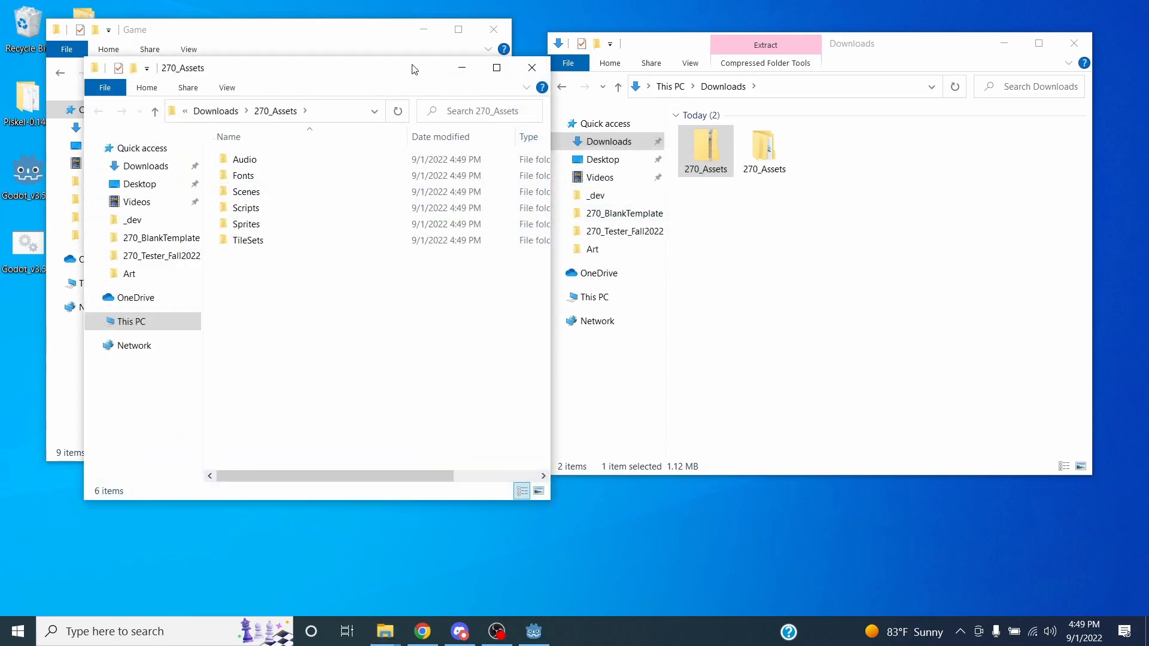
left_click(532, 67)
Check the contents of the extracted 270_Assets folder and move the folder from Downloads into the Game folder
left_click(764, 148)
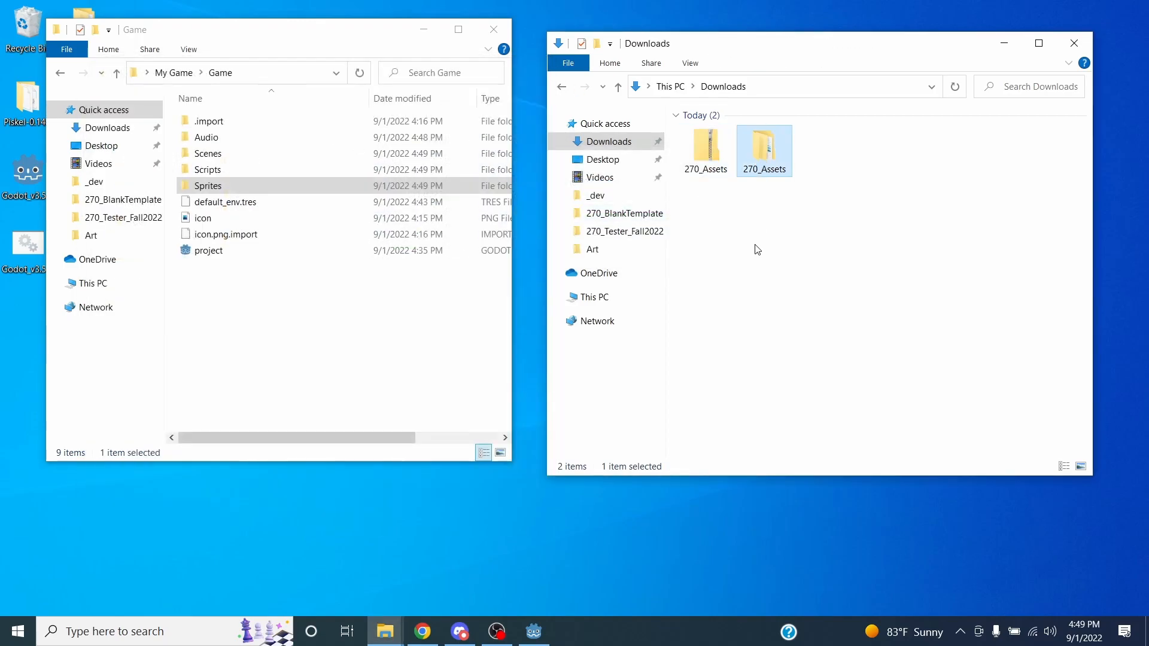
double_click(767, 151)
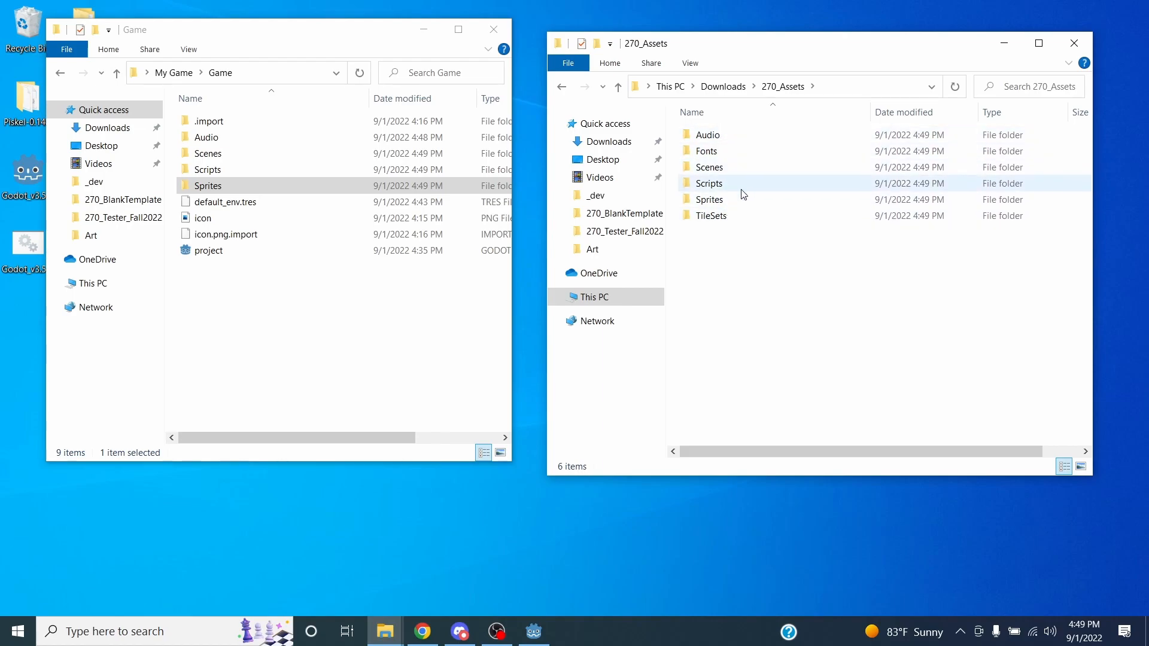
left_click(722, 86)
left_click_drag(782, 151, 351, 312)
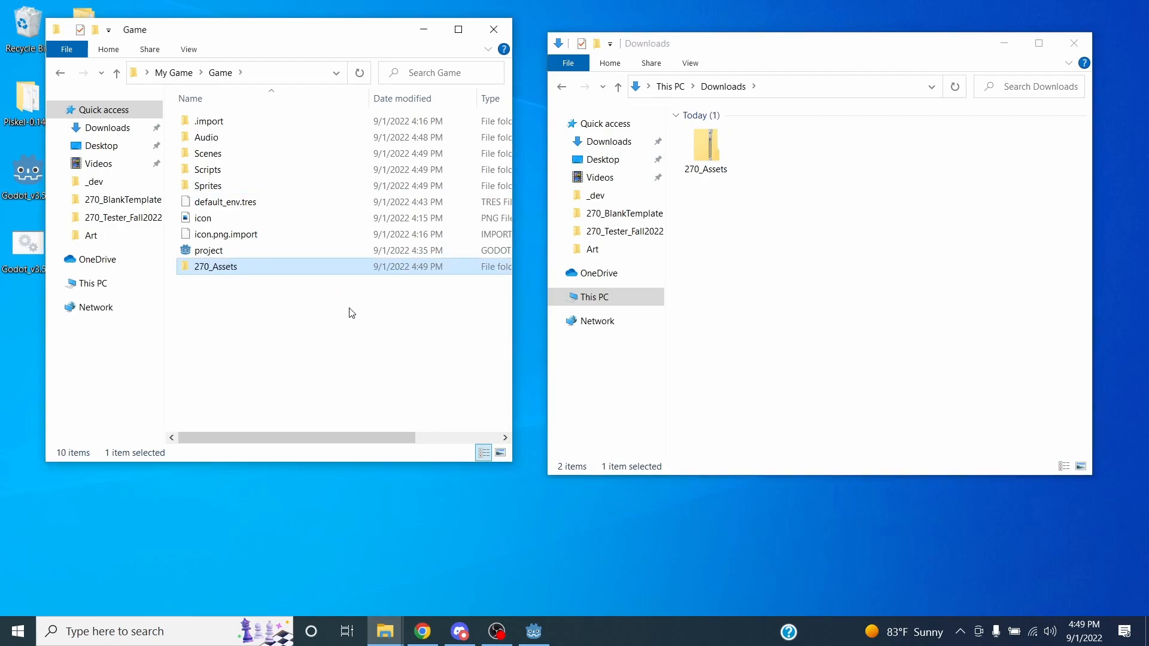
left_click(758, 176)
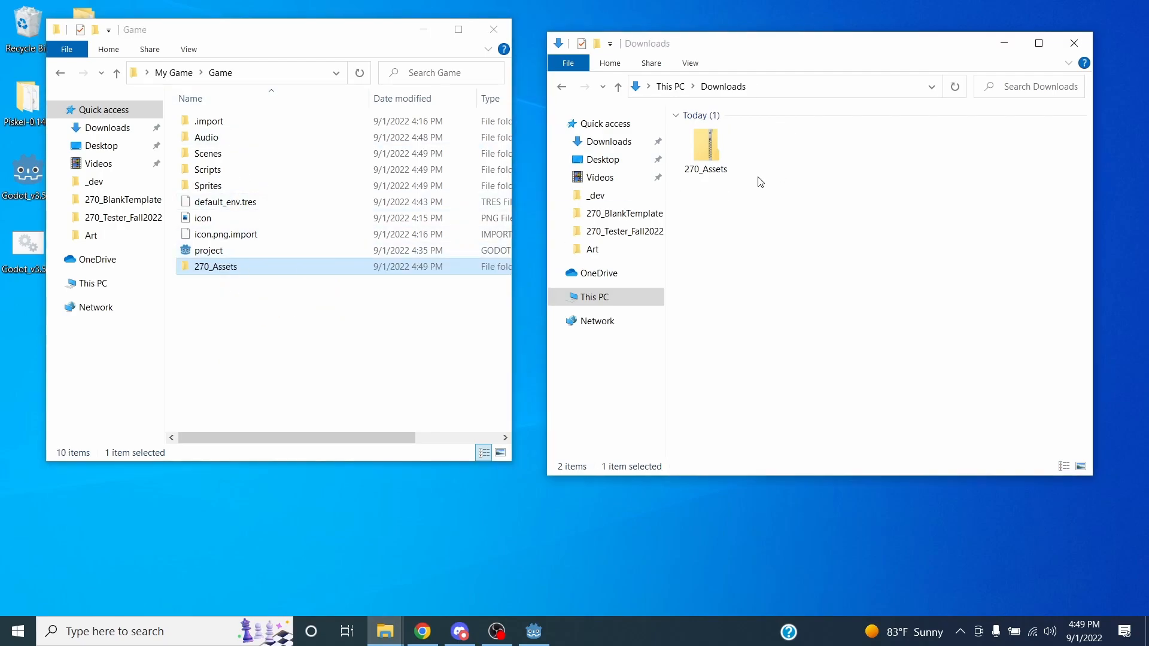
left_click(334, 55)
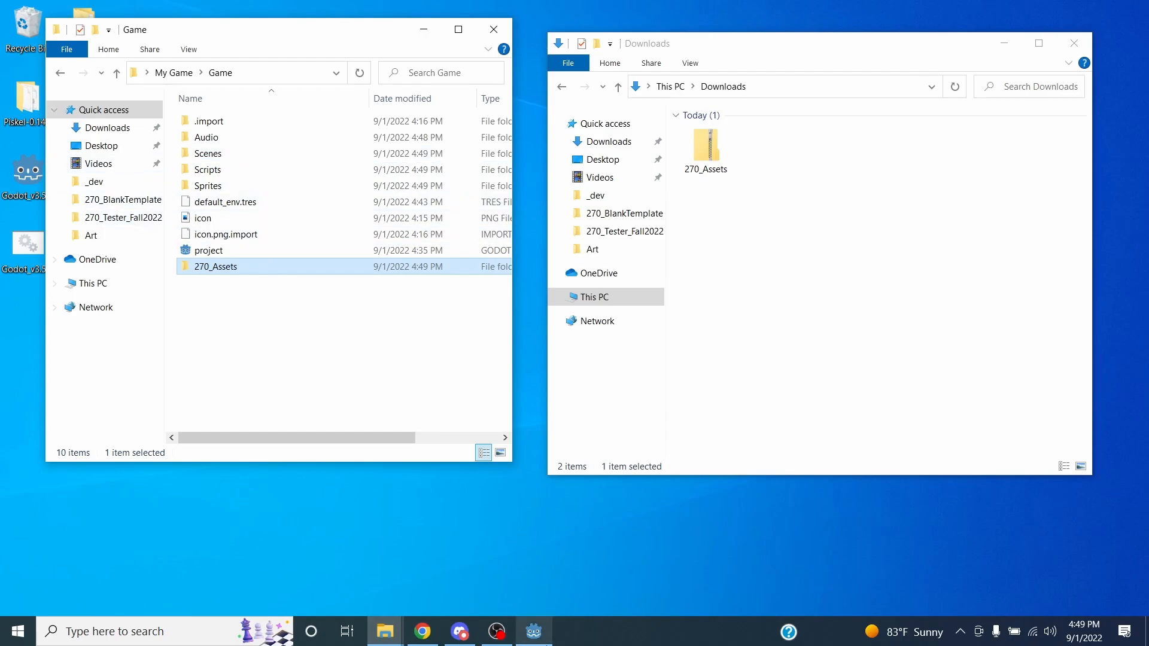
Switch to Godot and examine the subfolders of 270_Assets in the project's file system
left_click(533, 631)
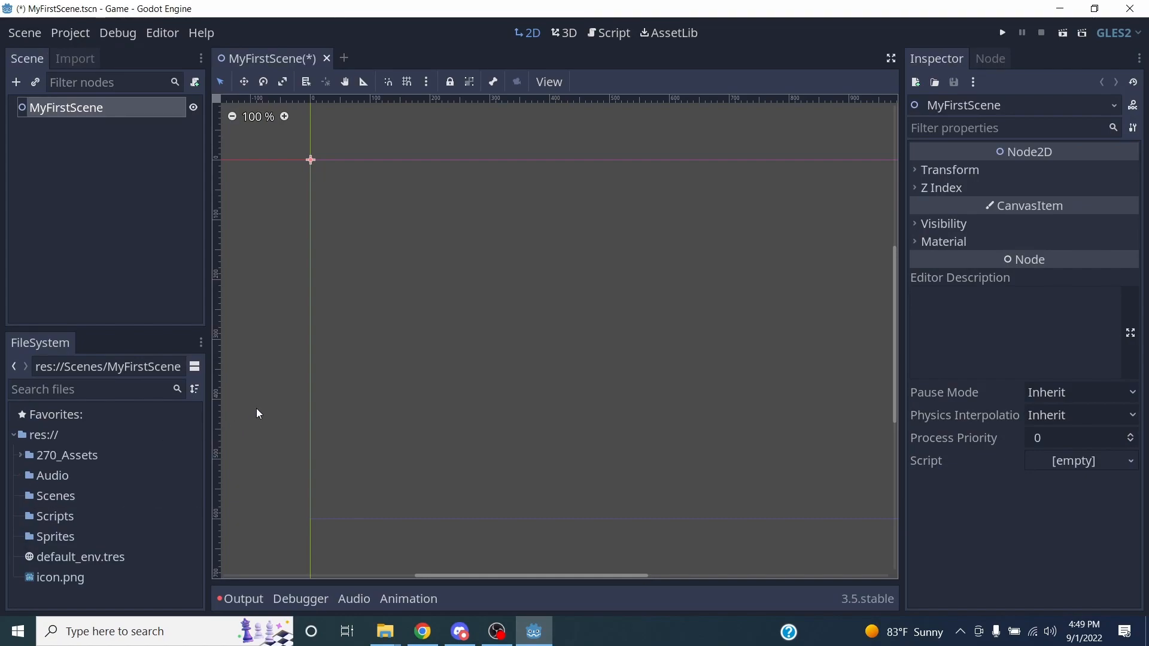
left_click(67, 458)
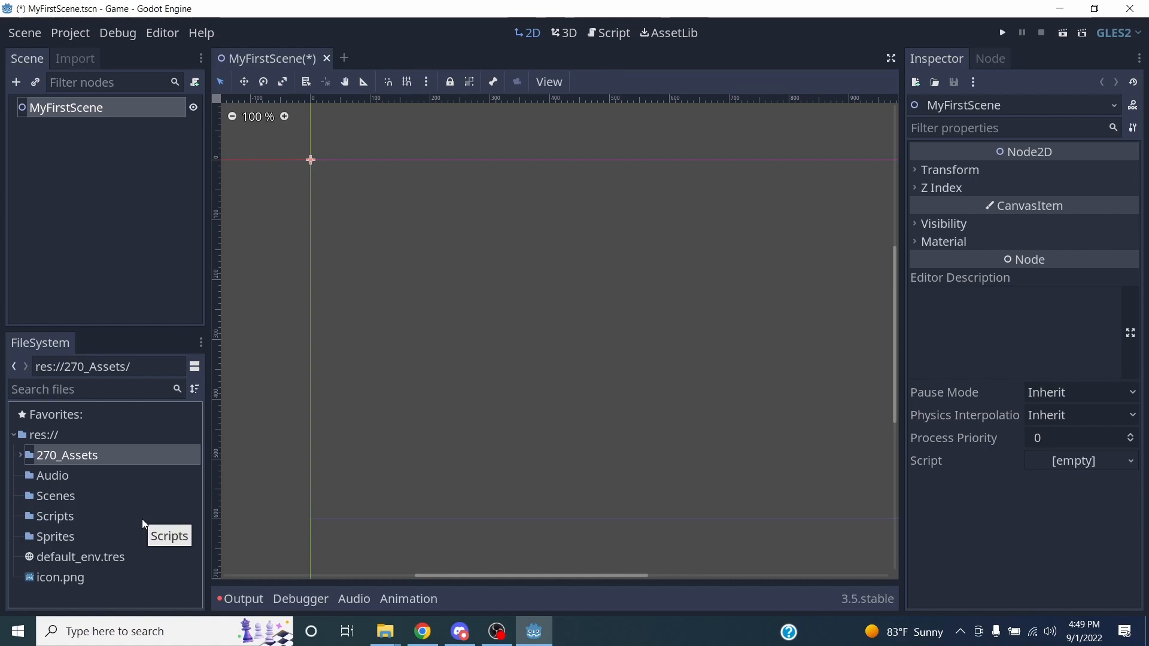
left_click(21, 455)
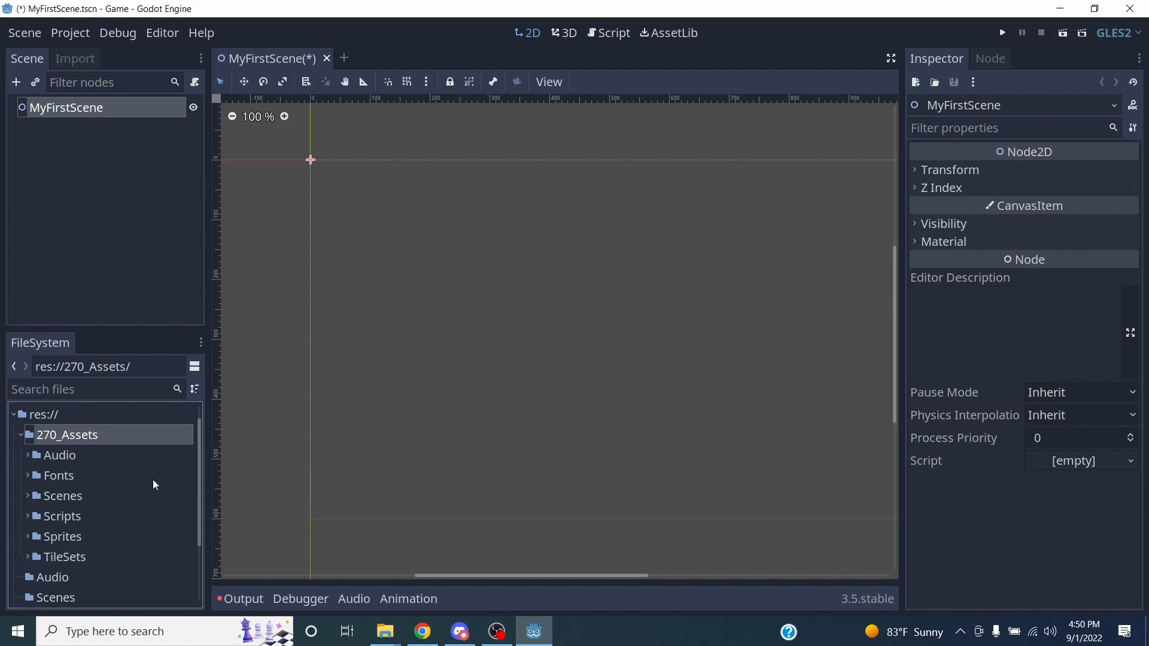
scroll(152, 482, "down", 2)
scroll(156, 487, "up", 3)
left_click(23, 457)
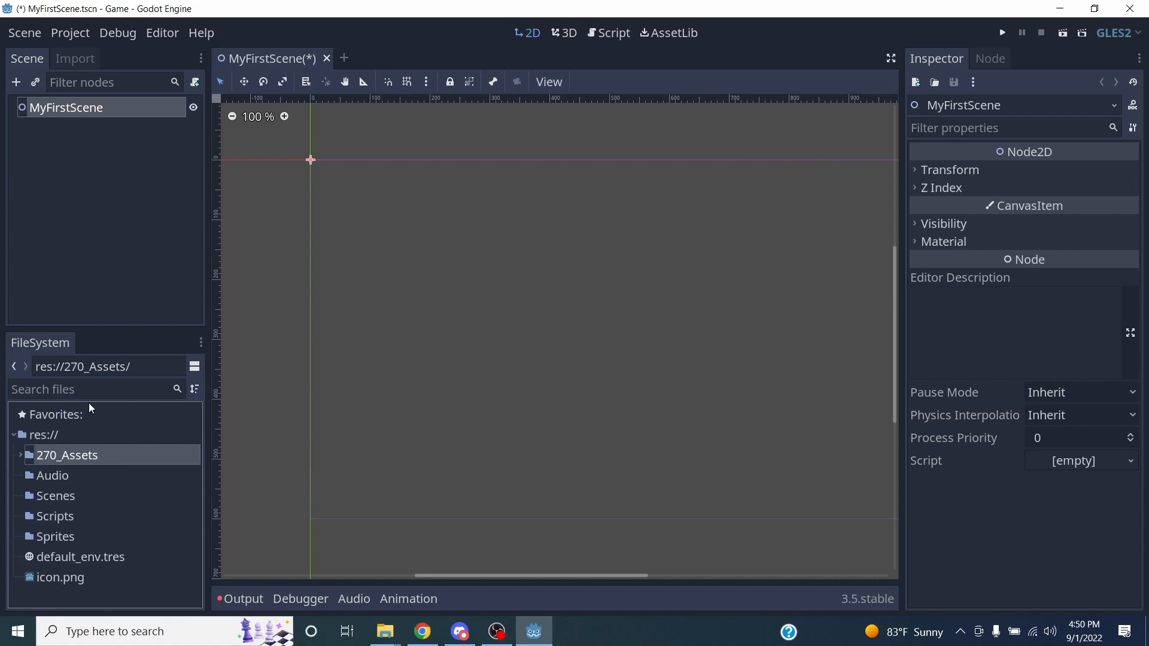
Enlarge the FileSystem dock, save MyFirstScene, and collapse the project's Scenes folder
left_click_drag(126, 331, 123, 223)
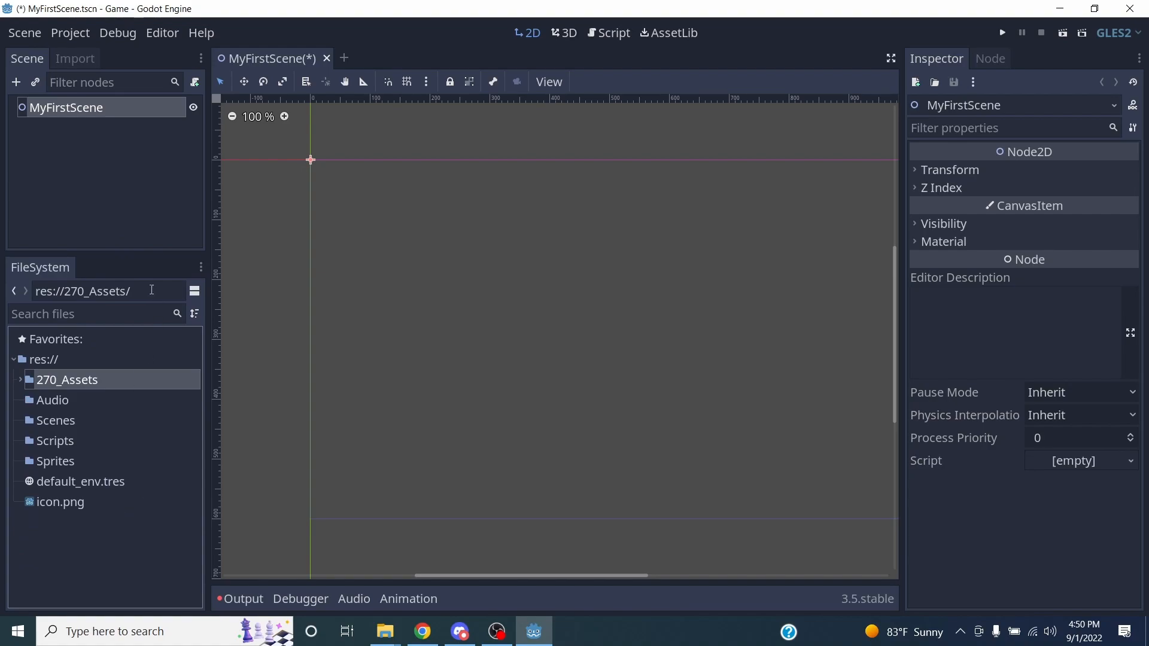
key("ctrl+s")
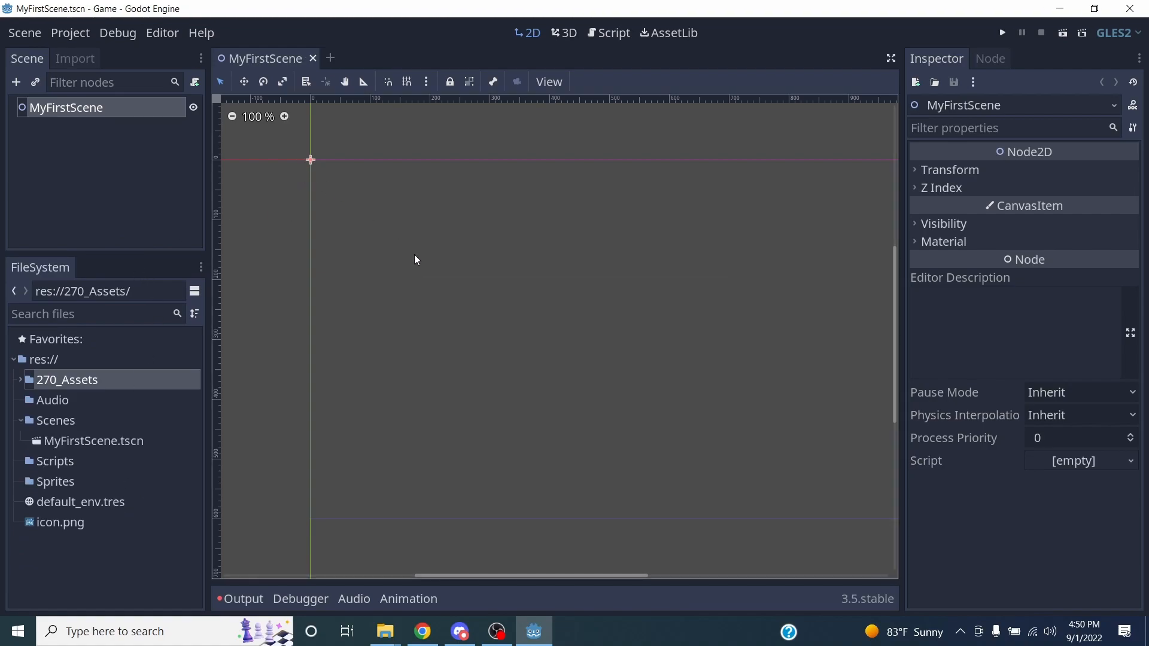
left_click(170, 177)
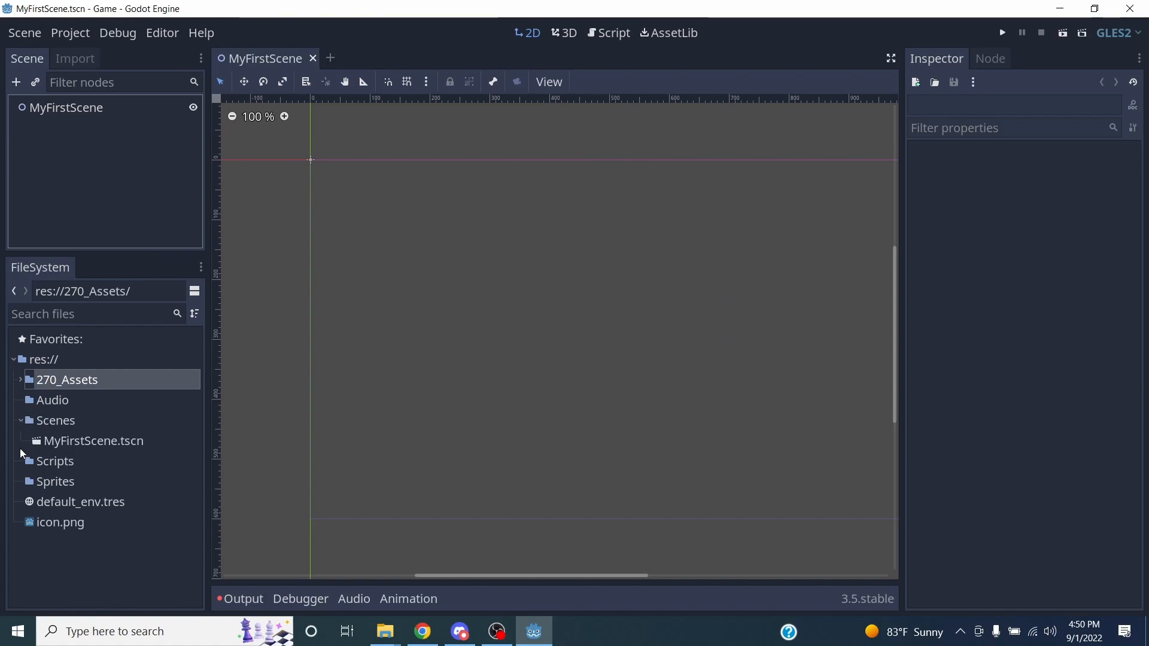
left_click(19, 423)
left_click(20, 423)
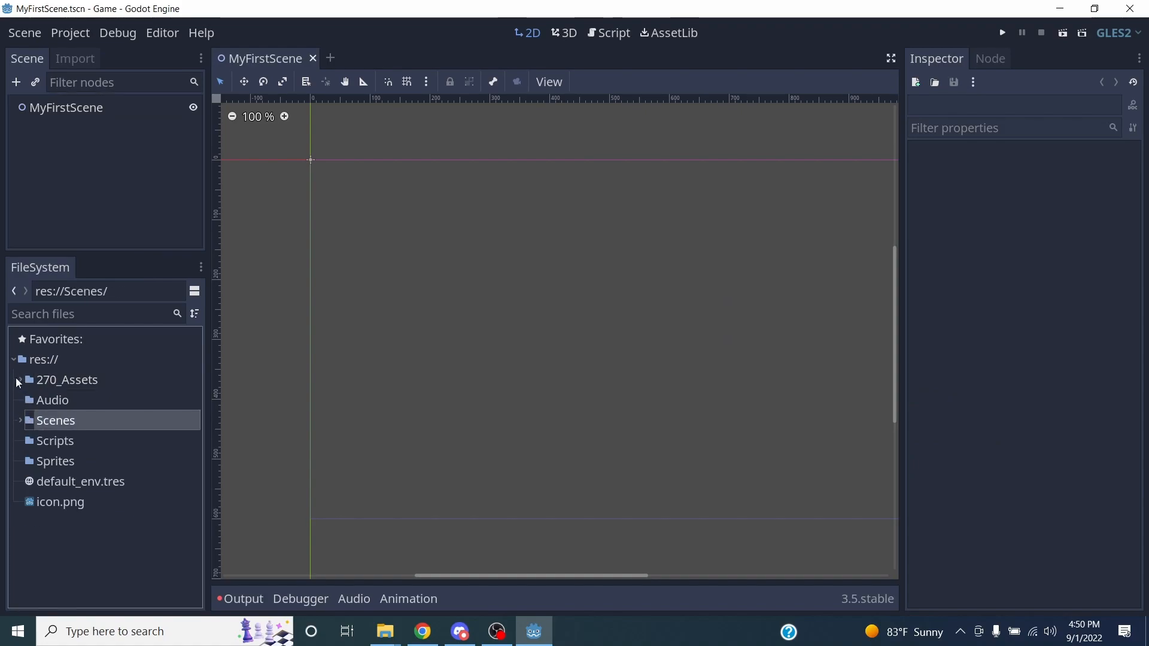
Look through the sprite images in the Sprites folder of 270_Assets, and collapse the folders again
left_click(52, 386)
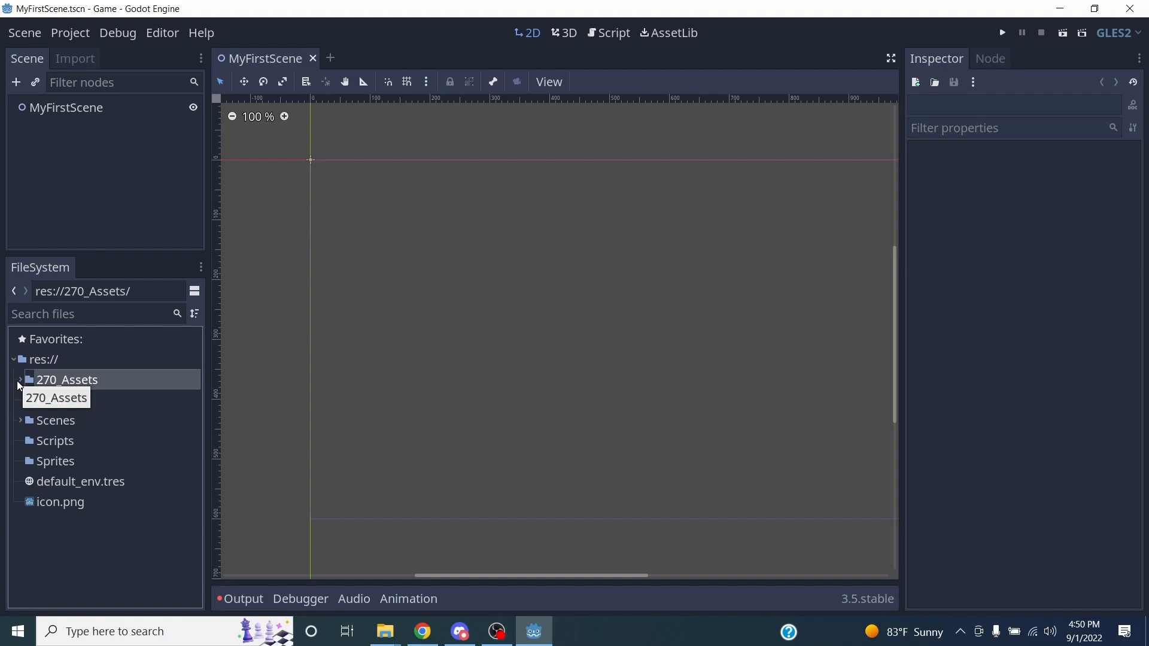
left_click(26, 380)
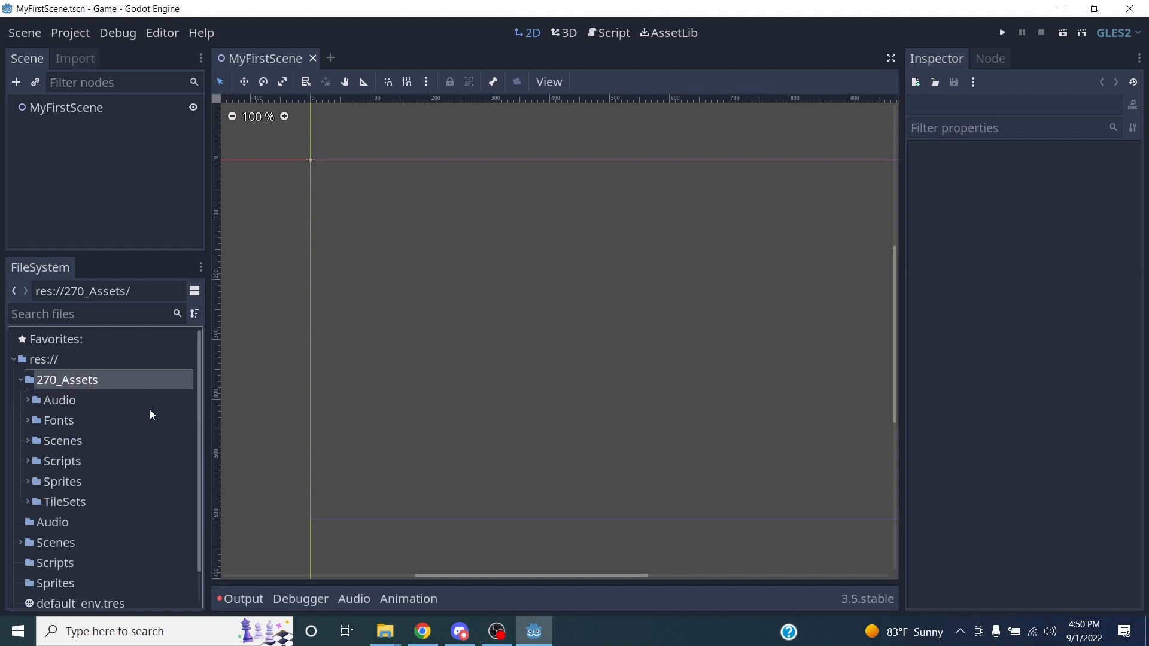
scroll(117, 464, "down", 1)
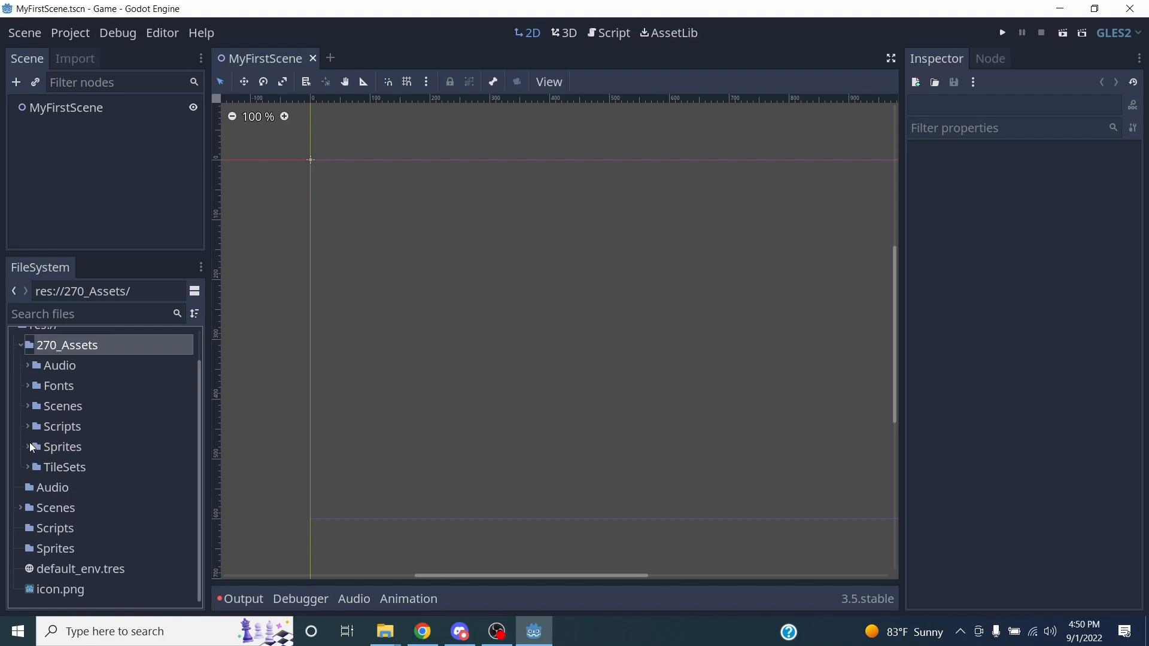
left_click(22, 349)
left_click(22, 379)
left_click(28, 448)
scroll(85, 435, "down", 20)
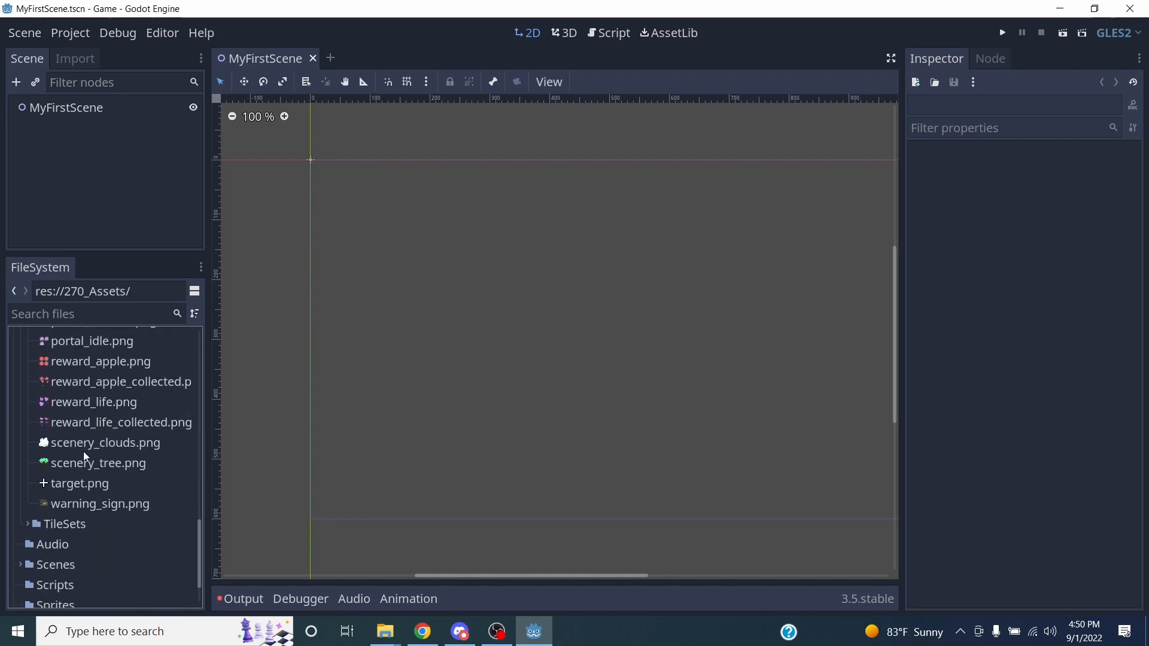
left_click(71, 467)
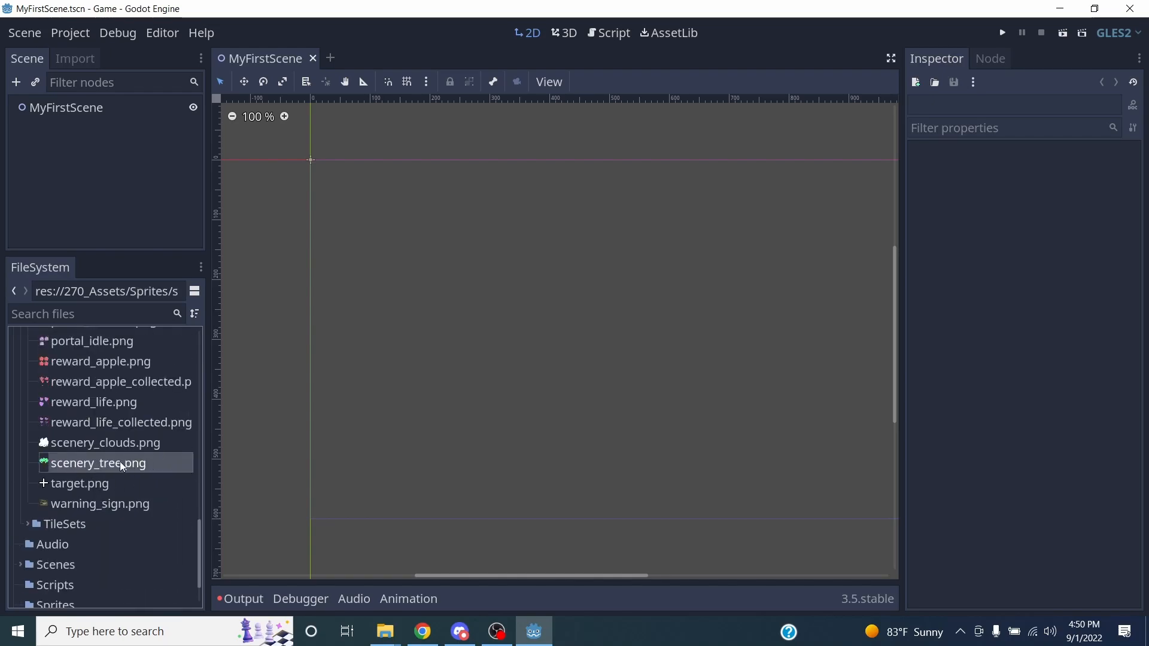
scroll(123, 425, "up", 5)
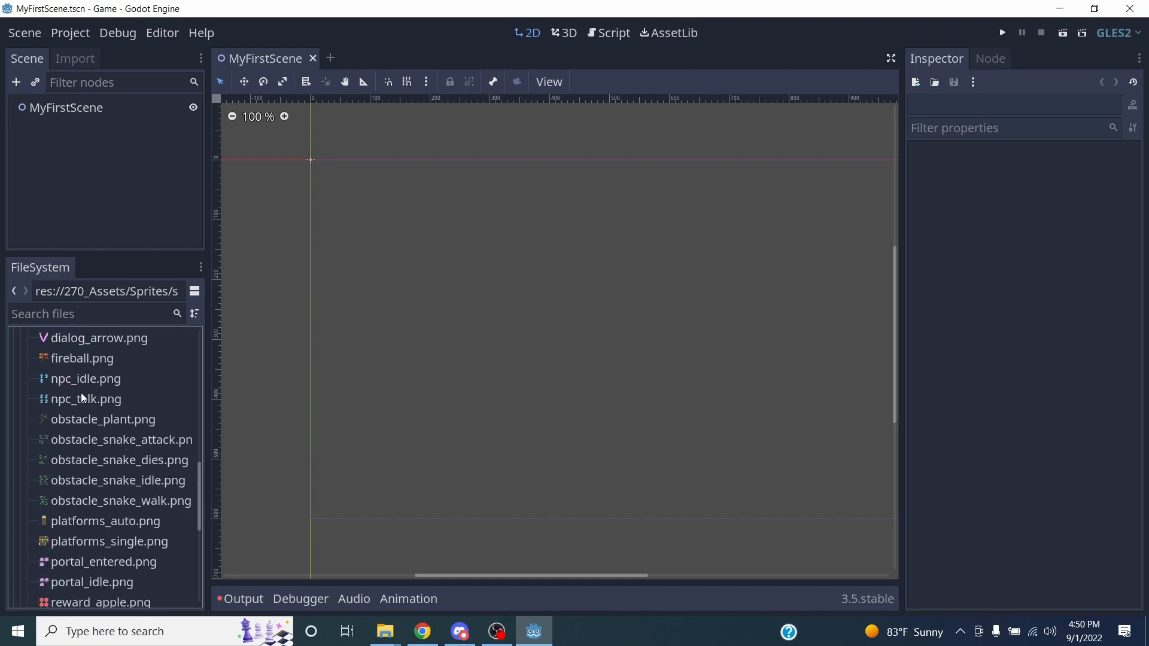
left_click_drag(199, 486, 211, 347)
left_click(29, 482)
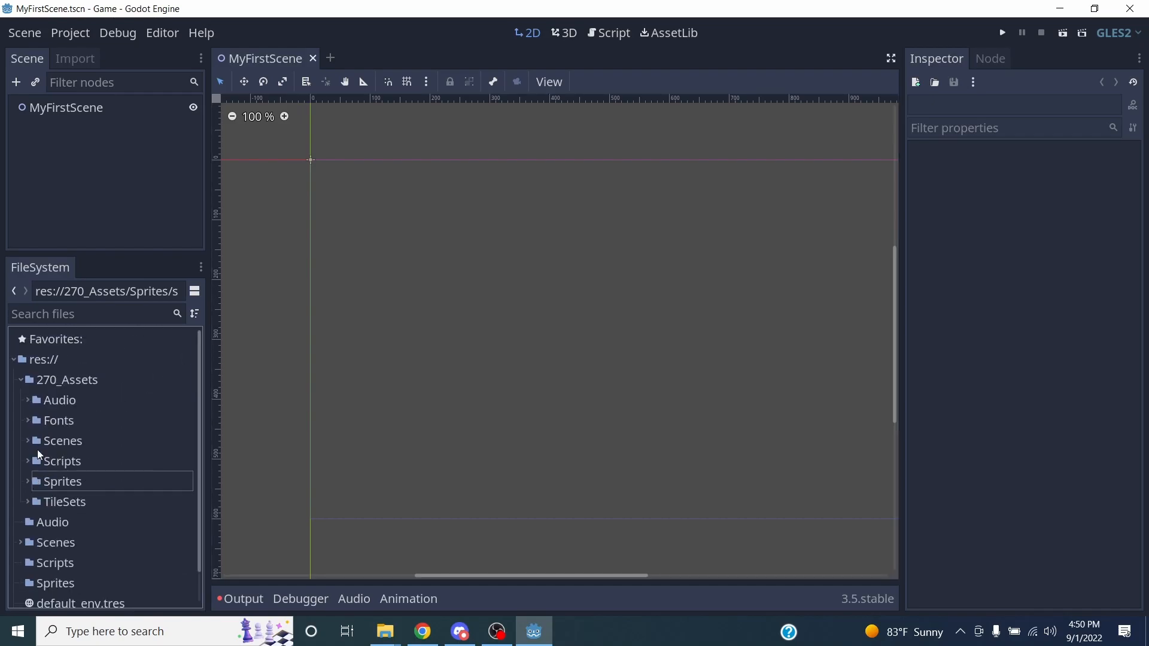
left_click(21, 381)
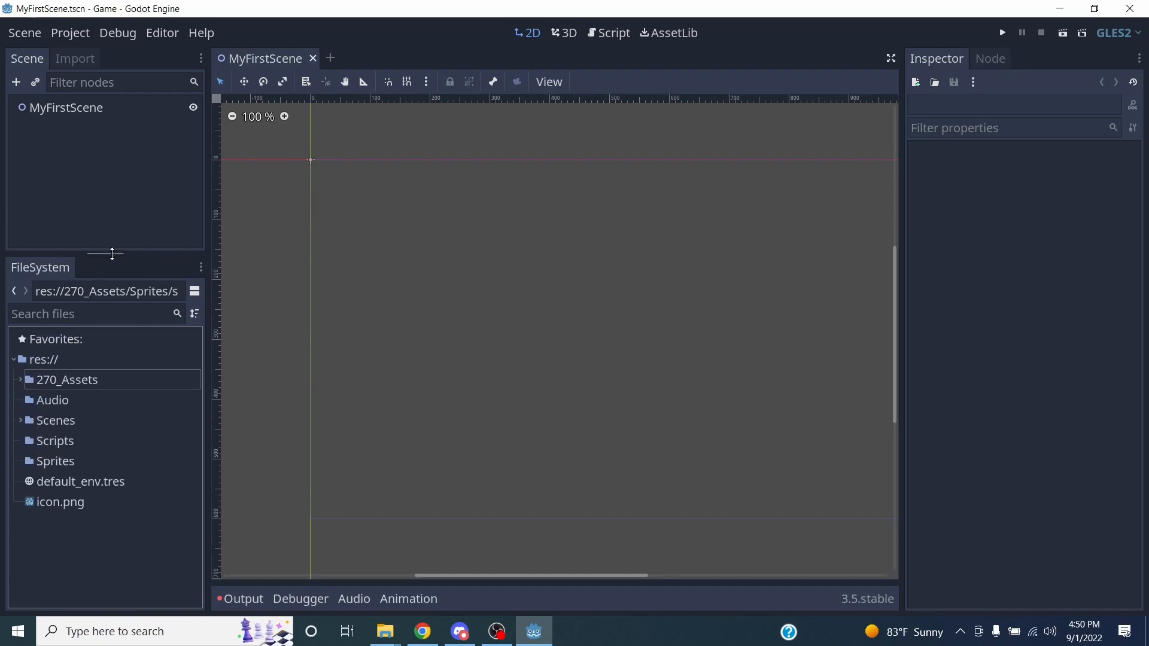
Make the FileSystem dock slightly shorter and wider, and zoom the 2D view out to 79.4 % around the game frame
left_click_drag(110, 254, 98, 280)
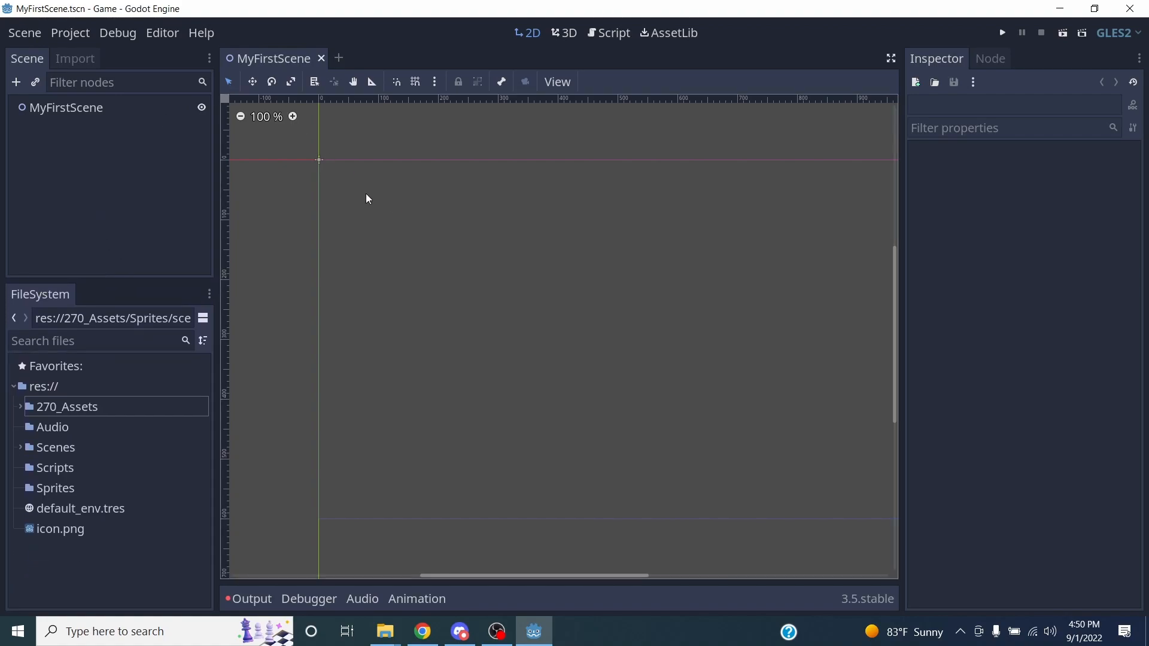
scroll(544, 215, "up", 1)
scroll(543, 216, "down", 3)
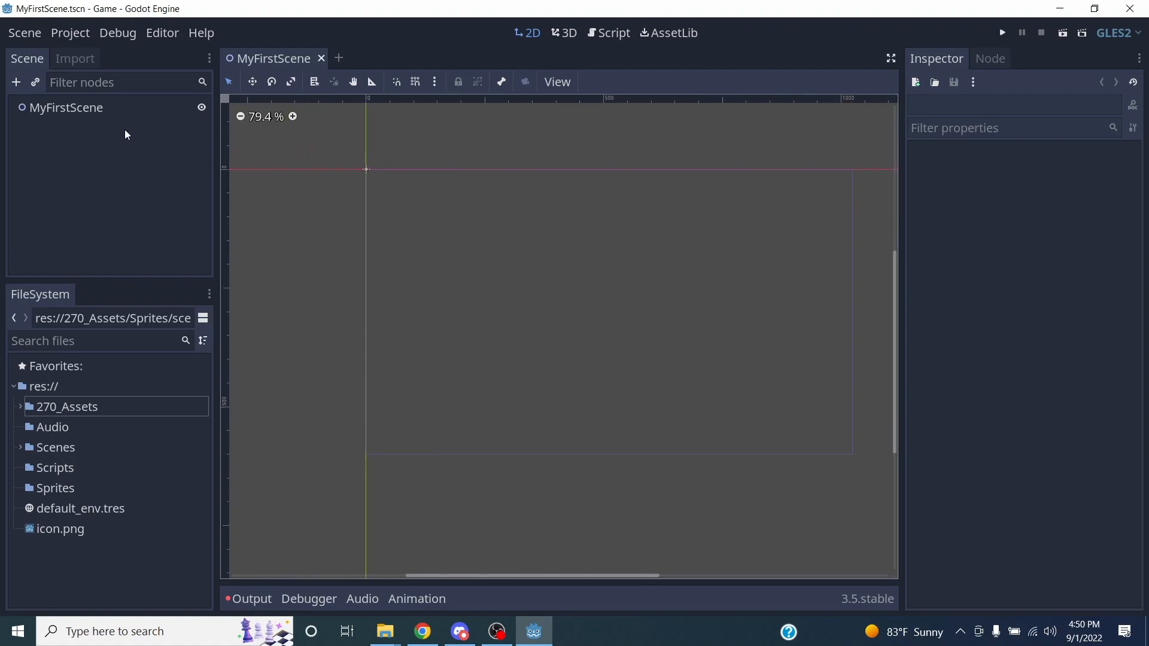
left_click(74, 110)
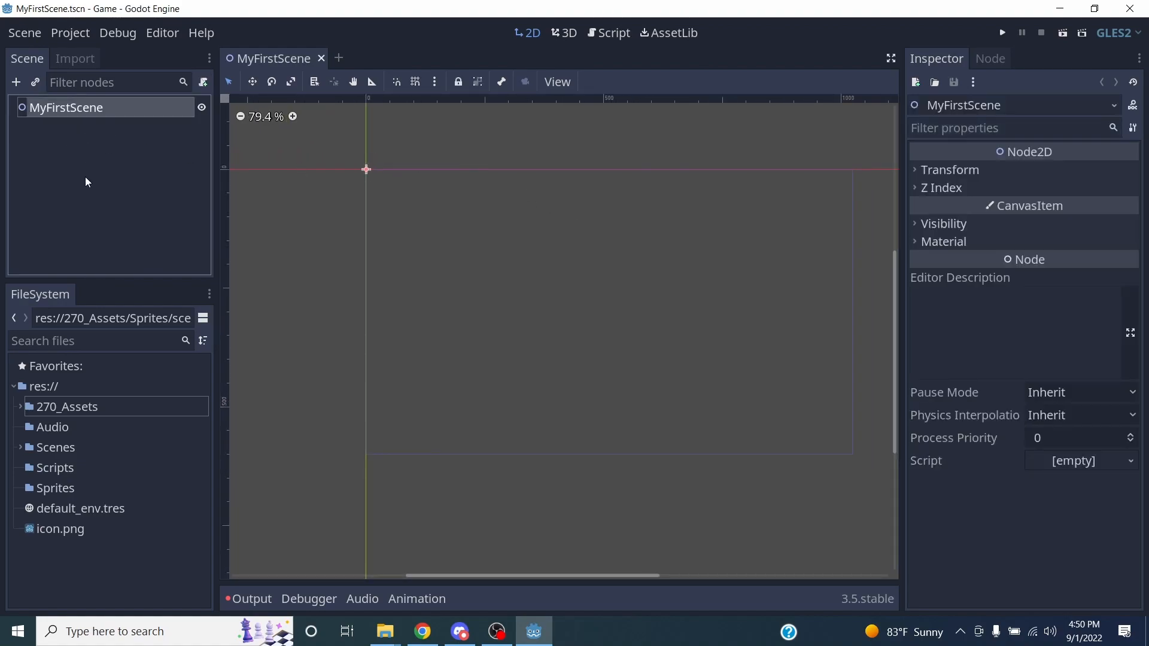
right_click(94, 110)
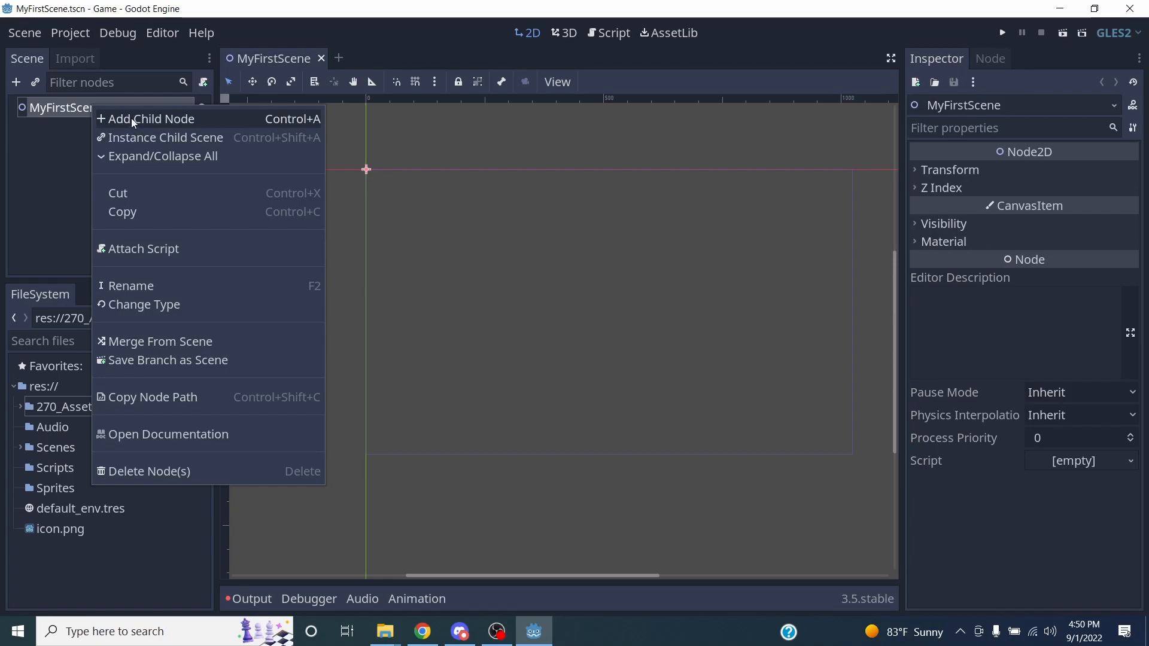
left_click(19, 147)
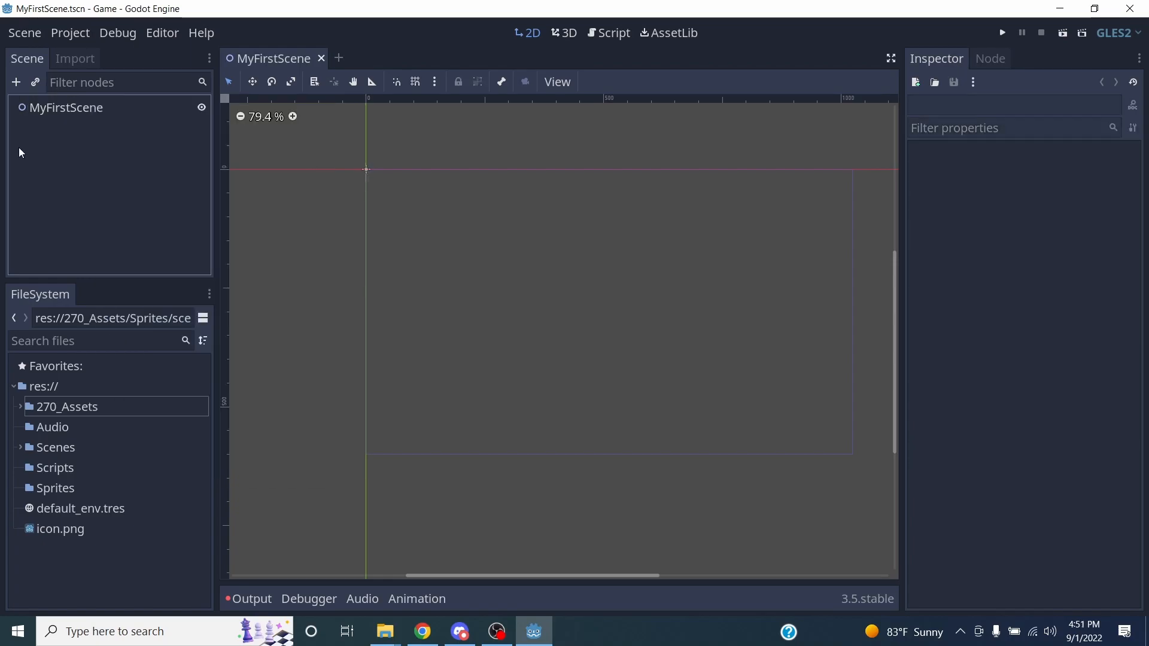
left_click(53, 111)
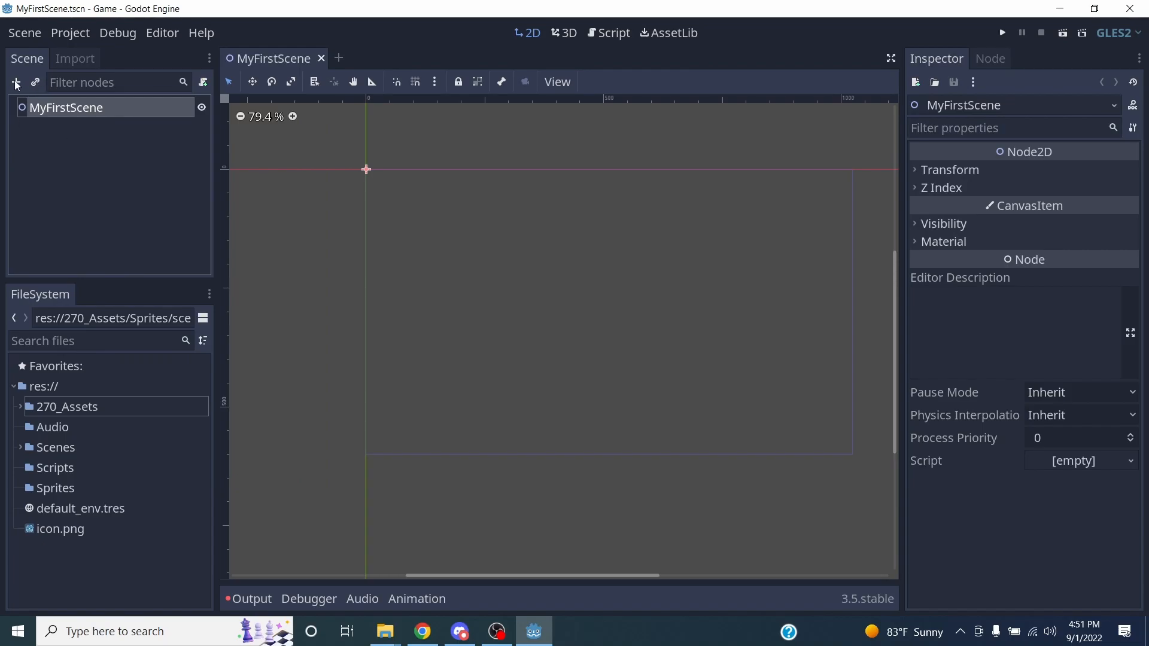
right_click(43, 111)
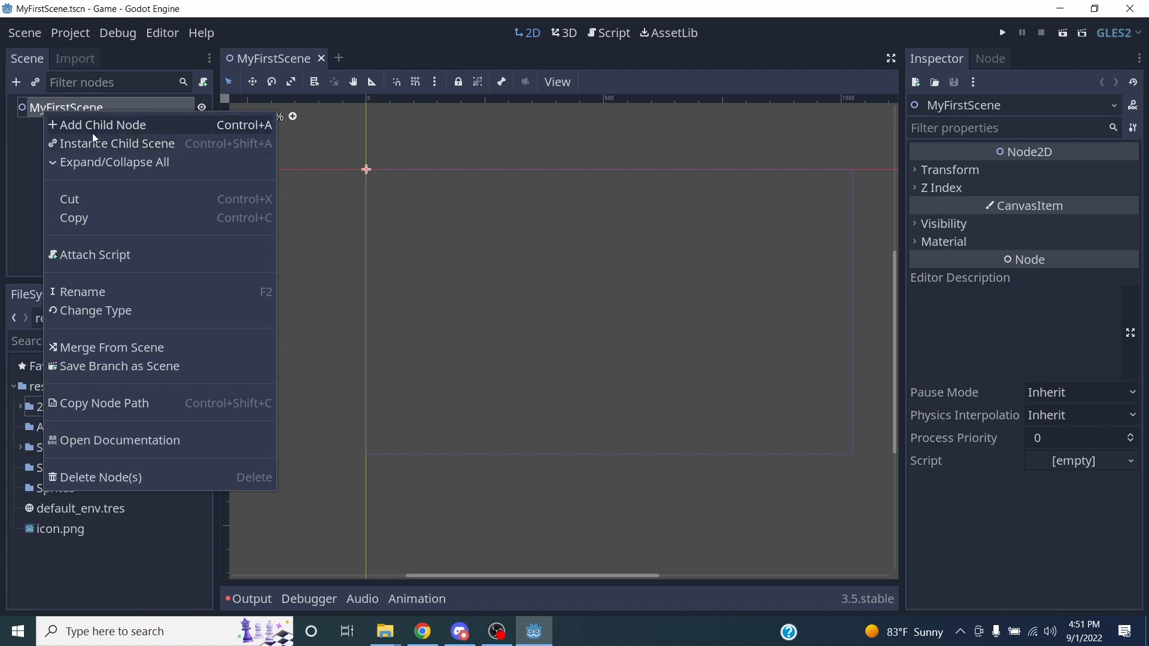
left_click(28, 125)
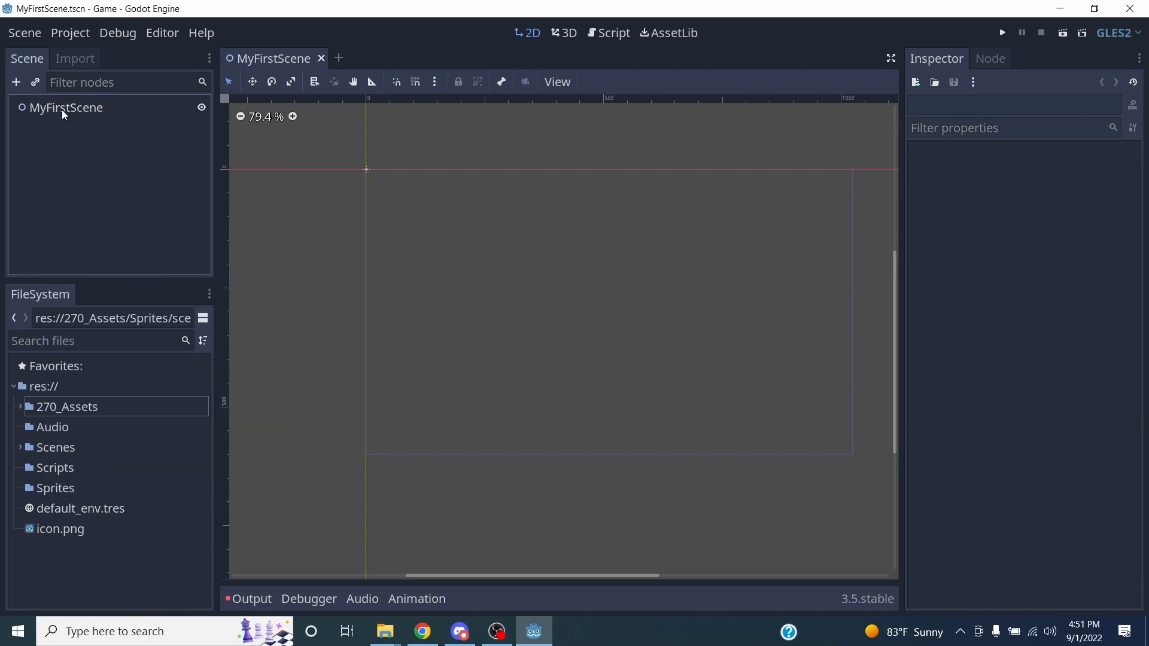
key("ctrl+a")
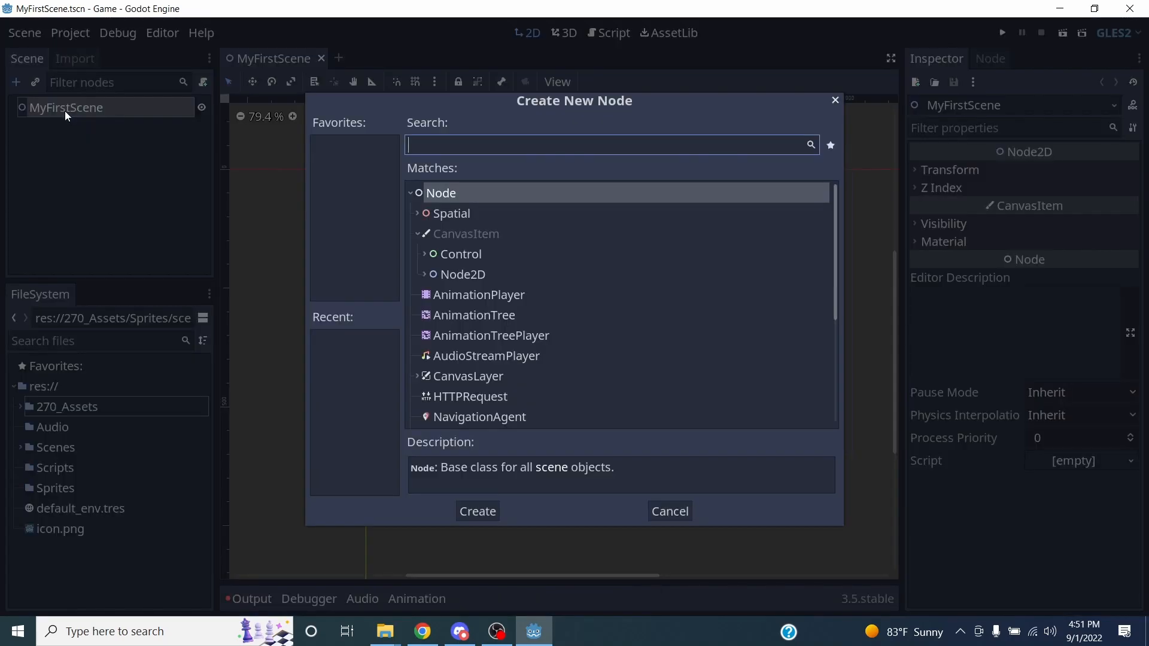
left_click(838, 100)
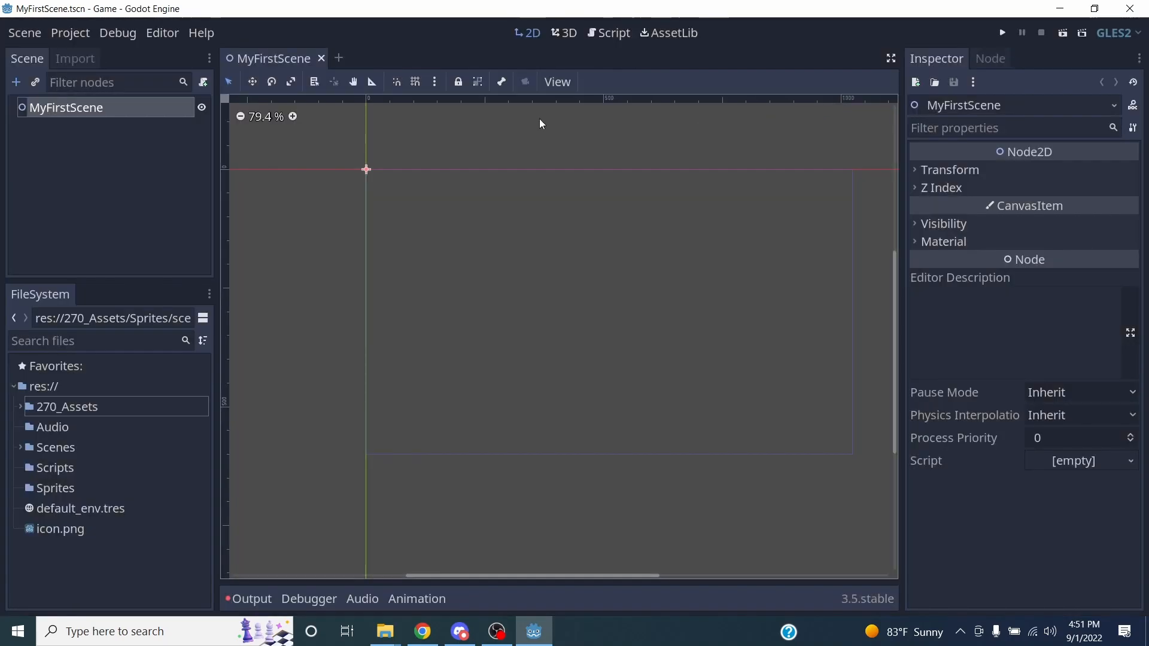
Start creating a child node for MyFirstScene and look through the available node types, including those under Node2D
key("ctrl+shift+a")
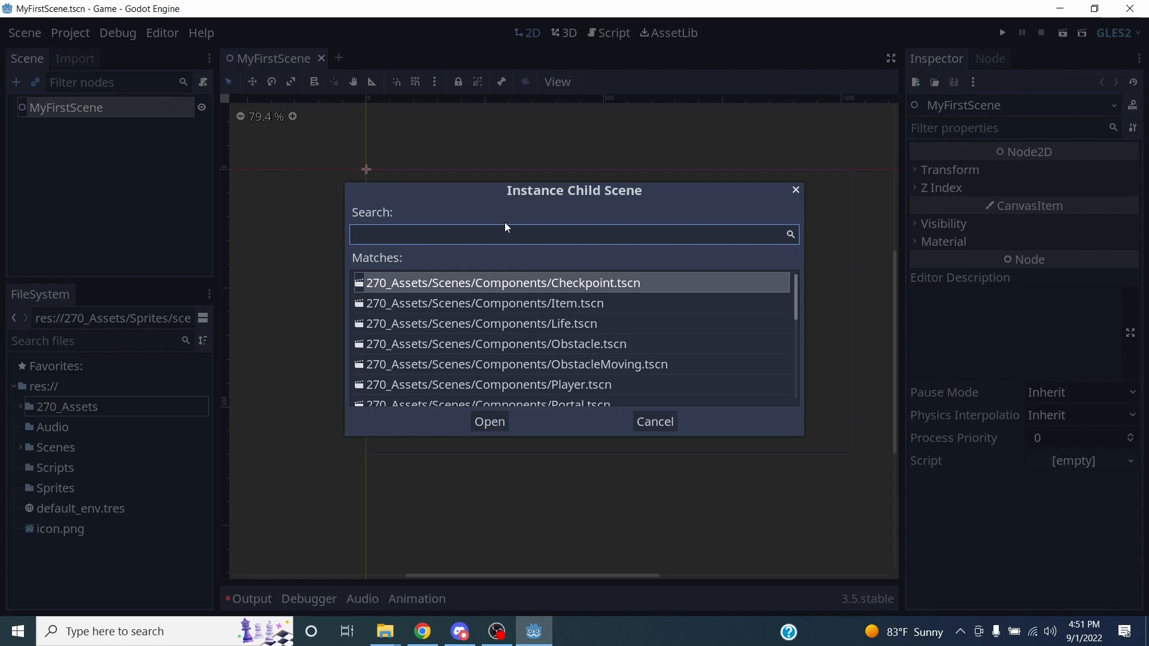
left_click(796, 191)
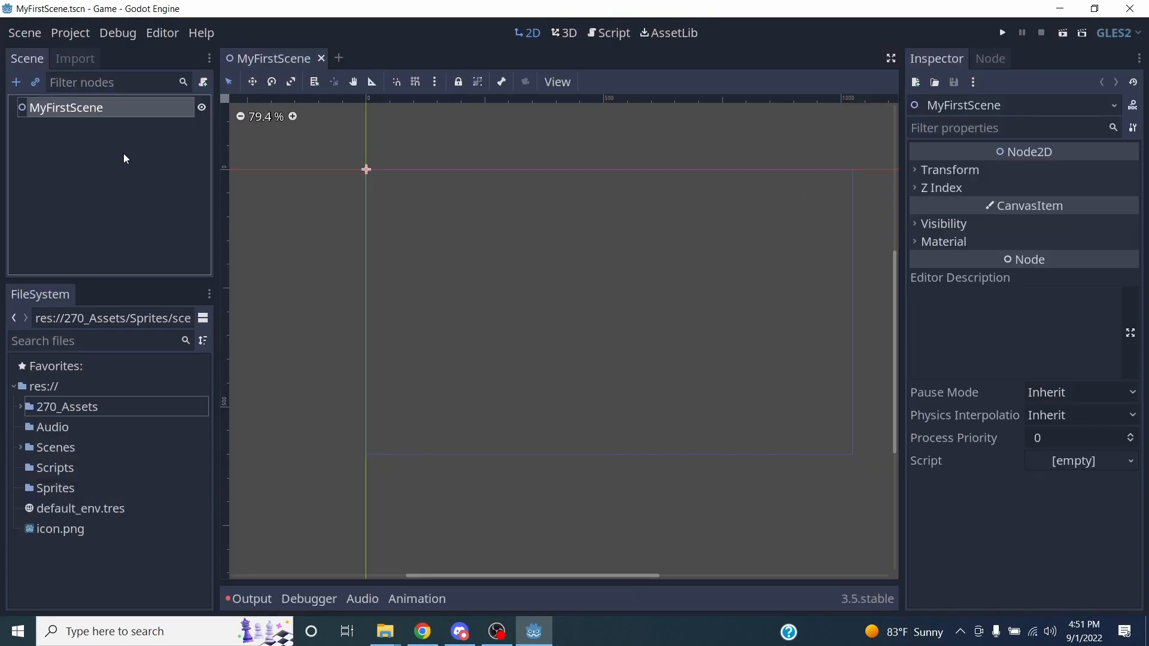
key("ctrl+a")
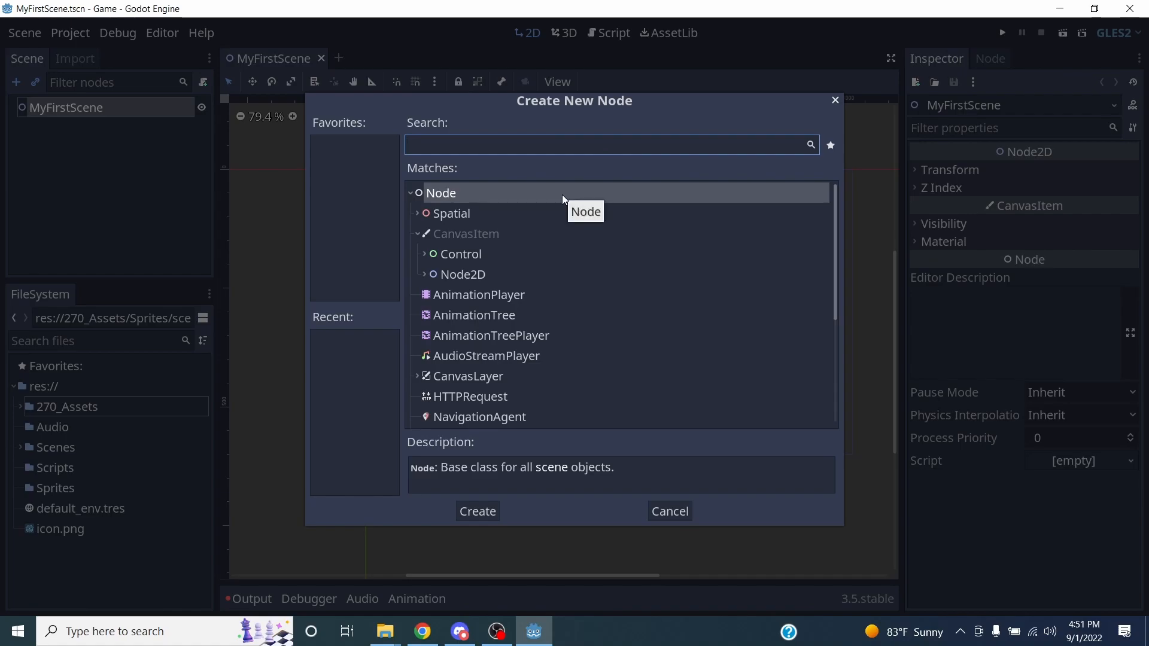
scroll(587, 287, "down", 3)
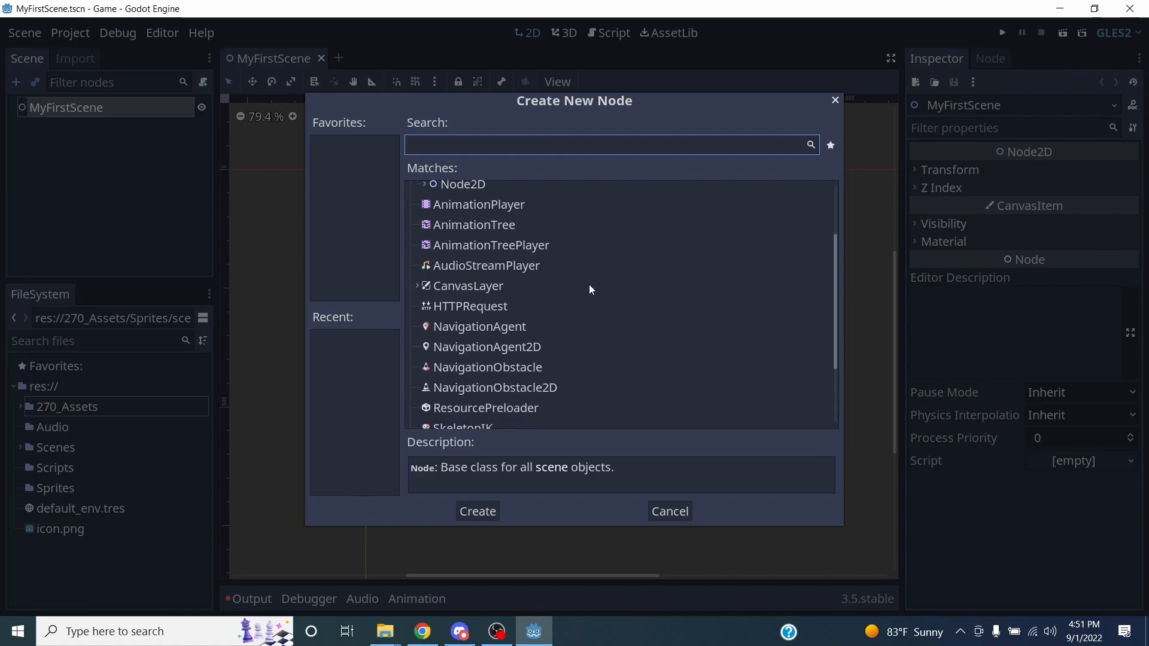
scroll(590, 289, "up", 3)
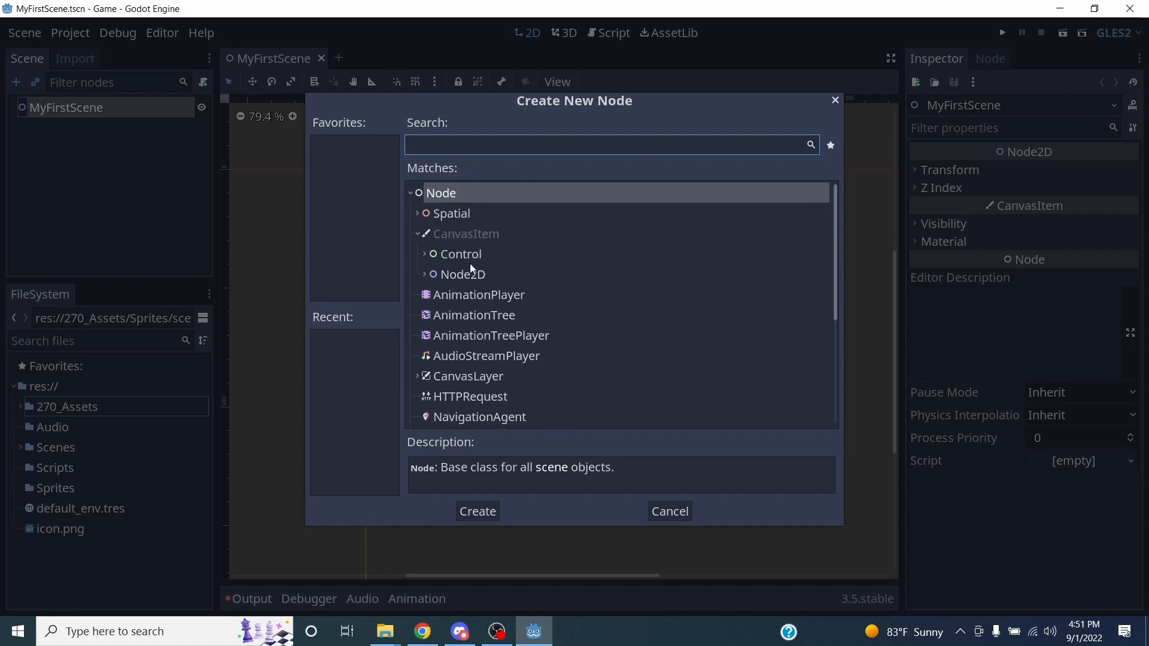
left_click(477, 277)
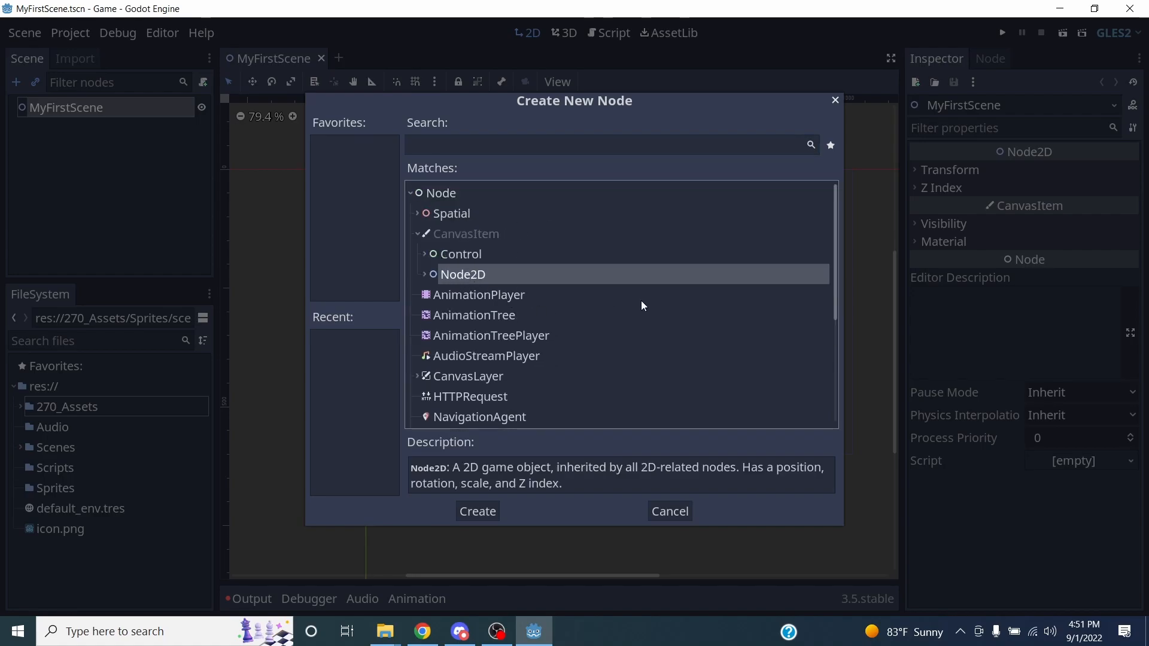
left_click(427, 283)
scroll(600, 277, "down", 3)
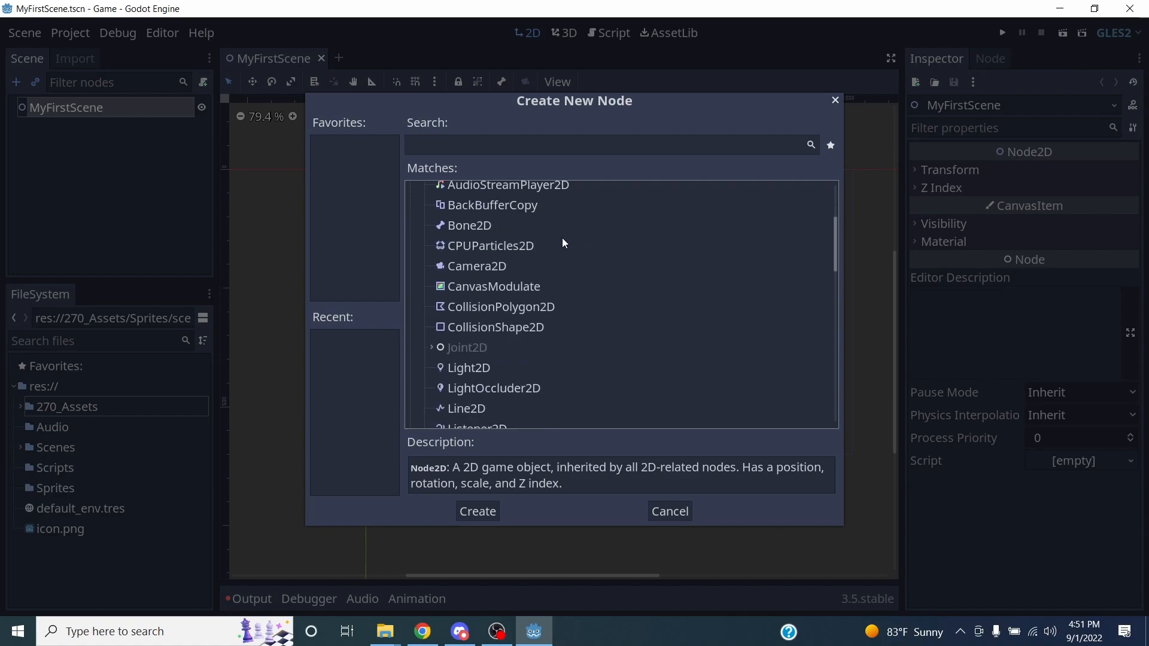
scroll(553, 237, "up", 4)
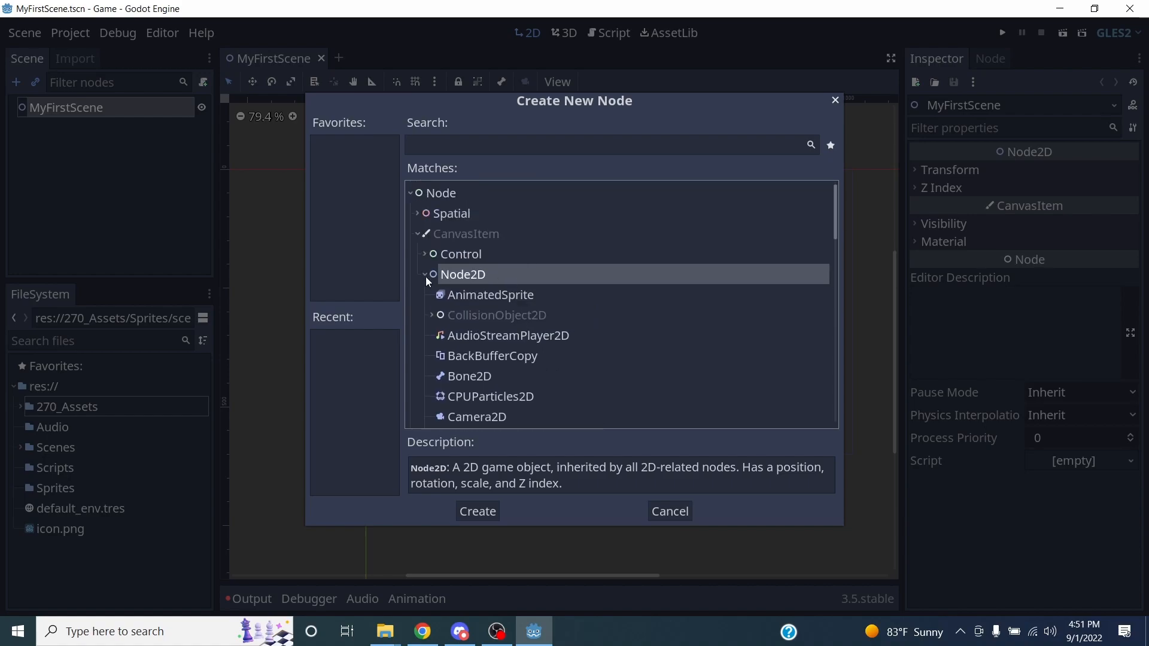
left_click(497, 295)
scroll(514, 299, "down", 3)
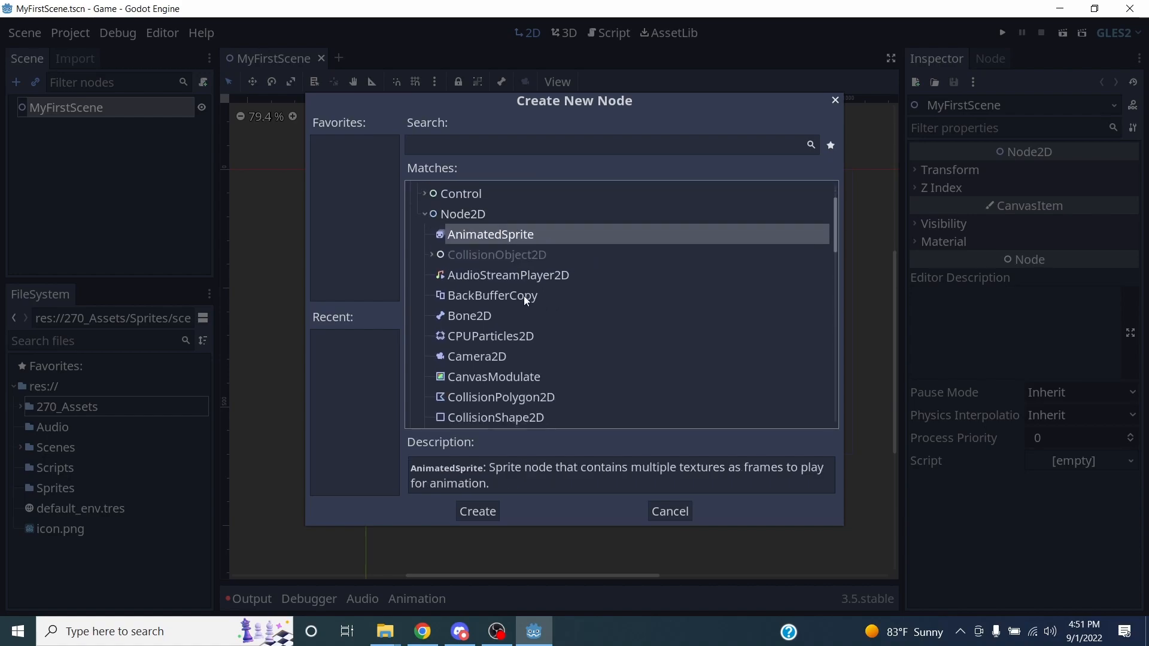
scroll(531, 334, "down", 3)
left_click(478, 296)
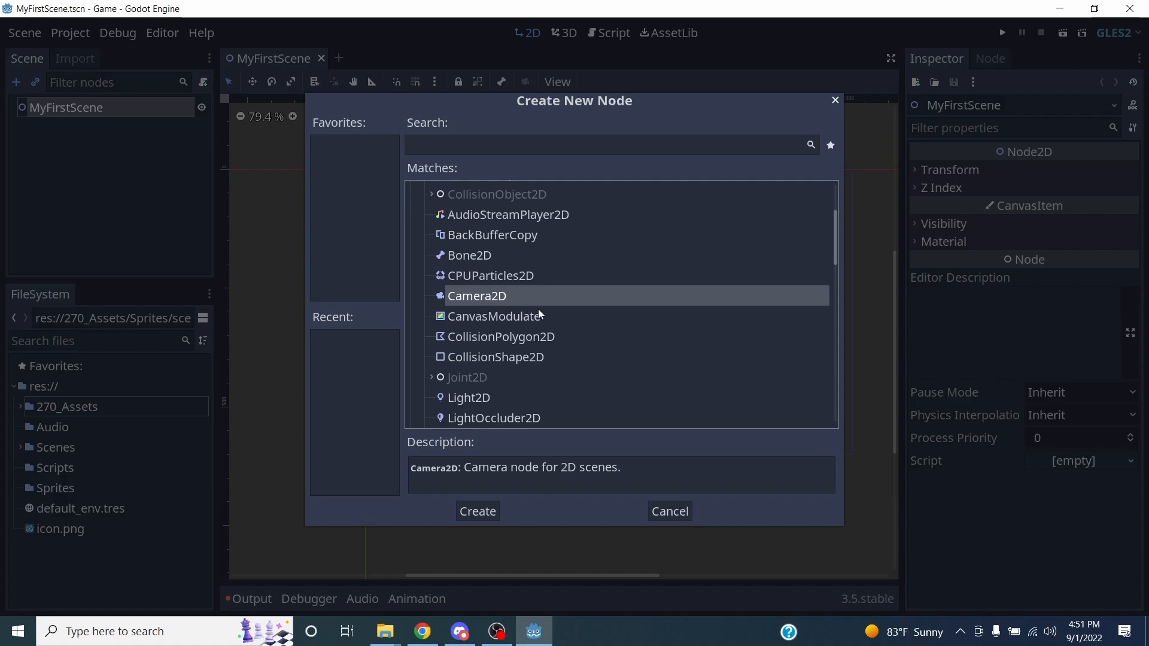
scroll(538, 316, "down", 3)
left_click(511, 296)
scroll(511, 295, "down", 3)
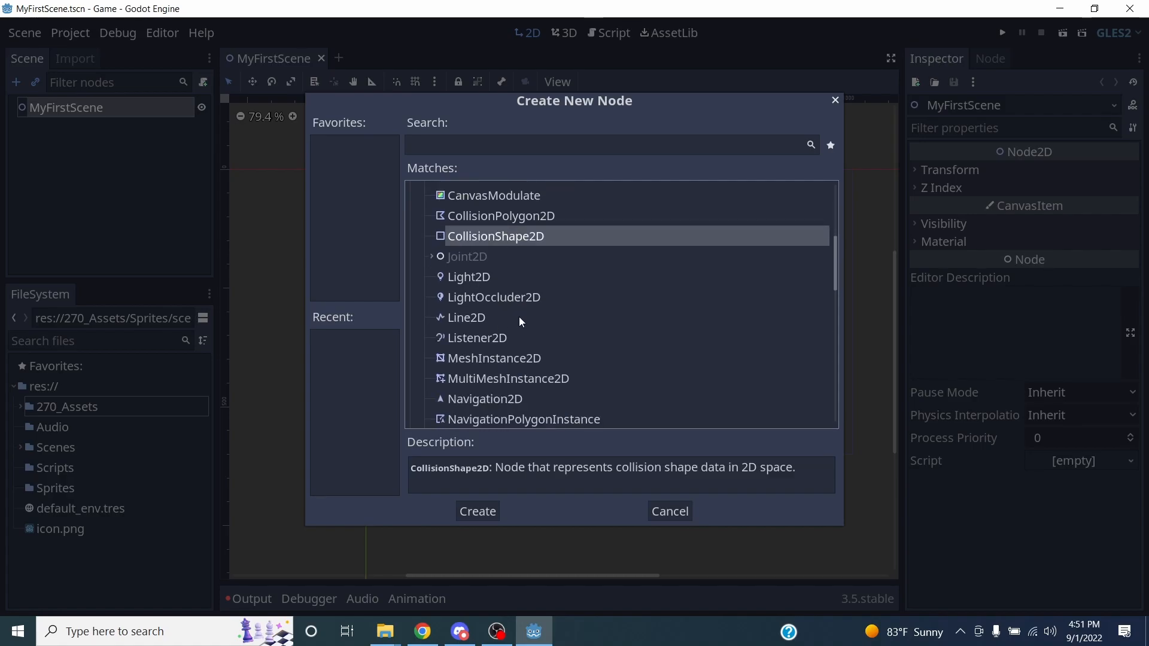
scroll(521, 322, "up", 5)
left_click(427, 275)
left_click(472, 275)
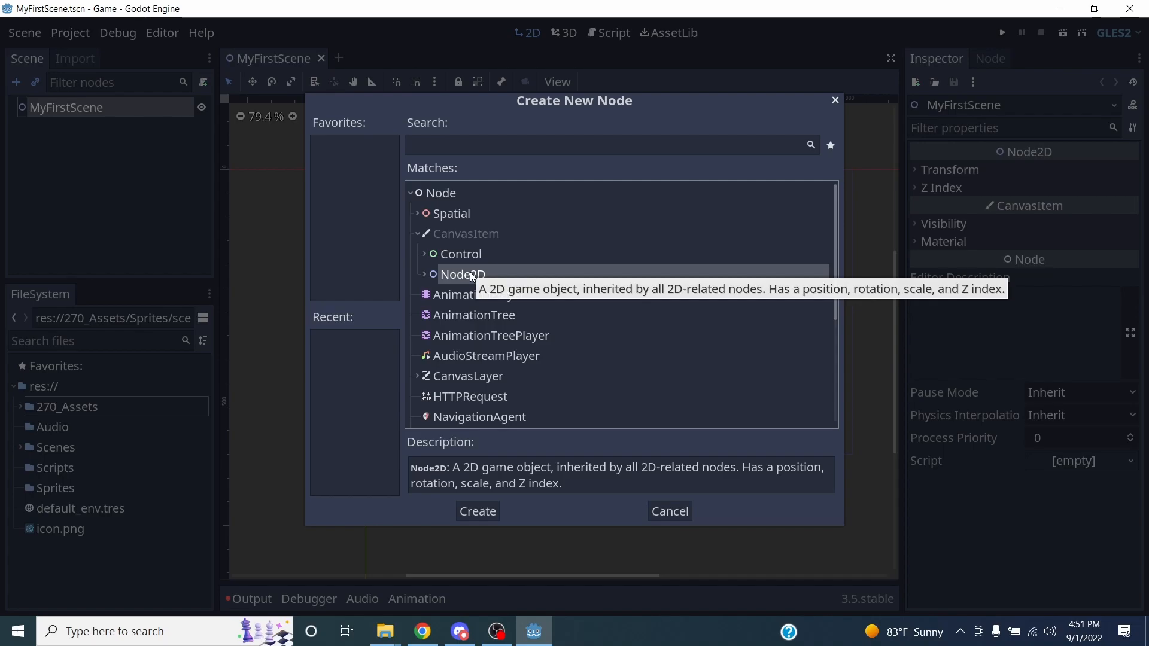
Find the Node2D type, add it as a child of MyFirstScene, and rename the new node Scenery
left_click(432, 142)
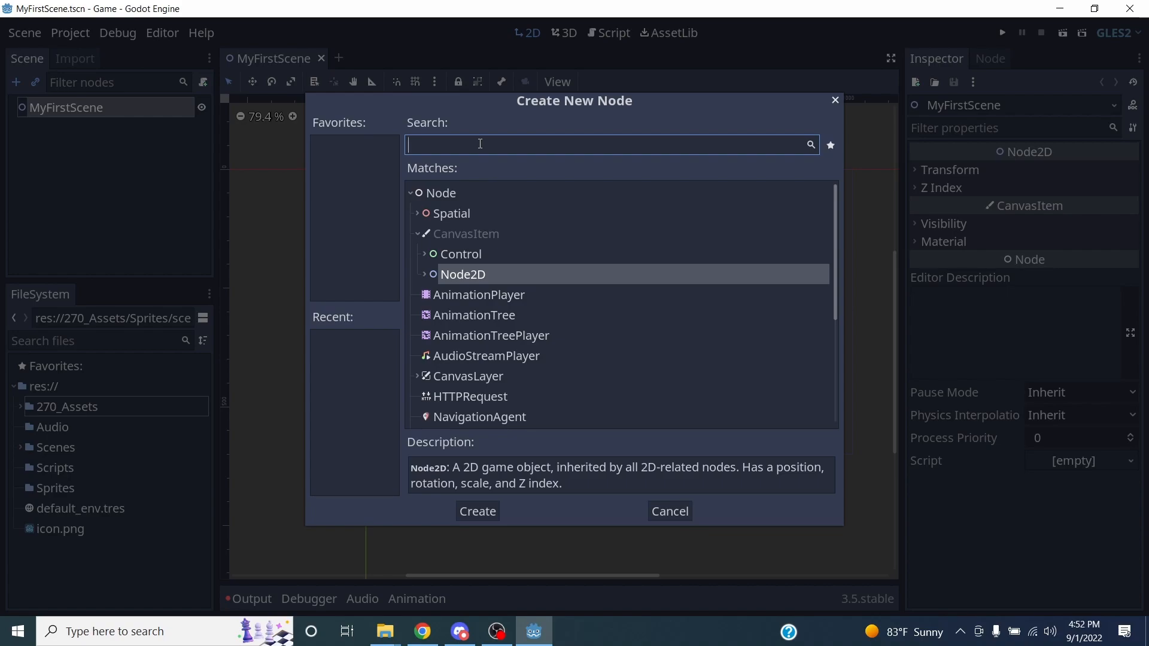
type("node")
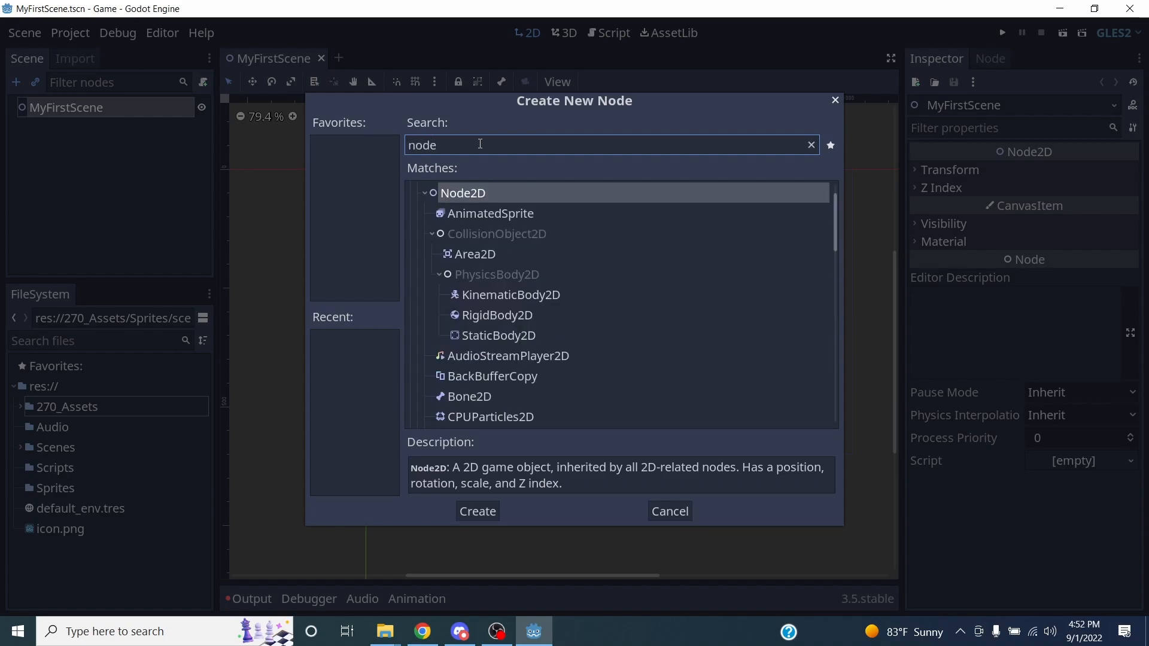
left_click(498, 196)
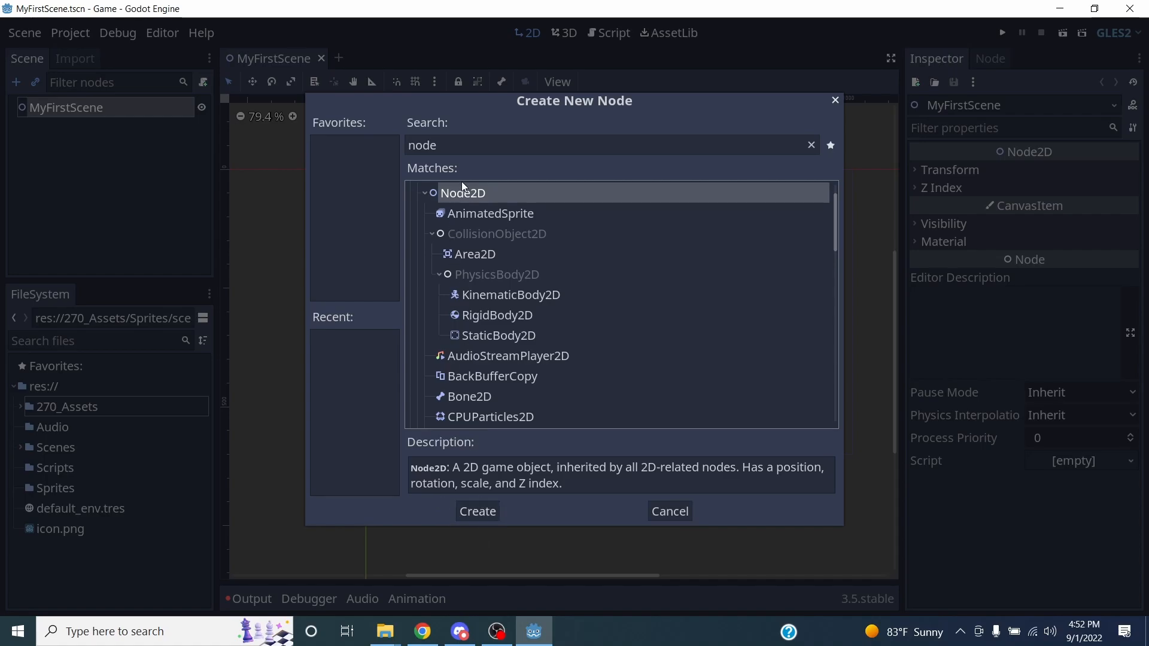
left_click(478, 511)
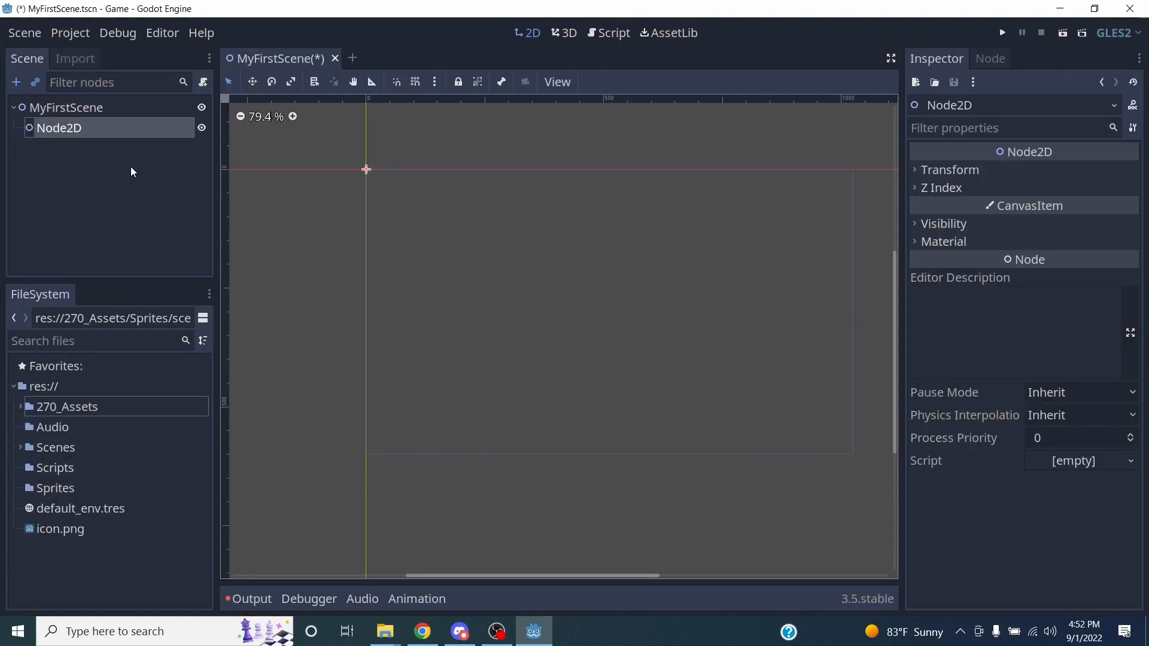
double_click(74, 128)
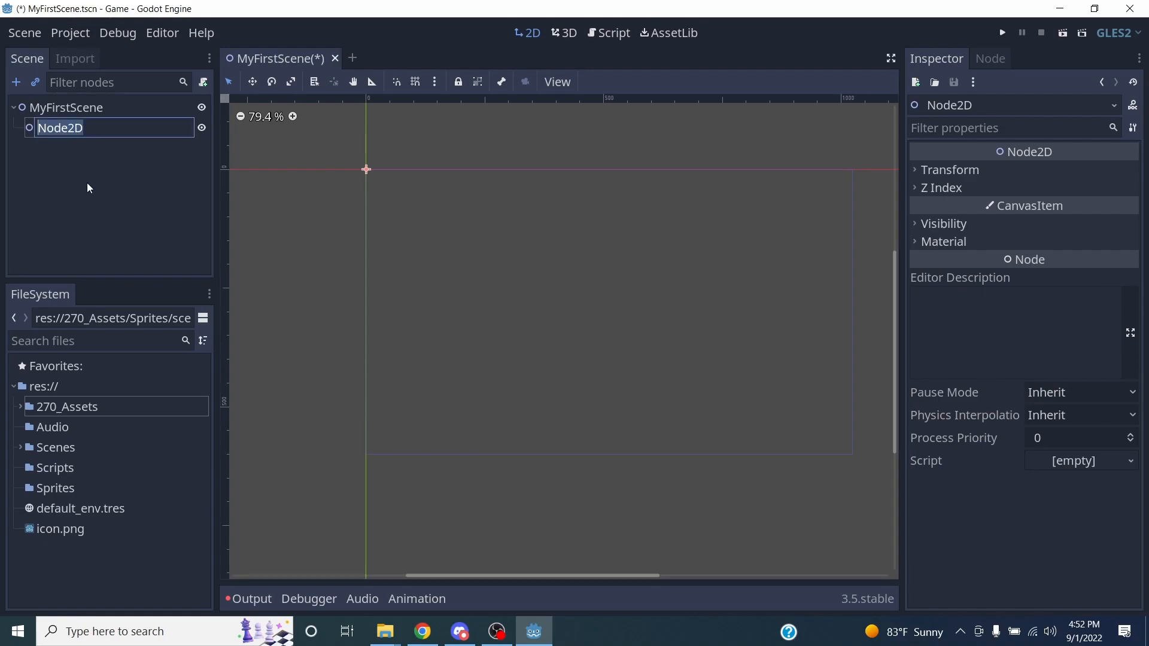
type("Scenery")
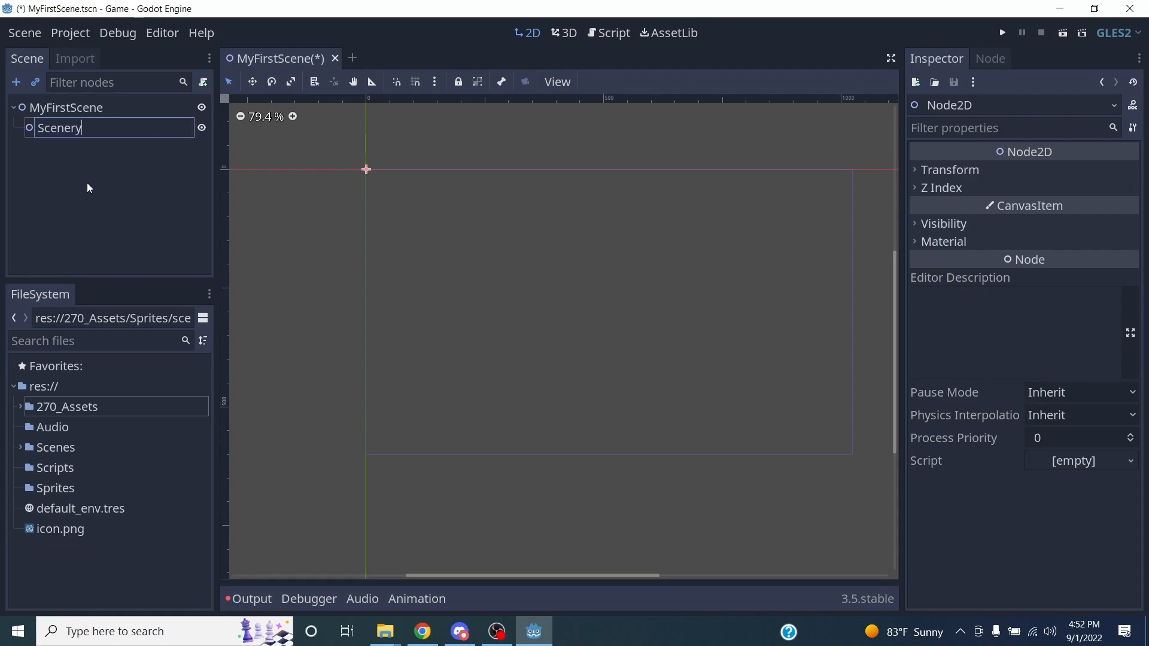
key("Return")
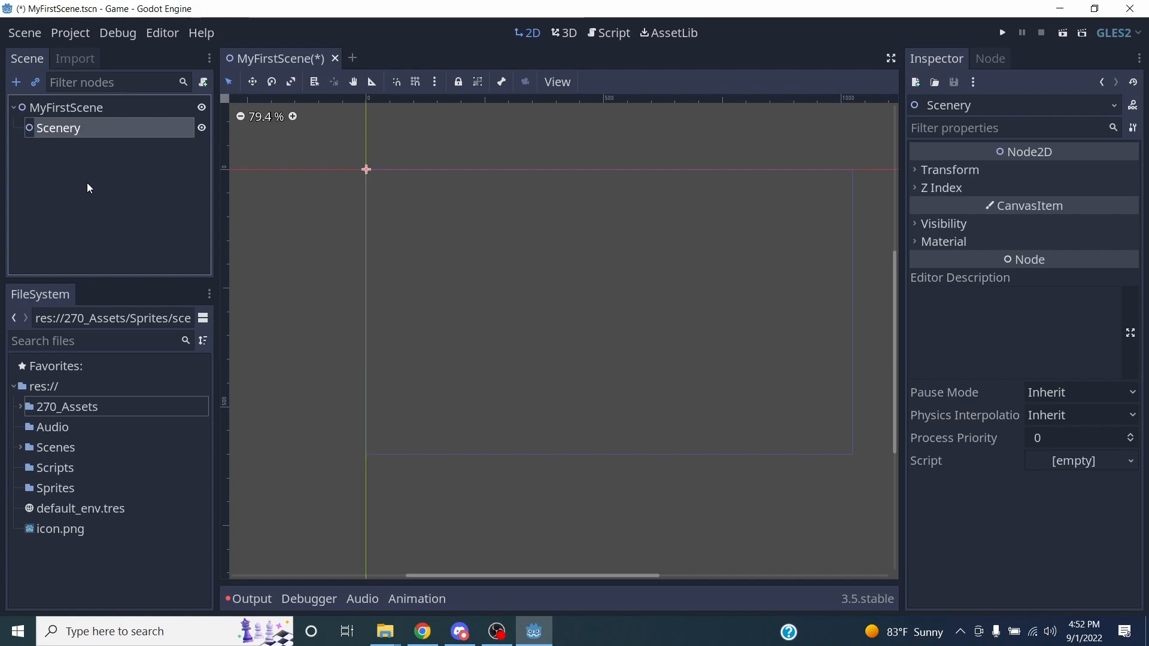
Find the Sprite node type and add a Sprite as a child of the Scenery node
left_click(73, 178)
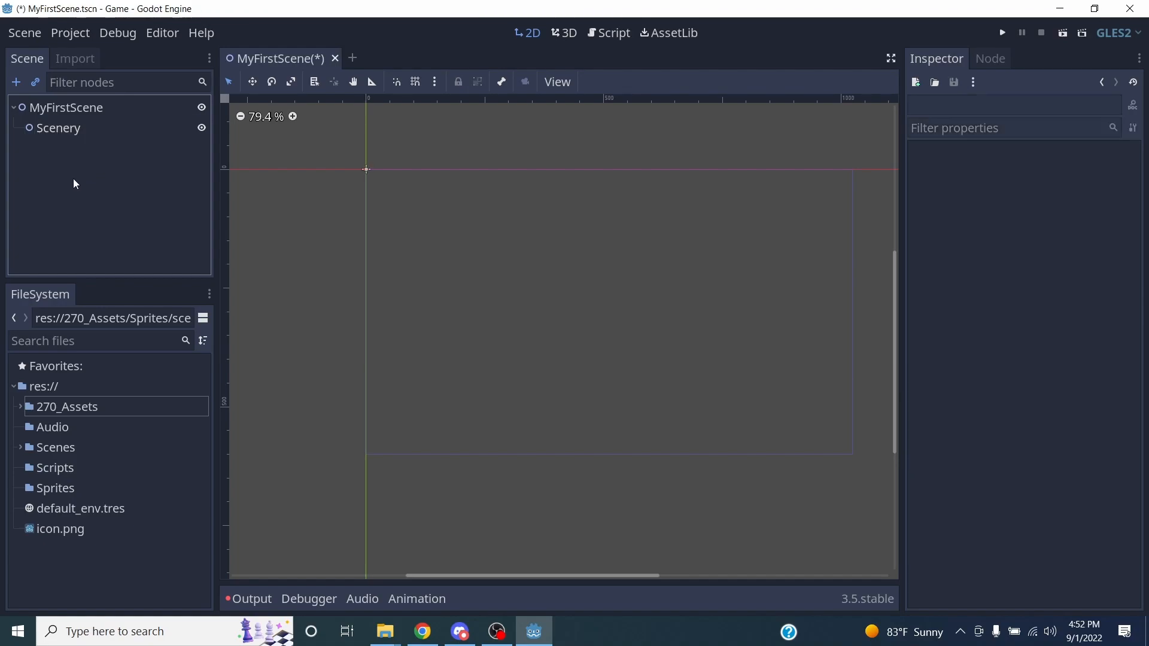
left_click(69, 134)
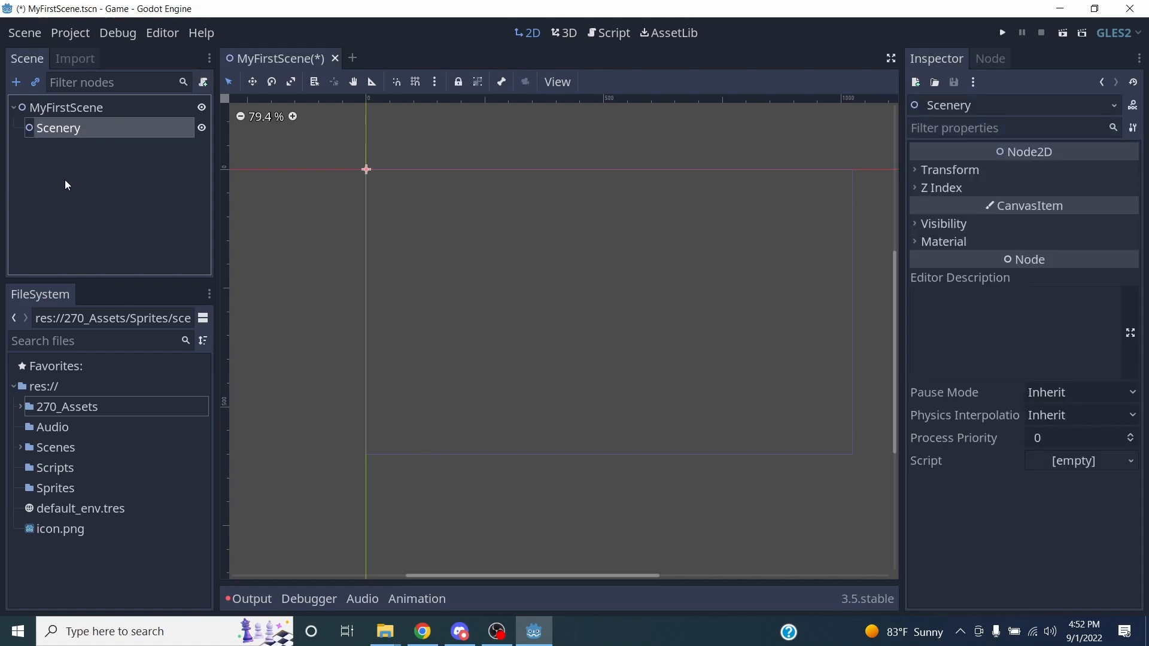
left_click(16, 83)
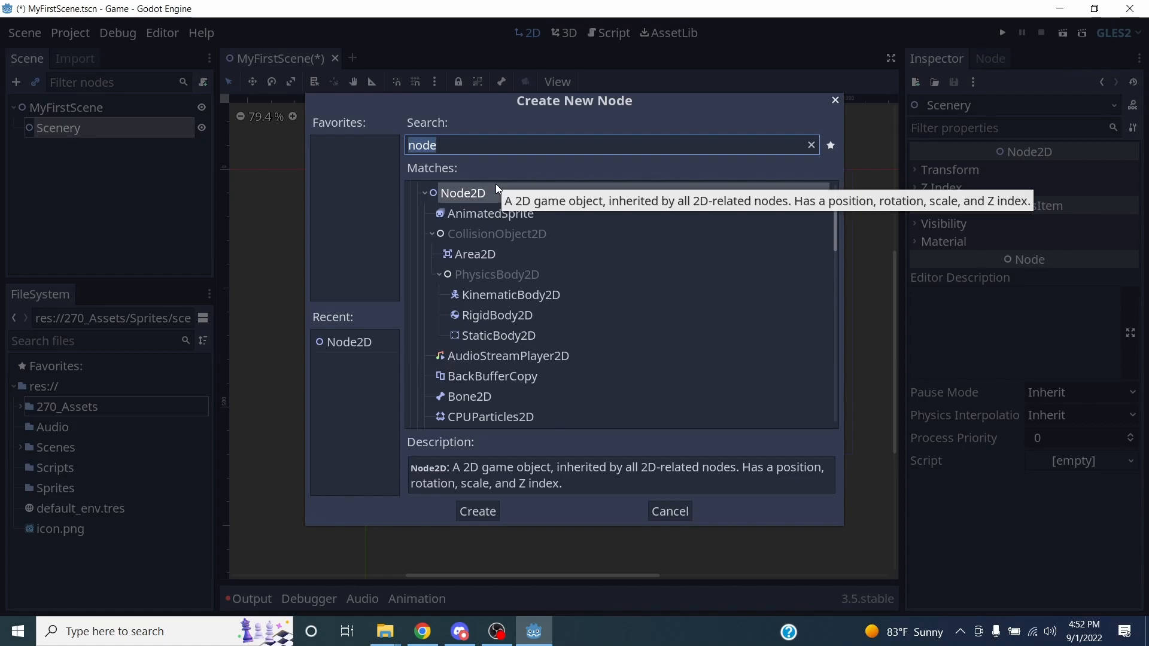
scroll(487, 228, "down", 1)
scroll(482, 225, "up", 1)
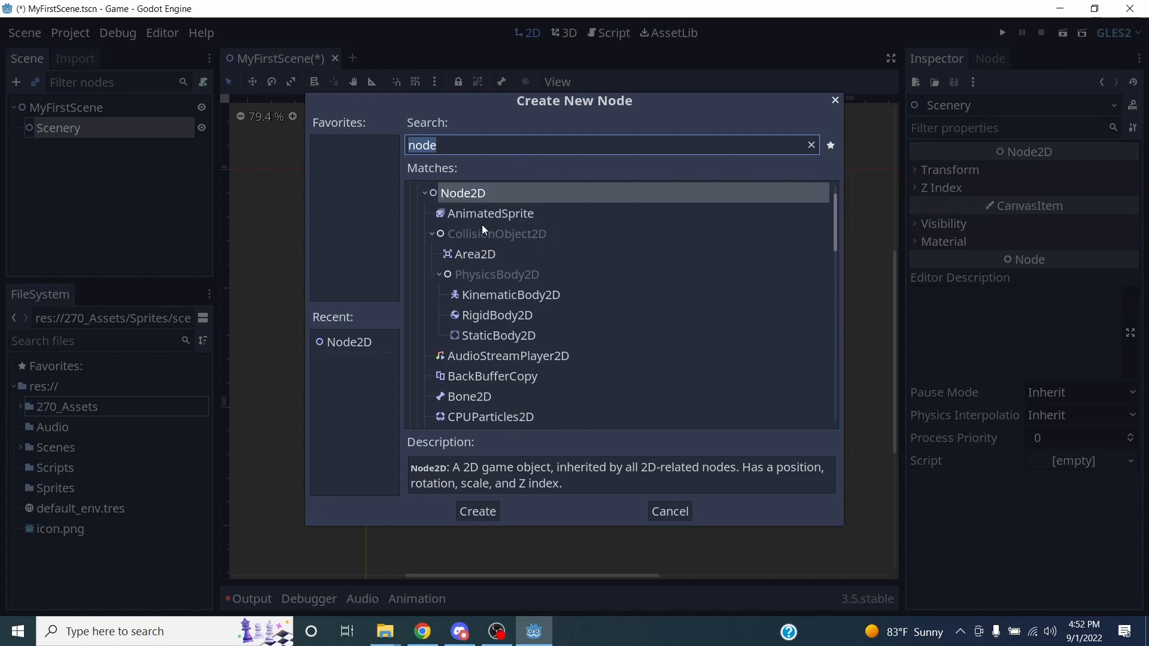
type("sprite")
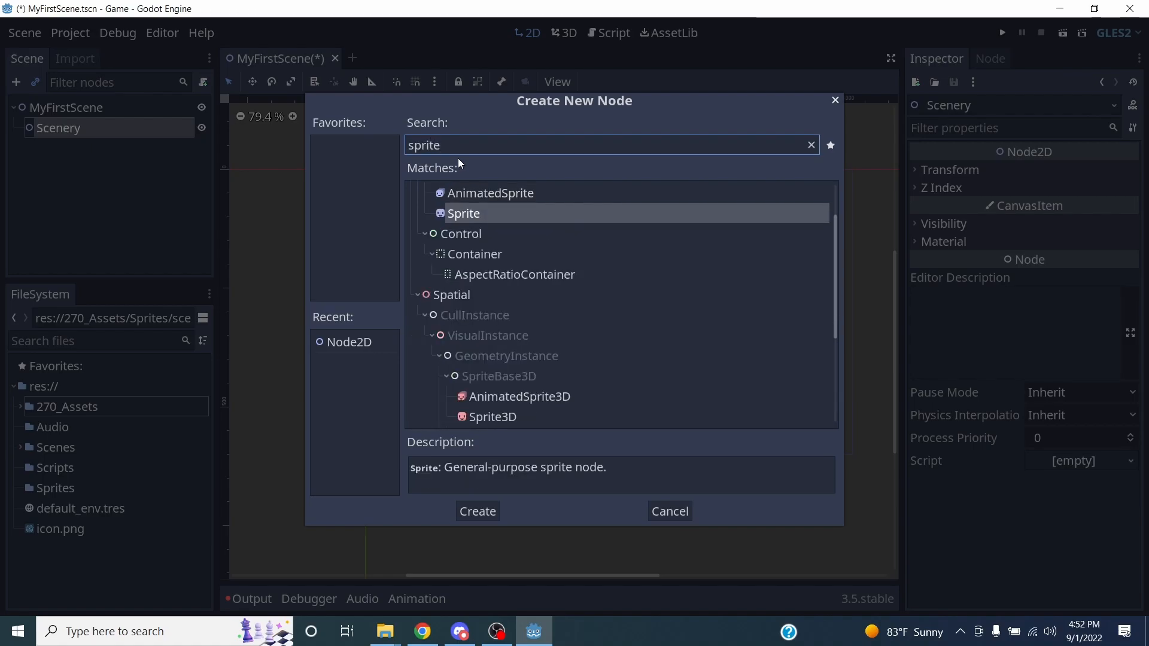
scroll(555, 340, "down", 1)
scroll(557, 333, "up", 2)
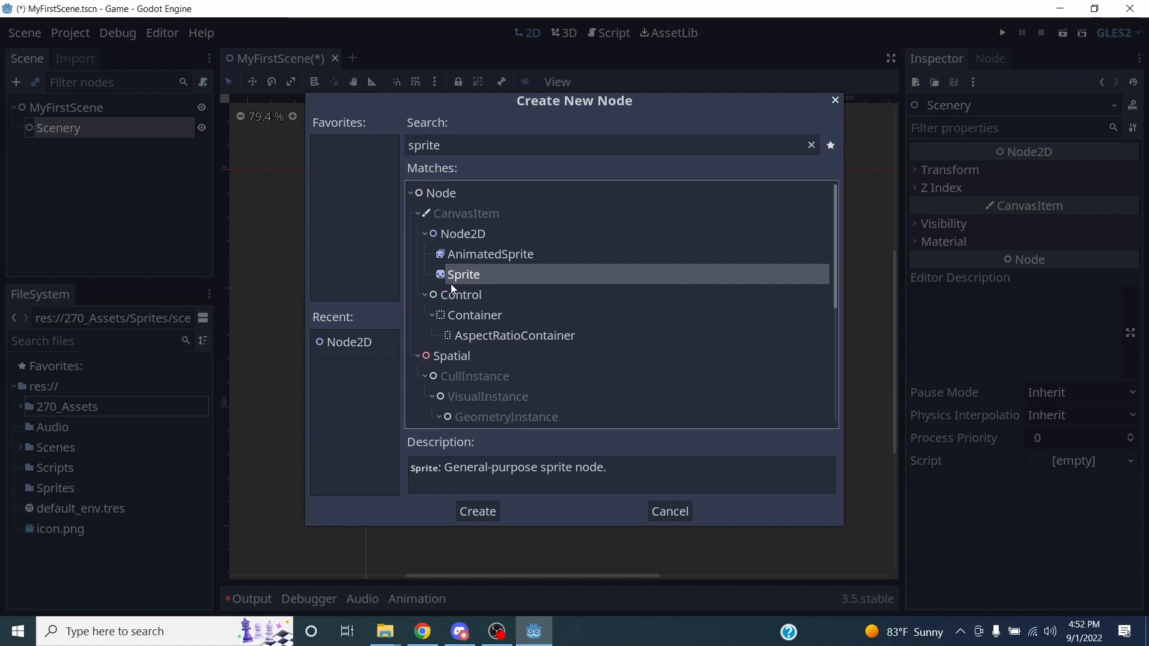
left_click(469, 517)
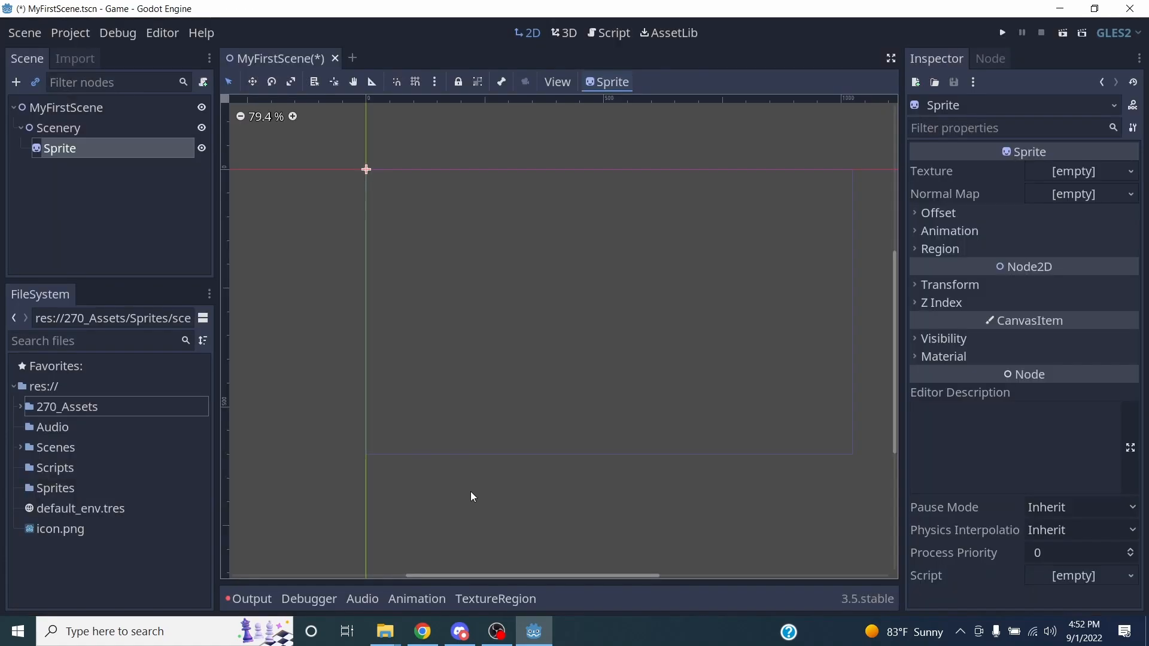
Rename the new Sprite node under Scenery as Tree
double_click(53, 149)
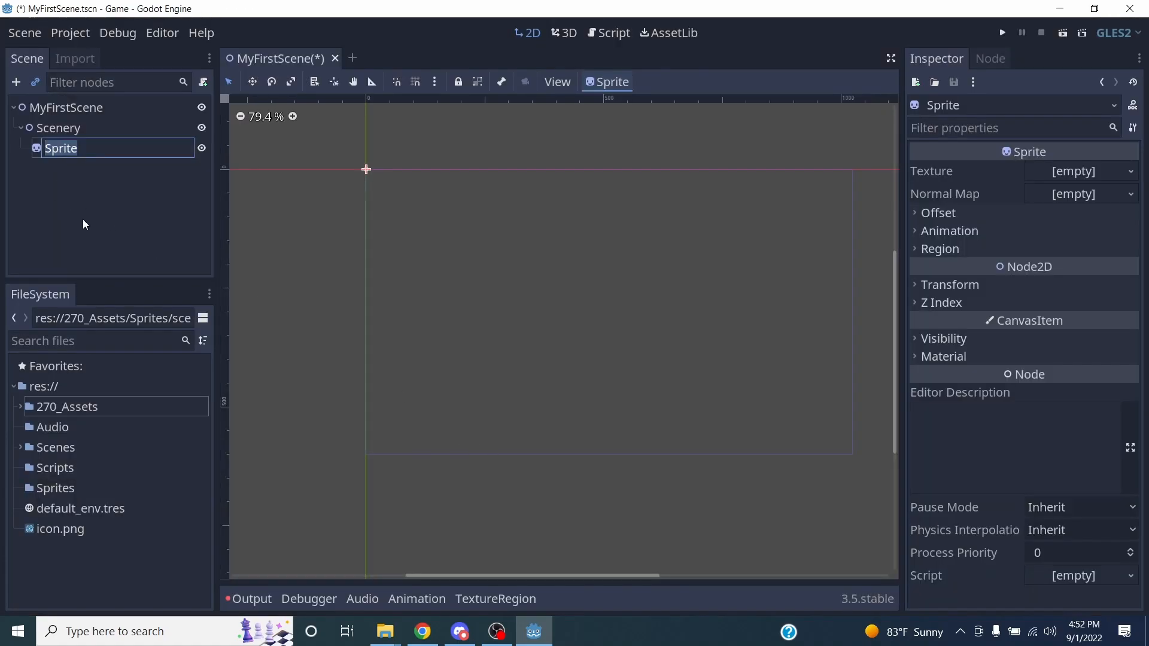
type("Tree")
key("Return")
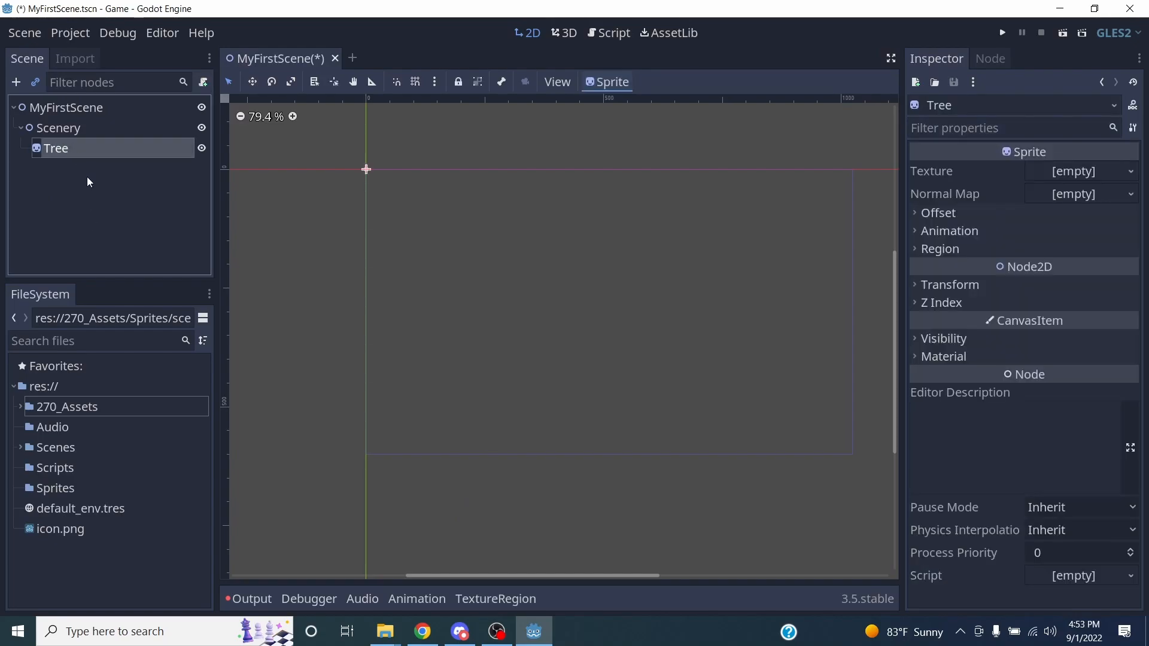
key("F2")
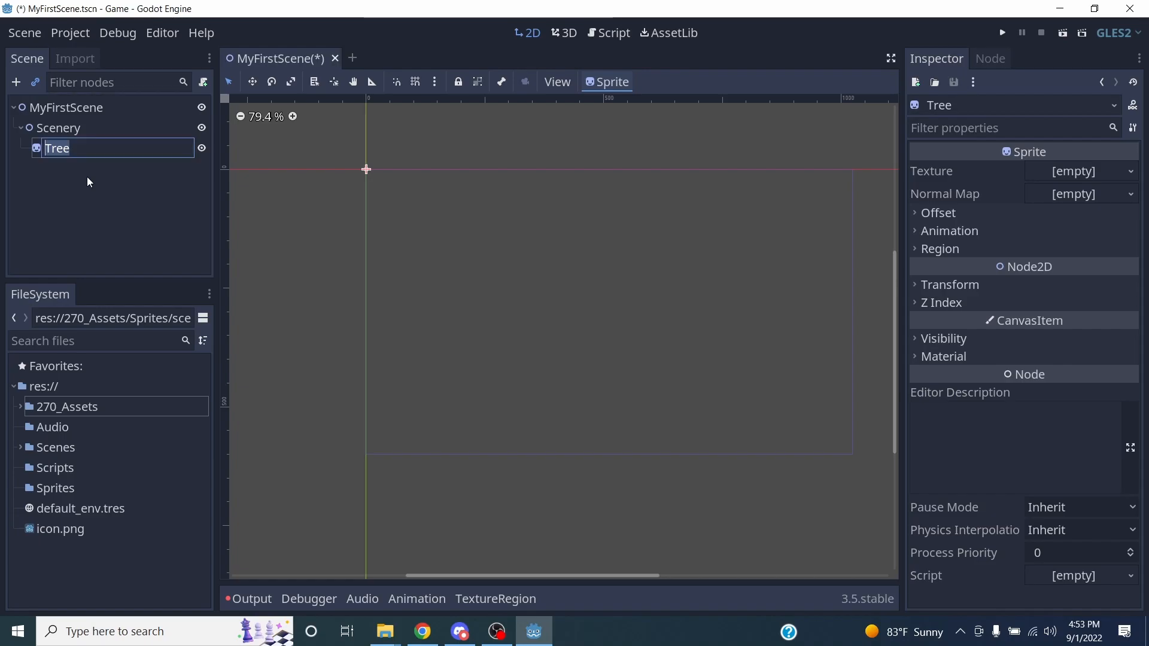
key("Return")
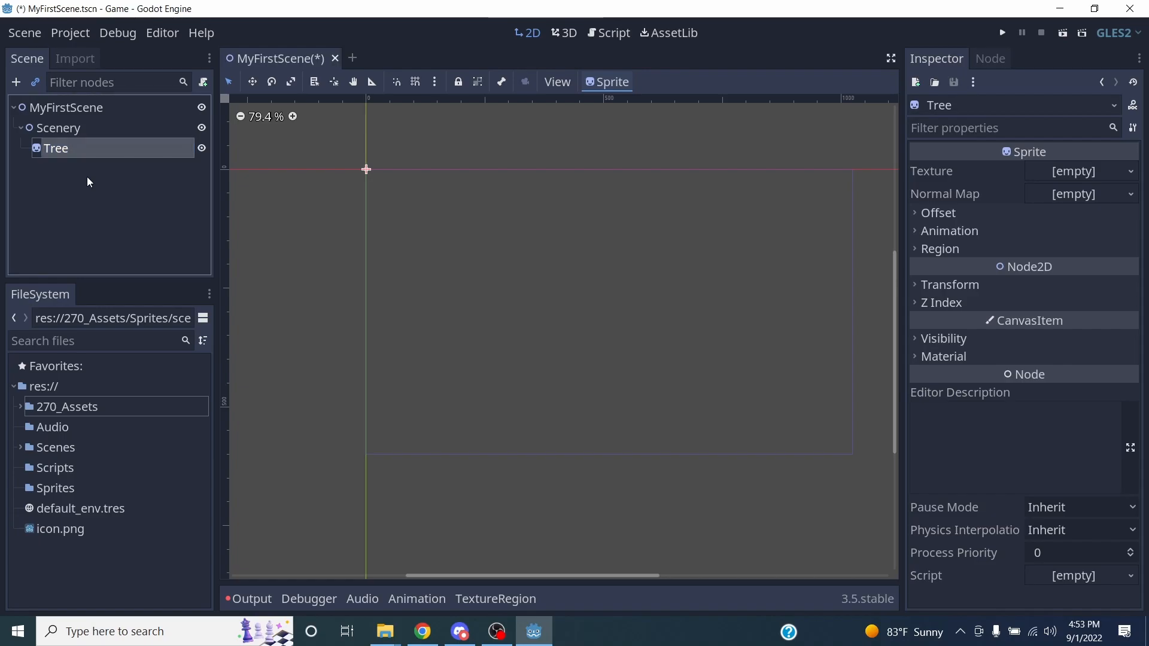
right_click(67, 152)
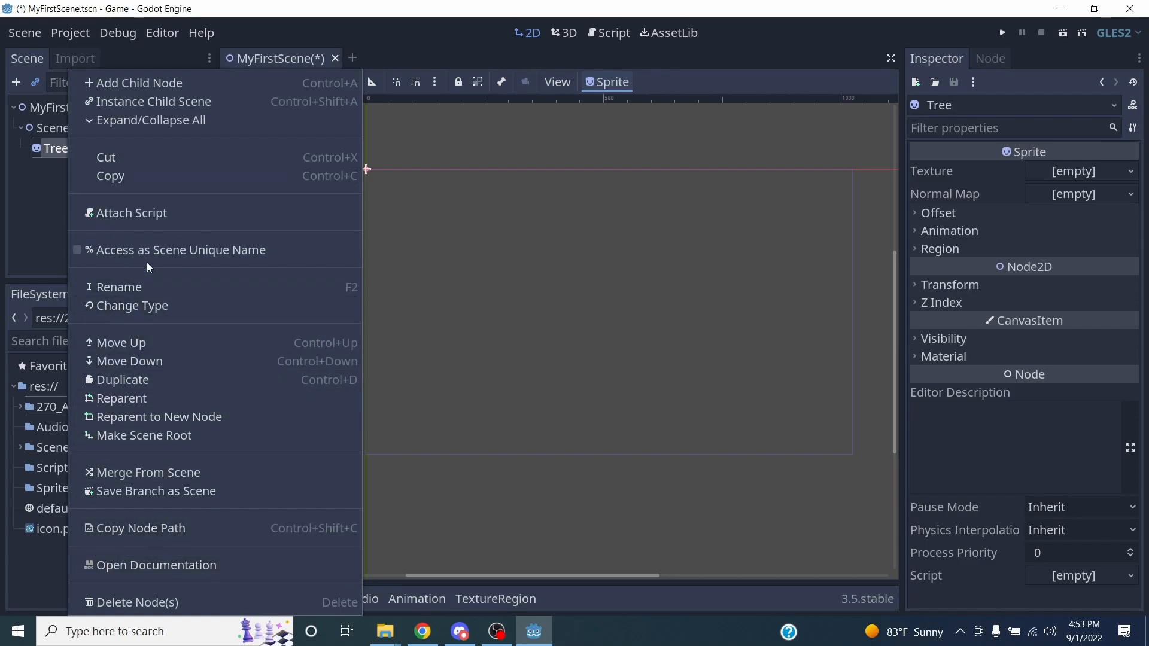
left_click(51, 217)
left_click(80, 150)
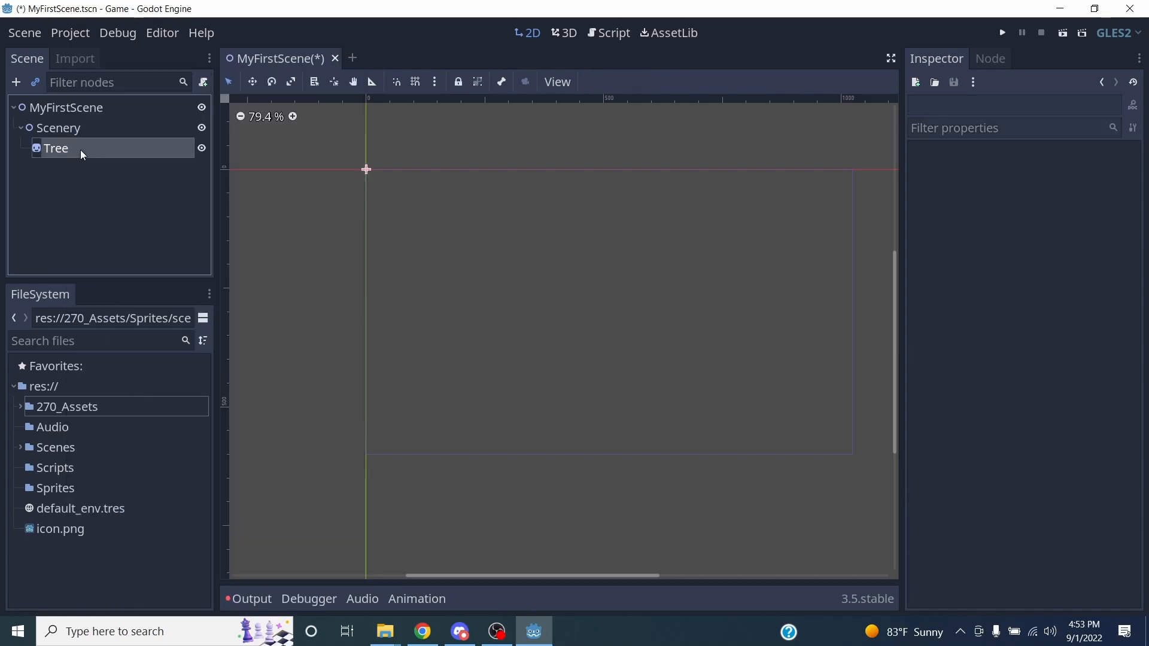
key("Up")
key("Down")
key("F2")
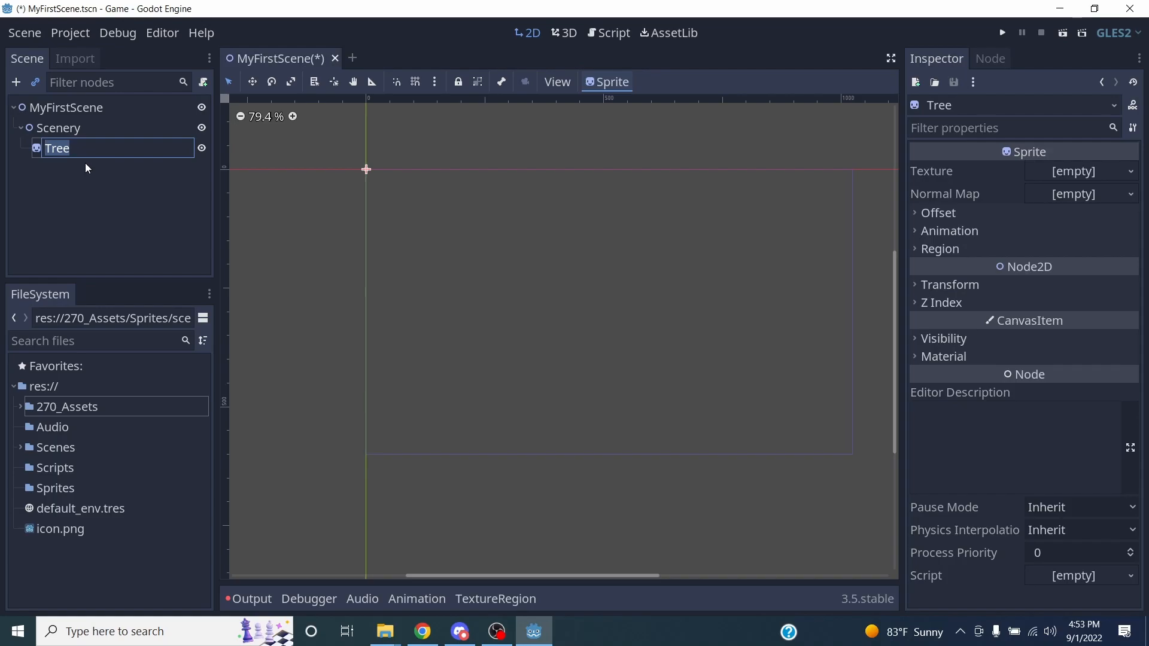
key("Return")
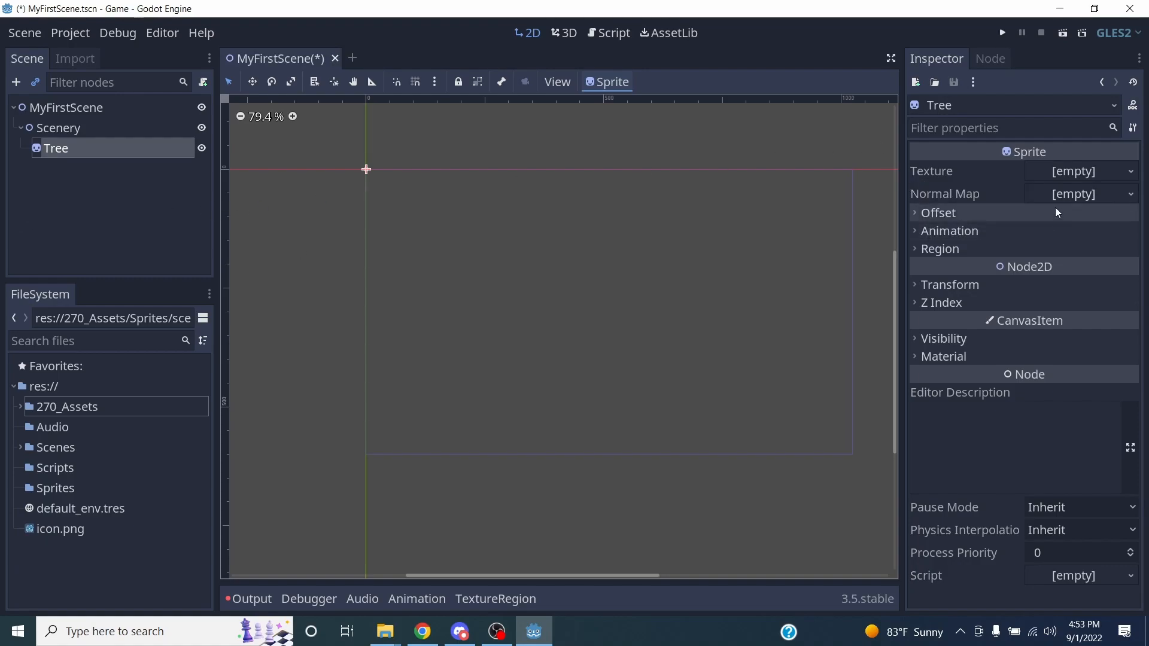
Load scenery_tree.png from 270_Assets/Sprites as the texture of the Tree sprite
left_click(928, 174)
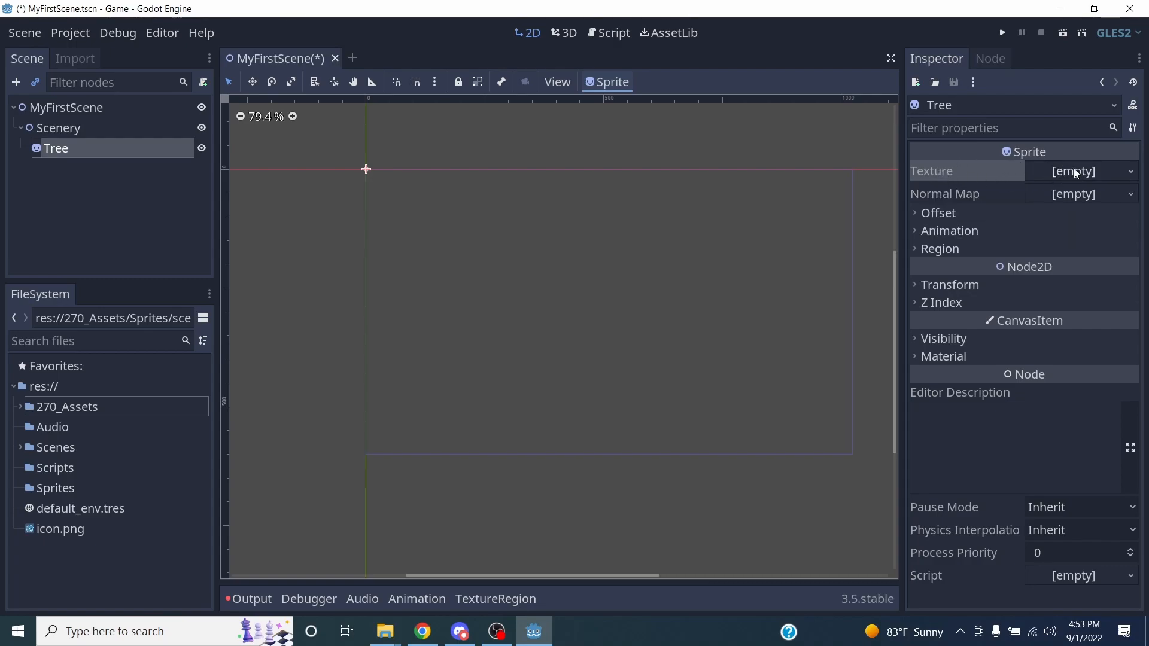
left_click(1131, 172)
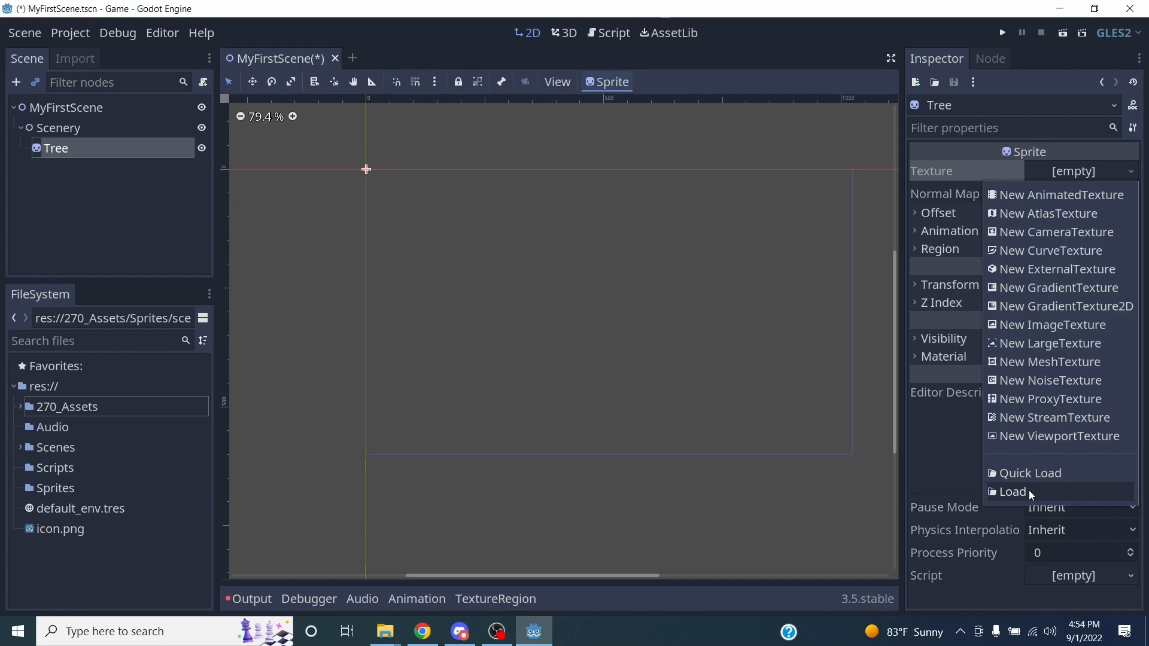
left_click(1013, 492)
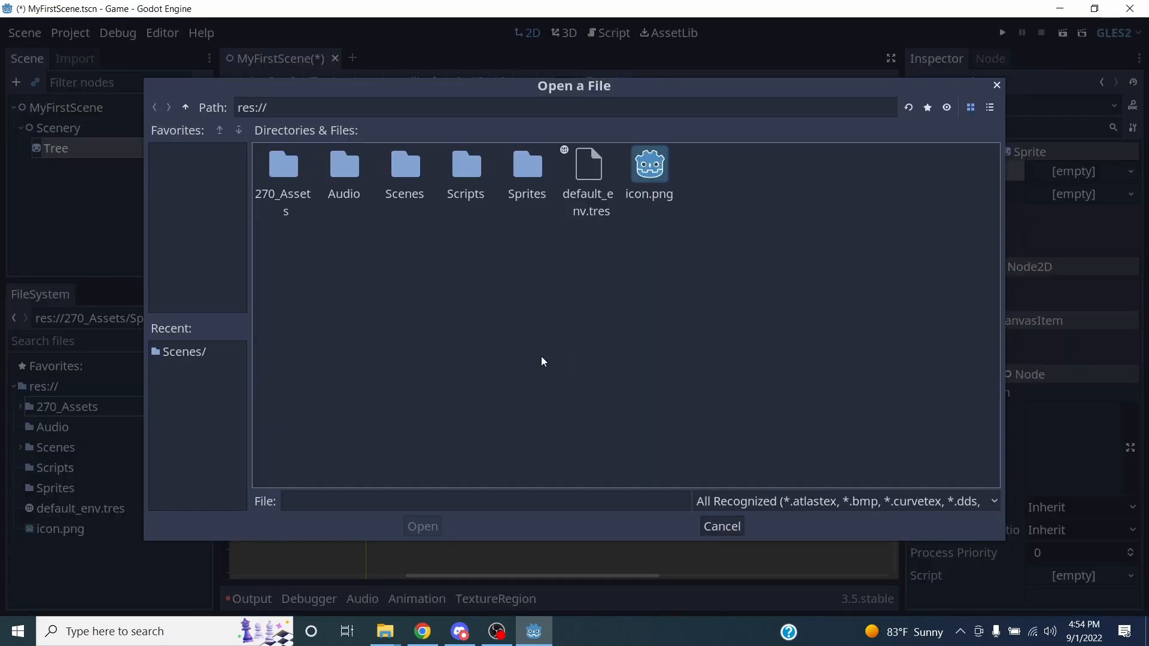
double_click(282, 167)
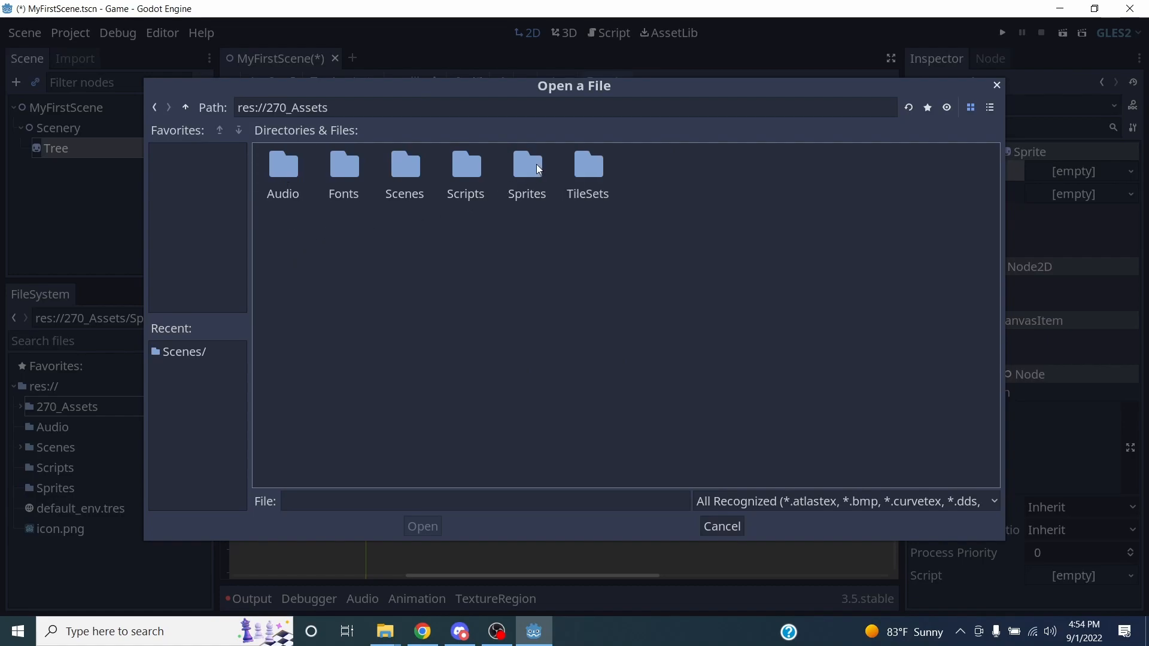
double_click(529, 179)
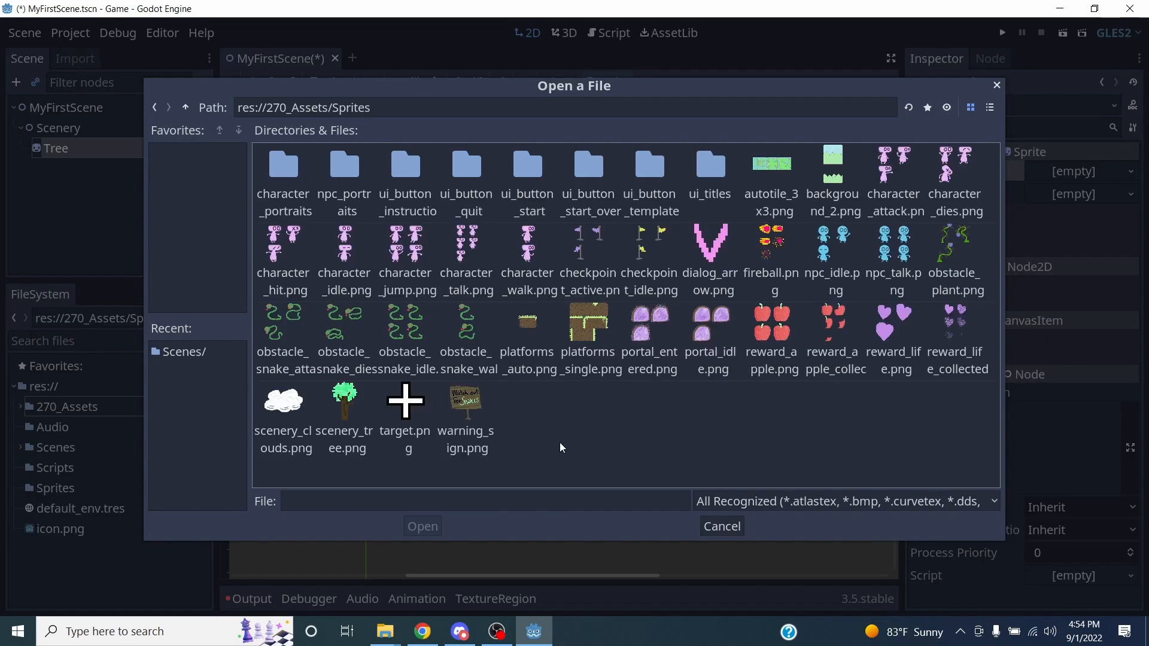
left_click(341, 392)
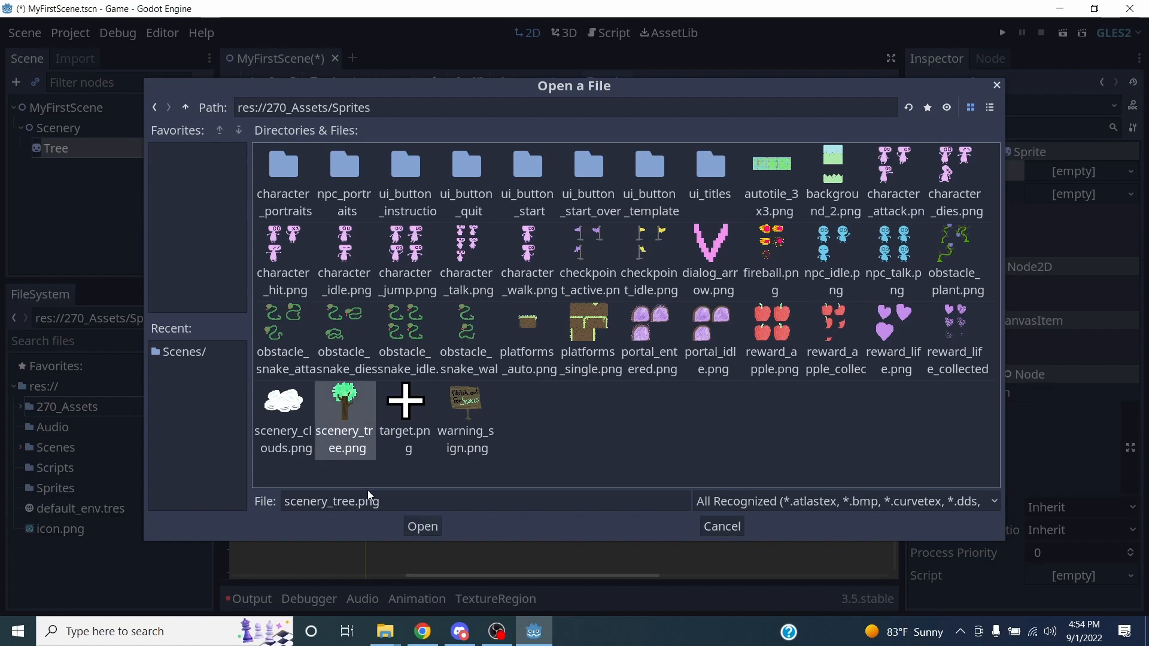
left_click(424, 527)
Examine the textured Tree sprite in the 2D viewport at different zoom levels
scroll(379, 184, "down", 7)
scroll(376, 188, "up", 13)
middle_click_drag(375, 188, 426, 285)
scroll(415, 265, "up", 4)
scroll(418, 269, "up", 10)
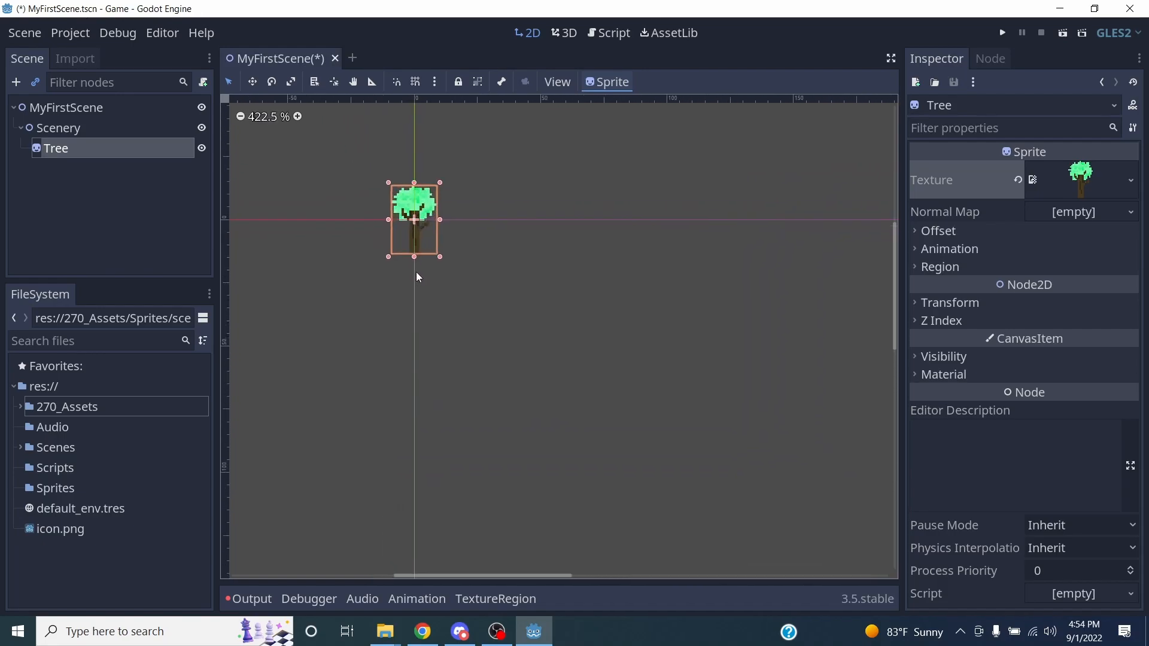
scroll(515, 264, "down", 4)
middle_click_drag(605, 317, 456, 343)
scroll(457, 330, "down", 5)
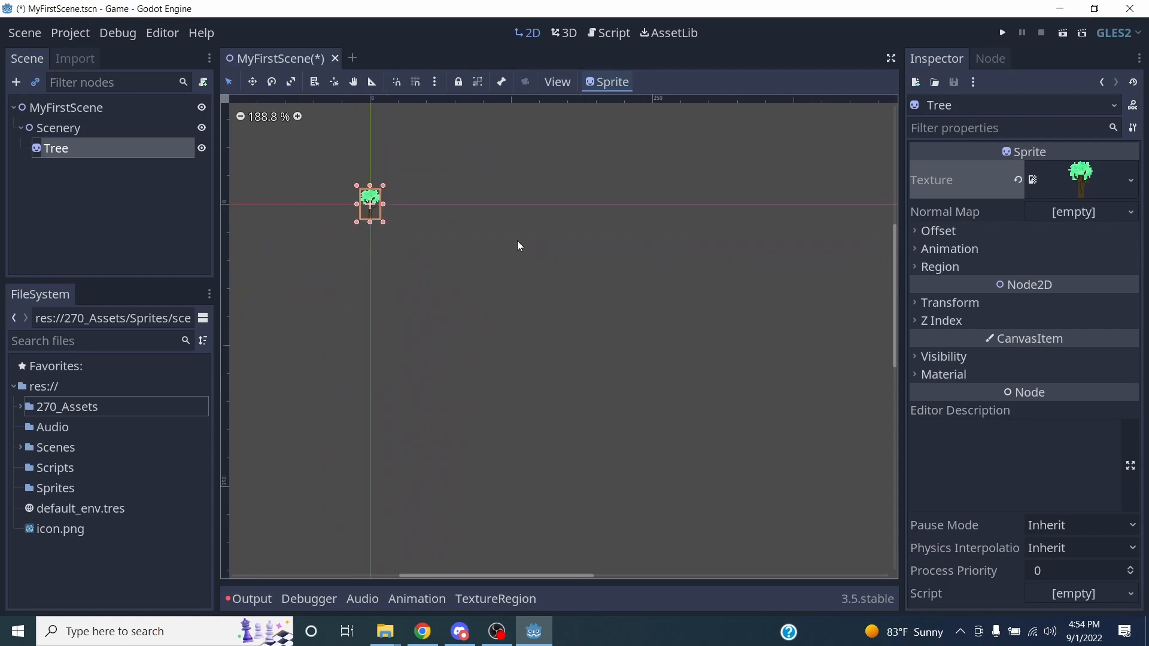
scroll(431, 294, "down", 2)
middle_click_drag(481, 335, 497, 317)
scroll(437, 297, "up", 8)
middle_click_drag(427, 238, 479, 314)
scroll(427, 340, "up", 9)
scroll(425, 297, "up", 3)
middle_click_drag(403, 214, 396, 244)
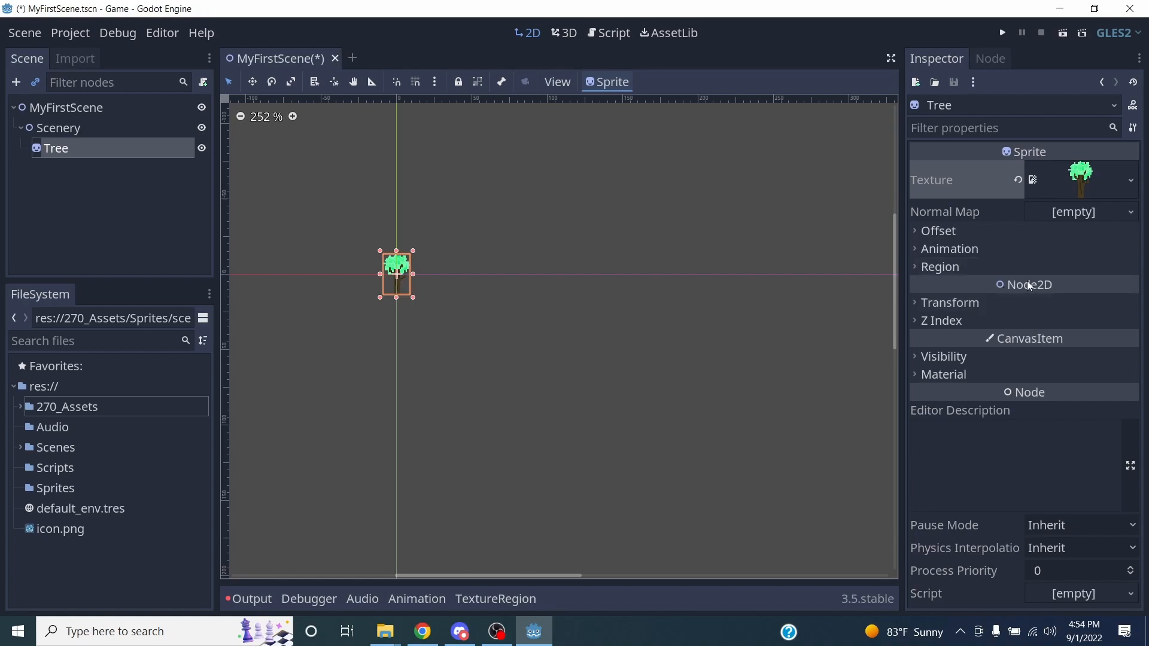
Try X positions of 100, -100 and 100 again in Tree's Transform properties, and reset the position to its default
left_click(946, 304)
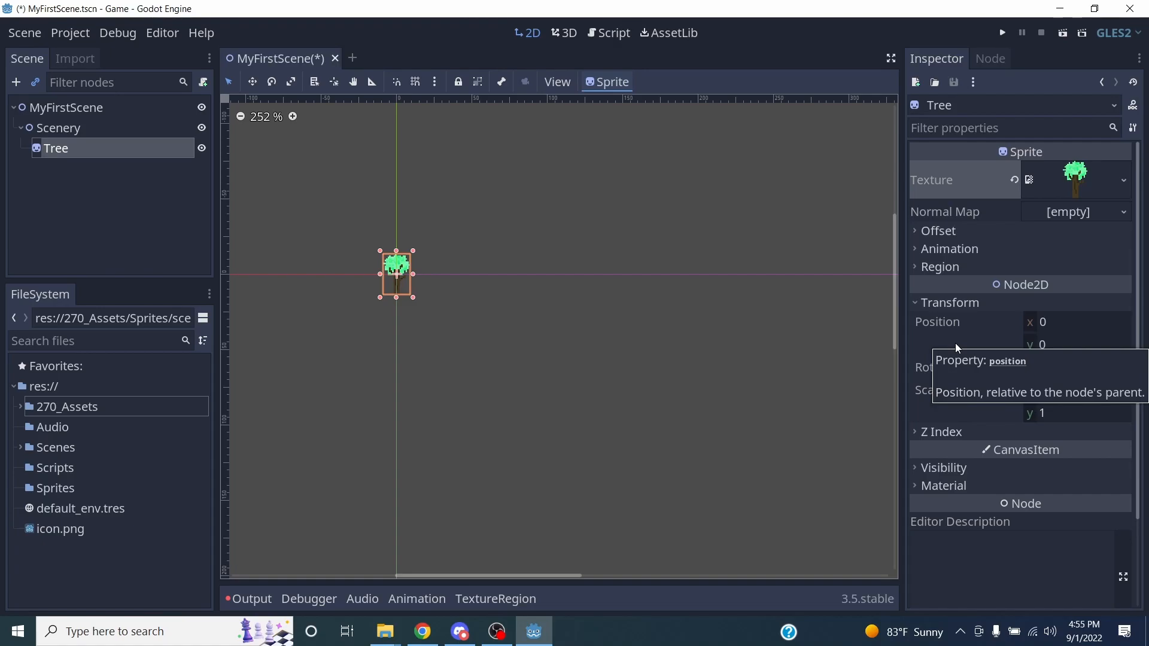
mouse_move(926, 391)
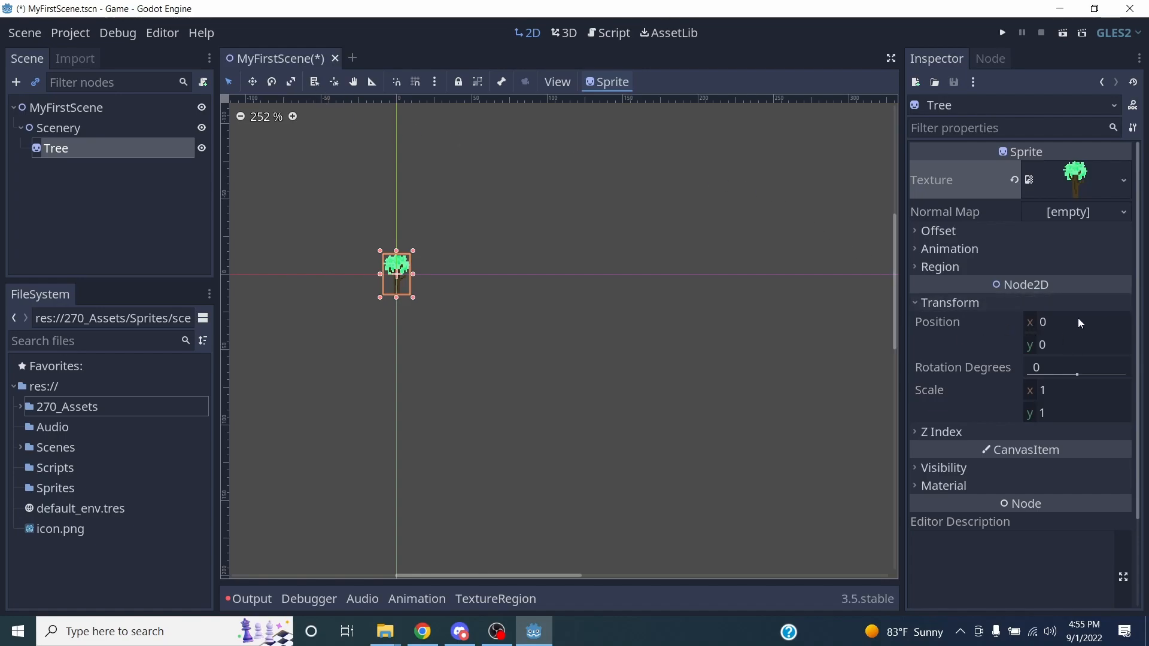
left_click(1057, 325)
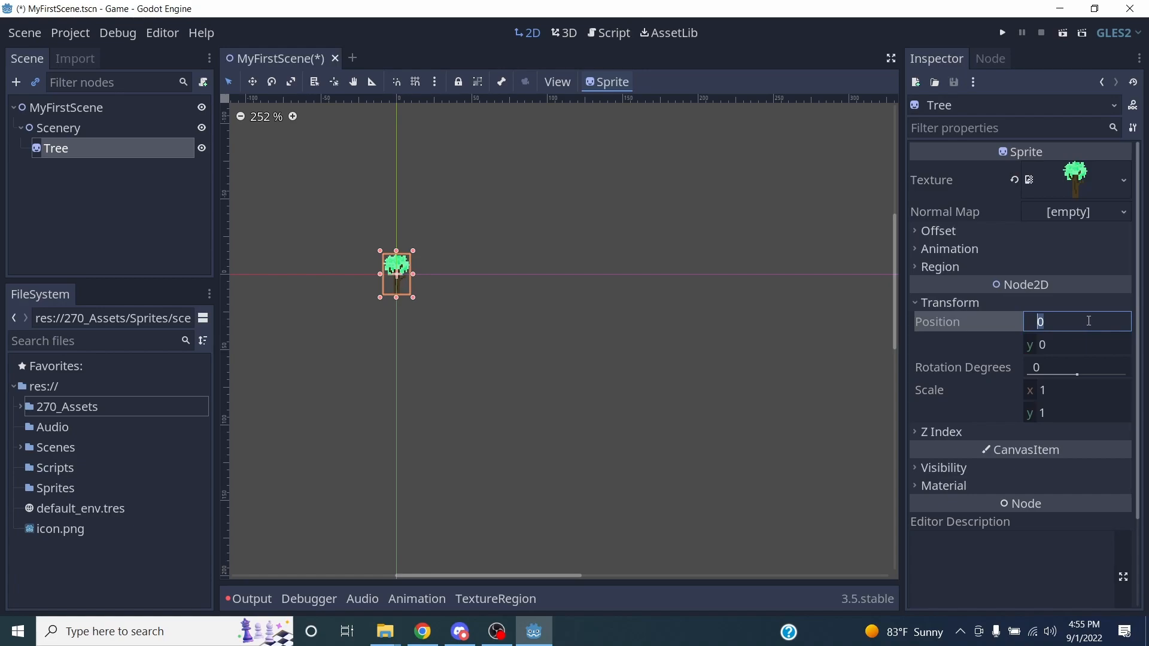
type("100")
key("Return")
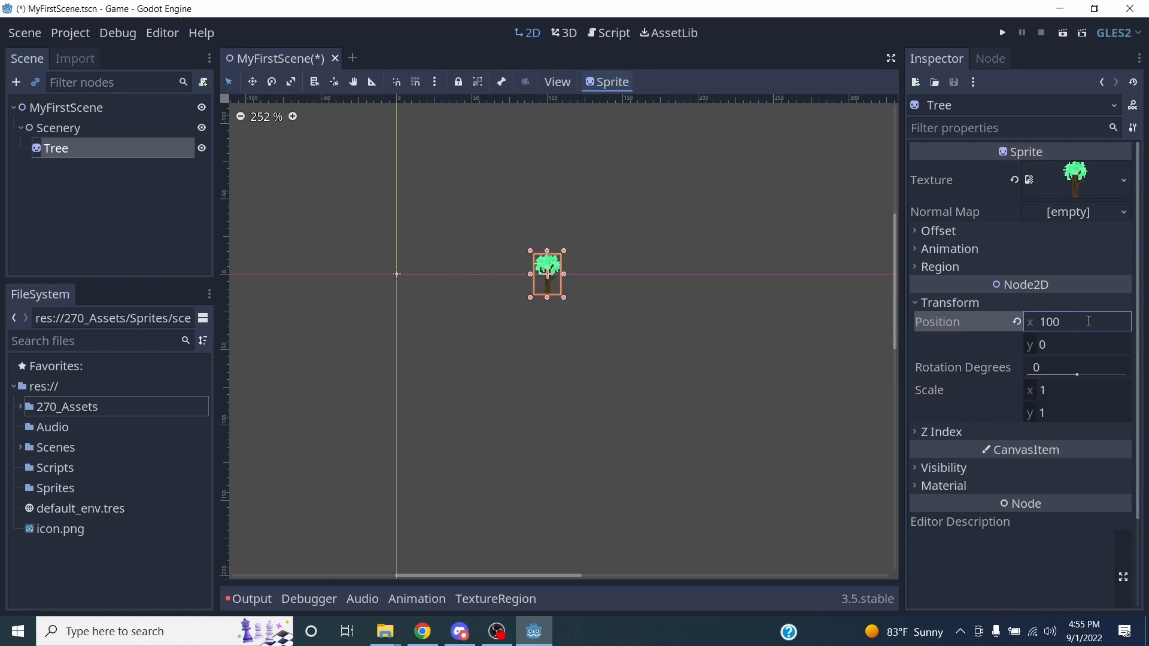
left_click(1089, 322)
type("-100")
key("Return")
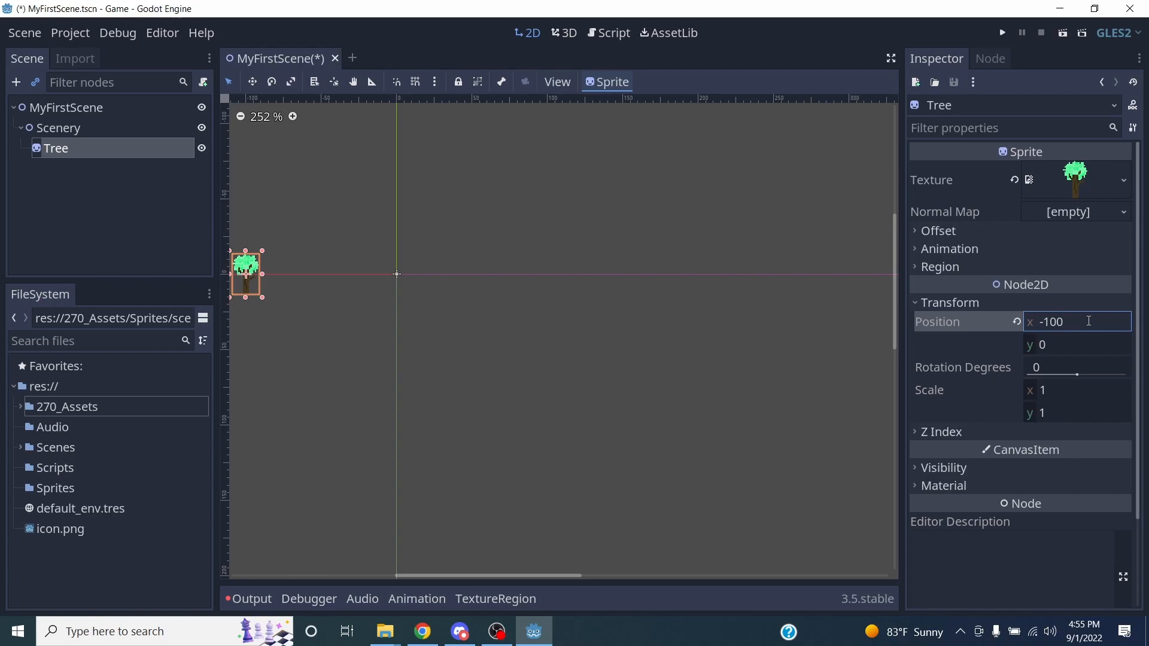
left_click(1089, 321)
type("100")
key("Return")
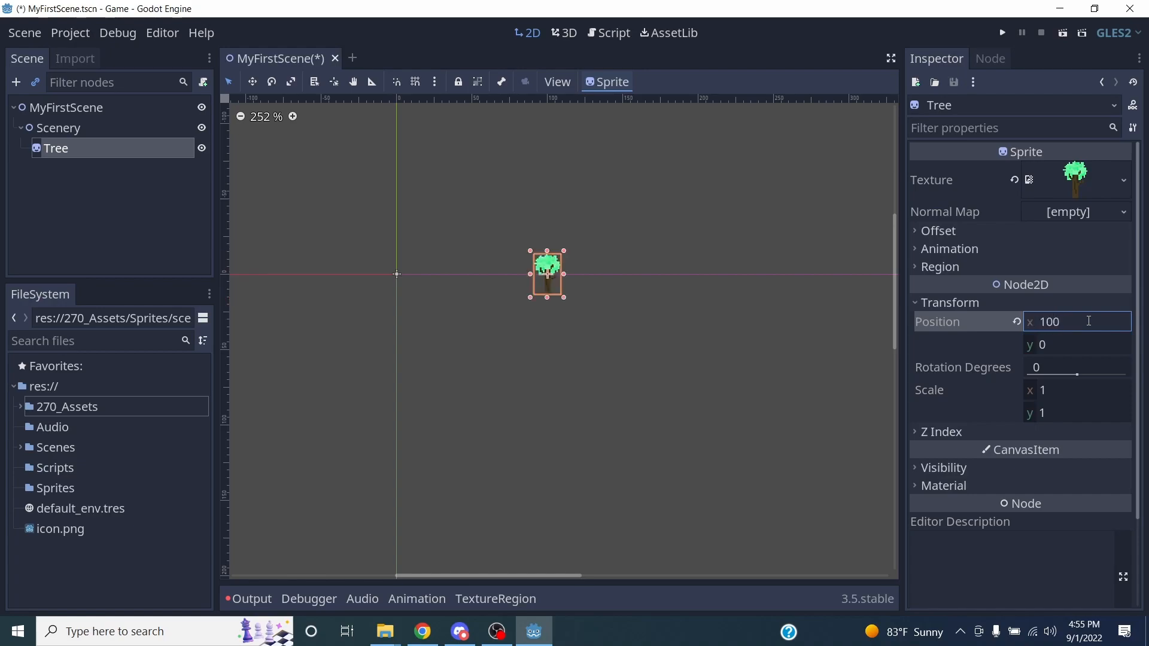
left_click(1017, 324)
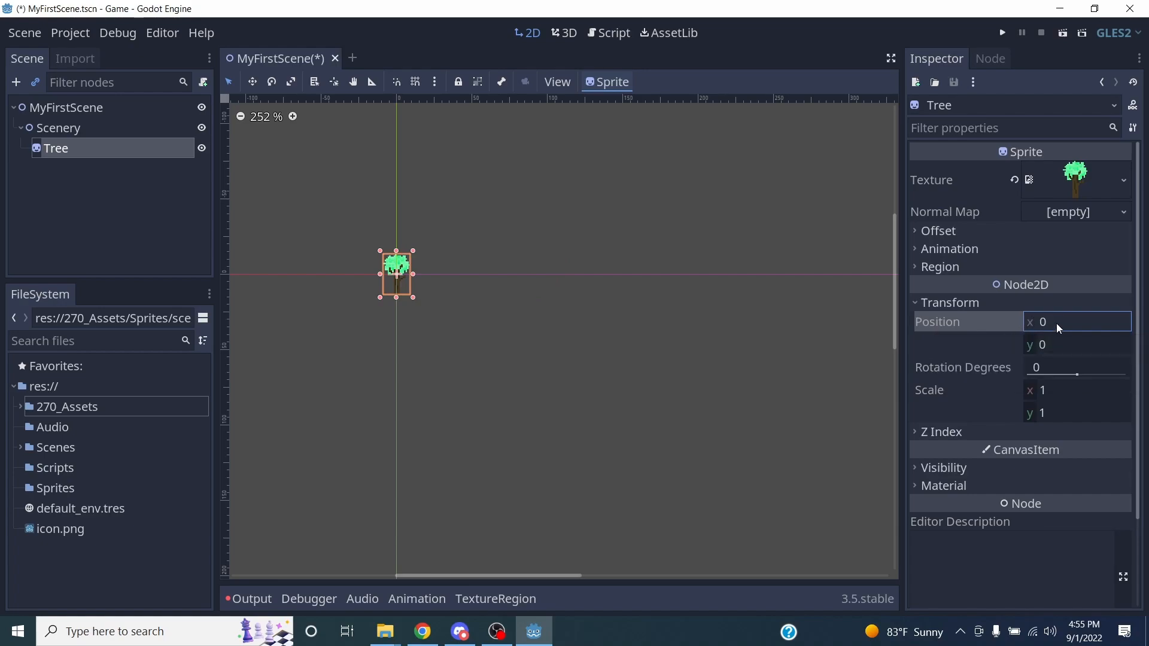
Try placing Tree at position X 100, Y 100
type("100")
key("Return")
left_click(1063, 352)
type("100")
key("Return")
Try adjusting Tree's X position and rotation by sliding their values, and reset both properties to their defaults
left_click_drag(1044, 317, 960, 323)
left_click(1017, 323)
left_click_drag(1051, 323, 1023, 325)
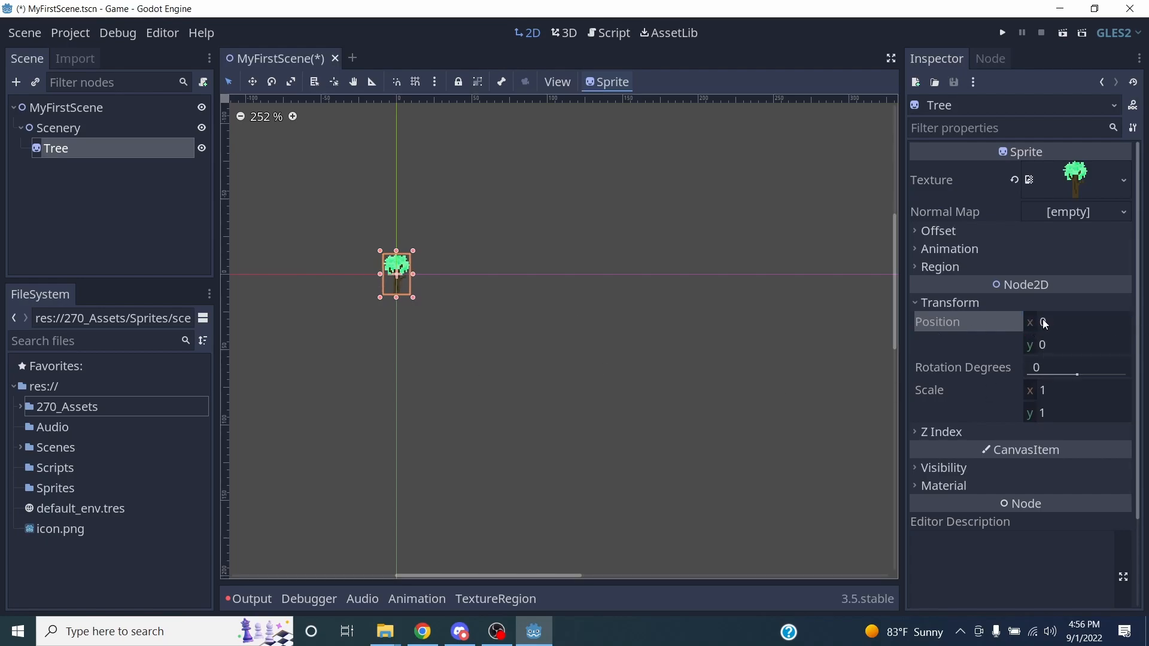
left_click_drag(1079, 375, 1014, 369)
left_click(1016, 368)
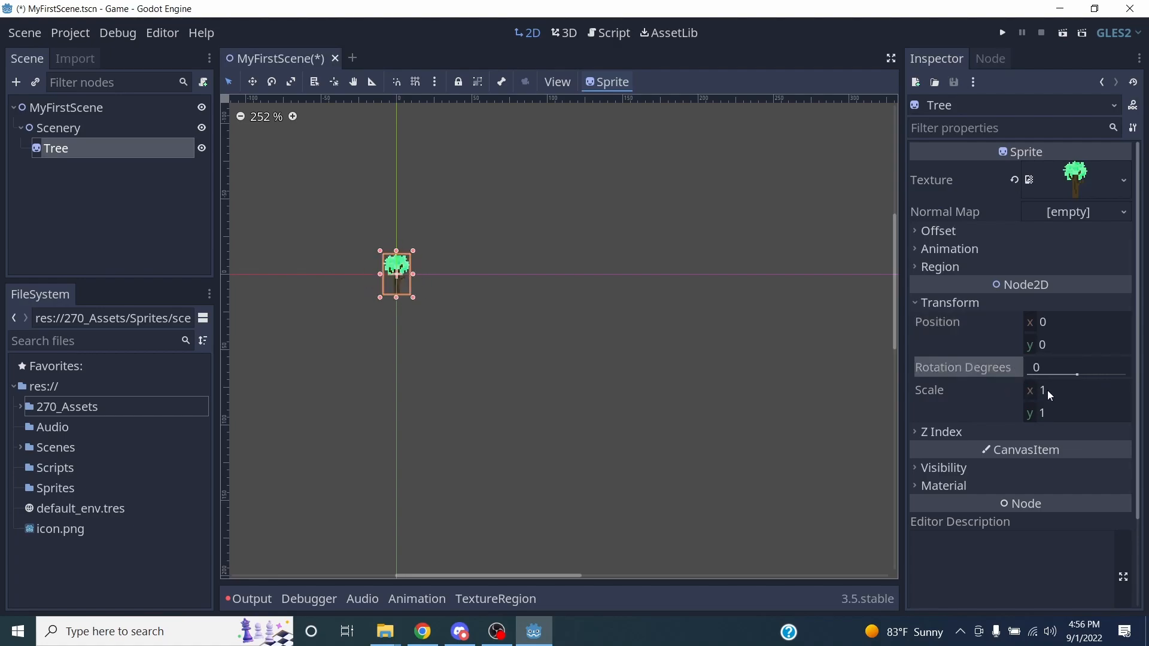
Try scaling Tree to 2 in both X and Y, and undo the scale changes
left_click(1050, 395)
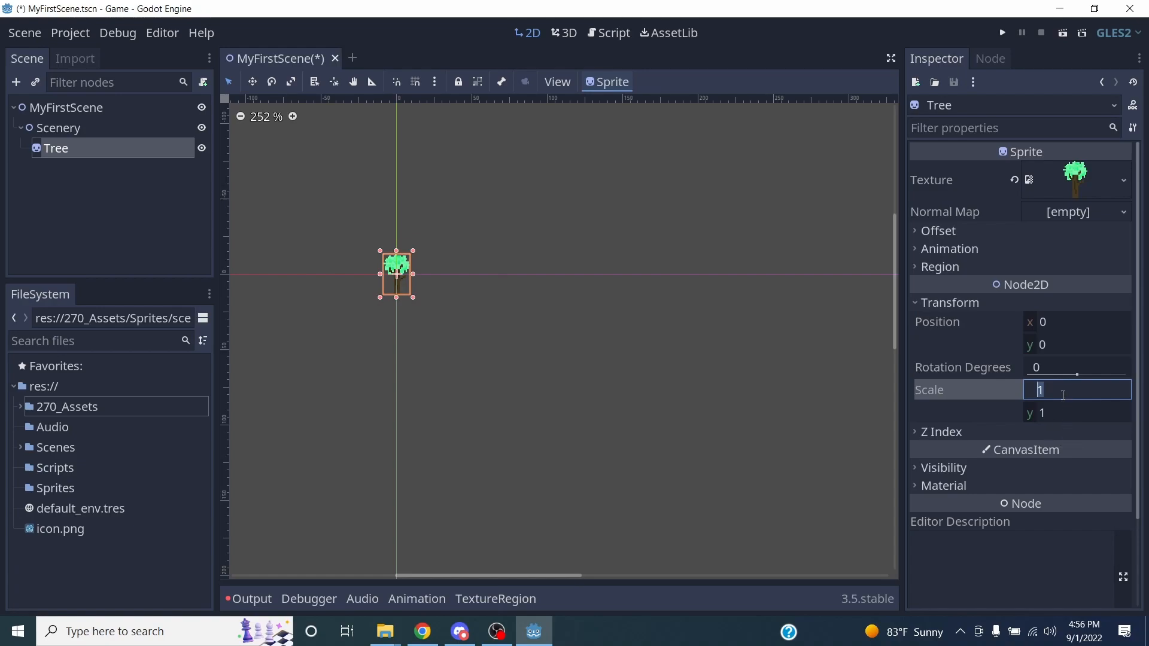
type("2")
key("Tab")
type("2")
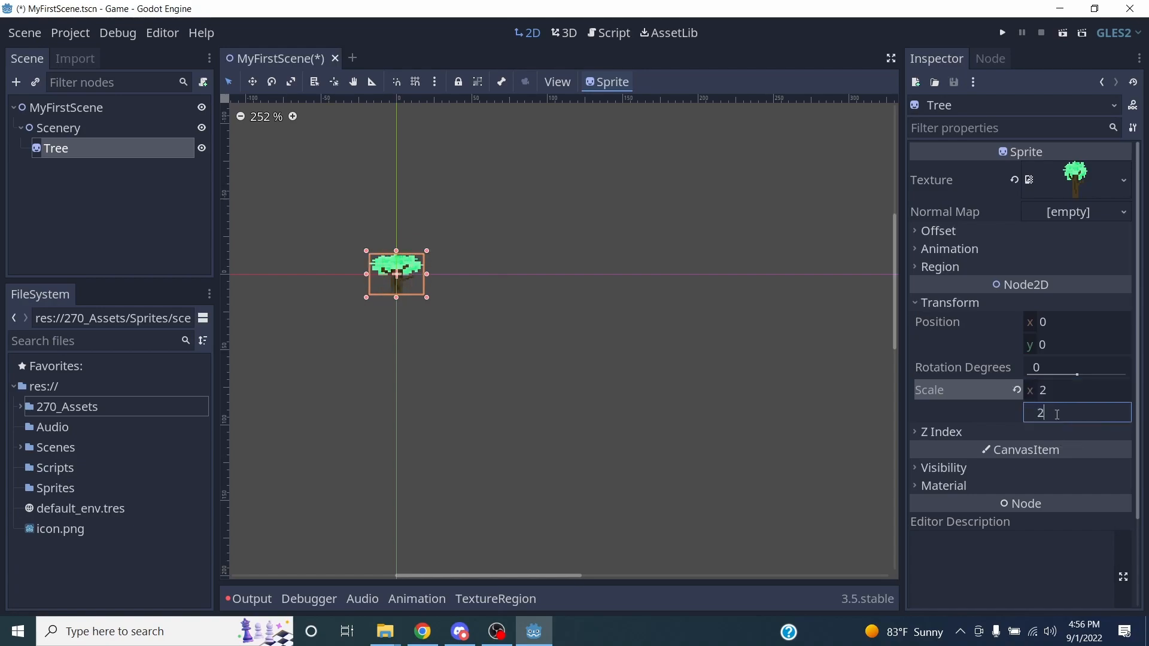
key("Return")
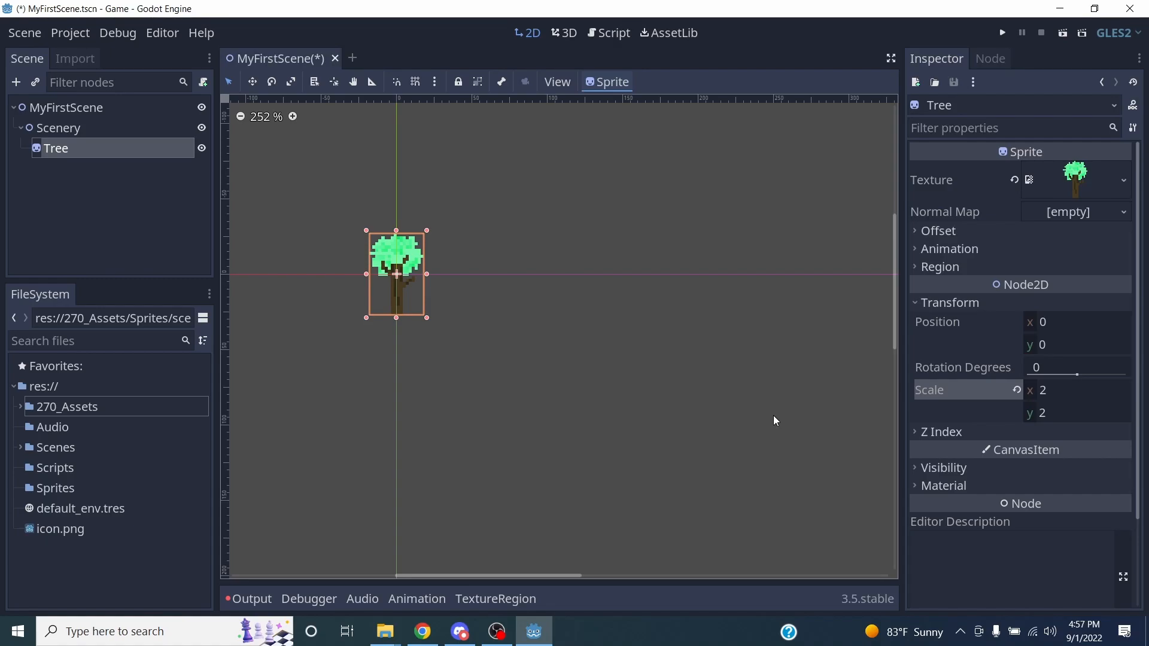
key("ctrl+z")
key("ctrl+z")
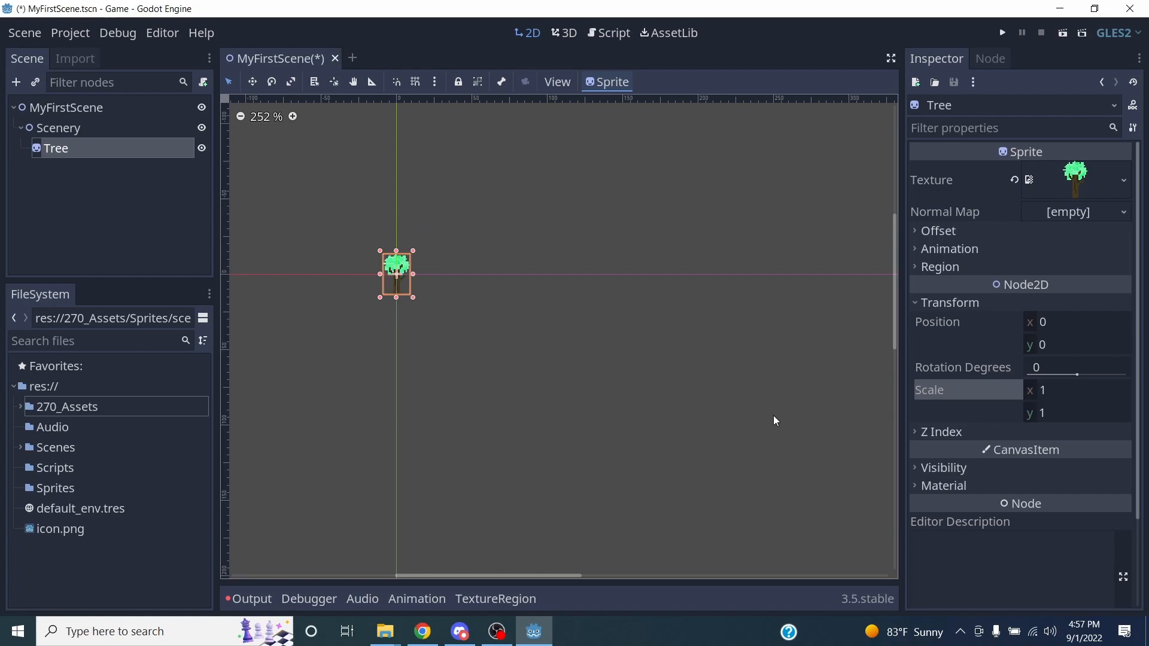
Save MyFirstScene and collapse Tree's Transform properties
key("ctrl+s")
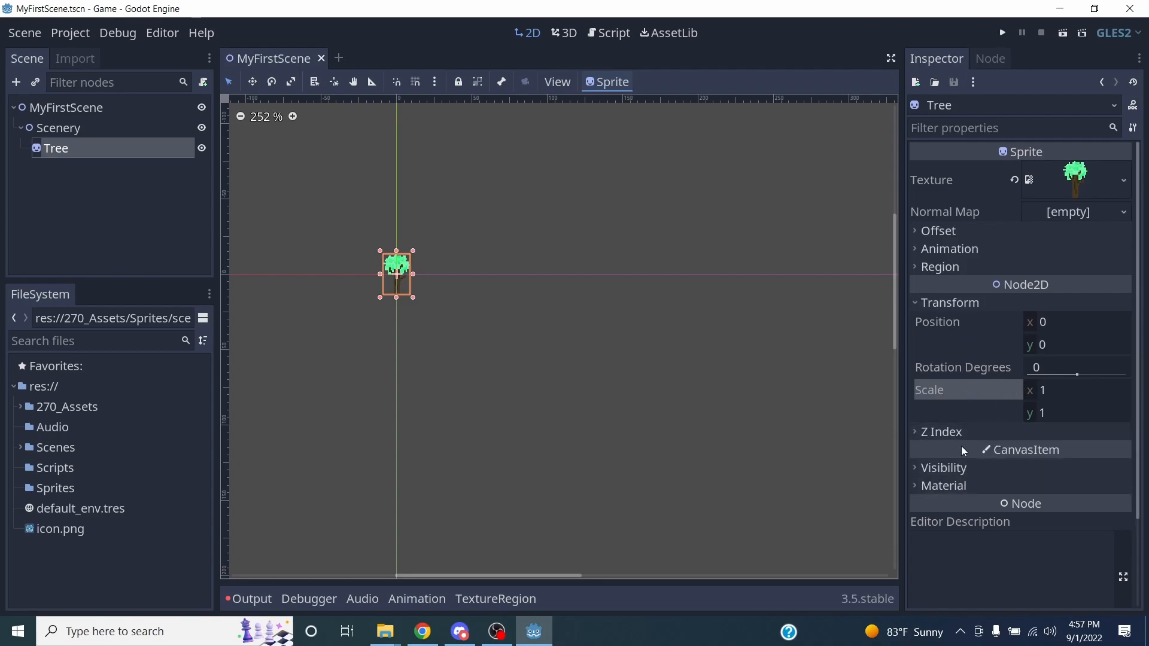
left_click(954, 307)
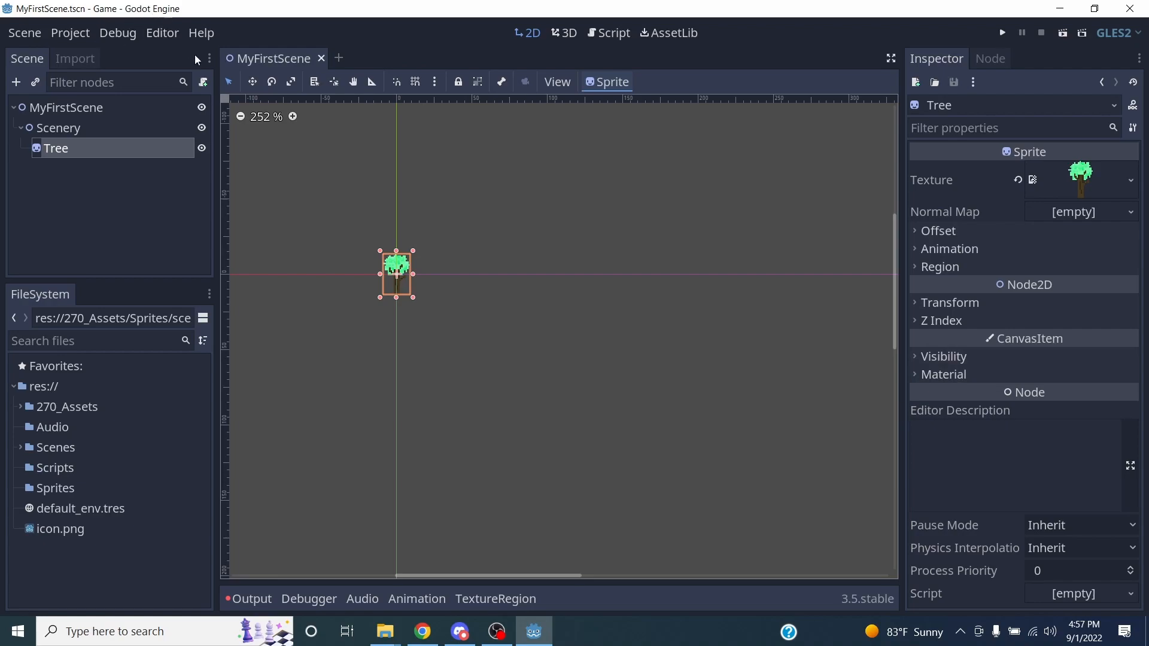
Try moving and vertically stretching Tree directly in the viewport, undoing the changes along the way
scroll(383, 289, "down", 1)
scroll(372, 275, "up", 3)
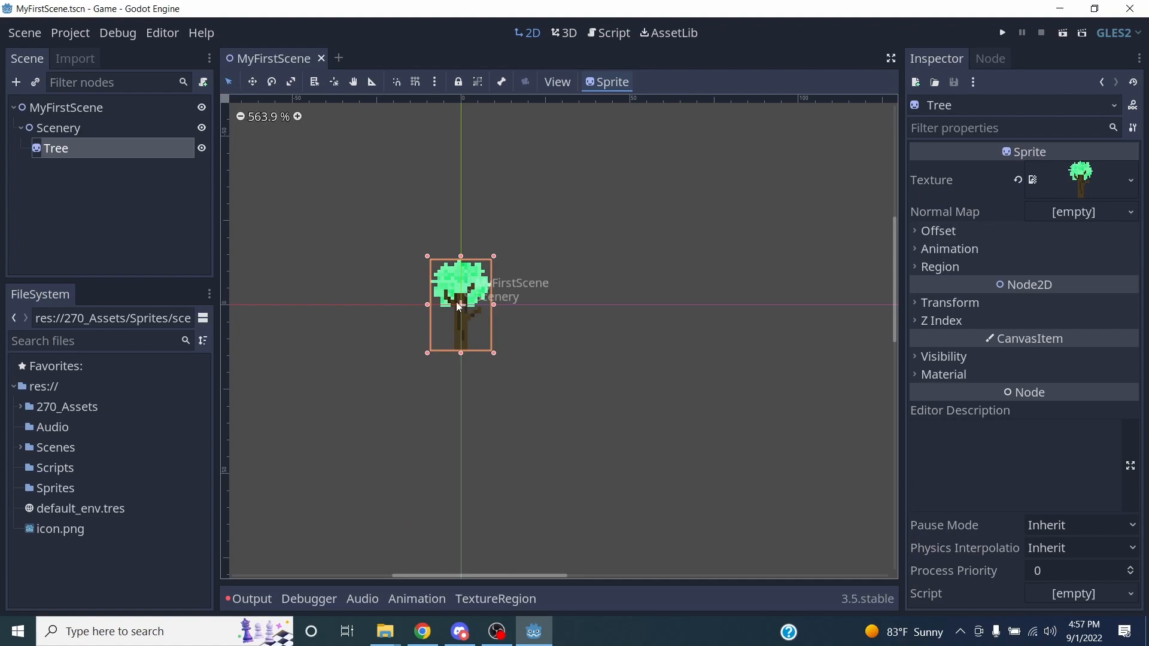
mouse_move(478, 295)
left_mouse_down()
mouse_move(506, 285)
mouse_move(448, 263)
mouse_move(431, 284)
mouse_move(401, 239)
mouse_move(479, 278)
mouse_move(458, 302)
mouse_move(462, 288)
mouse_move(464, 306)
mouse_move(462, 276)
mouse_move(564, 259)
mouse_move(537, 241)
mouse_move(472, 305)
left_mouse_up()
key("ctrl+z")
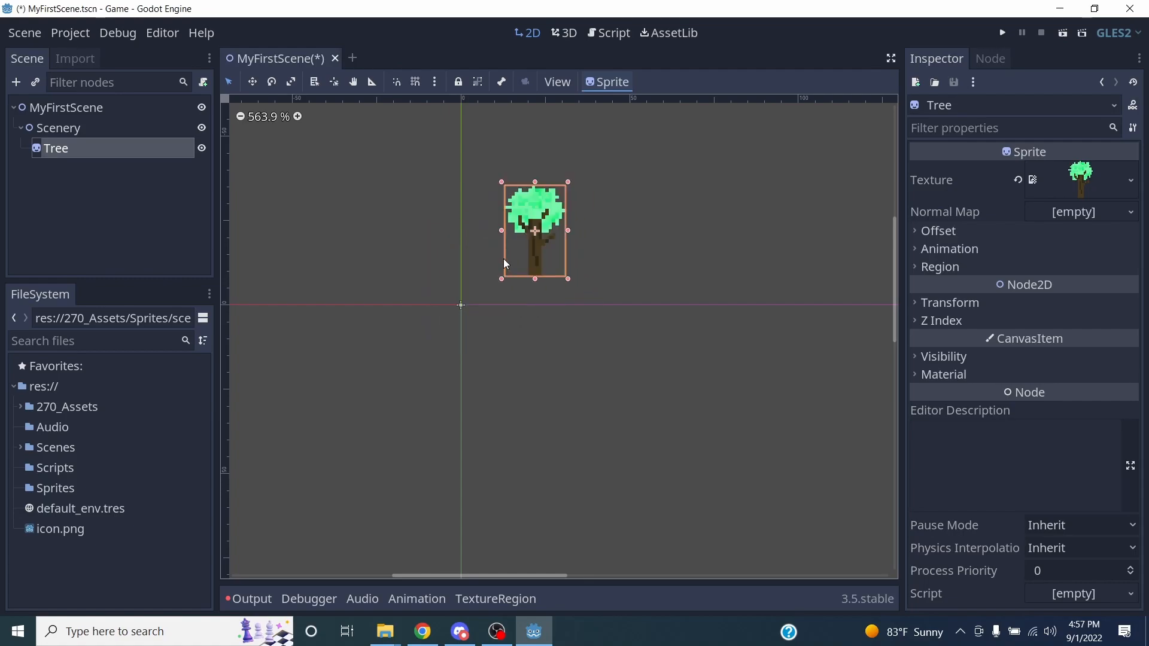
key("ctrl+z")
mouse_move(494, 228)
left_mouse_down()
mouse_move(506, 160)
mouse_move(527, 248)
mouse_move(495, 212)
left_mouse_up()
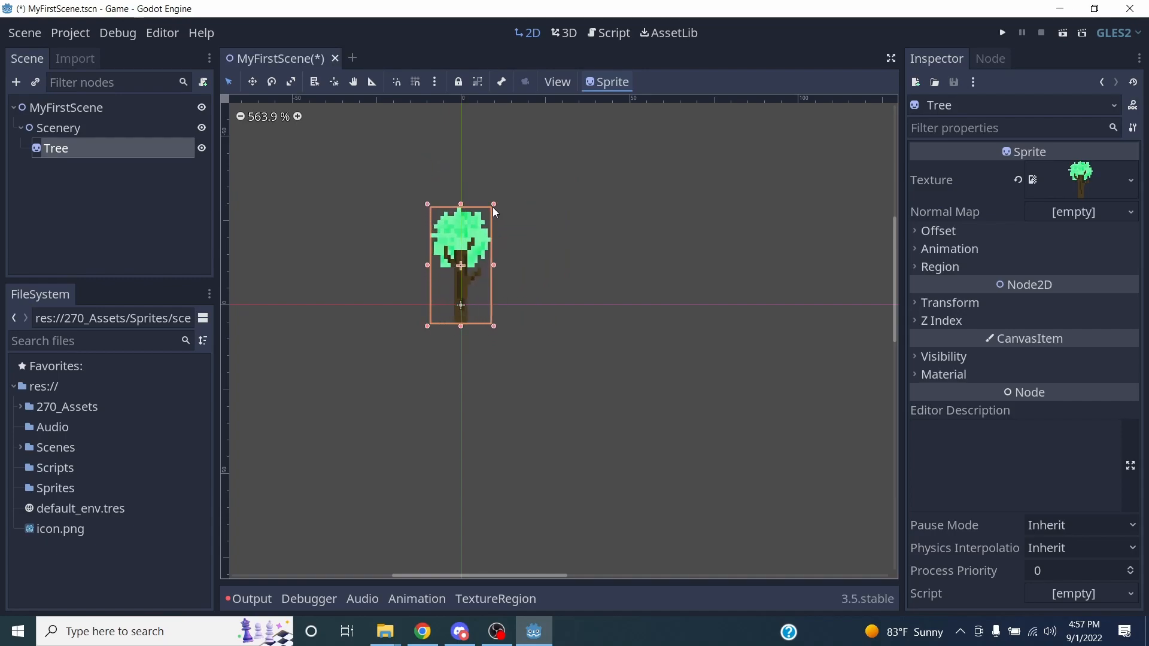
key("ctrl+z")
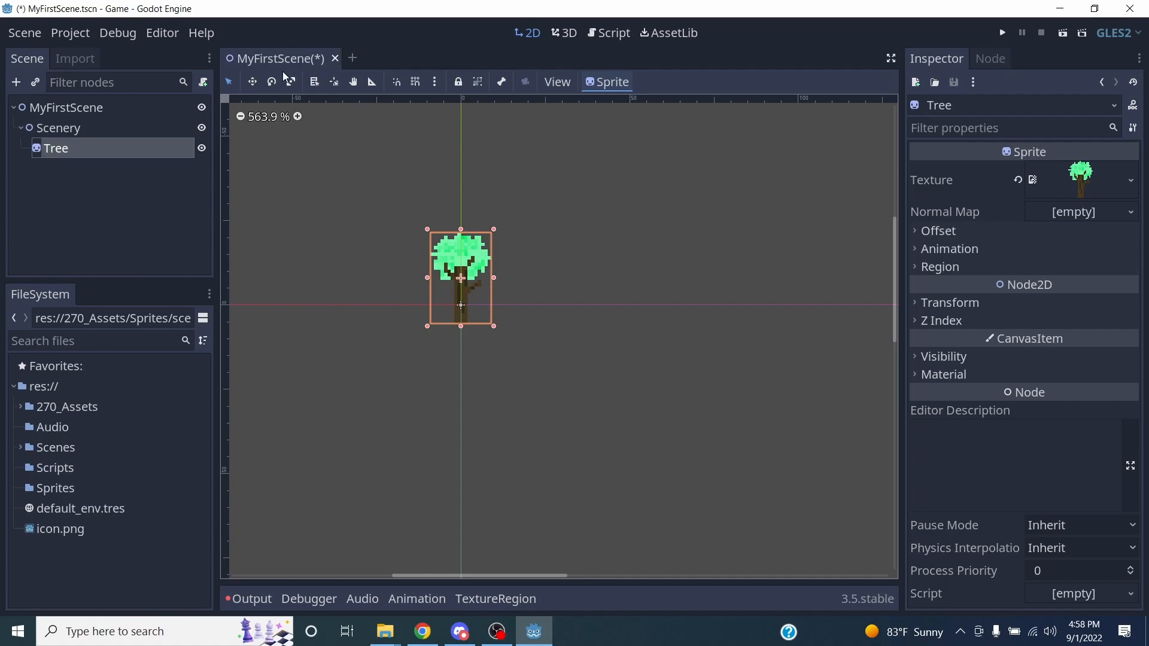
Try moving, rotating and scaling Tree with the Move, Rotate and Scale modes, and undo each of these transformations
left_click(252, 83)
left_click_drag(481, 287, 445, 284)
left_click(271, 82)
left_click_drag(400, 236, 294, 168)
left_click(291, 82)
left_click_drag(392, 214, 472, 246)
key("ctrl+z")
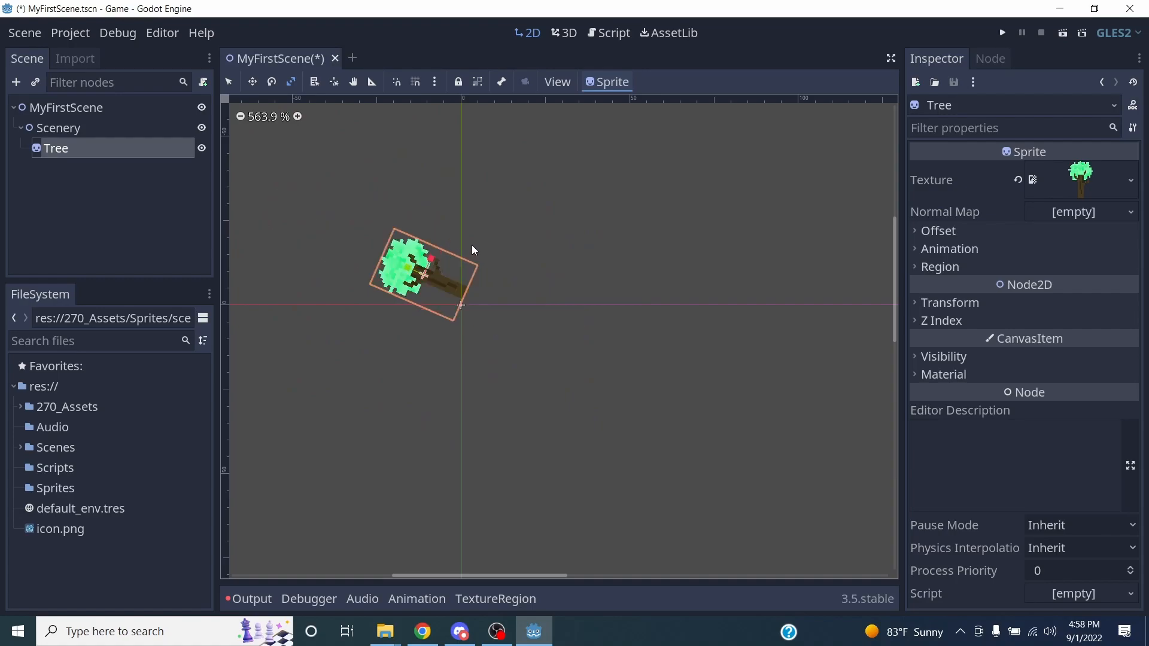
key("ctrl+z")
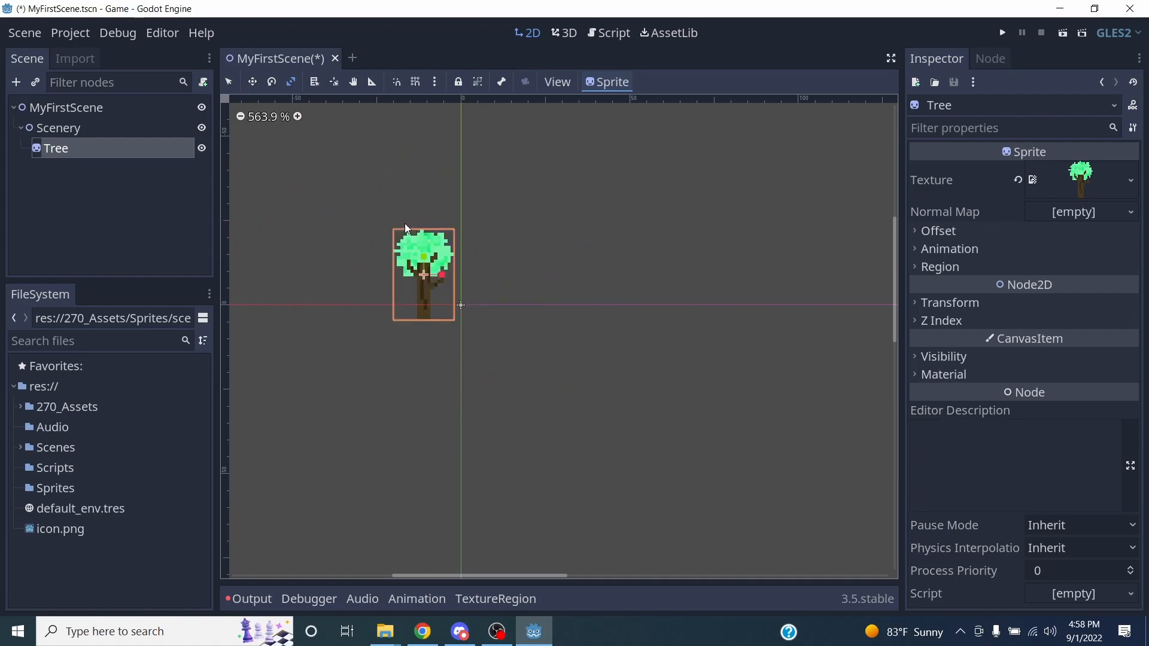
key("ctrl+z")
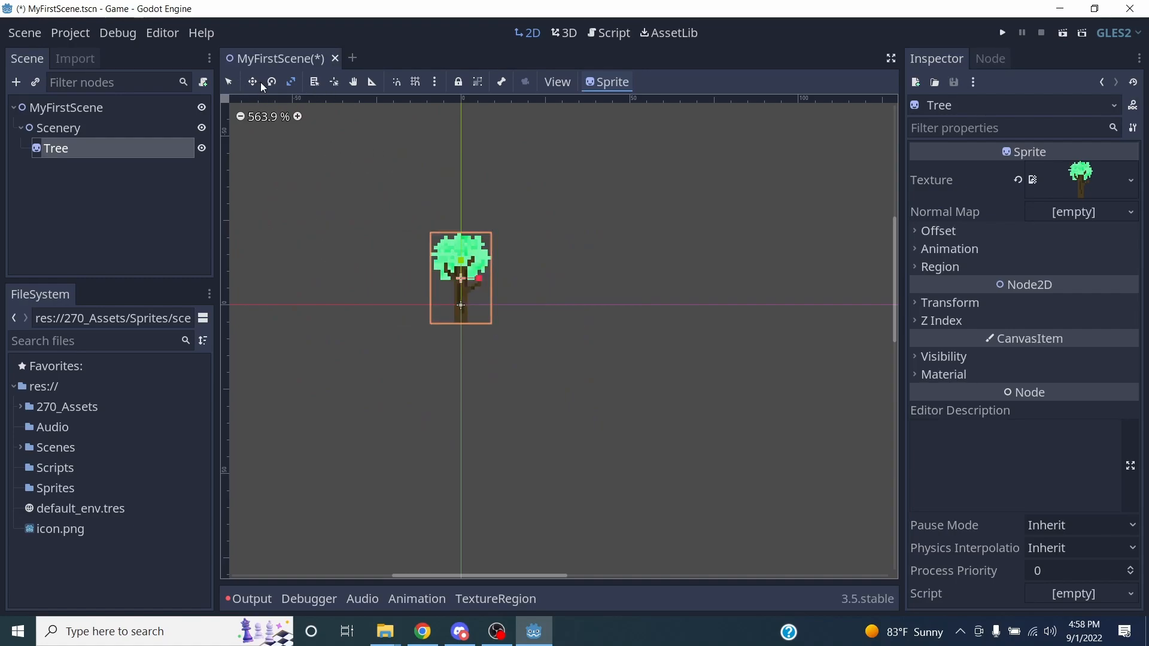
Try the Ruler and Scale modes, return to Select mode, and undo the remaining movement of Tree
left_click(230, 82)
key("r")
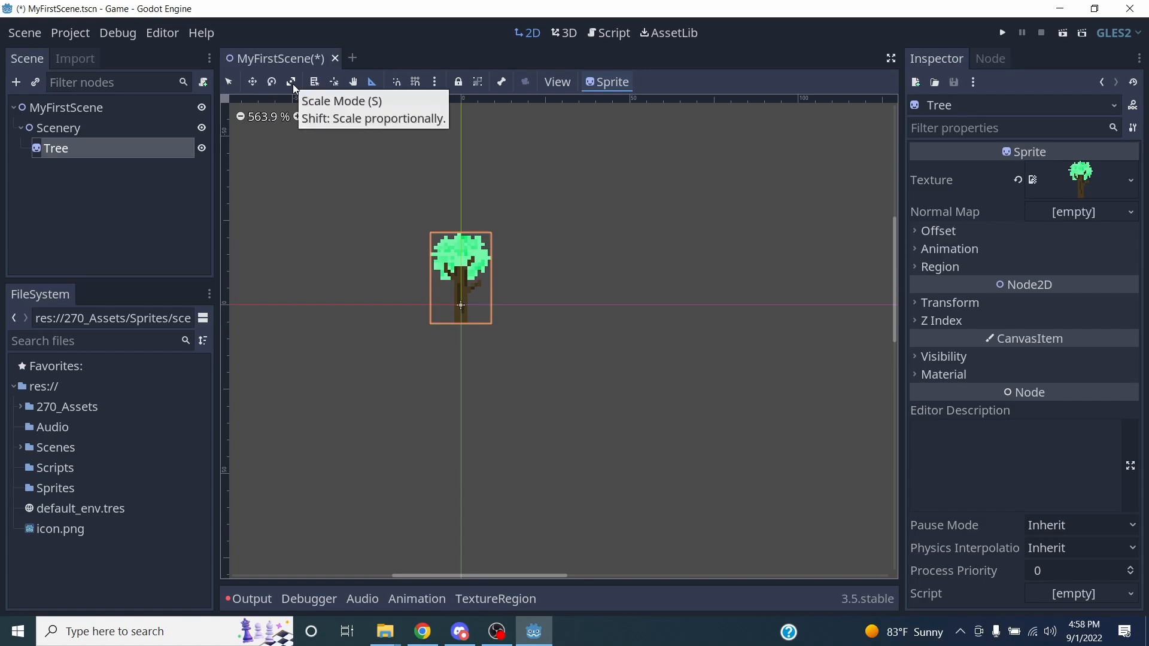
left_click(291, 82)
key("q")
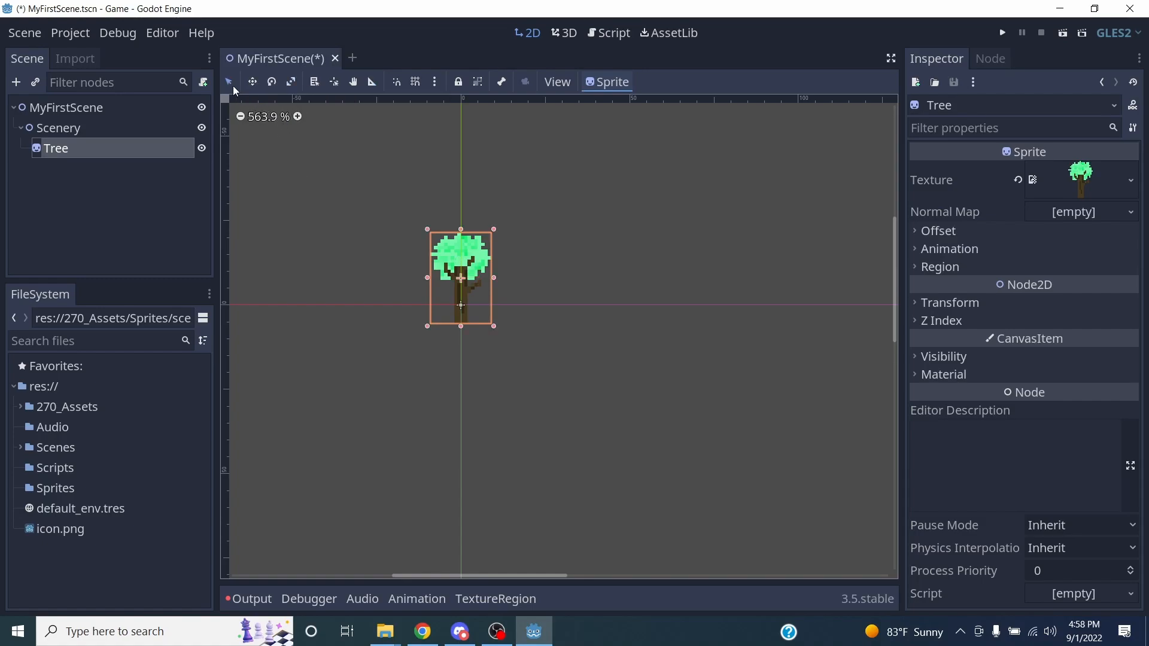
mouse_move(460, 278)
left_mouse_down()
mouse_move(505, 244)
mouse_move(520, 248)
mouse_move(454, 264)
mouse_move(478, 286)
mouse_move(452, 354)
mouse_move(707, 302)
mouse_move(458, 283)
left_mouse_up()
key("ctrl+z")
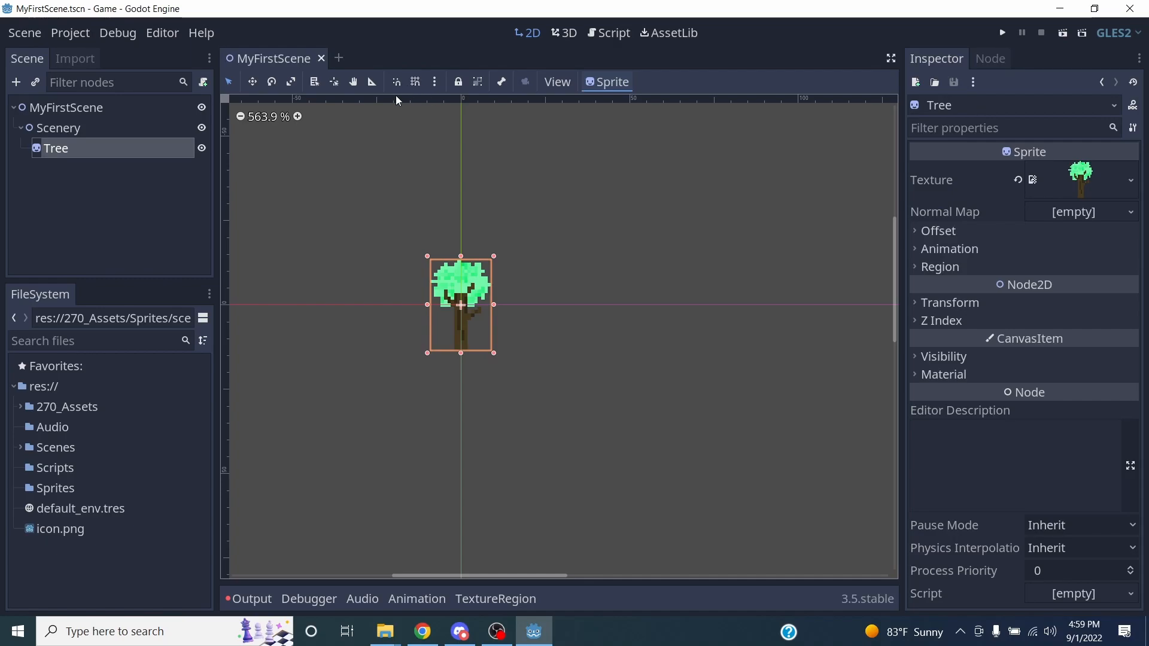
Open the editor settings and search them for "icon", clearing the search term
left_click(162, 33)
left_click(178, 58)
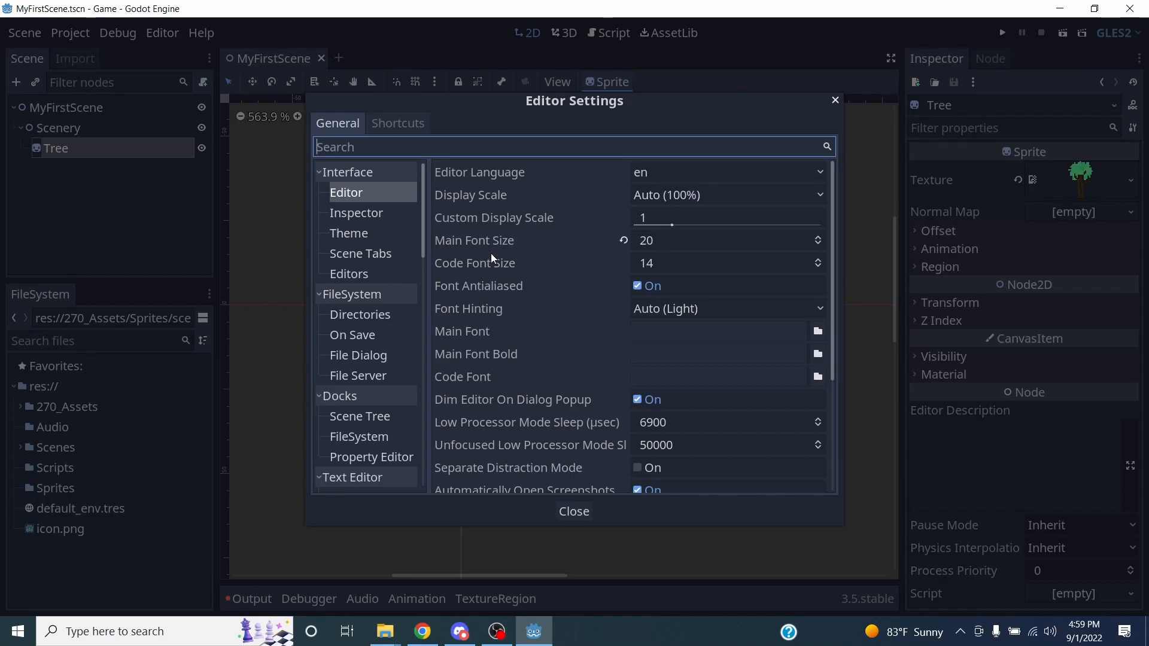
scroll(513, 323, "down", 5)
type("icon")
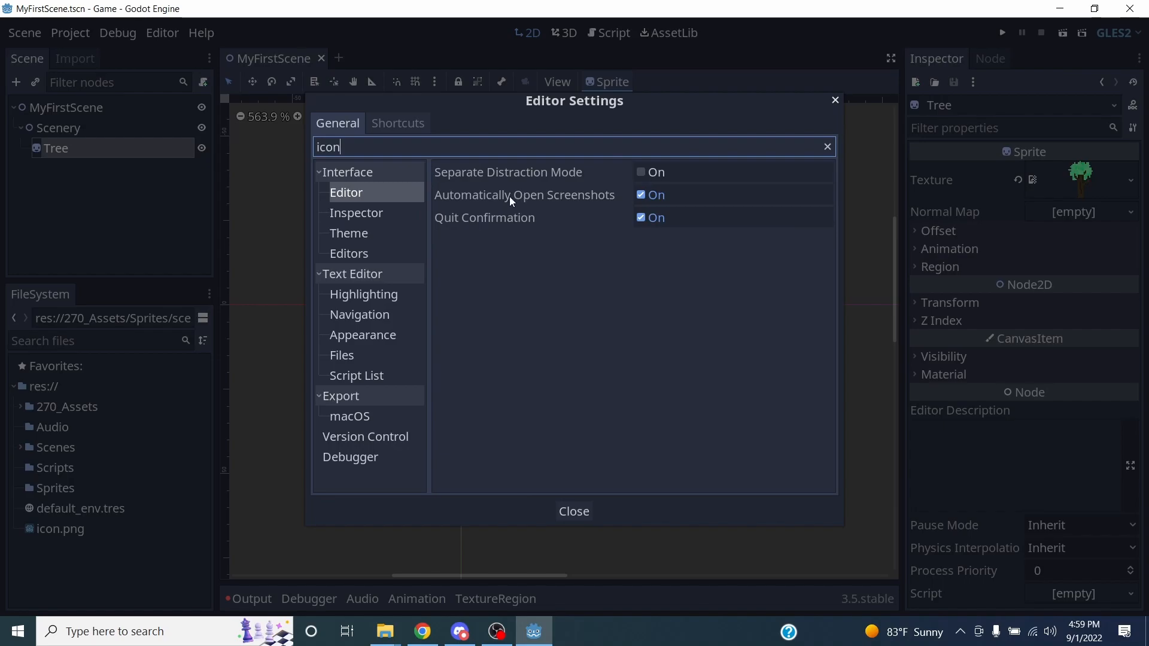
key("BackSpace")
key("BackSpace")
key("BackSpace")
key("BackSpace")
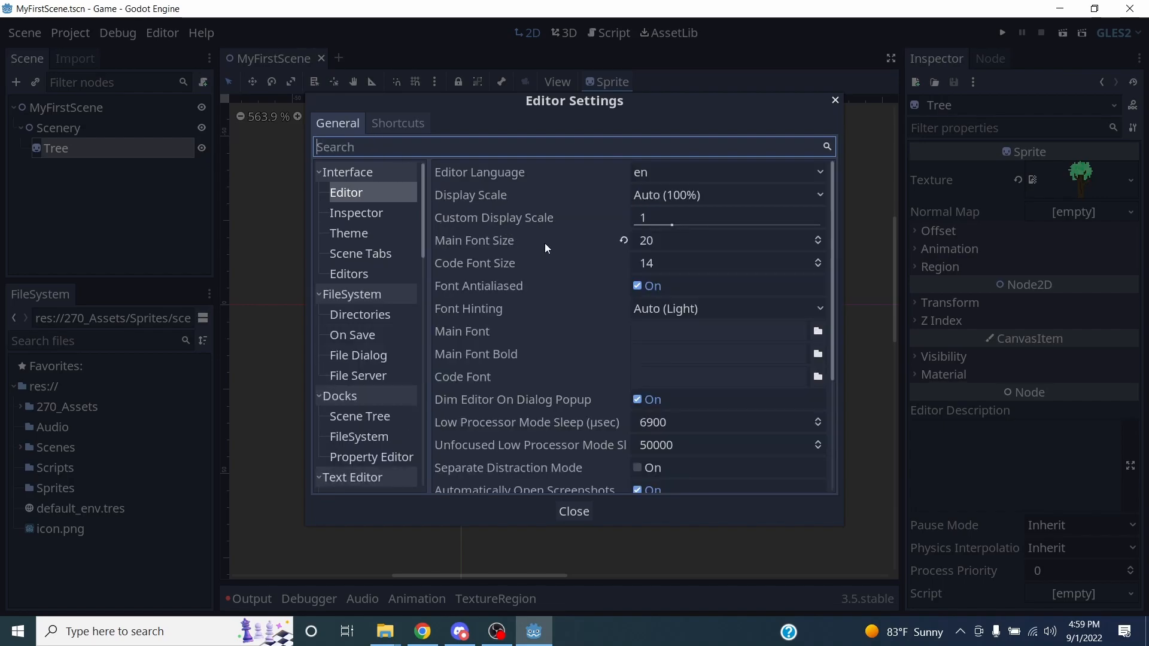
Review the interface editor settings and the Display Scale options, and close the editor settings without changing anything
scroll(595, 262, "down", 3)
scroll(594, 262, "up", 3)
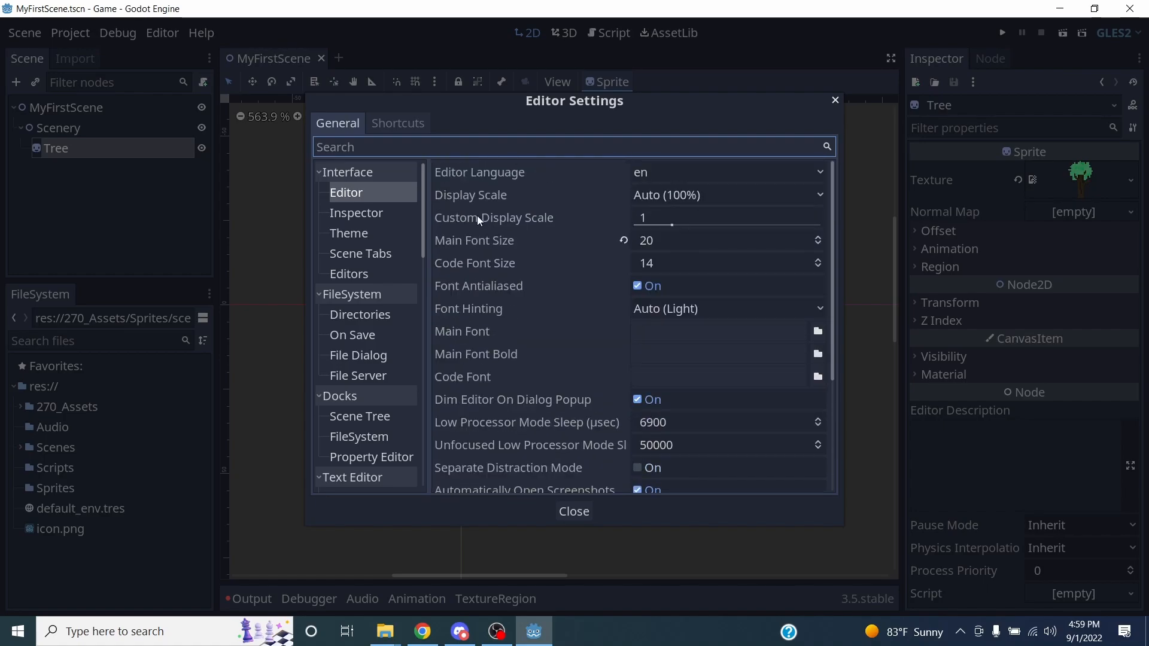
left_click(674, 198)
left_click(720, 196)
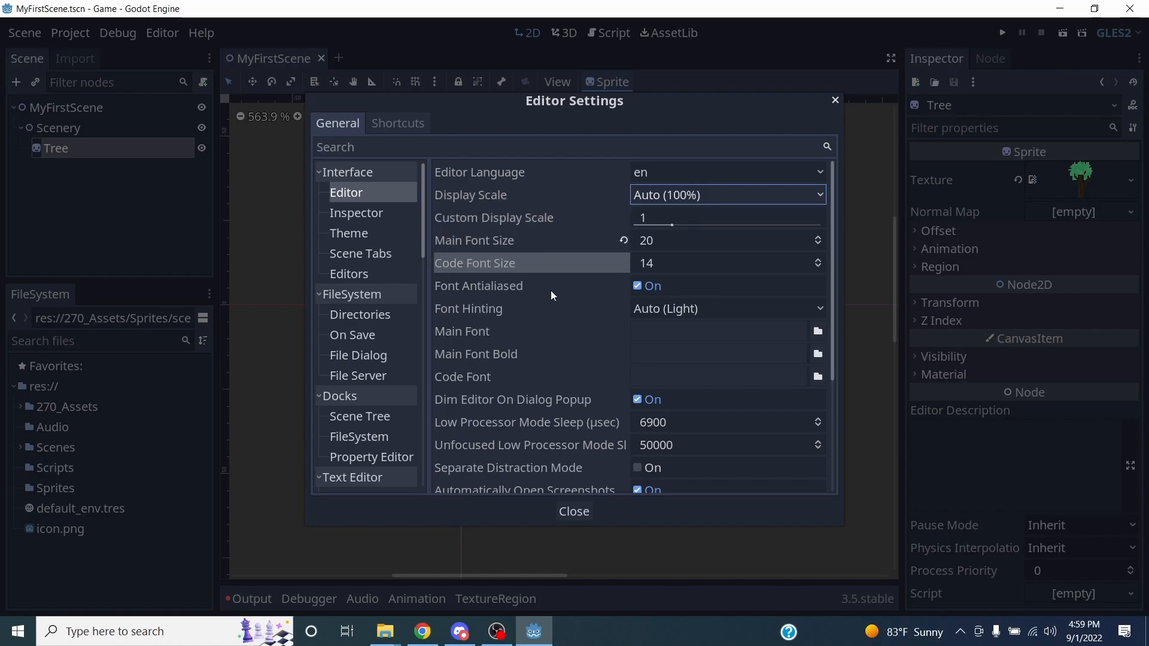
left_click(783, 118)
left_click(834, 100)
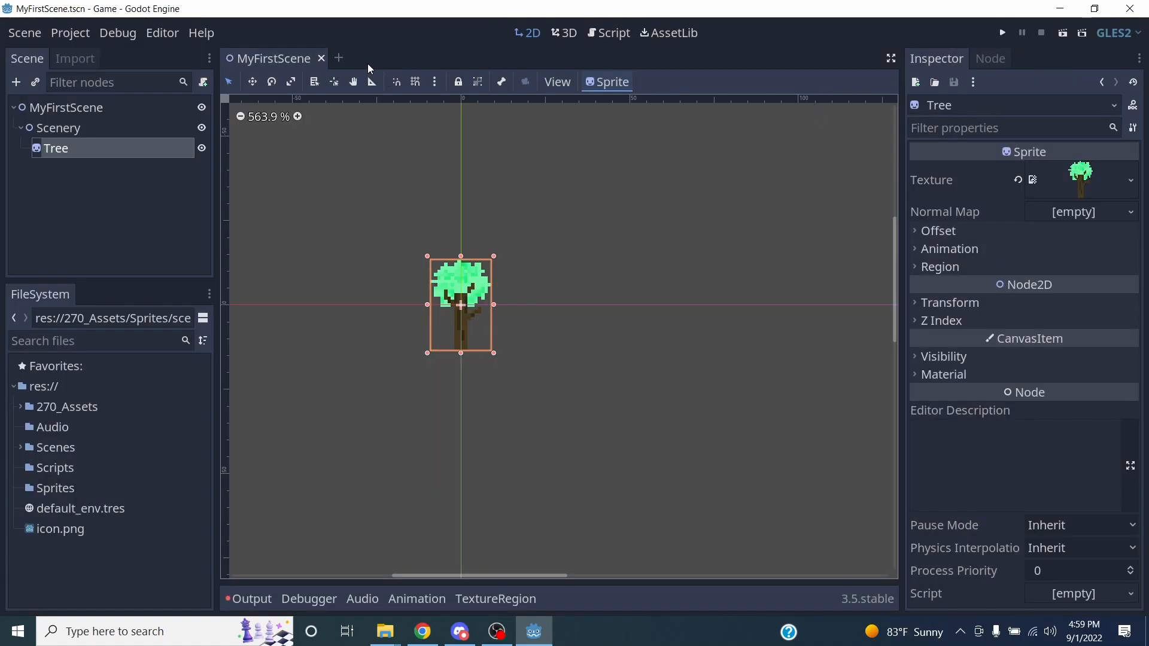
Turn on grid snapping and try moving Tree above the origin and back in 8 px grid steps
left_click(415, 82)
left_click(414, 83)
left_click_drag(457, 315, 482, 259)
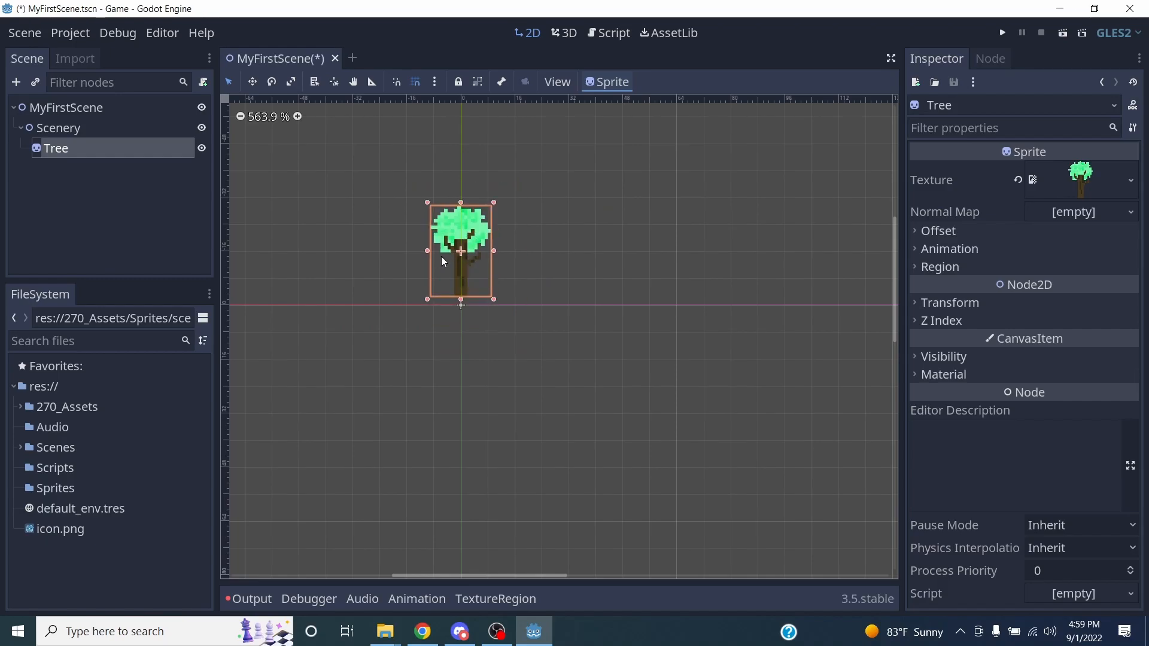
left_click_drag(457, 250, 485, 295)
left_click(398, 83)
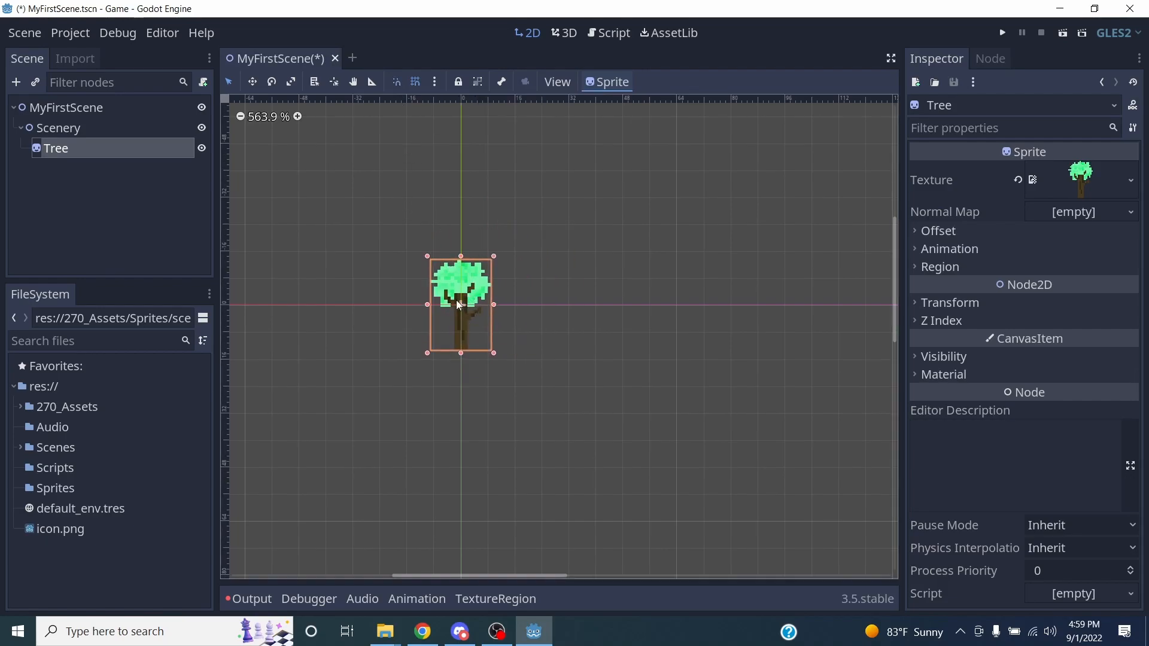
mouse_move(460, 305)
left_mouse_down()
mouse_move(539, 277)
mouse_move(566, 198)
mouse_move(368, 252)
mouse_move(502, 329)
mouse_move(511, 303)
mouse_move(433, 317)
mouse_move(465, 304)
mouse_move(559, 302)
mouse_move(469, 302)
mouse_move(467, 224)
mouse_move(468, 301)
left_mouse_up()
Set the snap grid step to 16 px by 16 px and try moving Tree along the grid and back to the origin
left_click(437, 81)
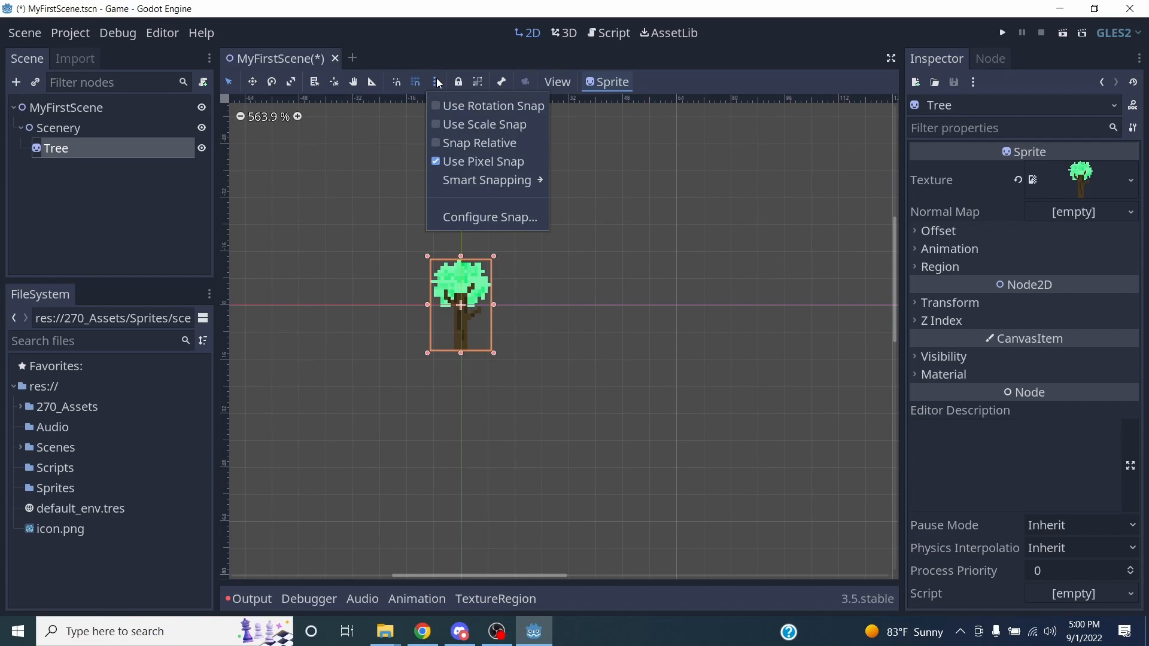
left_click(464, 218)
left_click_drag(541, 224, 510, 181)
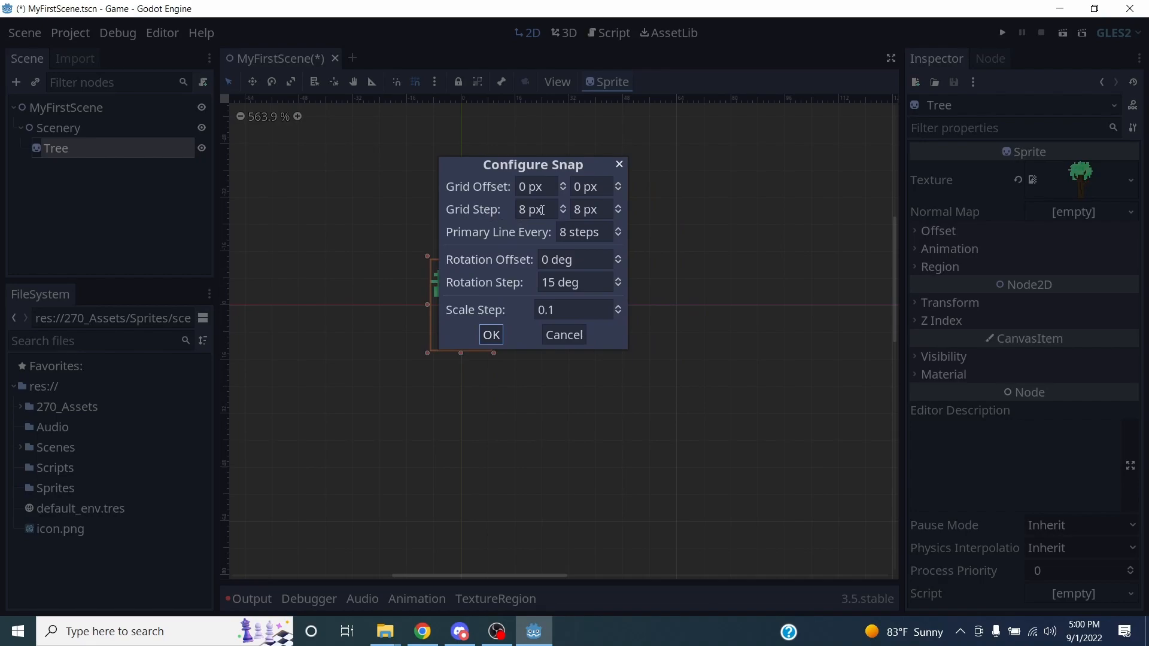
left_click(542, 210)
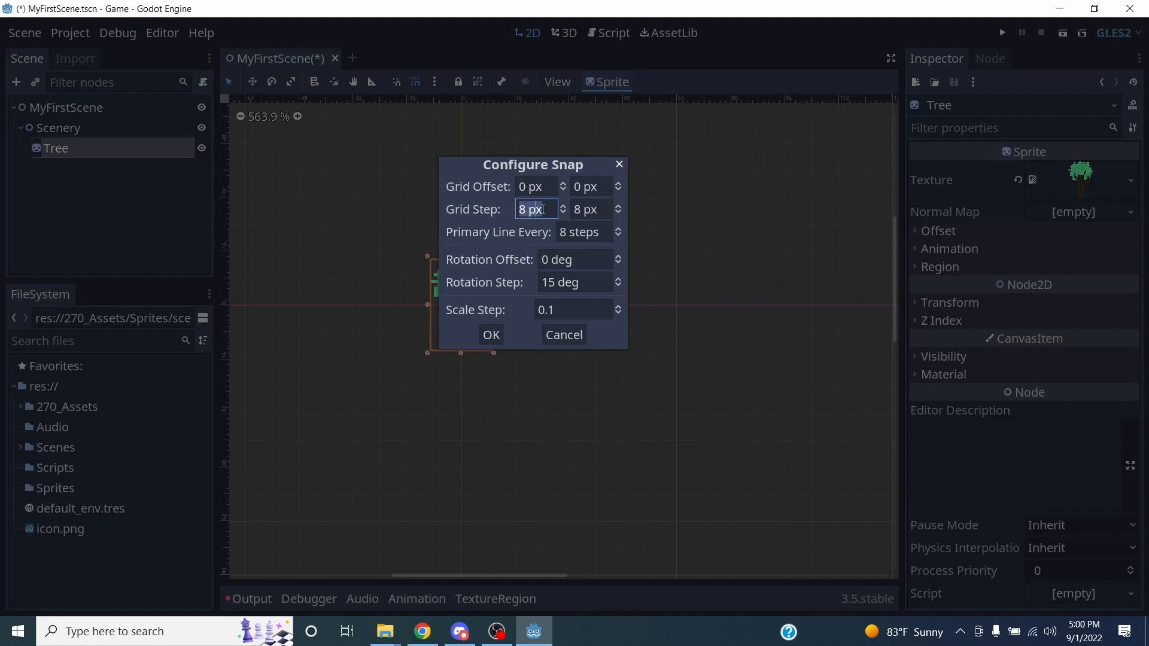
type("16")
left_click(594, 210)
type("16")
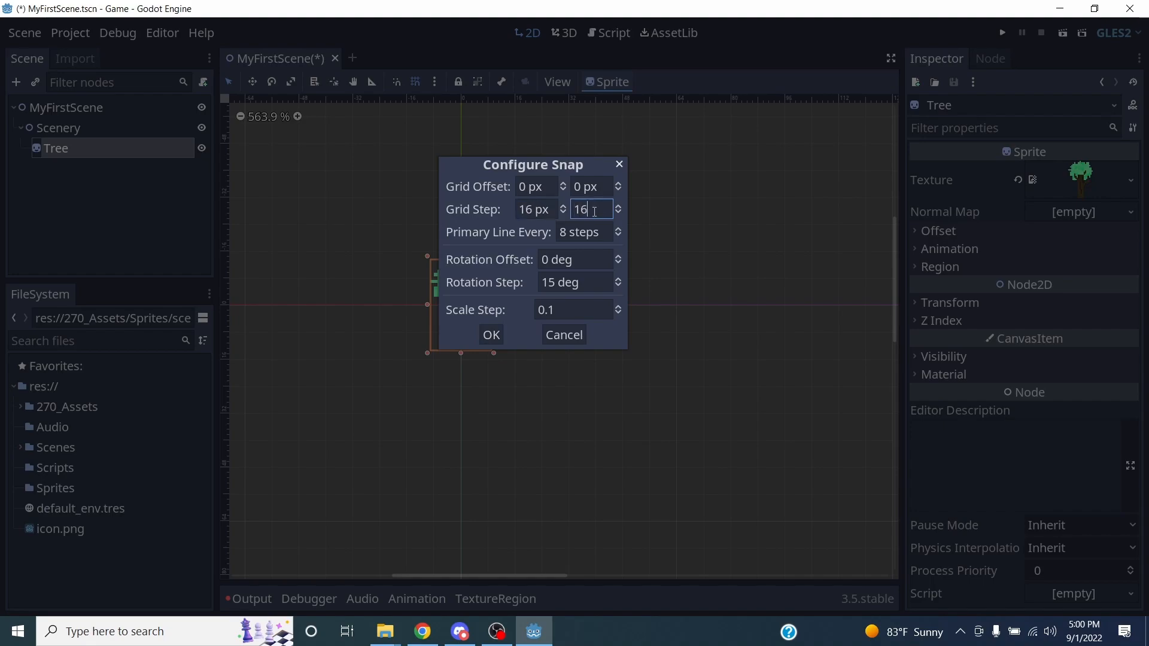
left_click(491, 335)
left_click_drag(466, 304, 507, 292)
left_click_drag(603, 309, 472, 312)
Set the grid's primary line to every 1 step and move Tree one grid step along the horizontal axis
left_click(435, 81)
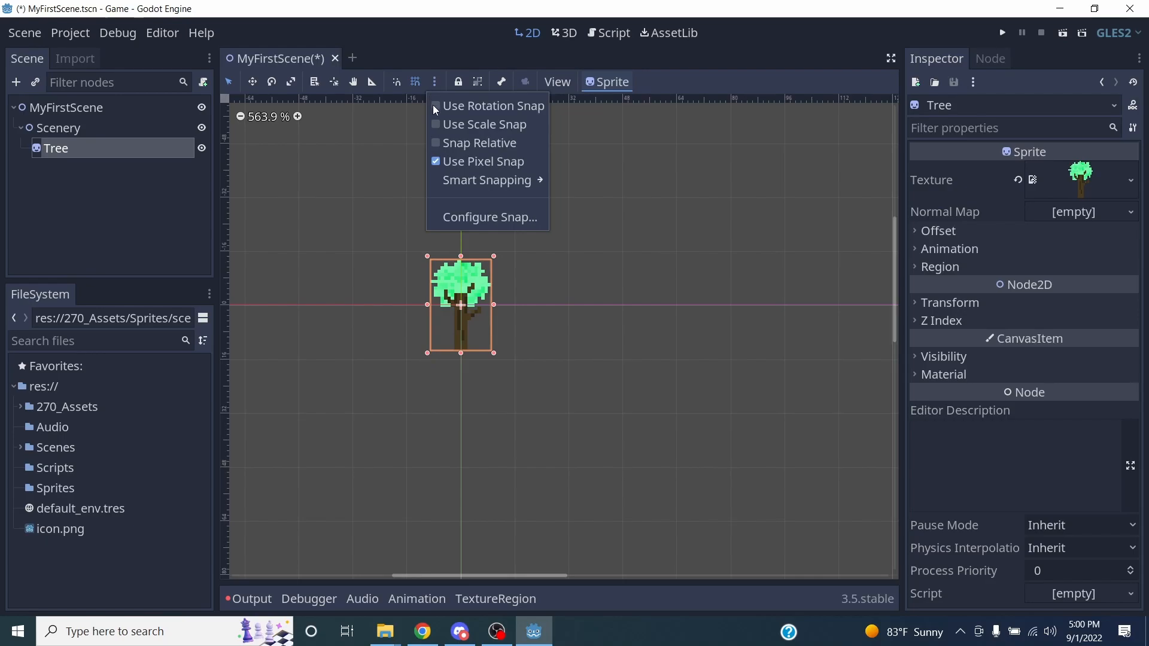
left_click(480, 216)
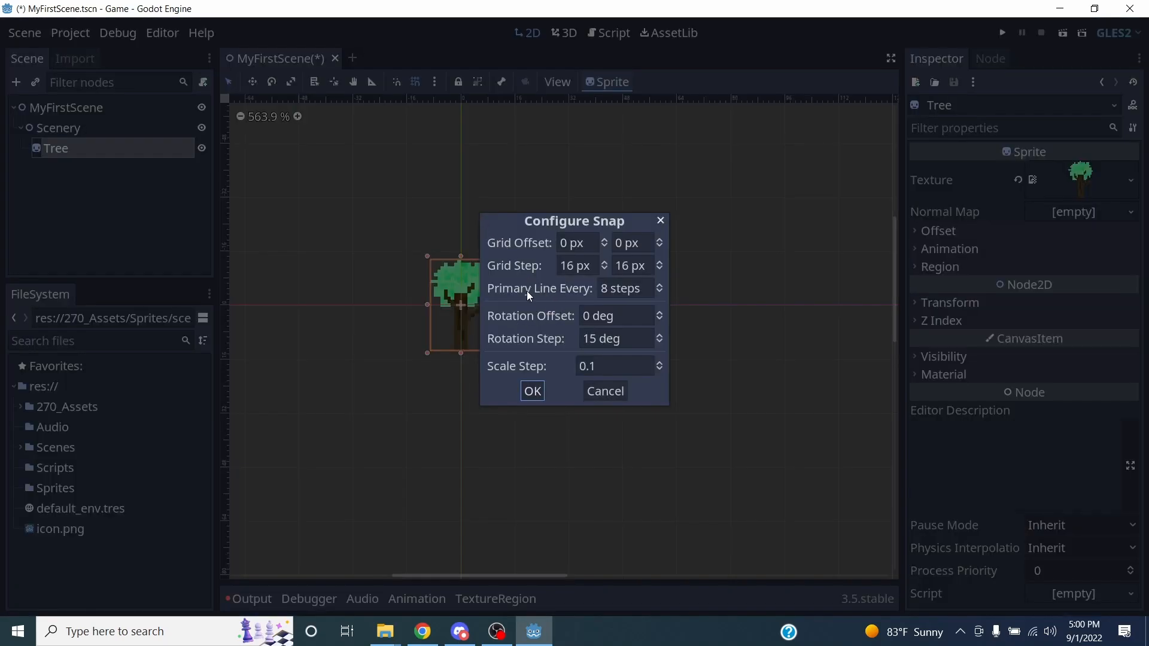
triple_click(632, 292)
type("1")
left_click(533, 390)
left_click_drag(463, 306, 516, 305)
Set the grid's primary line to every 32 steps and move Tree back to the origin
left_click(435, 82)
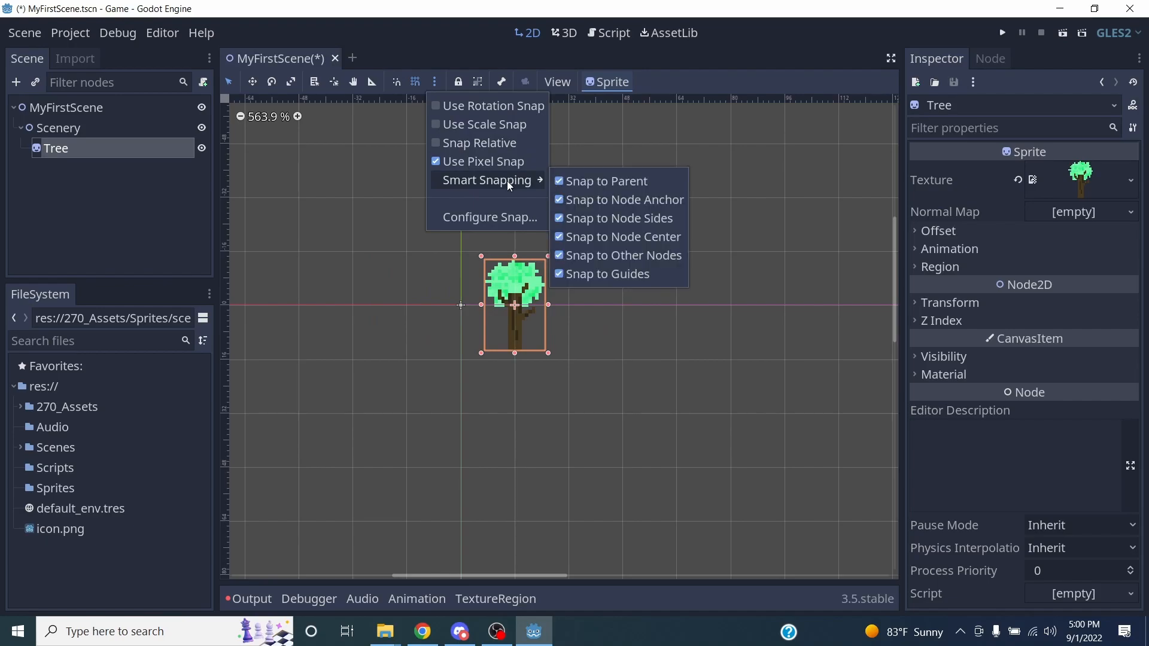
left_click(497, 214)
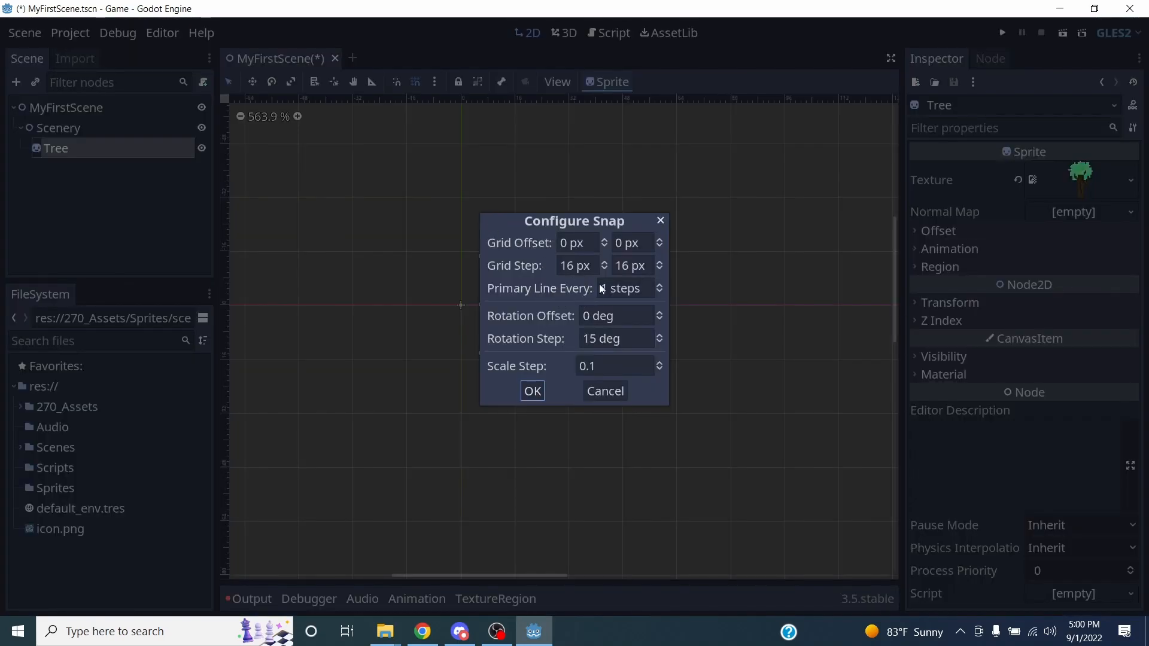
left_click(639, 286)
double_click(639, 285)
type("10")
left_click(533, 390)
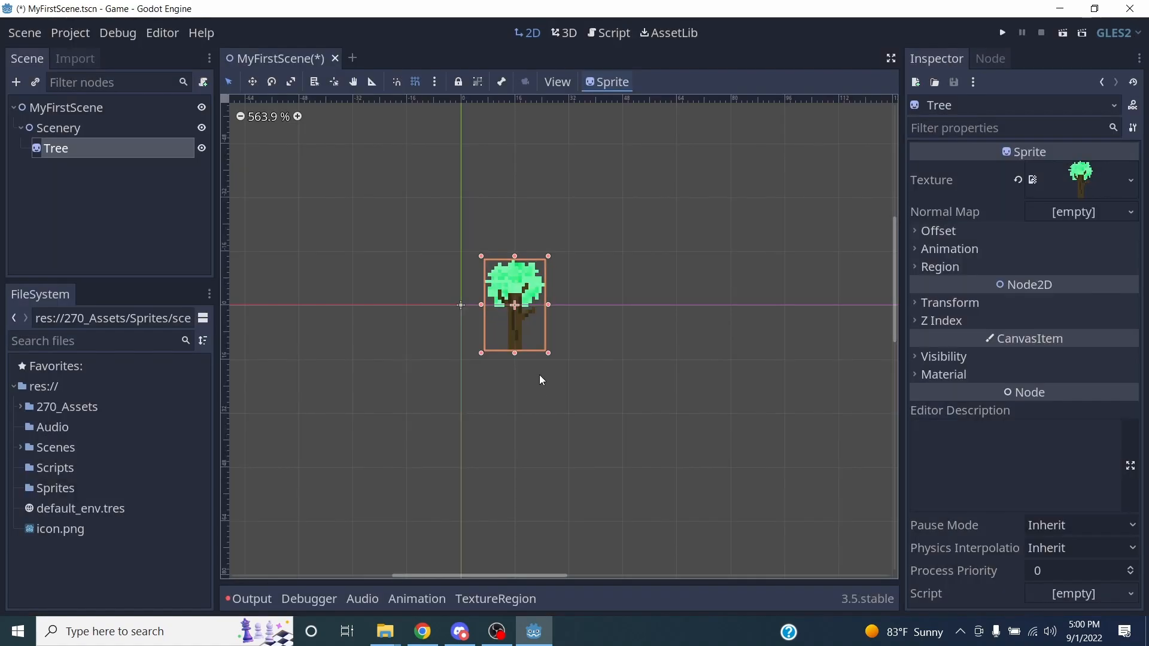
left_click_drag(519, 308, 468, 307)
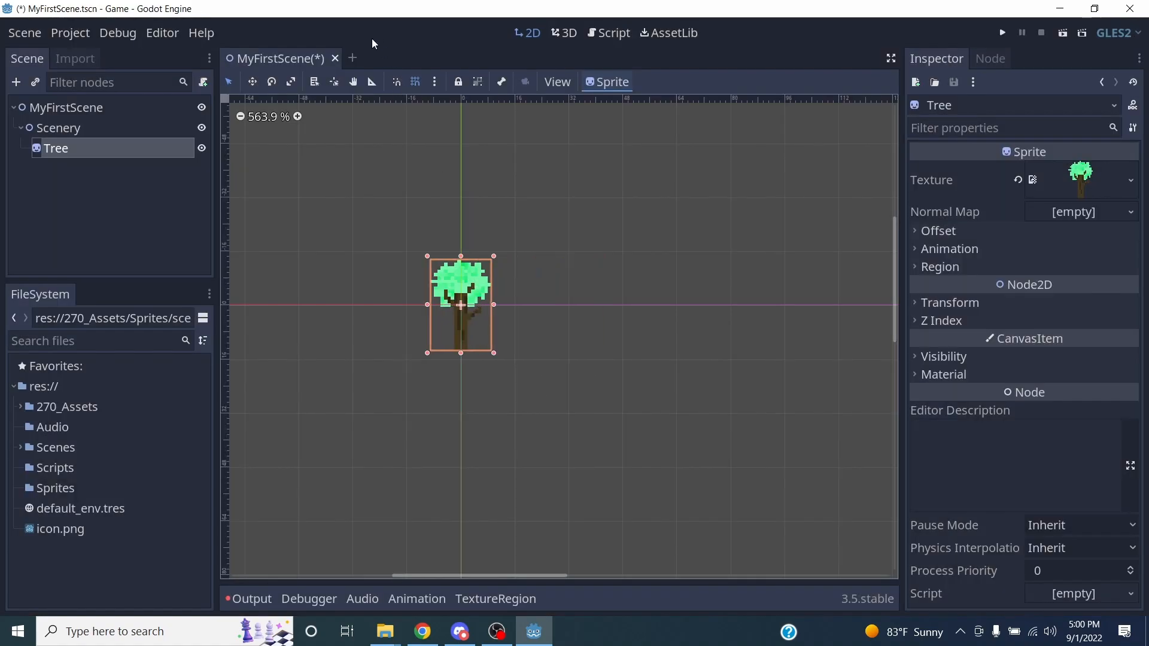
Set the grid's primary line to every 2 steps and check the grid around Tree
left_click(435, 86)
mouse_move(484, 180)
left_click(499, 220)
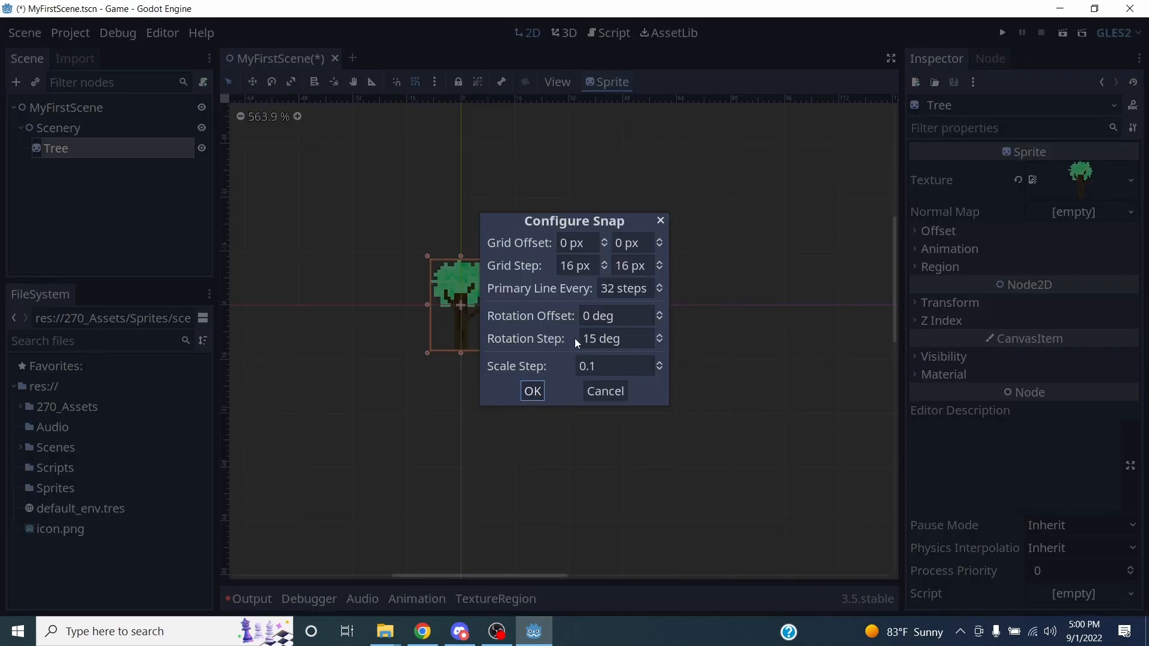
left_click(626, 289)
double_click(625, 288)
type("2")
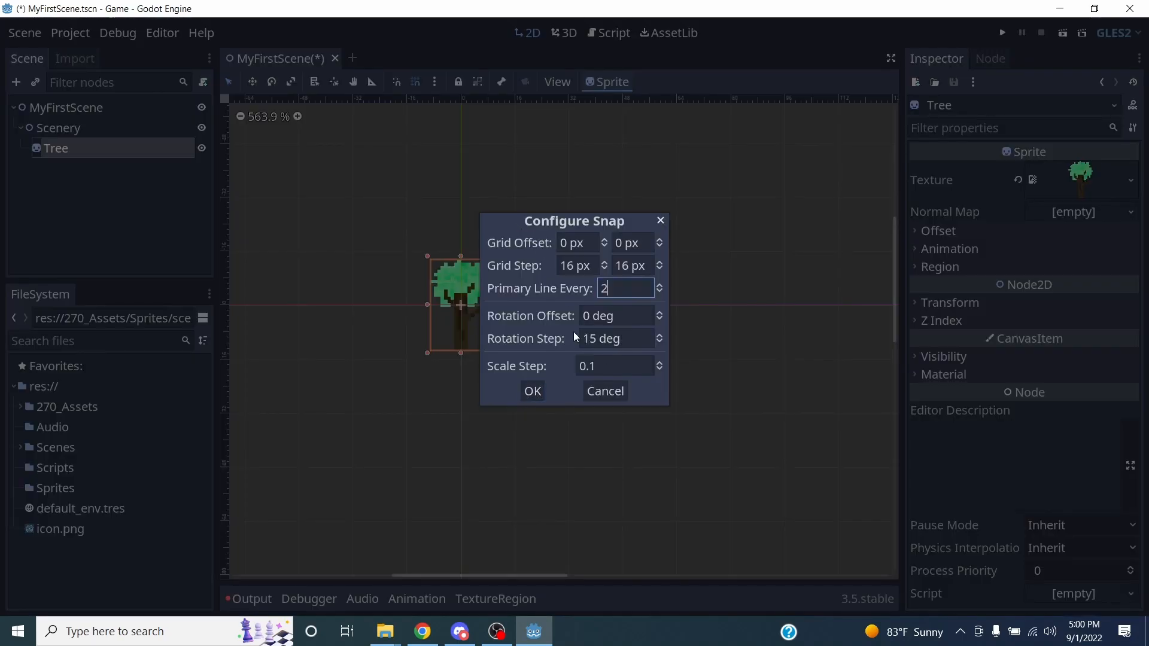
left_click(530, 391)
scroll(526, 338, "up", 1)
scroll(531, 332, "down", 5)
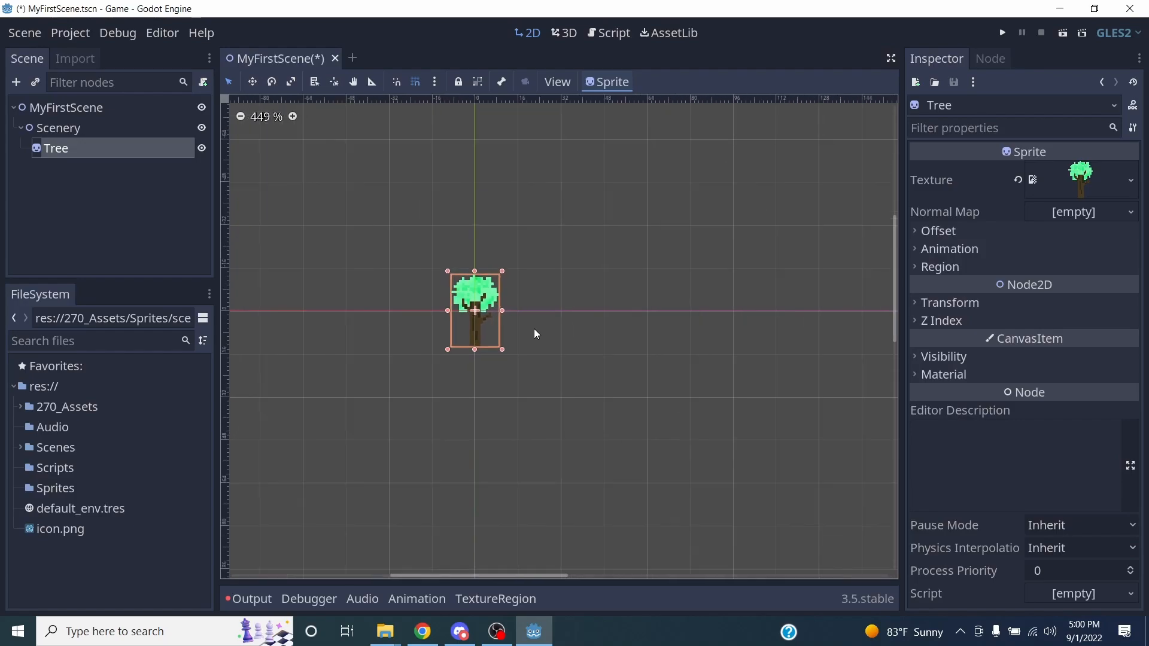
scroll(535, 326, "up", 3)
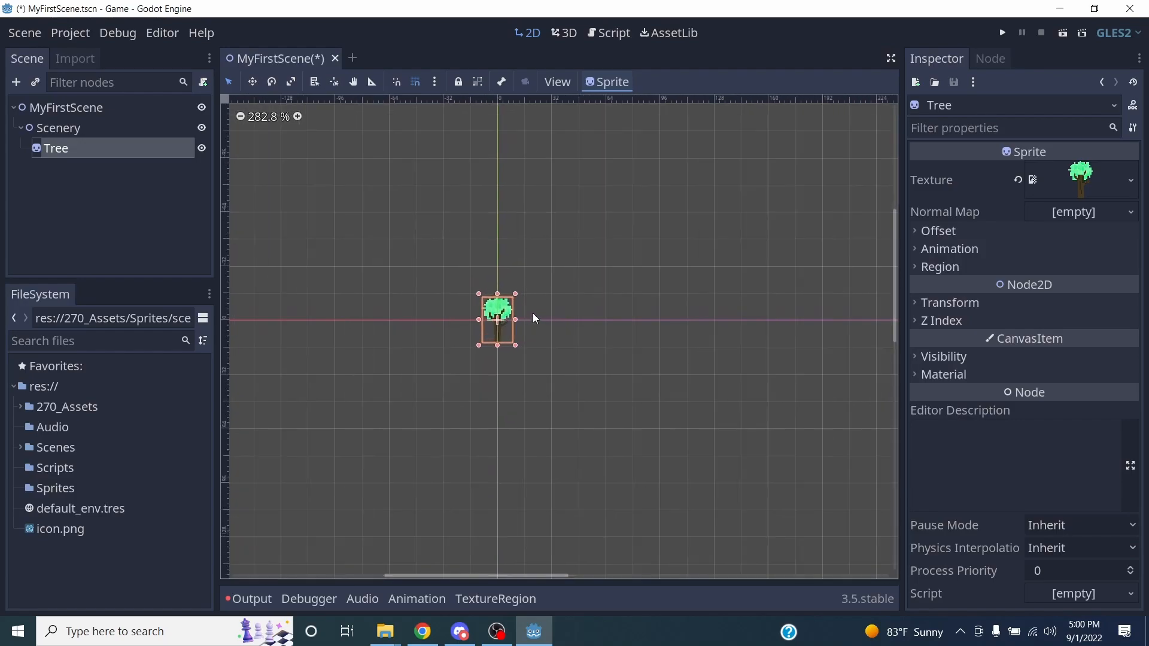
Set the grid's primary line to every 8 steps in the snap configuration
left_click(435, 82)
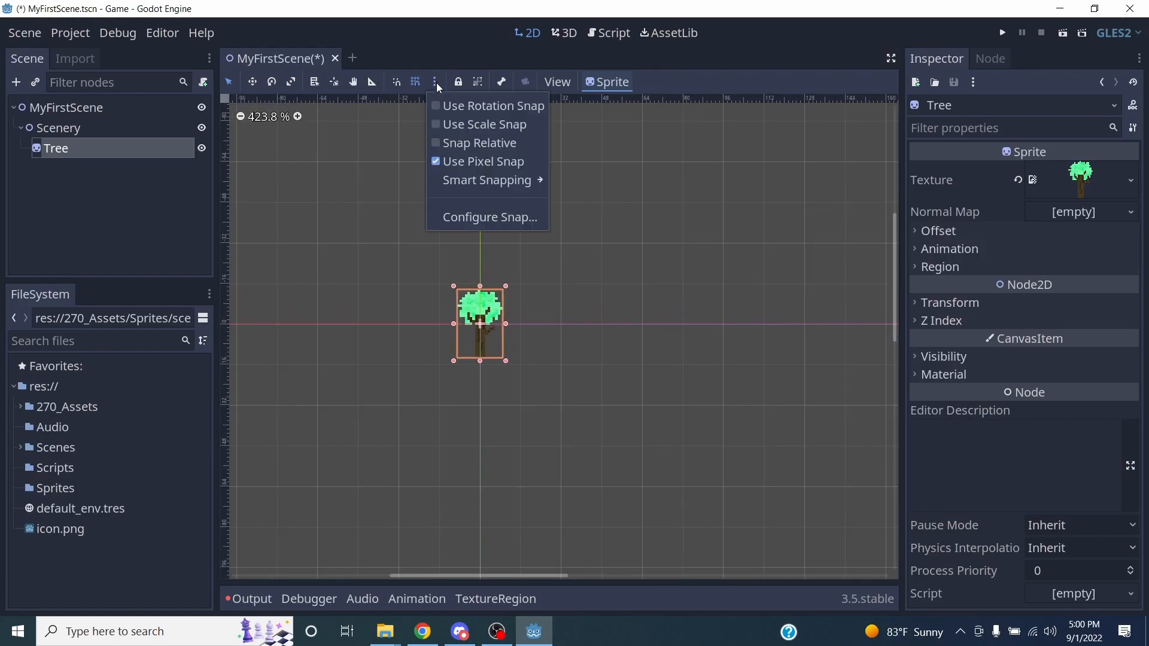
left_click(485, 217)
left_click(642, 287)
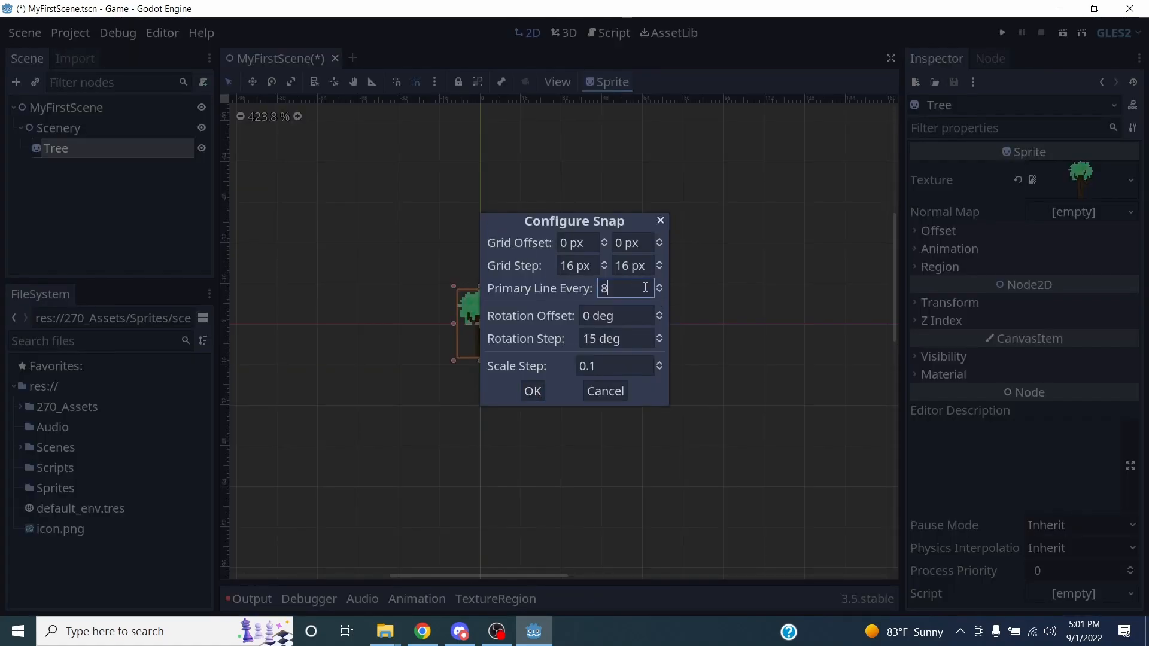
left_click(532, 390)
Examine the grid and its primary lines around Tree at several zoom levels
scroll(509, 338, "up", 3)
scroll(510, 328, "down", 12)
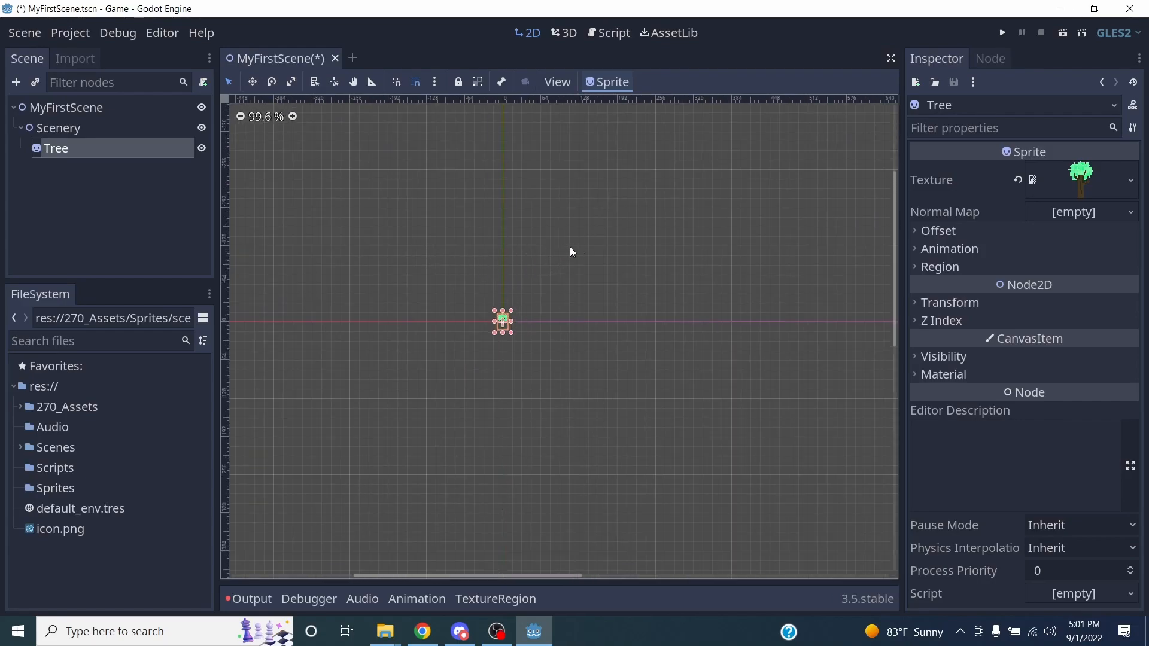
scroll(455, 332, "up", 4)
mouse_move(559, 307)
left_mouse_down()
mouse_move(611, 306)
mouse_move(693, 169)
mouse_move(569, 266)
mouse_move(554, 310)
left_mouse_up()
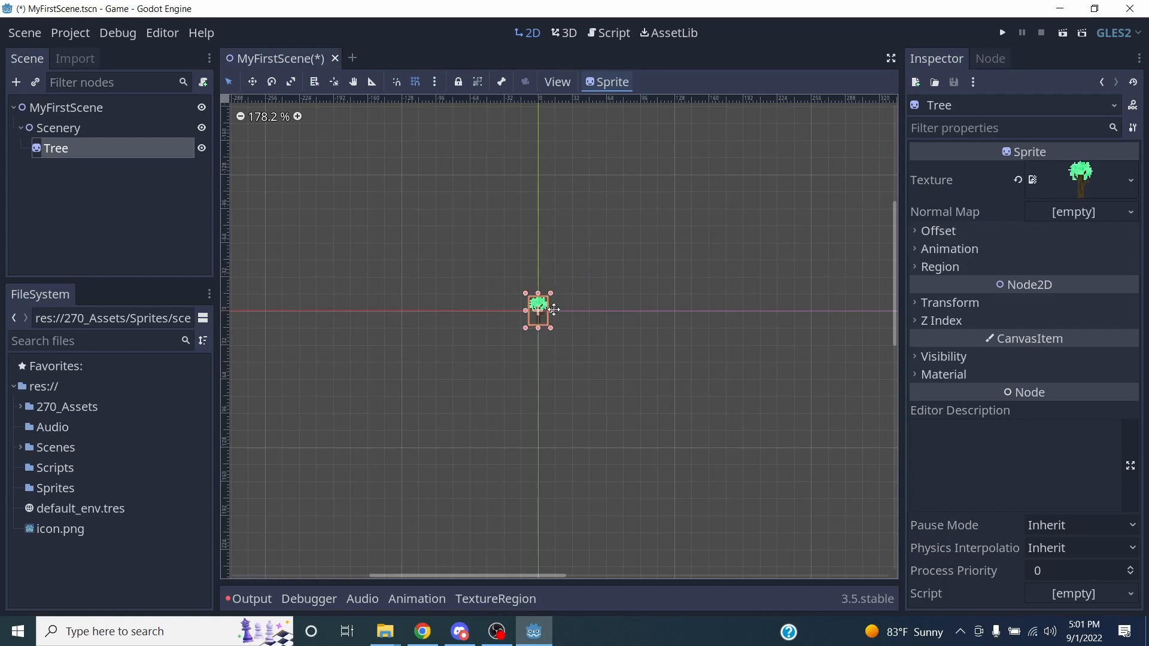
scroll(595, 313, "down", 2)
scroll(598, 306, "up", 6)
middle_click_drag(576, 330, 541, 261)
scroll(539, 262, "down", 1)
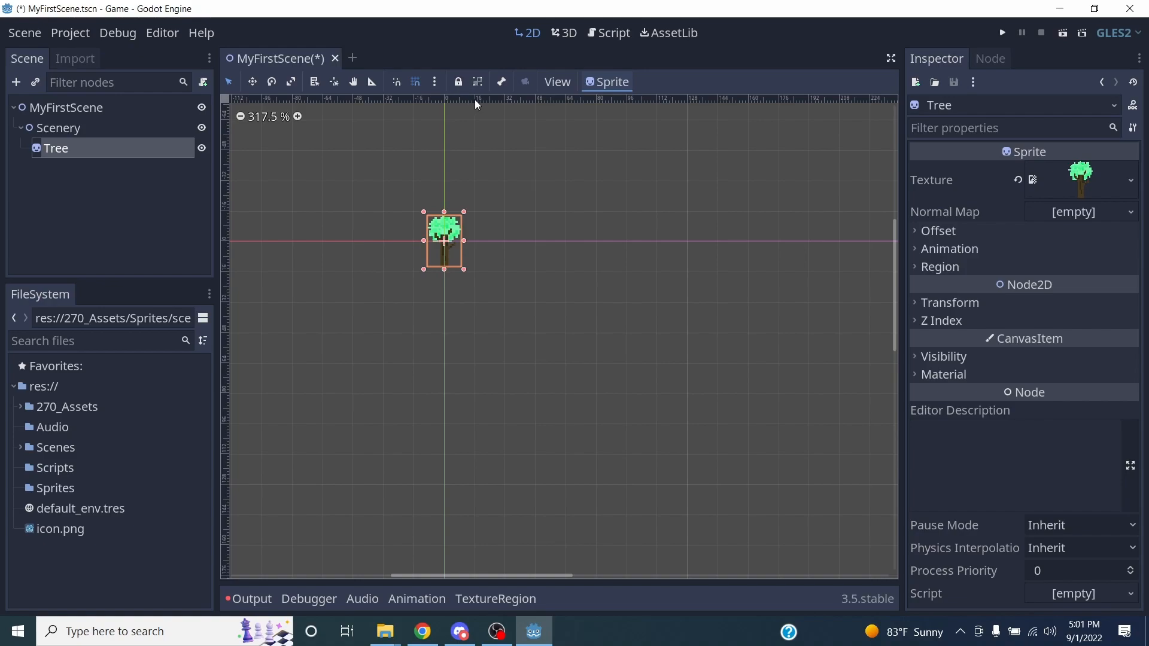
Lock Tree, try to move it in the viewport, and reselect it in the scene tree
left_click(458, 82)
mouse_move(450, 246)
left_mouse_down()
mouse_move(477, 261)
mouse_move(428, 249)
mouse_move(429, 233)
mouse_move(427, 264)
mouse_move(445, 206)
mouse_move(448, 263)
mouse_move(448, 241)
mouse_move(483, 244)
mouse_move(424, 248)
mouse_move(453, 249)
left_mouse_up()
left_click(113, 153)
left_click(85, 146)
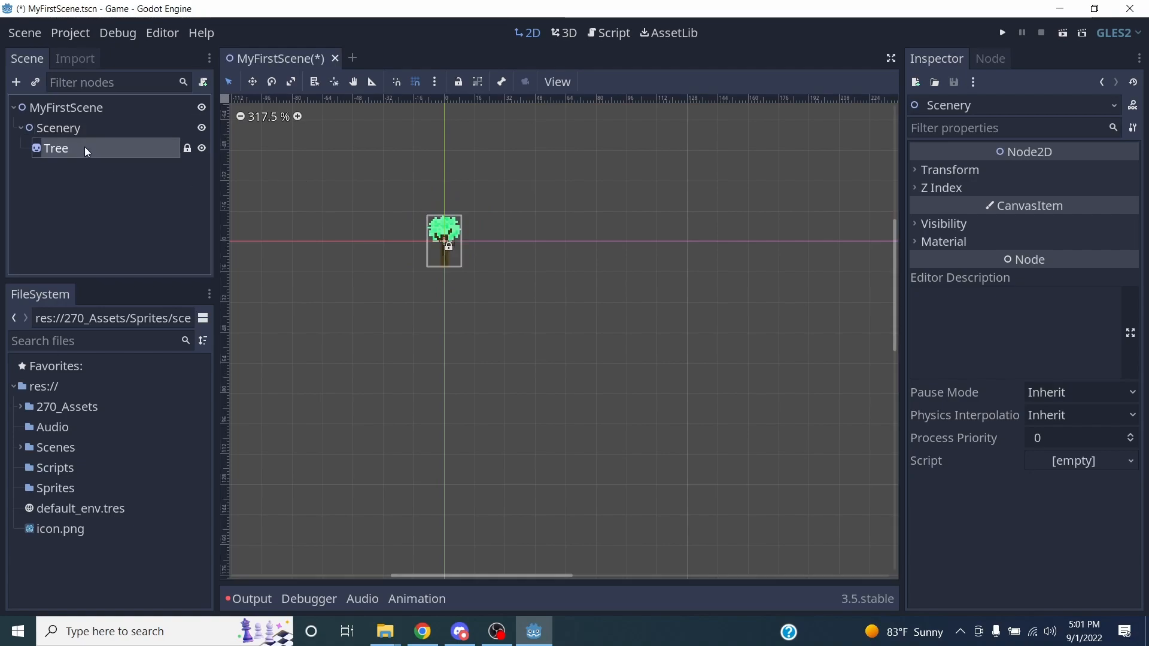
Make Tree's children unselectable, try selecting Tree in the viewport, and unlock it to try moving it
left_click(478, 82)
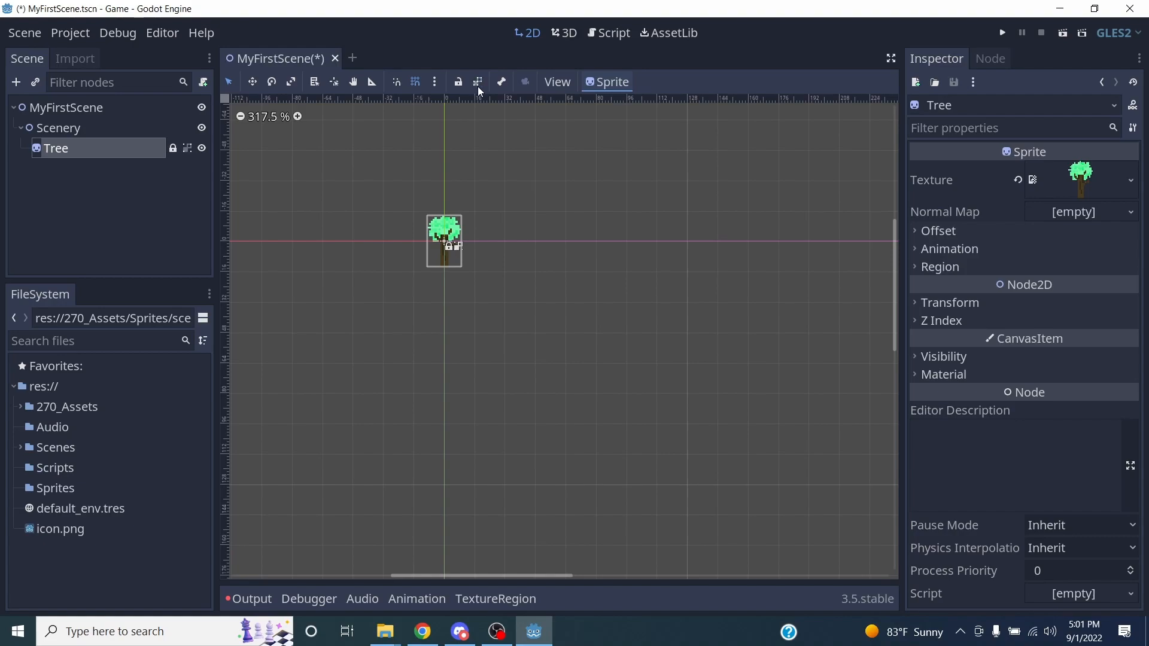
left_click(450, 250)
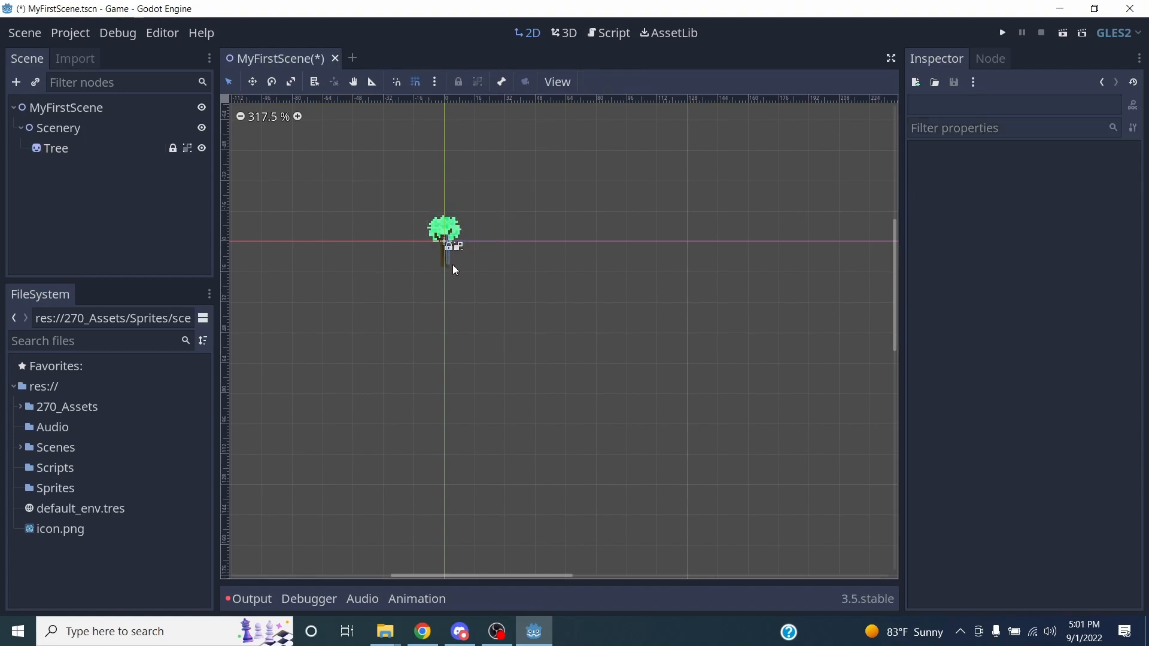
left_click(163, 149)
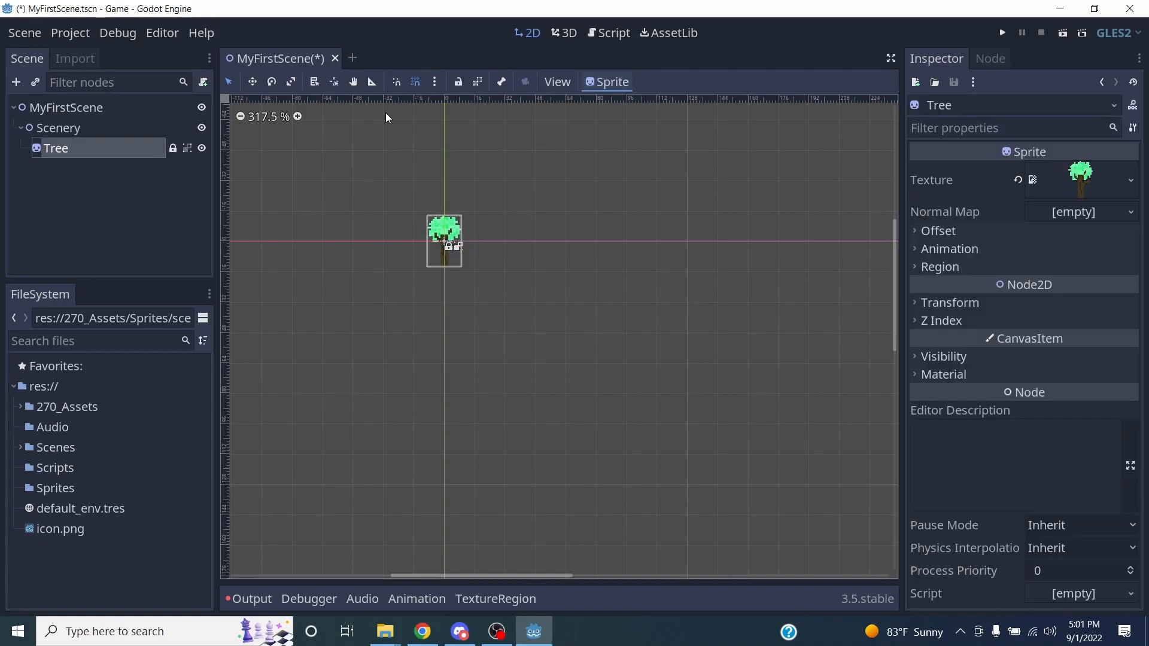
left_click(460, 80)
mouse_move(443, 238)
left_mouse_down()
mouse_move(415, 240)
mouse_move(448, 240)
left_mouse_up()
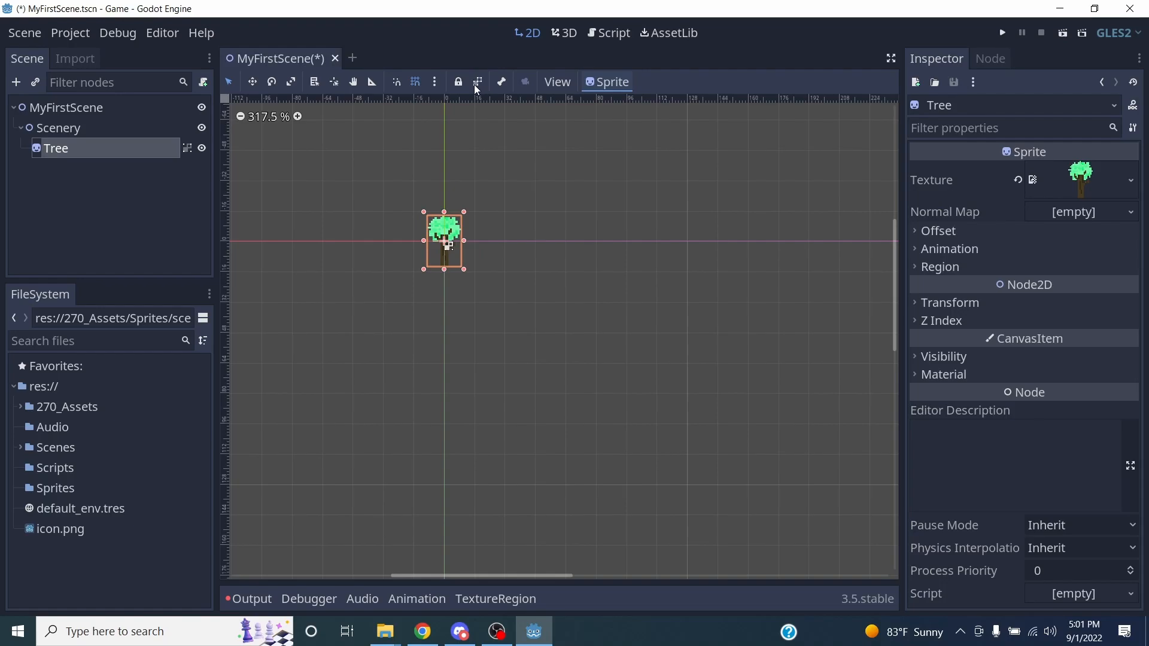
Lock Tree again, try to move it in the viewport, and reselect it in the scene tree
left_click(457, 85)
mouse_move(445, 236)
left_mouse_down()
mouse_move(431, 216)
mouse_move(460, 237)
mouse_move(446, 235)
mouse_move(446, 219)
mouse_move(449, 234)
left_mouse_up()
left_click(485, 222)
left_click(108, 154)
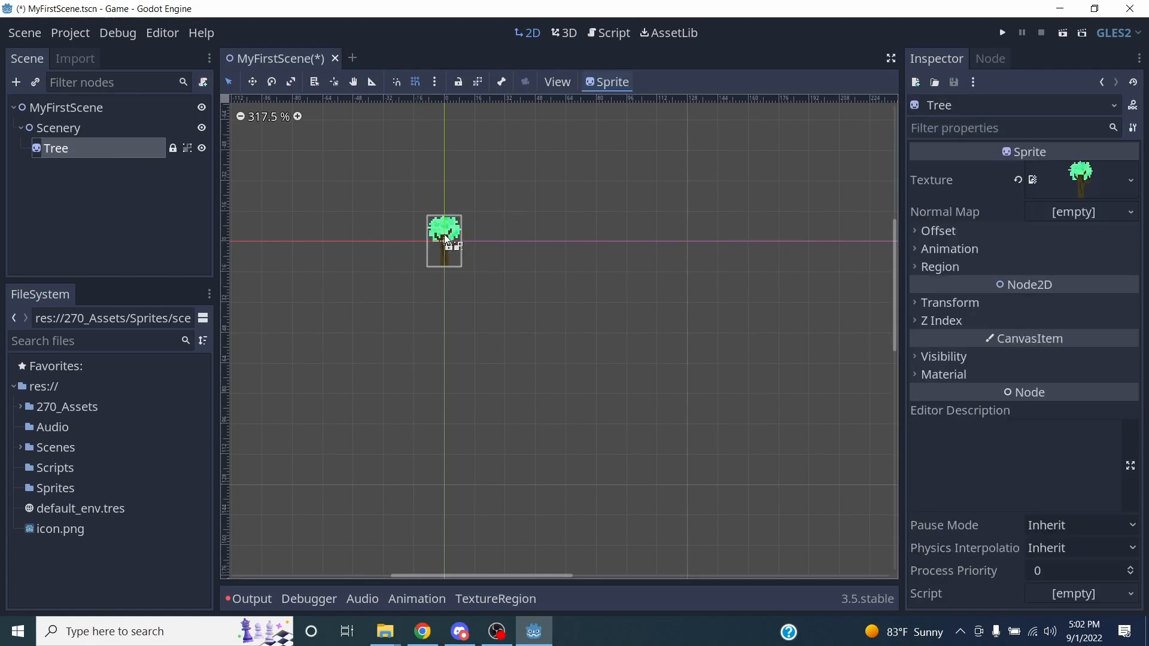
Remove the lock and the grouping from Tree and select the Scenery node
left_click(467, 211)
left_click(453, 238)
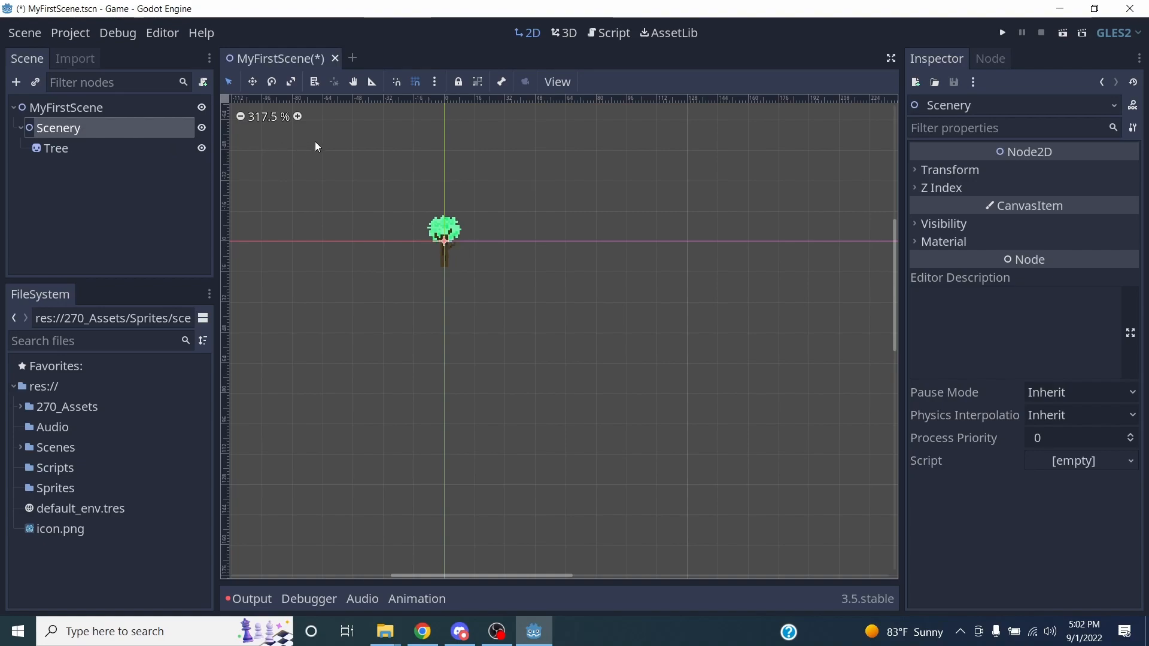
left_click(90, 151)
left_click(100, 134)
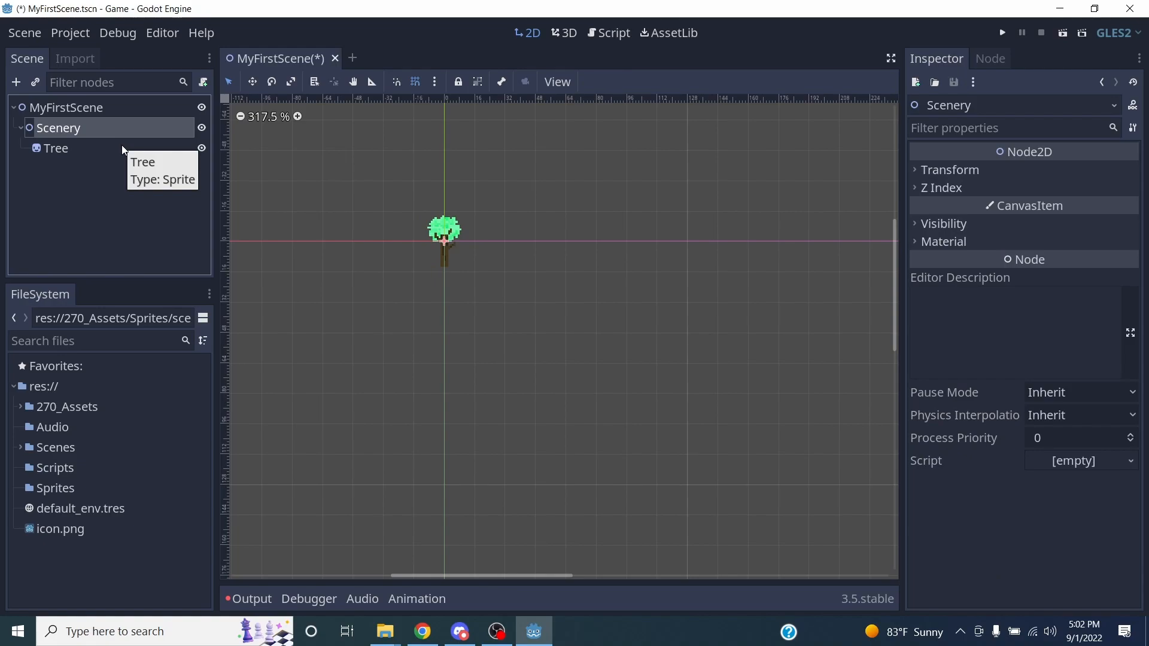
scroll(444, 283, "up", 3)
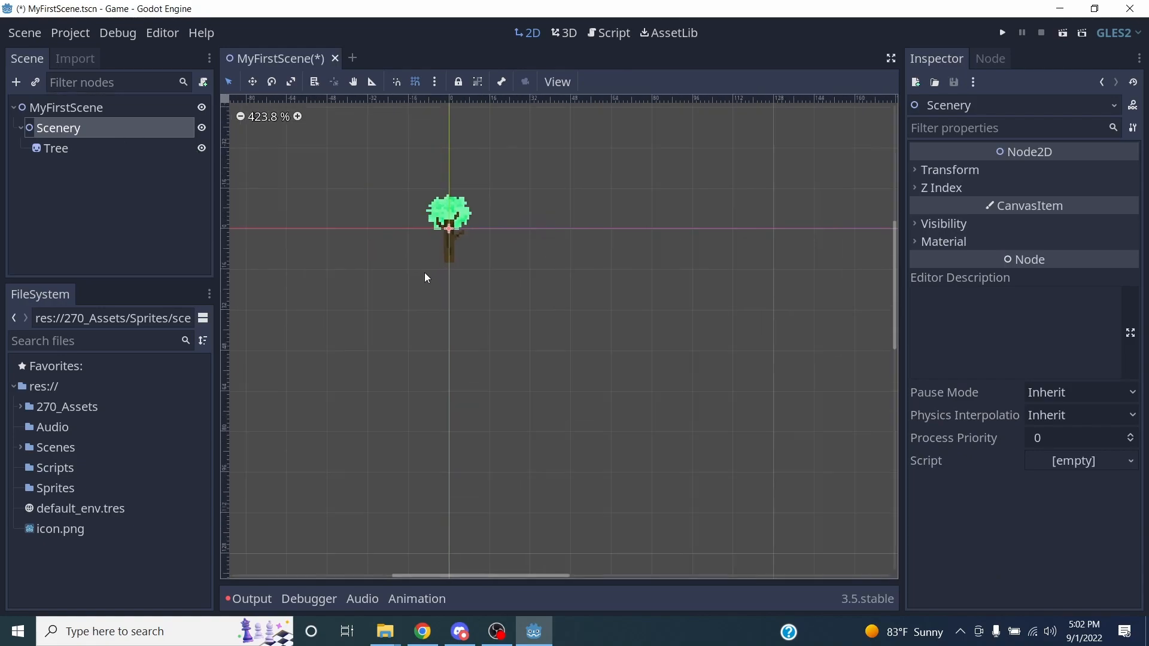
middle_click_drag(404, 322, 428, 393)
left_click(71, 129)
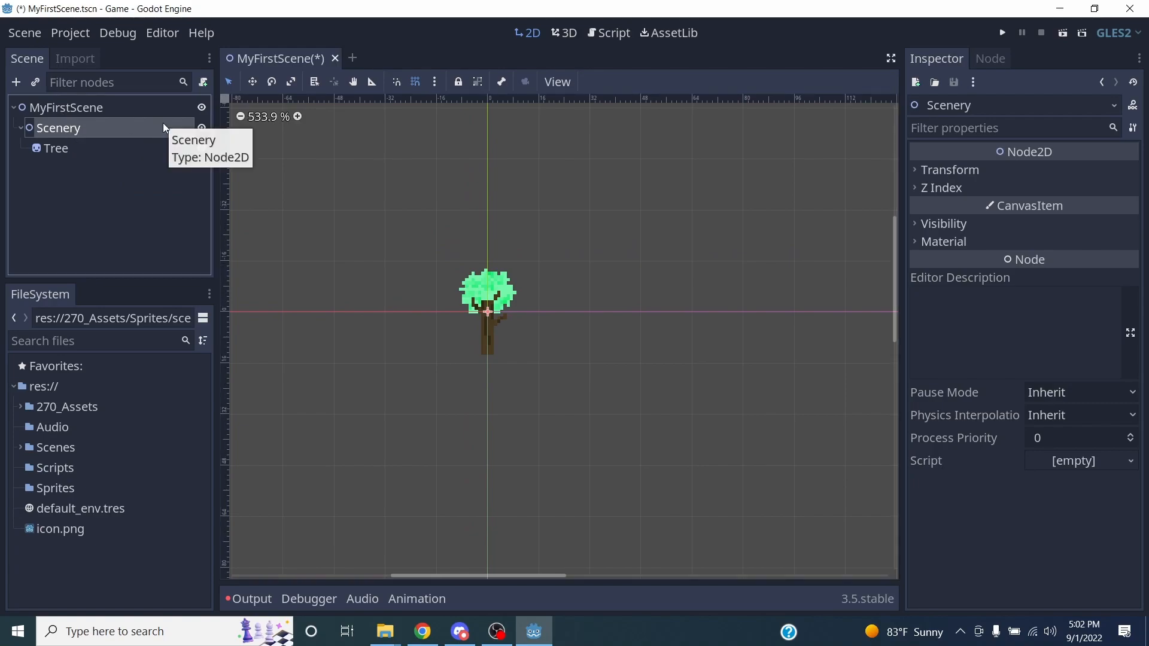
double_click(64, 129)
left_click(190, 167)
left_click(86, 132)
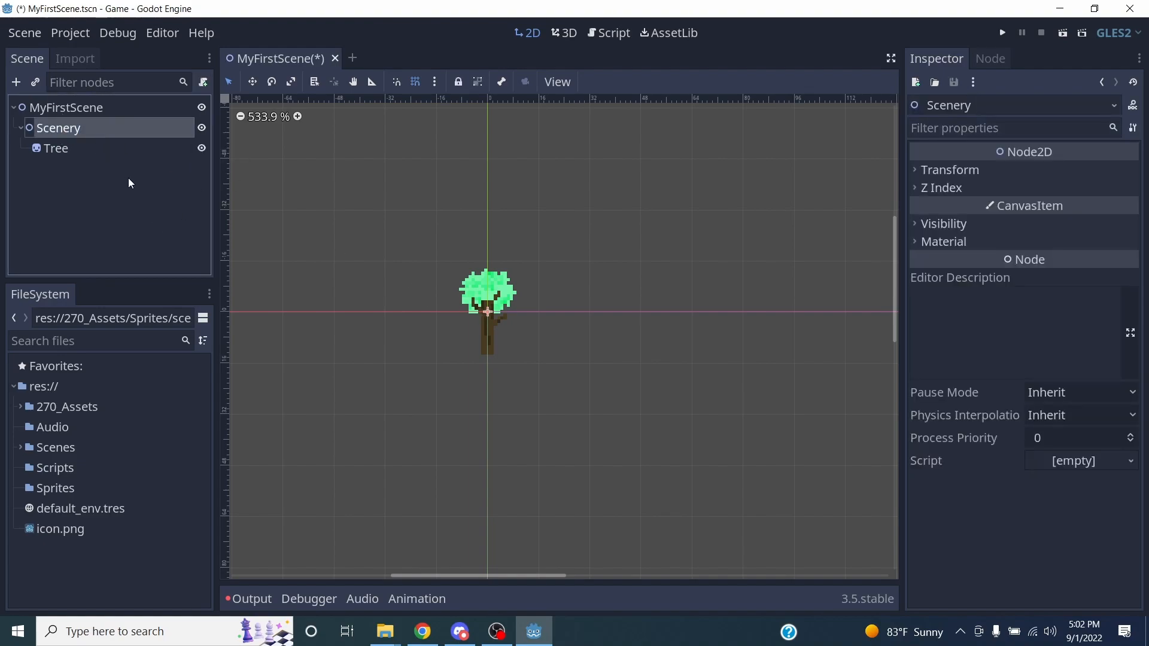
Duplicate Tree three times and place the copies in an evenly spaced row along the horizontal axis, about 32 px apart
left_click(74, 149)
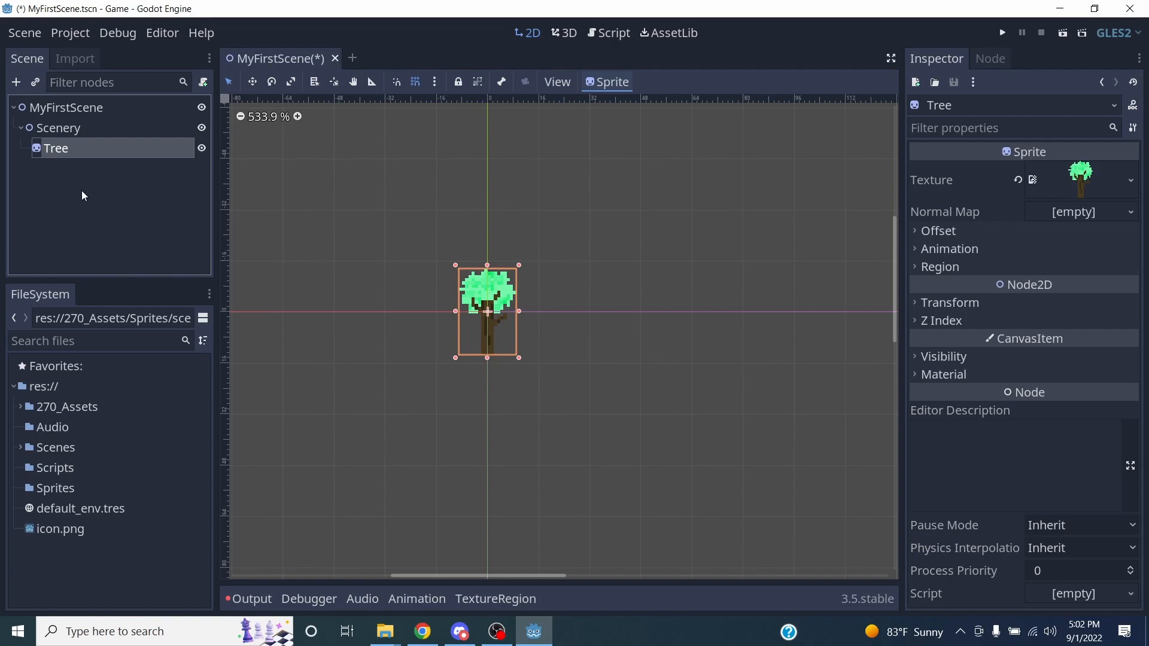
right_click(67, 149)
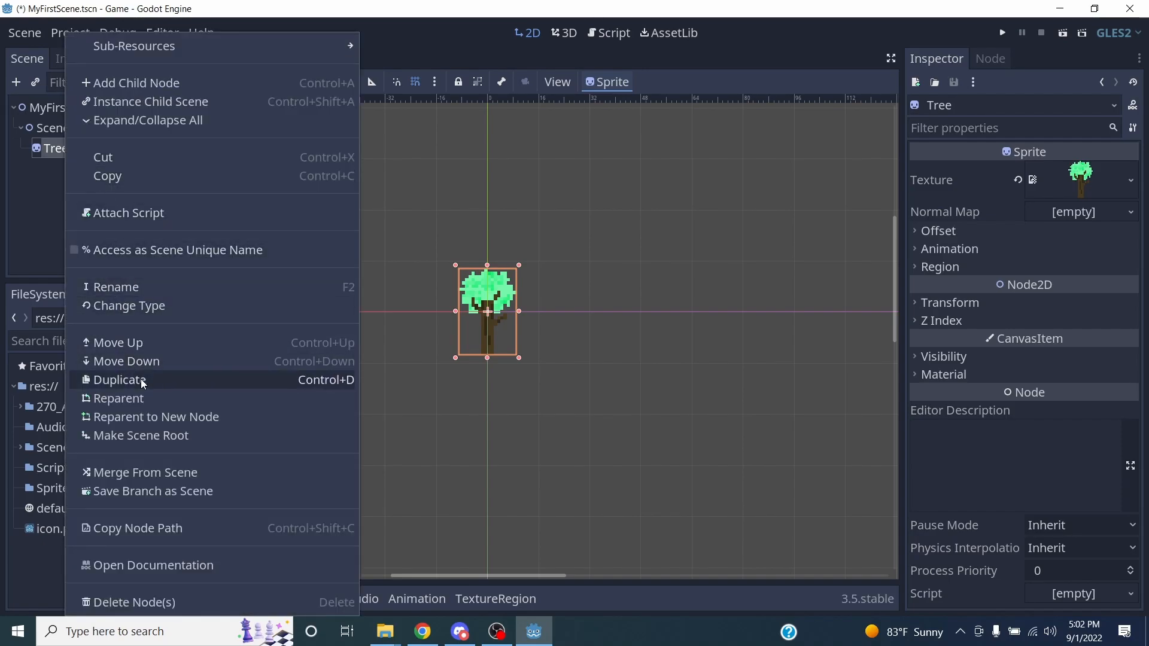
left_click(66, 222)
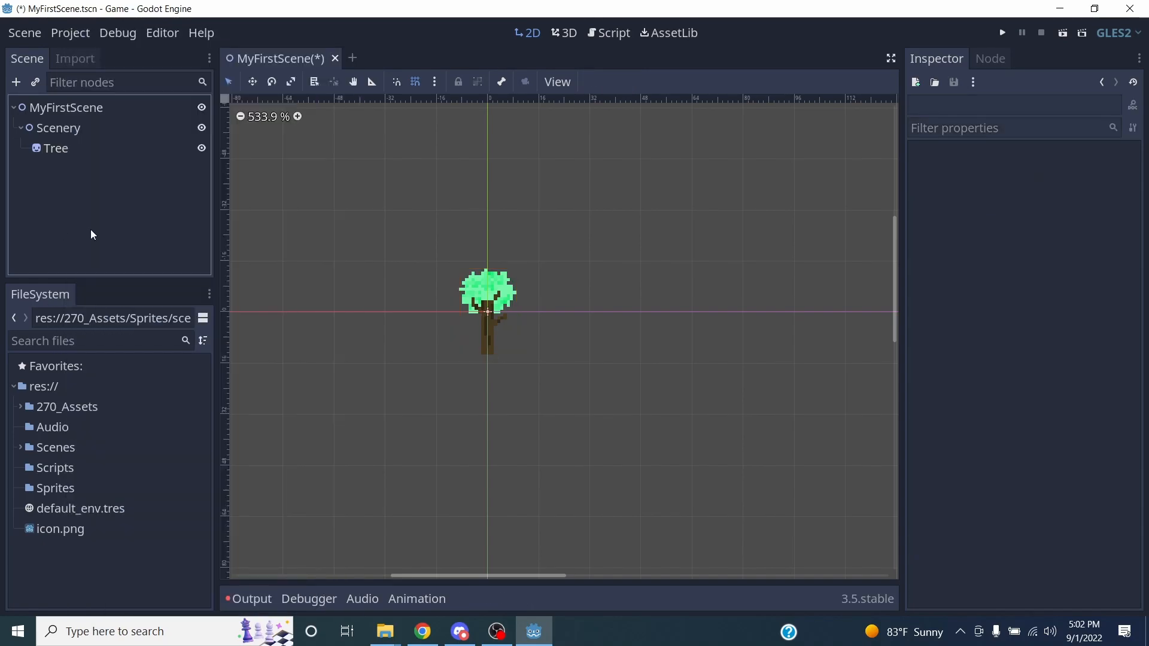
left_click(489, 308)
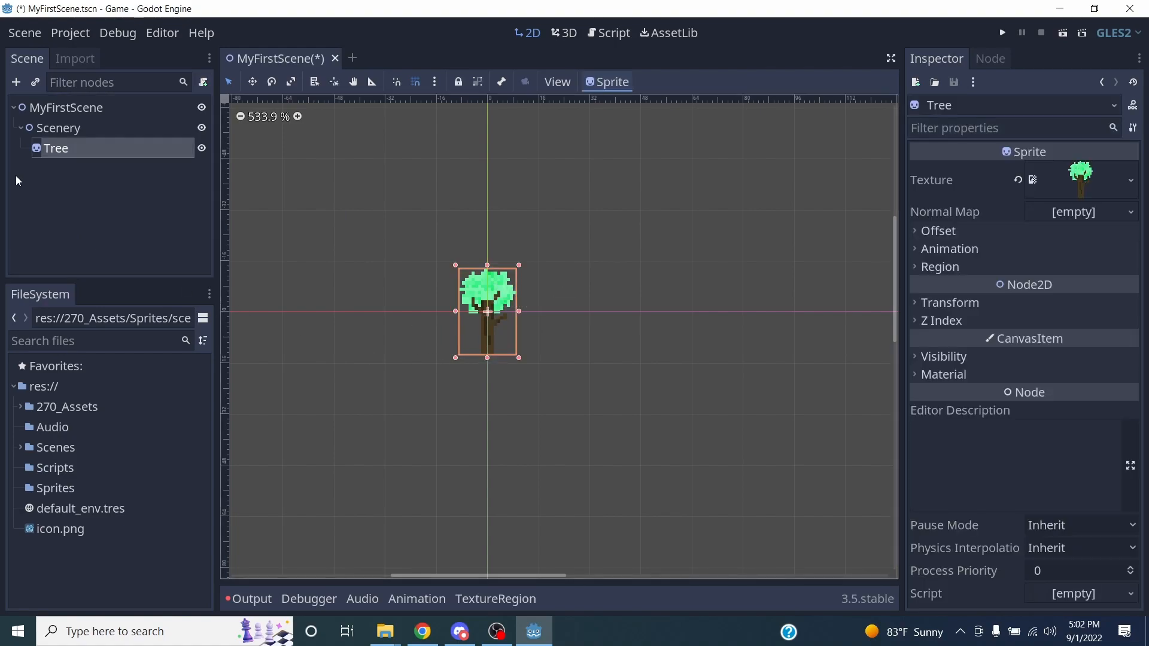
key("ctrl+d")
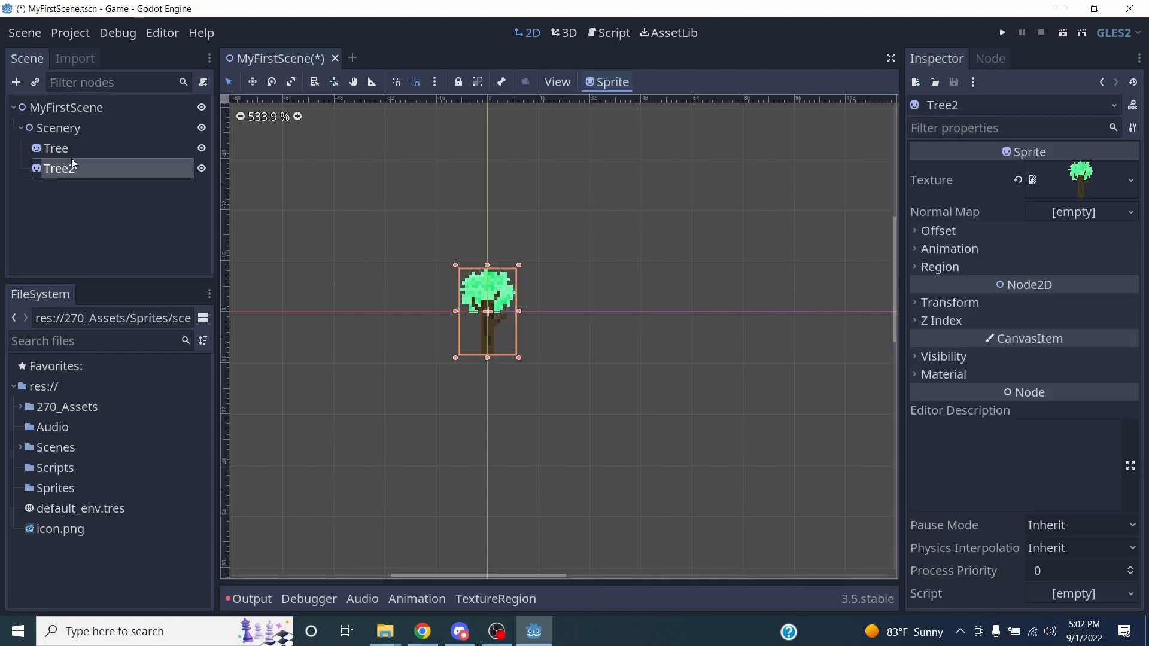
left_click_drag(464, 293, 804, 313)
key("ctrl+d")
key("ctrl+d")
left_click(789, 230)
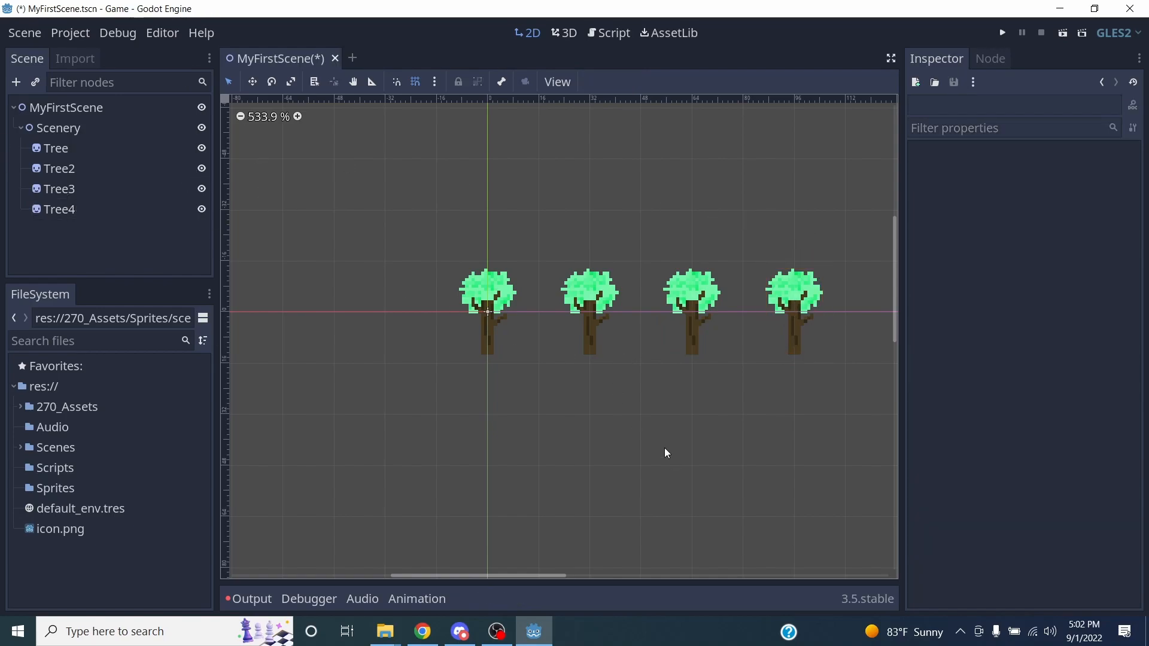
Try to select the row of four trees with a selection box in the viewport
middle_click_drag(666, 457, 547, 454)
left_click_drag(767, 258, 305, 384)
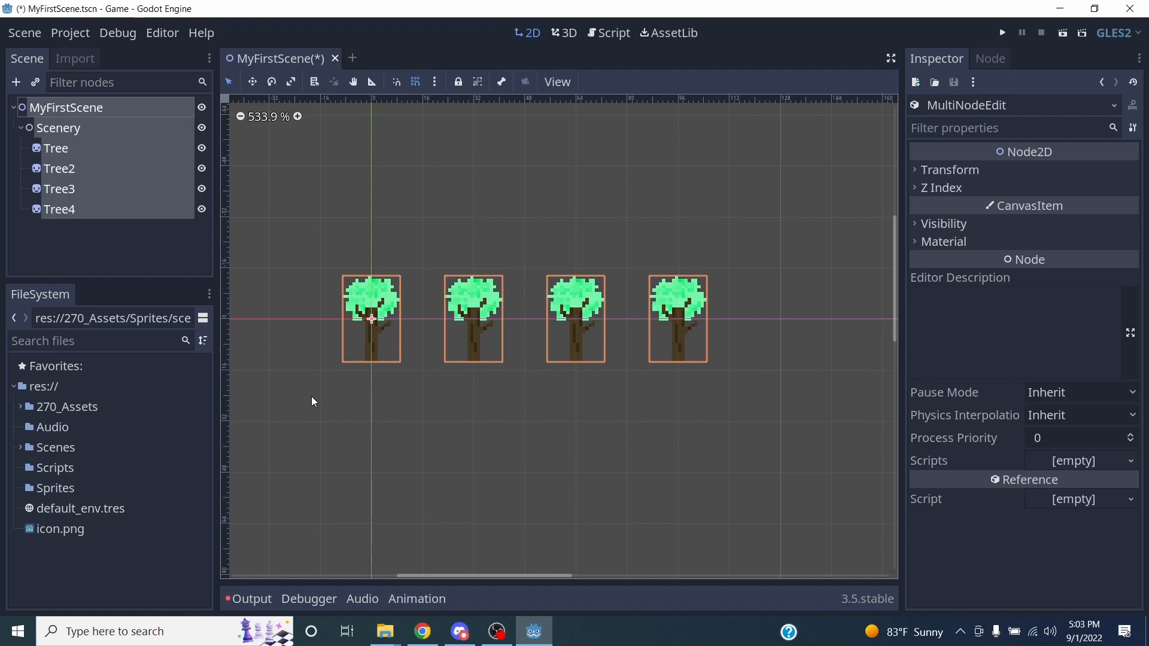
left_click(317, 389)
left_click_drag(337, 345, 717, 355)
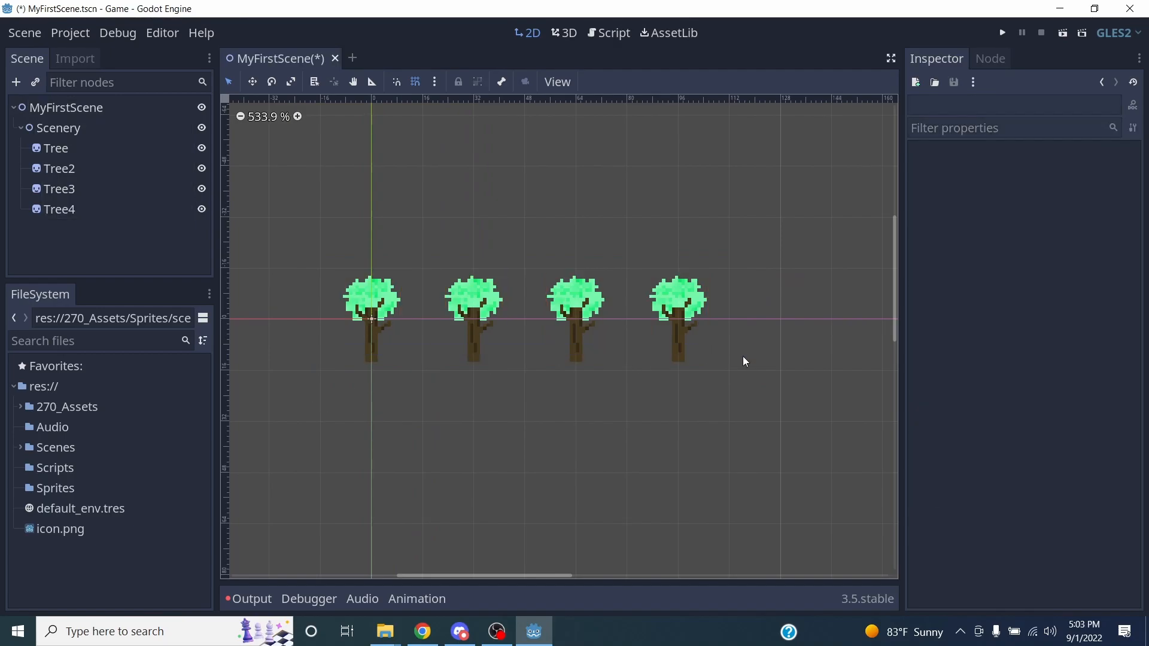
left_click_drag(718, 283, 299, 357)
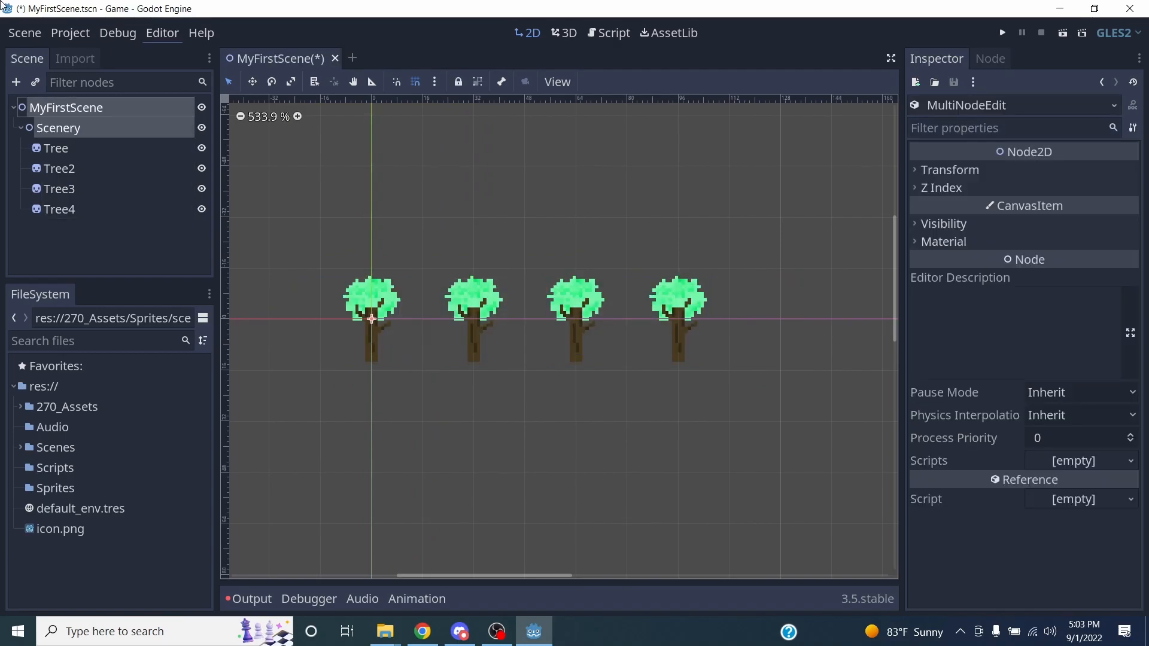
Duplicate Tree through Tree4 together and place the copies as a second row below the first, shifted to the right
double_click(69, 148)
left_click(98, 173)
left_click(81, 146)
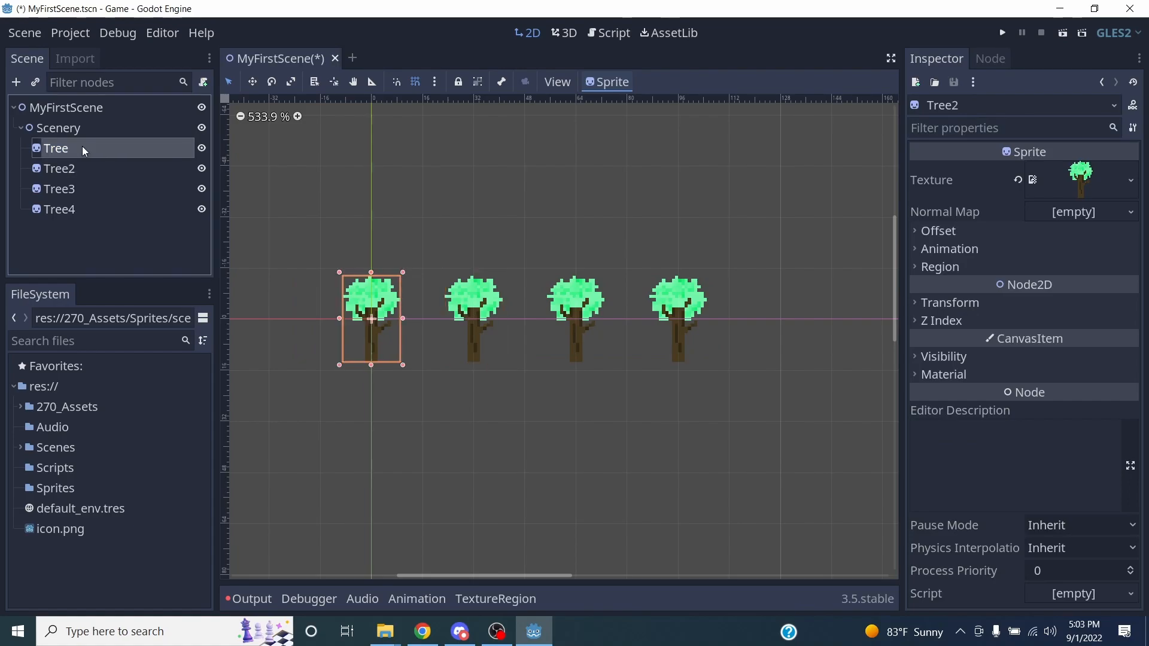
left_click(72, 209, "shift")
key("ctrl+d")
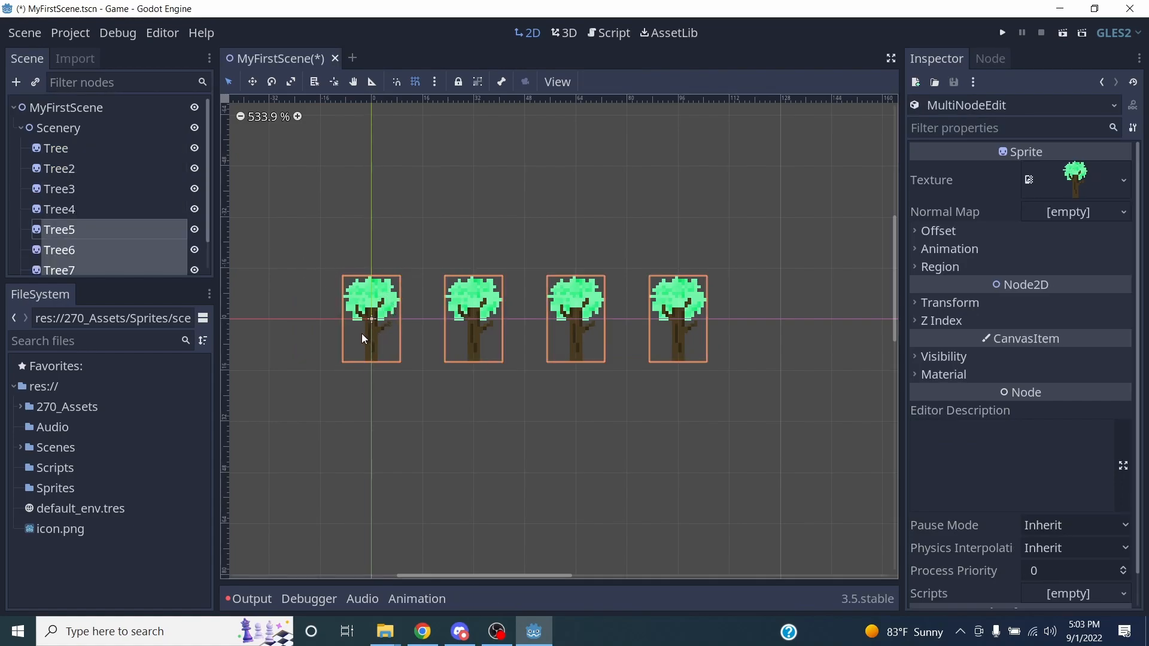
left_click_drag(392, 320, 454, 439)
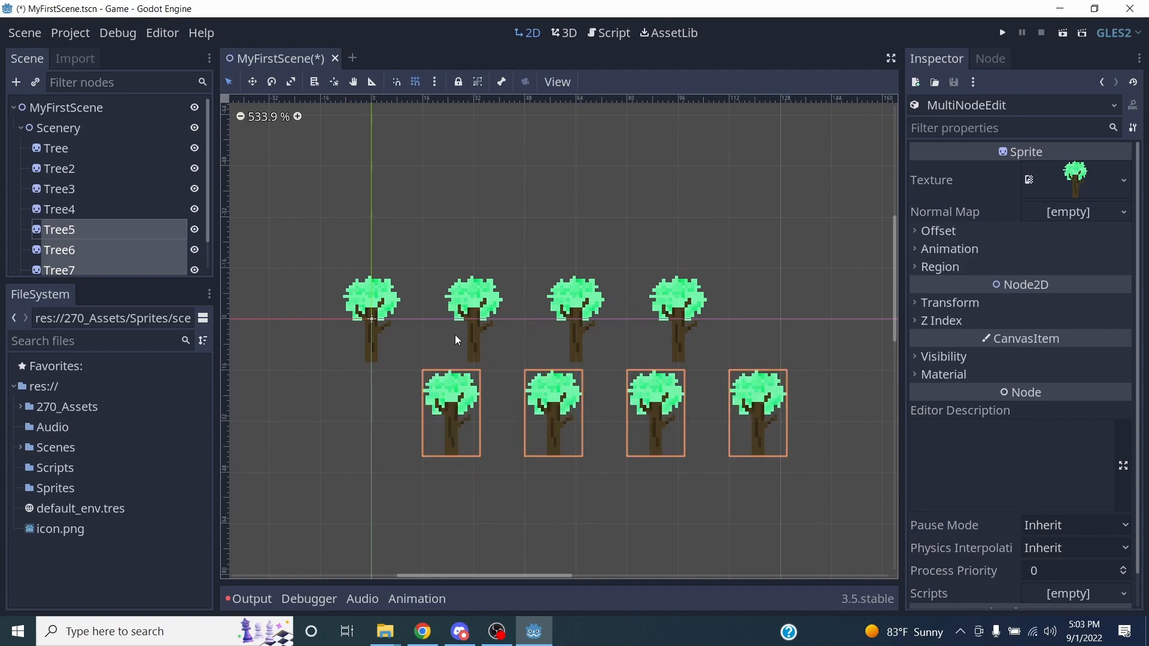
left_click(546, 220)
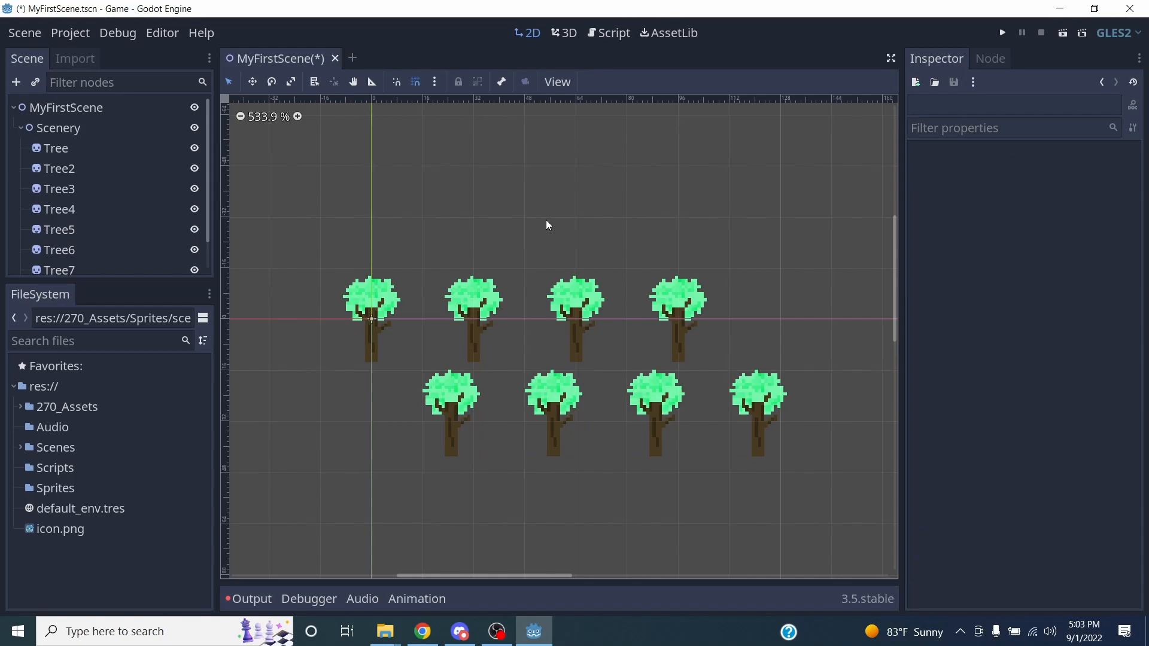
Show Scenery's Transform properties, move the node with all its trees to position 32, 16, and move it back to 0, 0
scroll(362, 275, "up", 1)
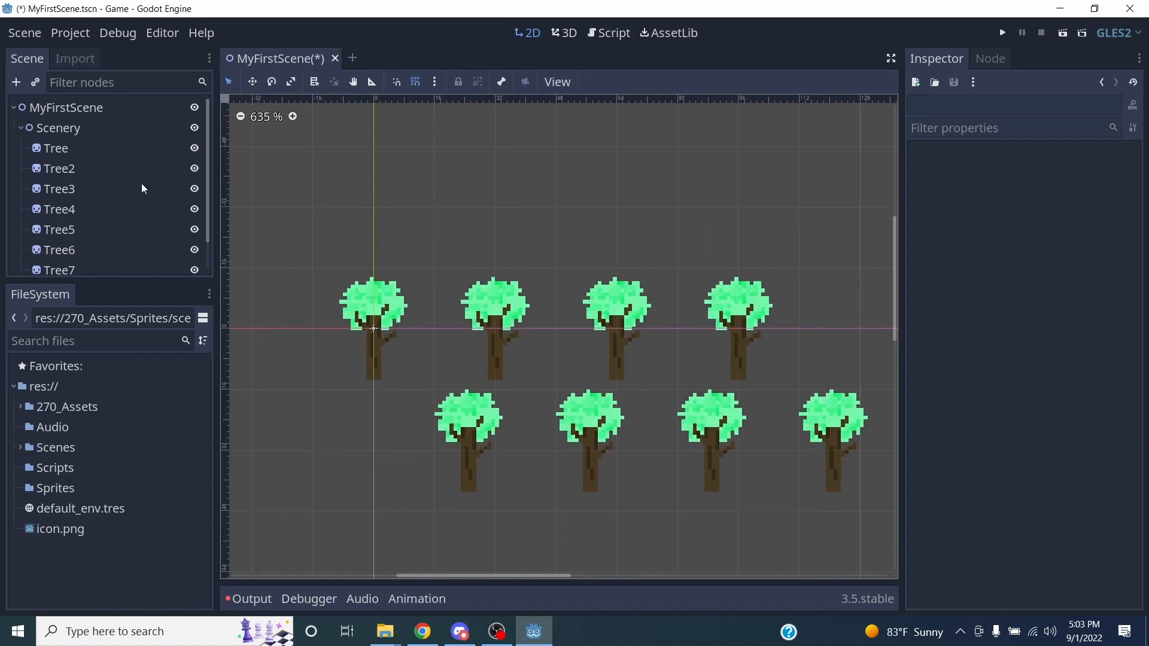
scroll(147, 203, "down", 1)
scroll(138, 199, "up", 1)
left_click(82, 129)
scroll(400, 293, "up", 1)
scroll(382, 275, "down", 3)
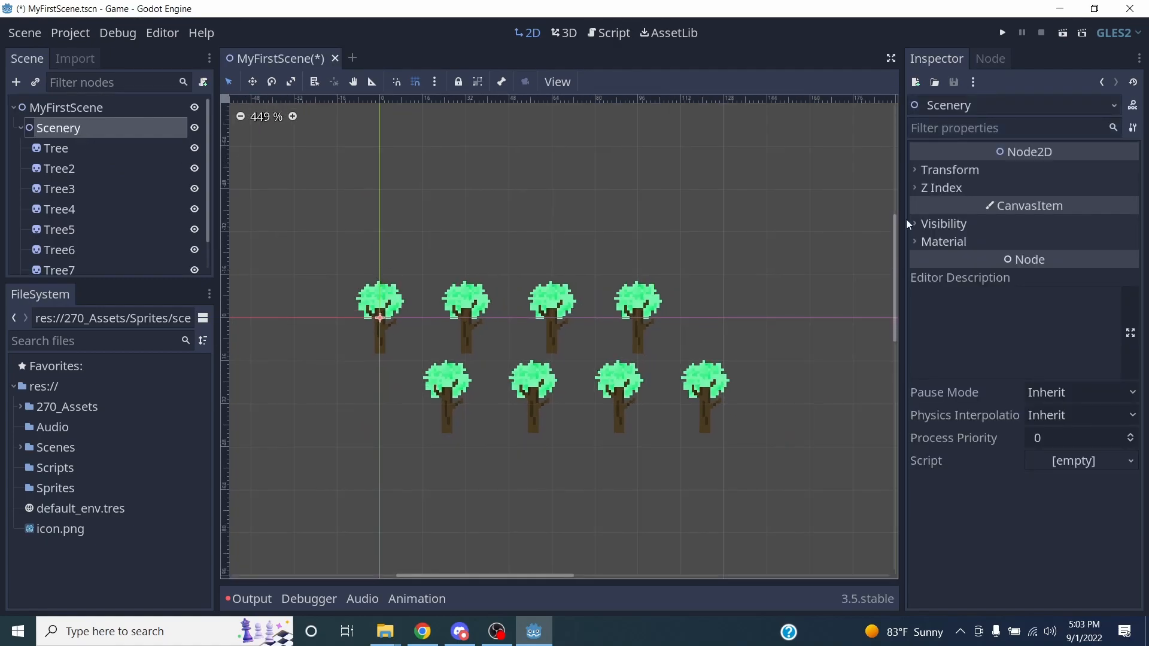
left_click(1011, 170)
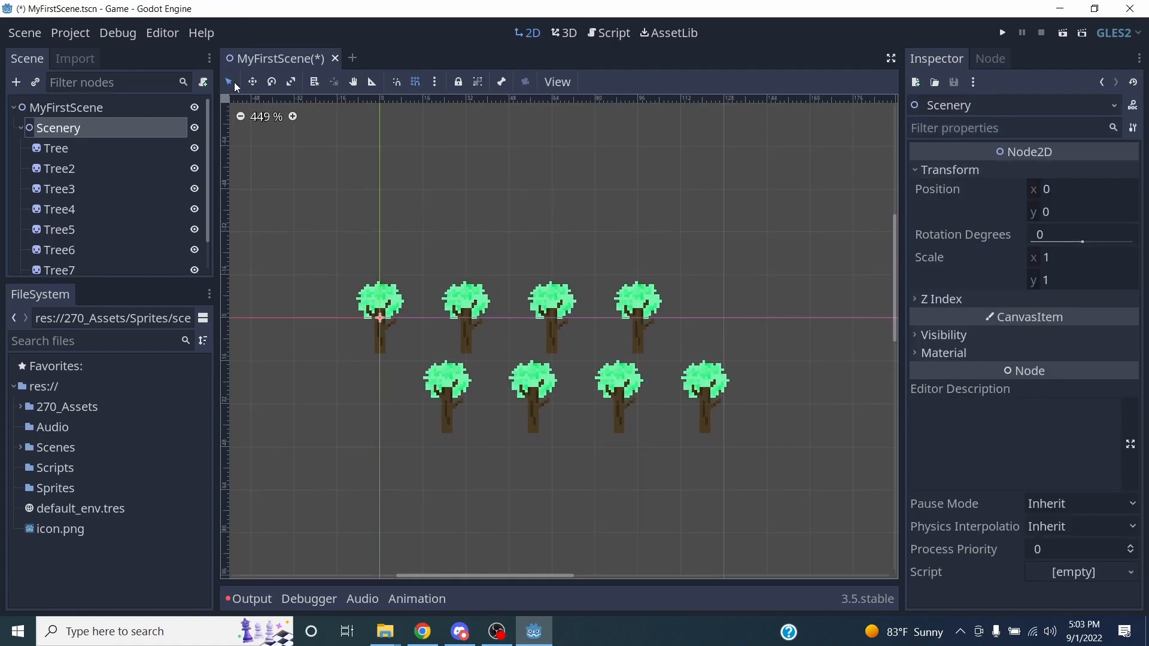
left_click_drag(376, 301, 468, 348)
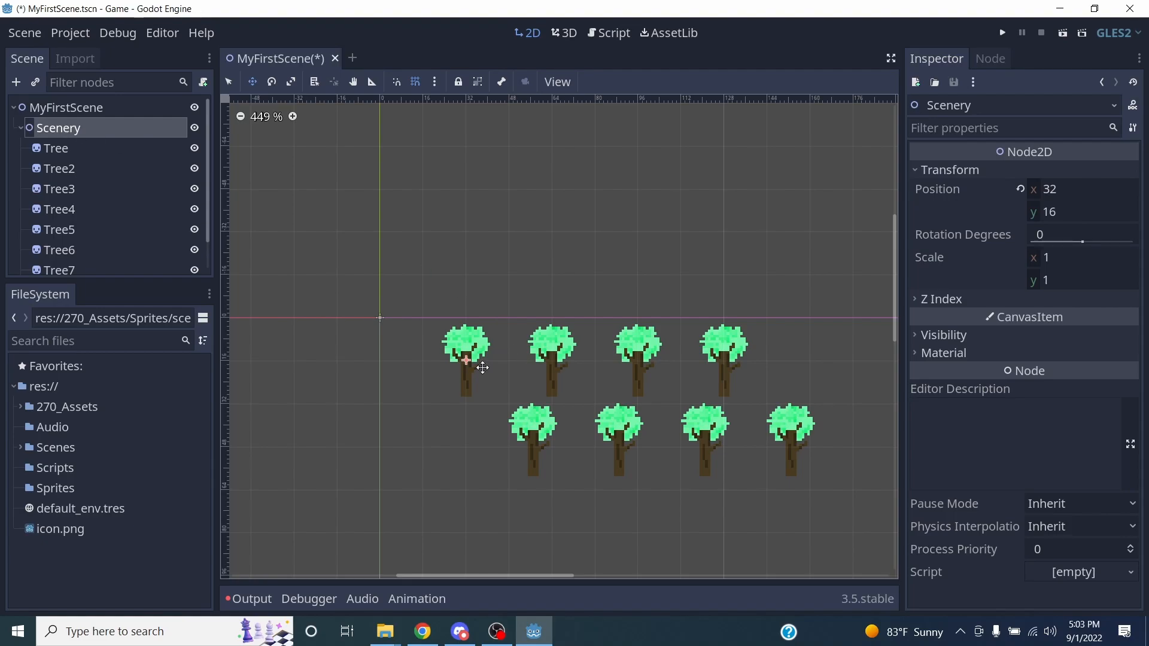
left_click_drag(485, 368, 375, 301)
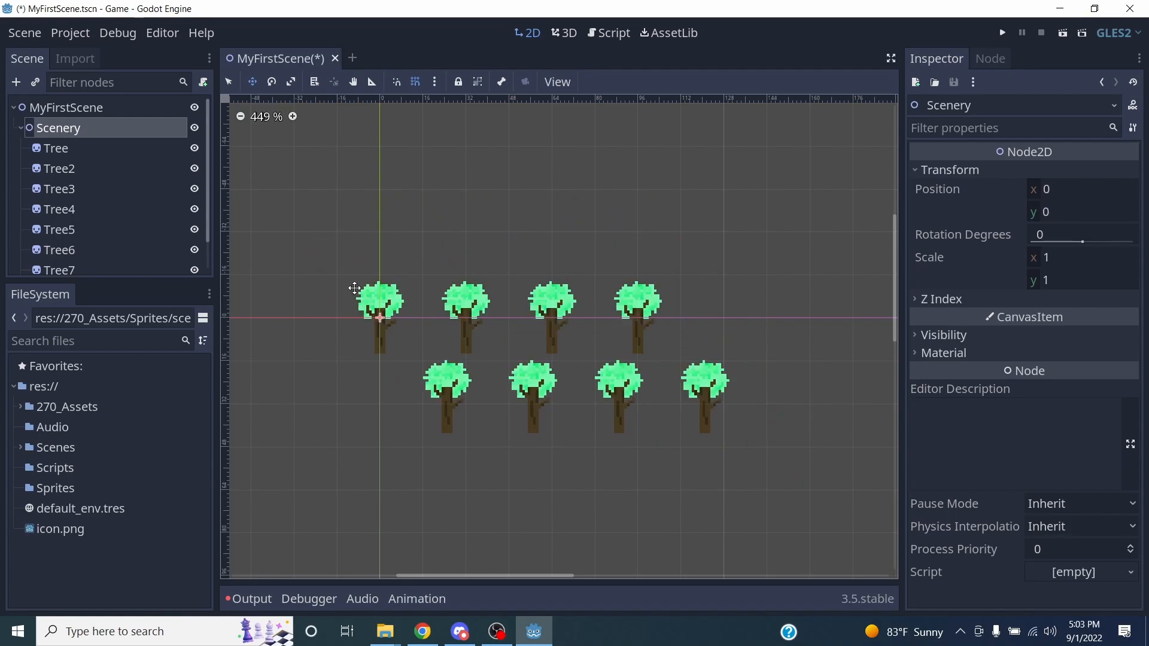
Select the first Tree at the origin, lock it and make its children unselectable
left_click(375, 301)
left_click_drag(383, 311, 369, 329)
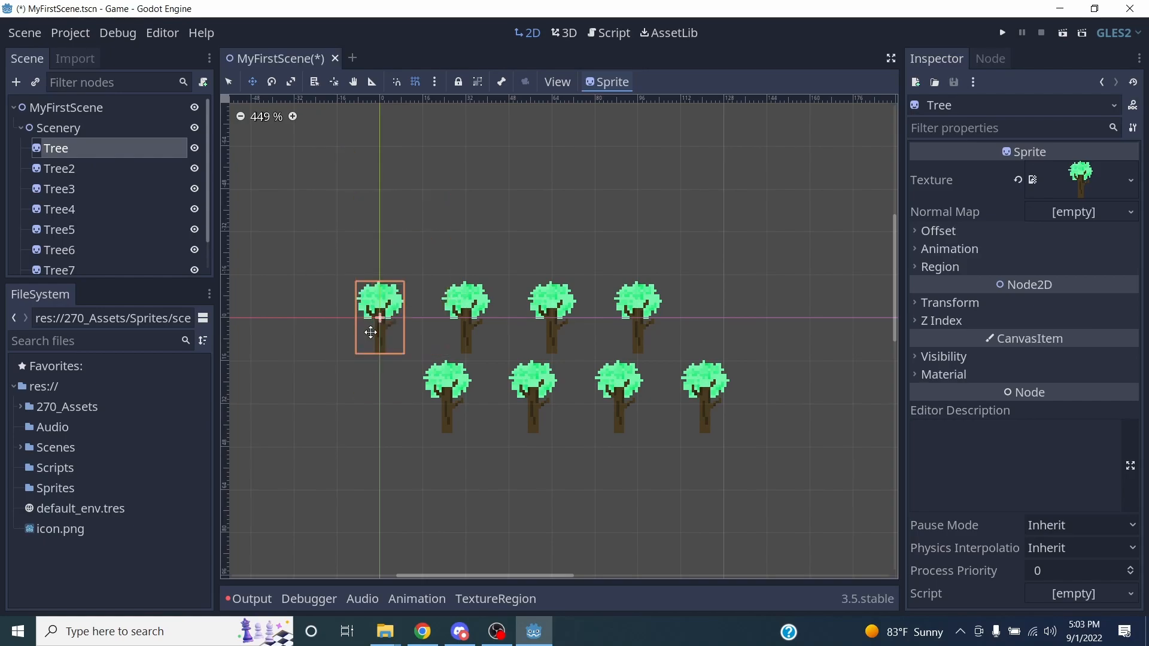
left_click(458, 82)
left_click(478, 82)
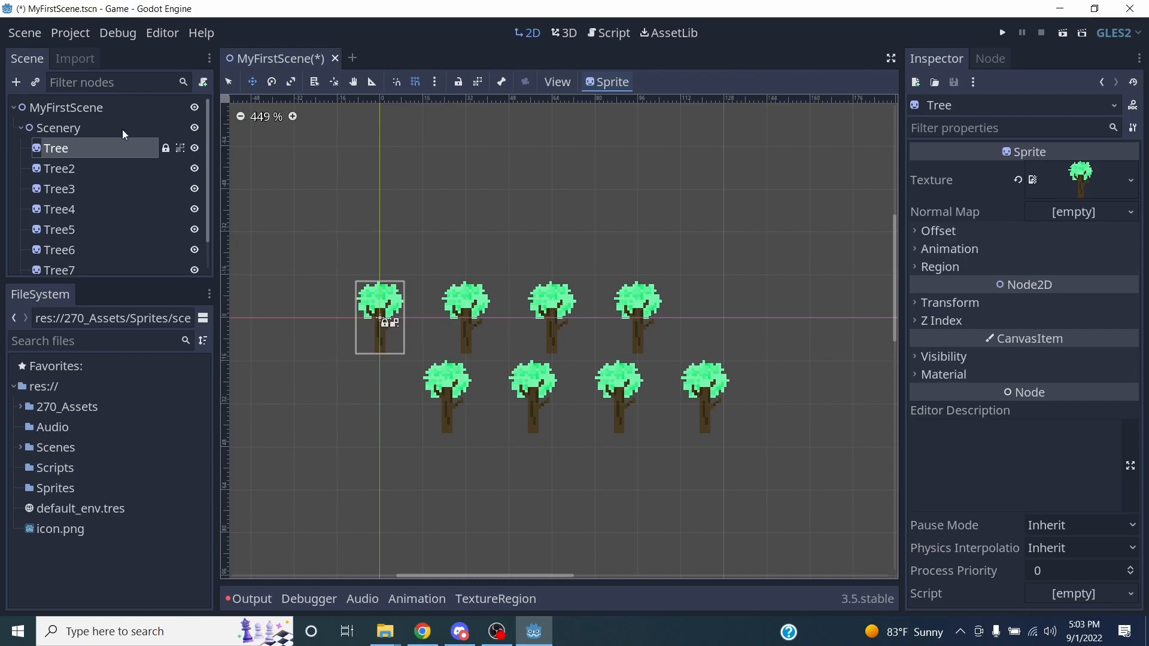
Move the Scenery node in the viewport while its Tree child is locked, and undo the move
left_click(115, 129)
left_click_drag(383, 293, 467, 336)
key("ctrl+z")
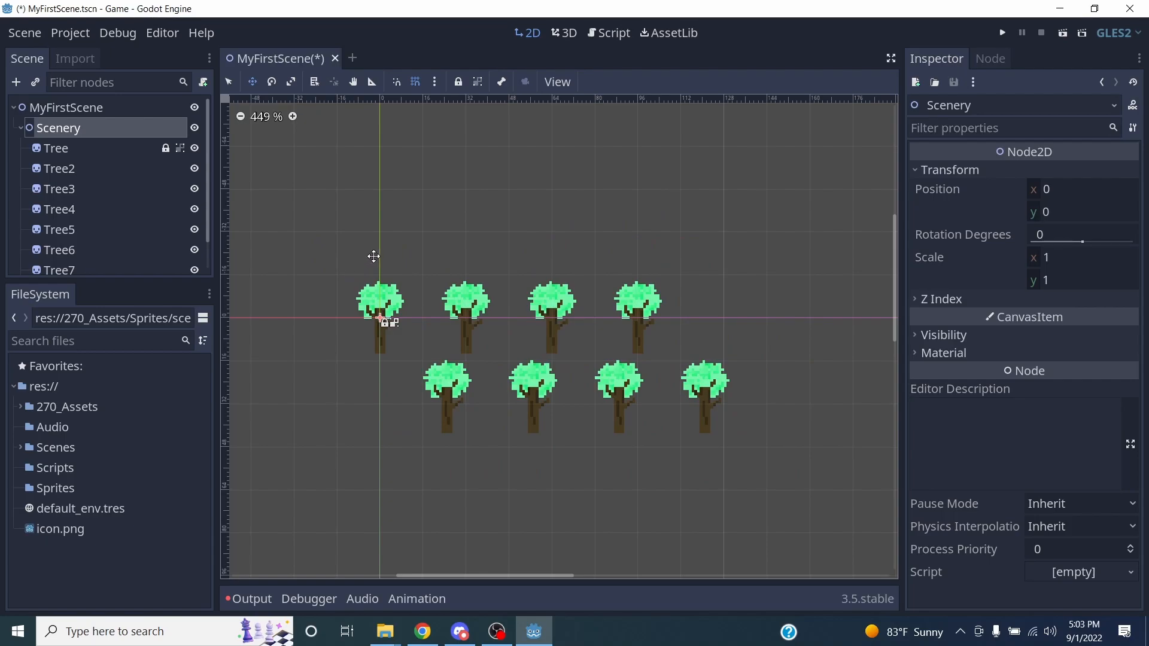
left_click_drag(403, 299, 383, 282)
Remove the lock and grouping from Tree, and lock and group the parent Scenery node instead
left_click(139, 150)
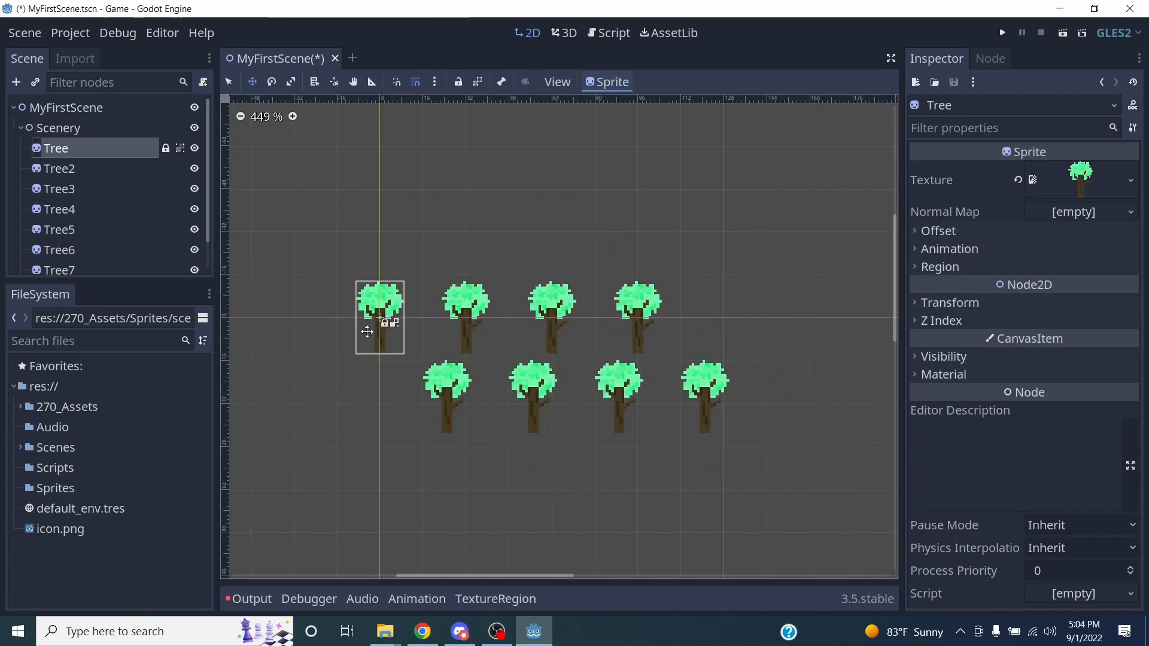
left_click(459, 82)
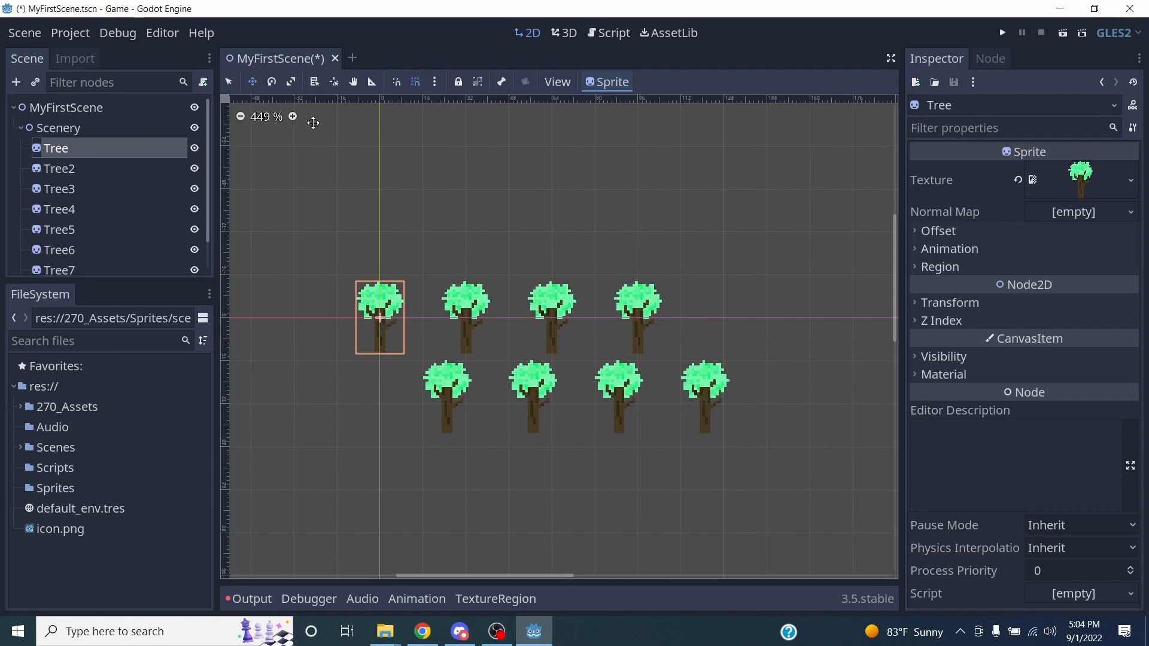
left_click(67, 129)
left_click(458, 82)
left_click(477, 82)
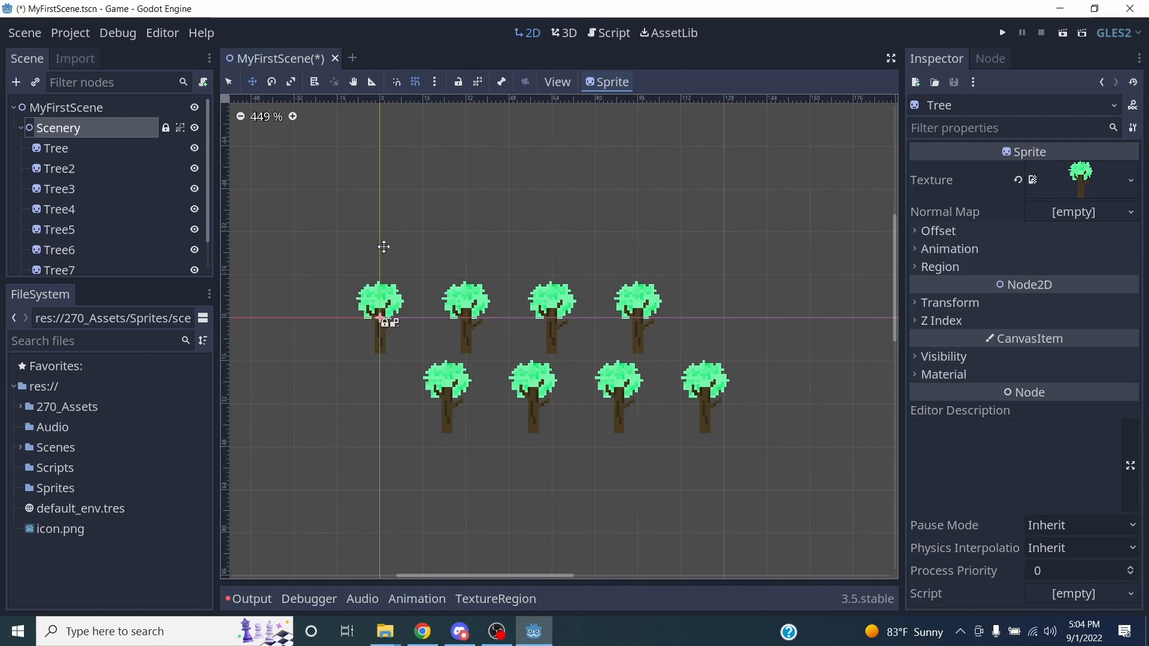
Group the Tree node, try moving it in the viewport under the locked Scenery, and revert the move and the grouping
left_click(36, 148)
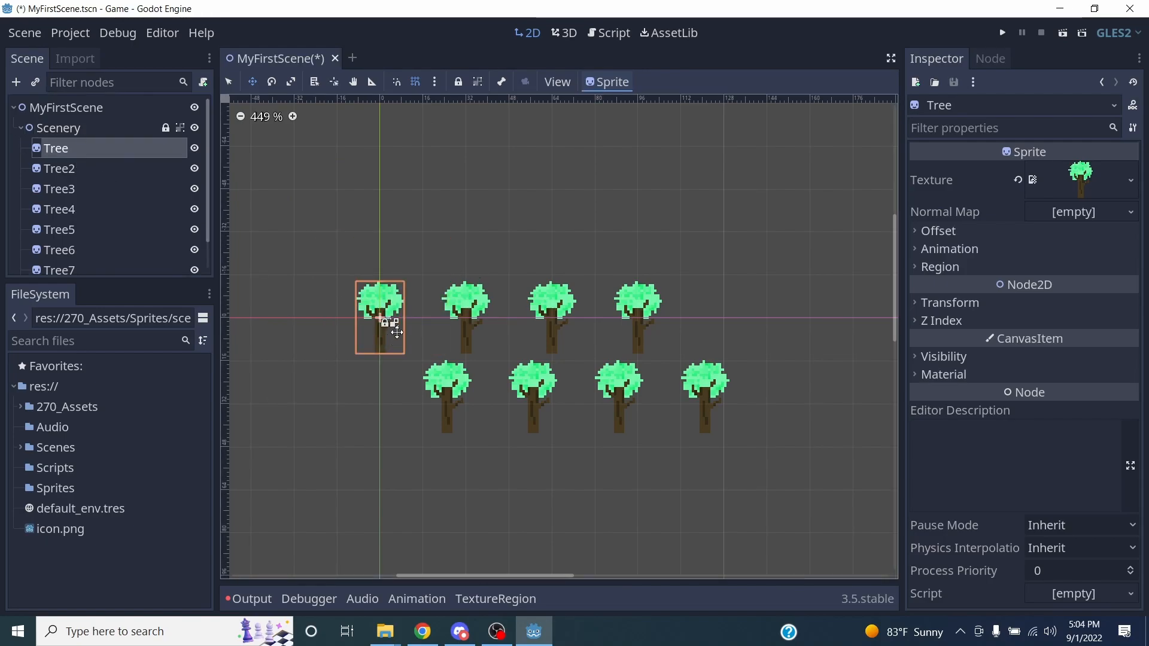
left_click(478, 82)
left_click_drag(401, 333, 358, 335)
key("ctrl+z")
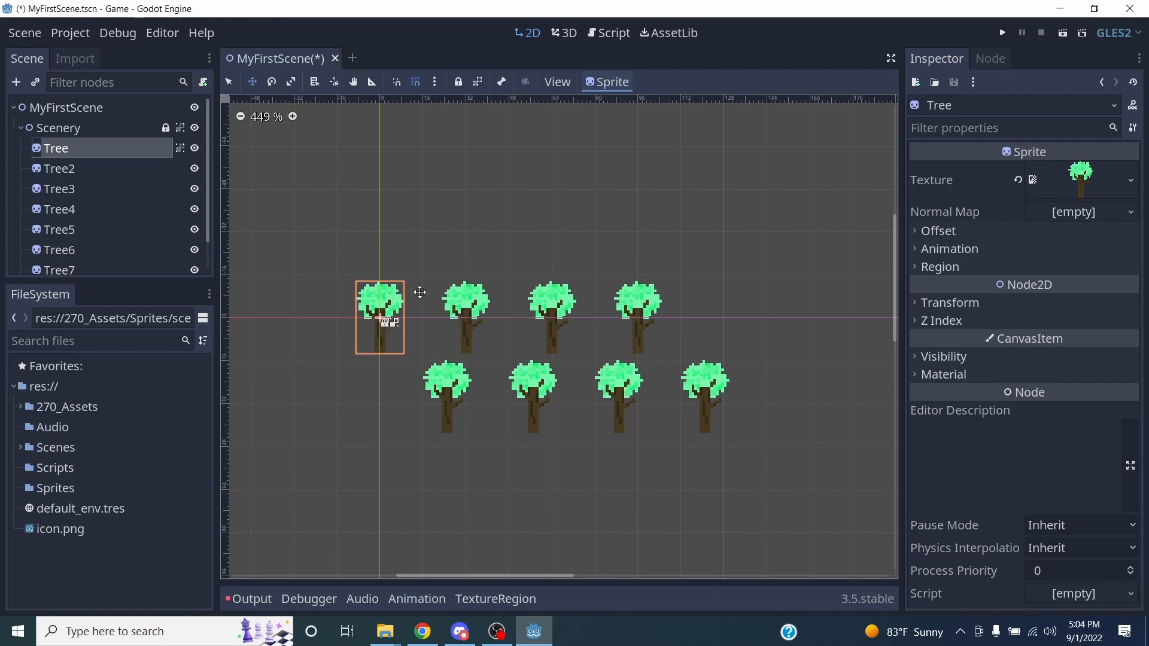
left_click(477, 82)
Select Scenery, center the viewport on it, and switch back to the Select tool
left_click(76, 128)
key("f")
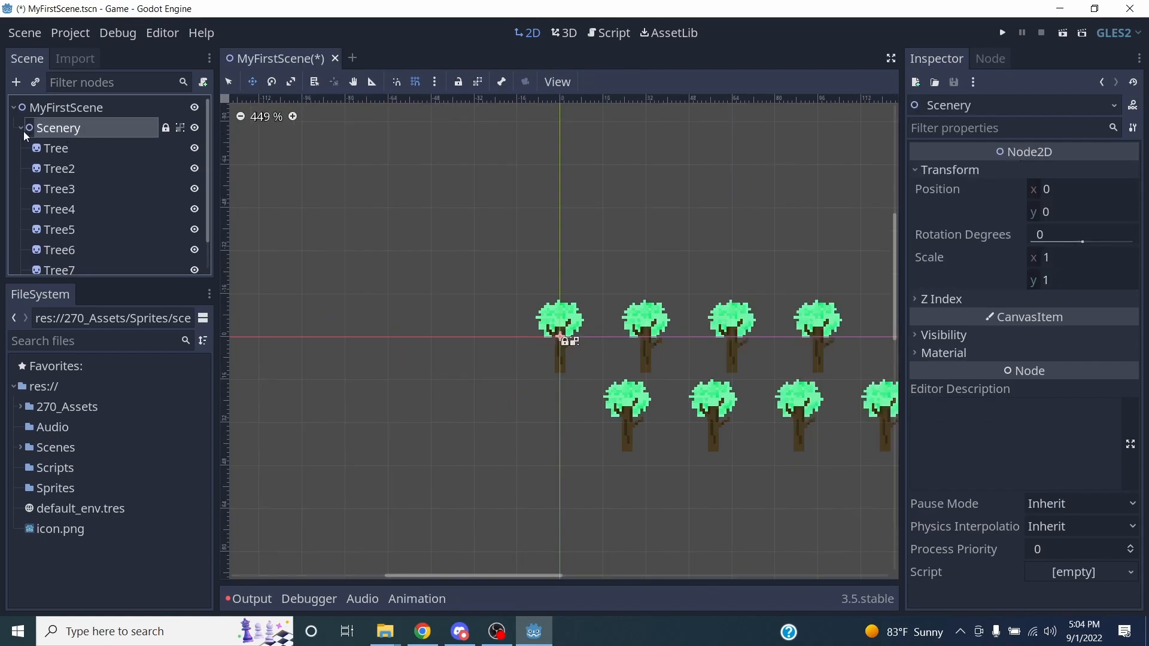
left_click(24, 131)
scroll(654, 325, "up", 2)
scroll(470, 258, "down", 6)
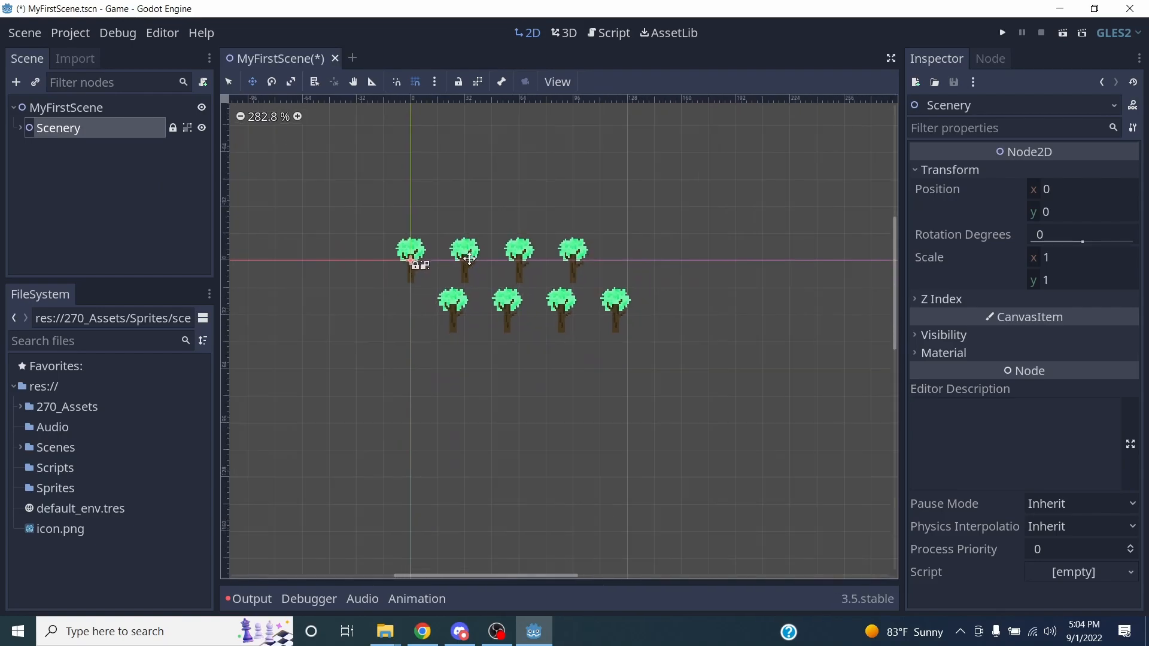
left_click(231, 80)
left_click(18, 128)
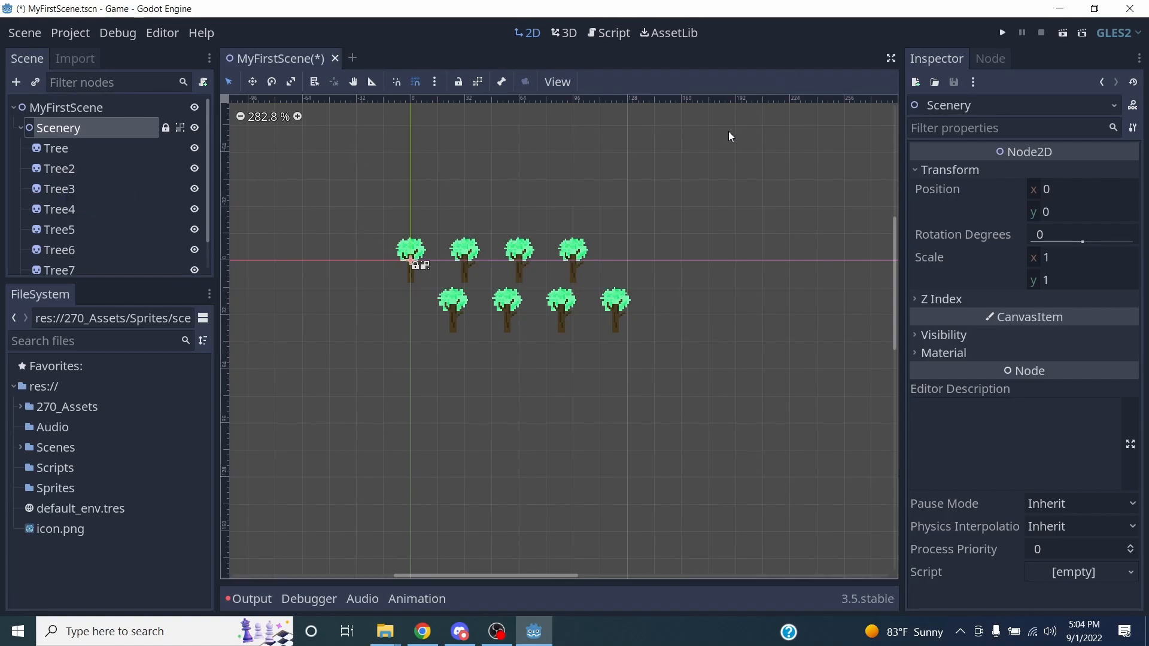
left_click(23, 131)
scroll(482, 268, "down", 2)
middle_click_drag(483, 268, 508, 337)
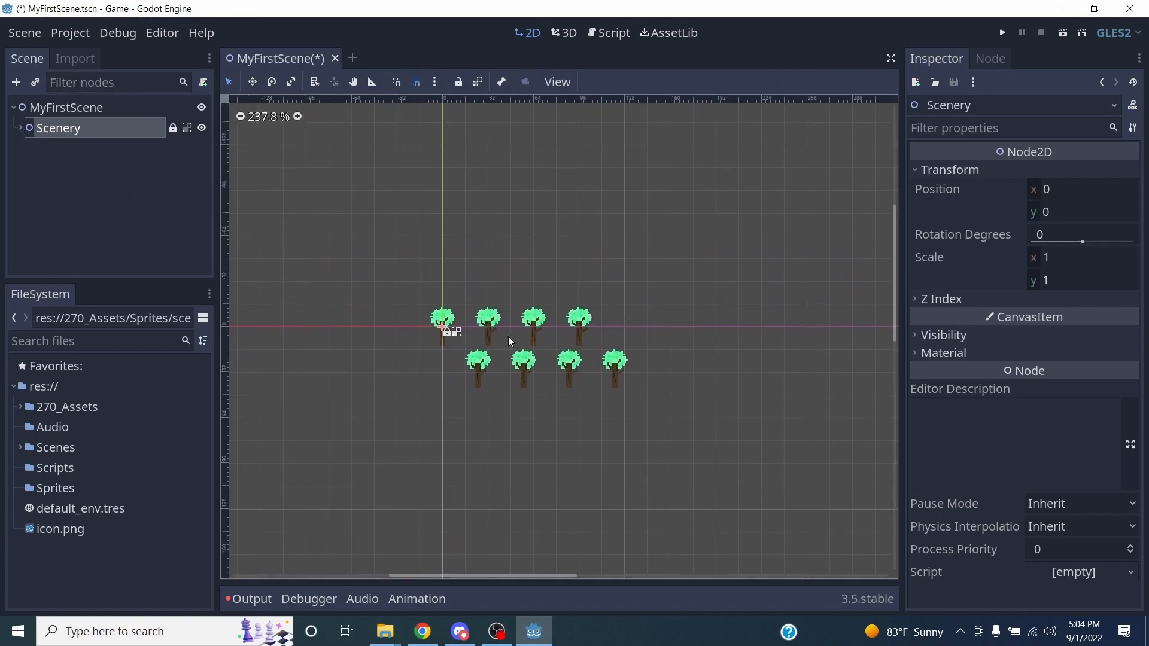
scroll(510, 343, "up", 2)
double_click(27, 132)
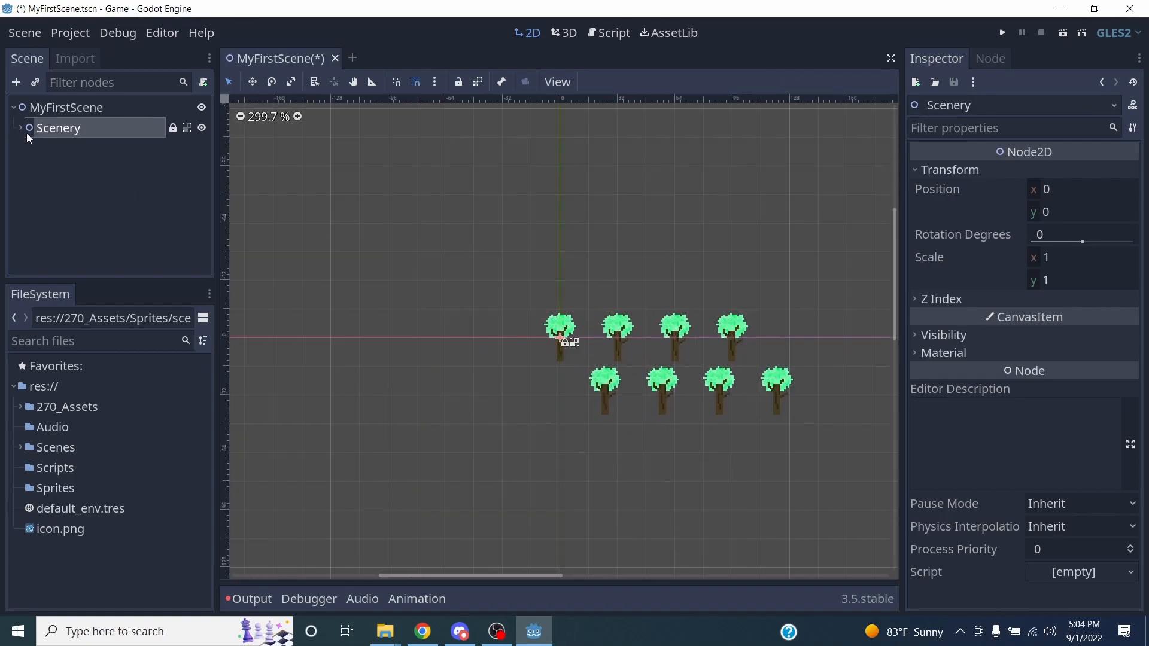
left_click(22, 131)
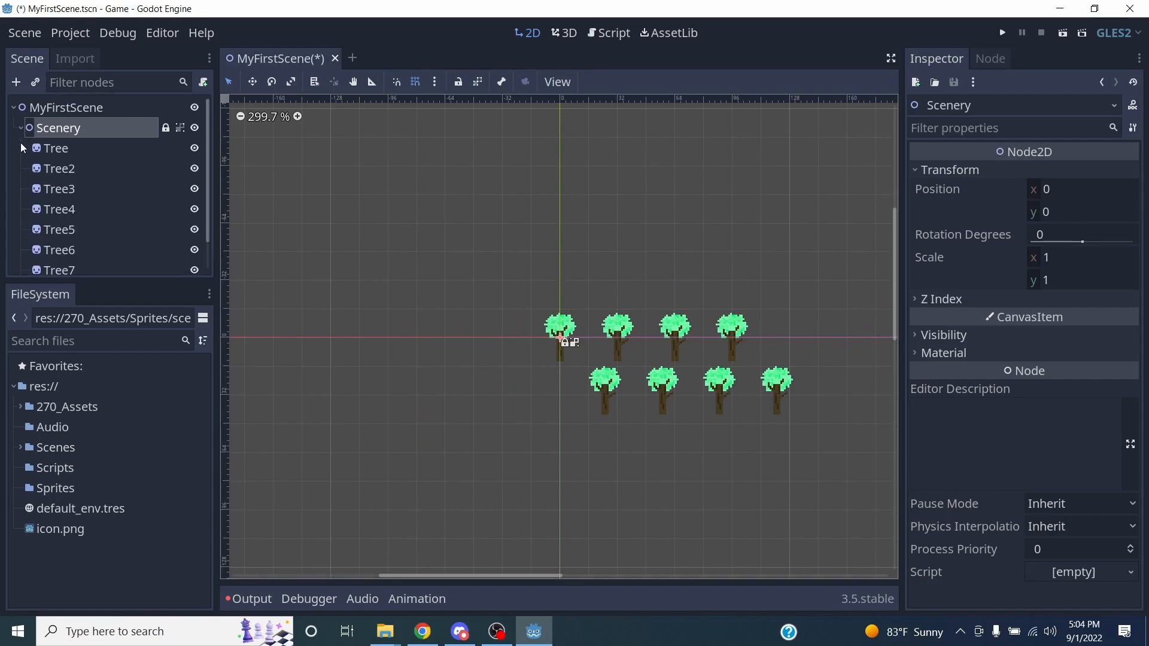
Rename the Scenery node as Forrest and duplicate it together with its tree sprites
left_click(21, 128)
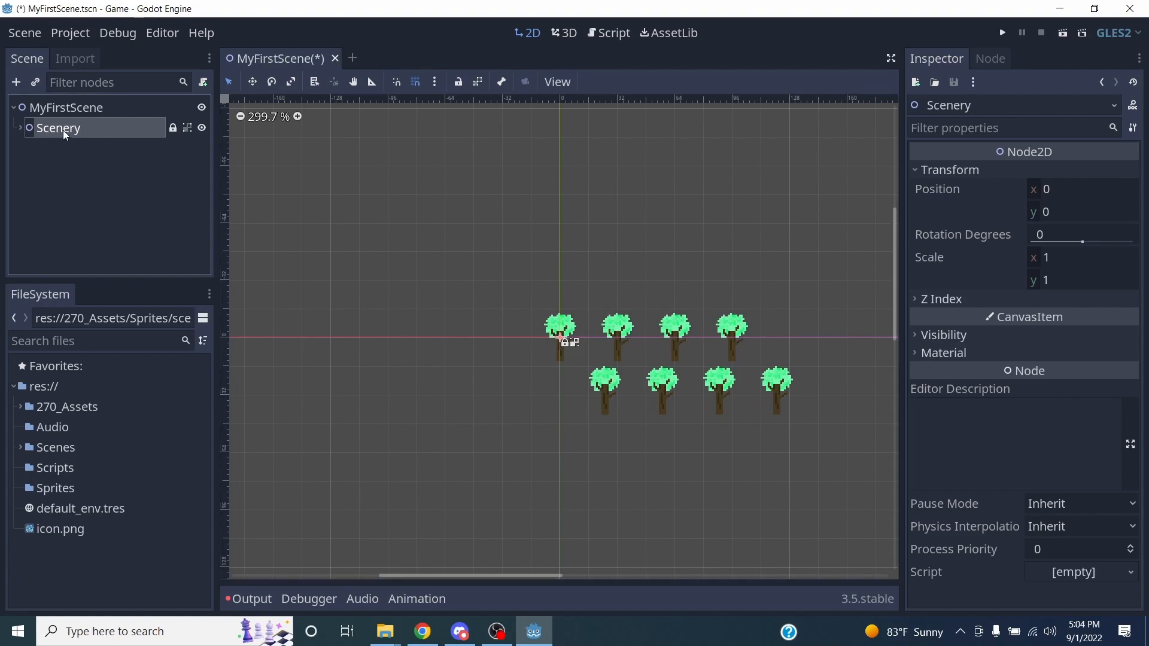
double_click(63, 131)
type("Foor")
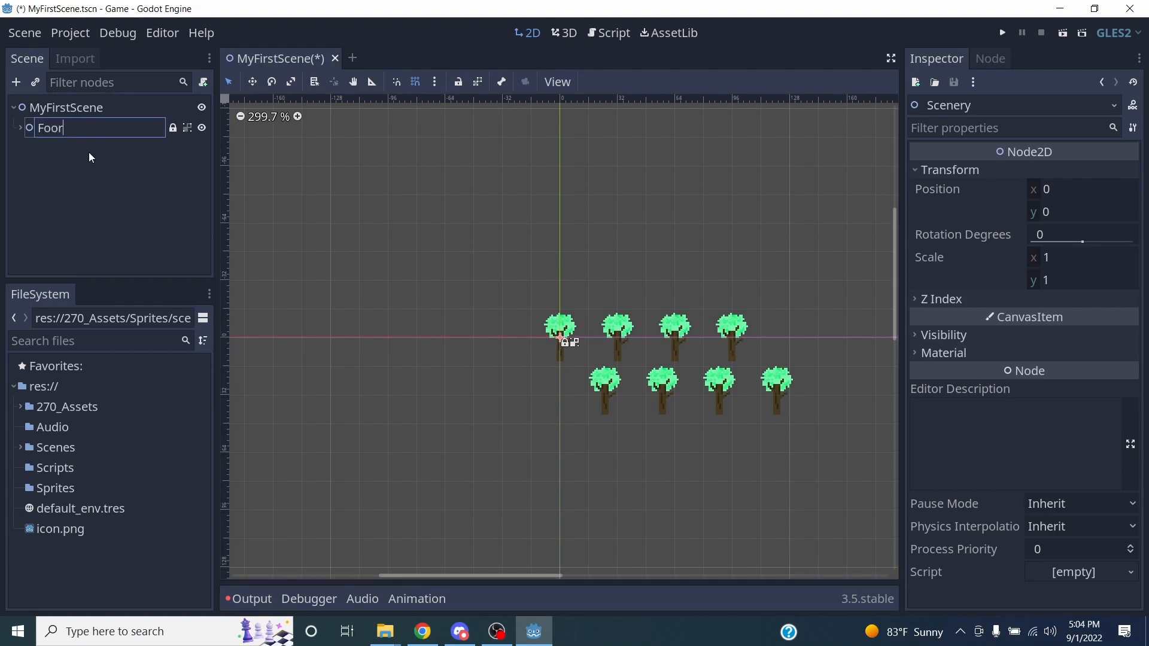
type("est")
key("Return")
key("ctrl+d")
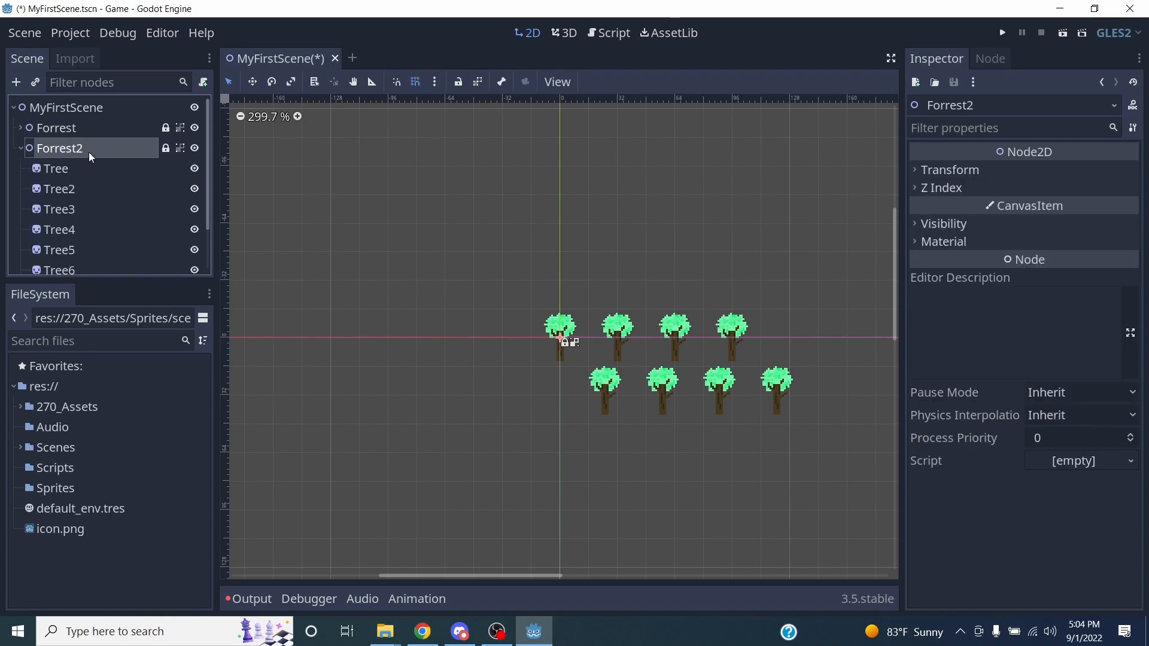
left_click(23, 150)
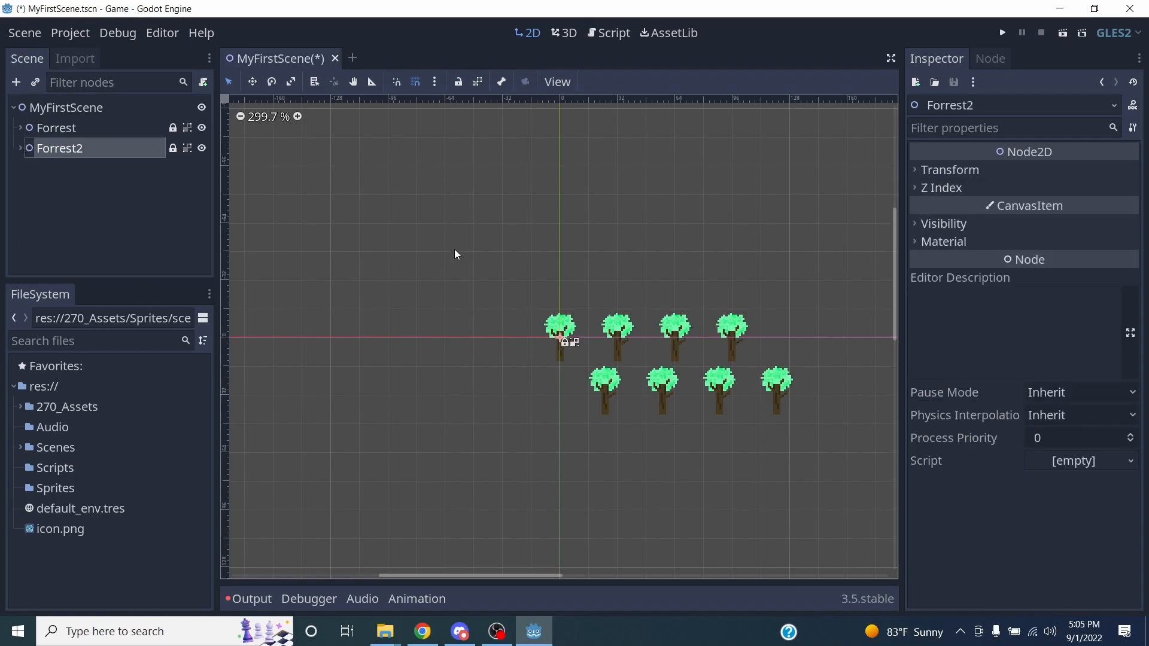
Remove the lock and the grouping from the duplicated Forrest2 node
left_click_drag(560, 332, 588, 389)
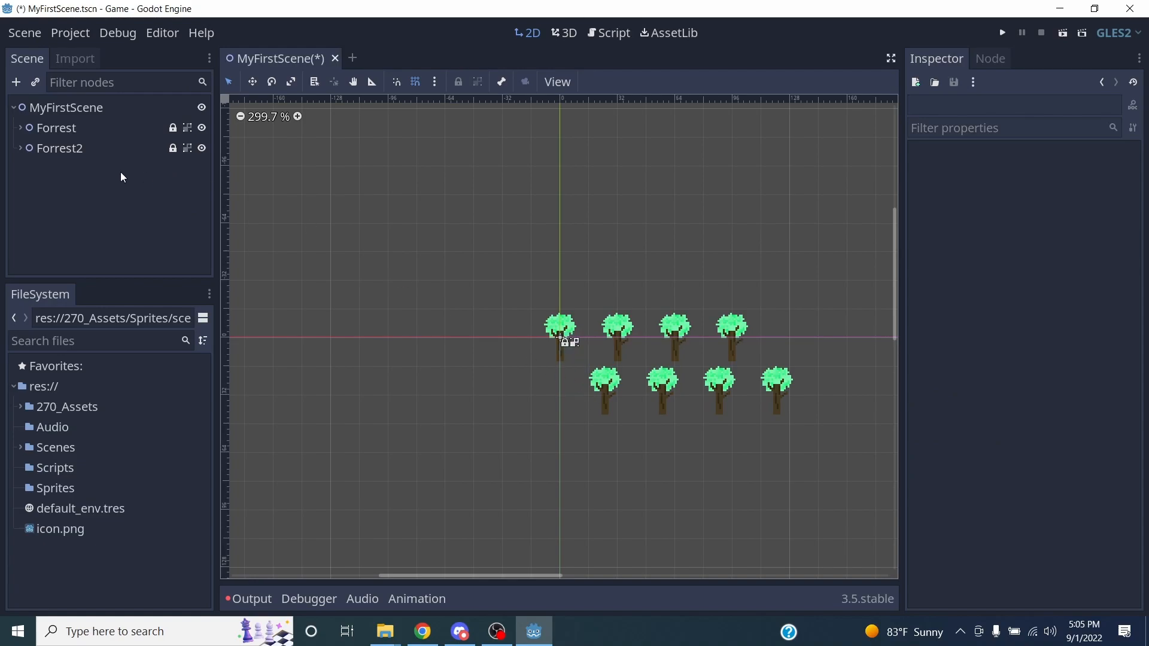
left_click(104, 156)
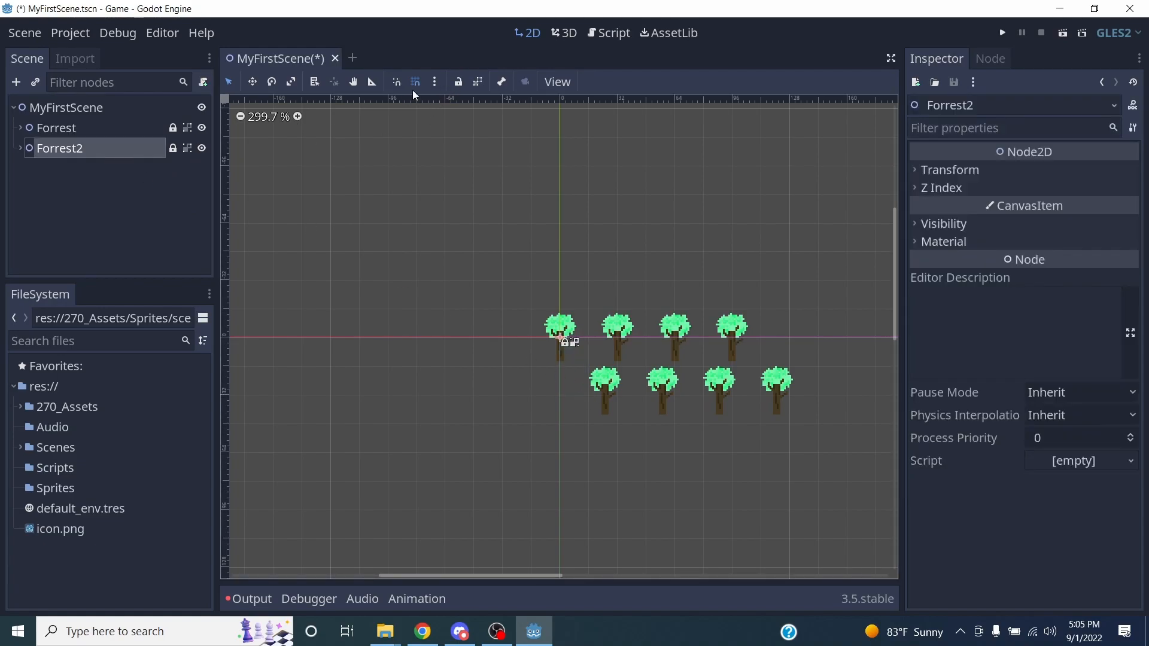
left_click(459, 82)
left_click(477, 83)
Move the whole Forrest2 node with the Move tool about 32 px right of and 64 px above the origin
left_click_drag(572, 339, 517, 374)
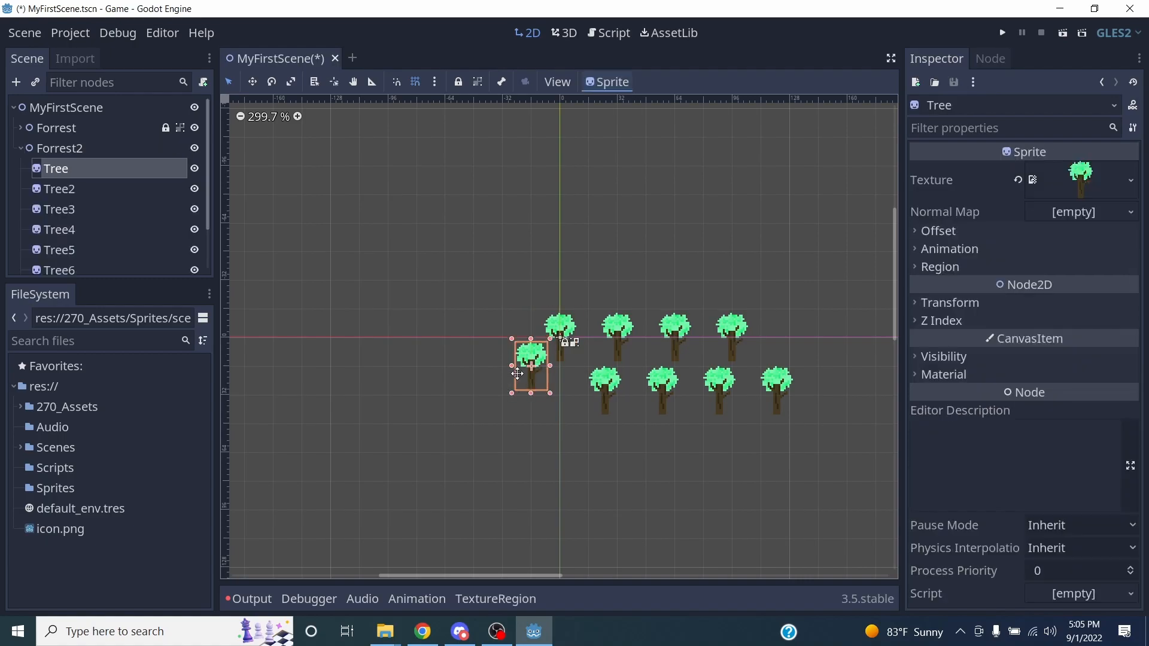
key("ctrl+z")
left_click(98, 148)
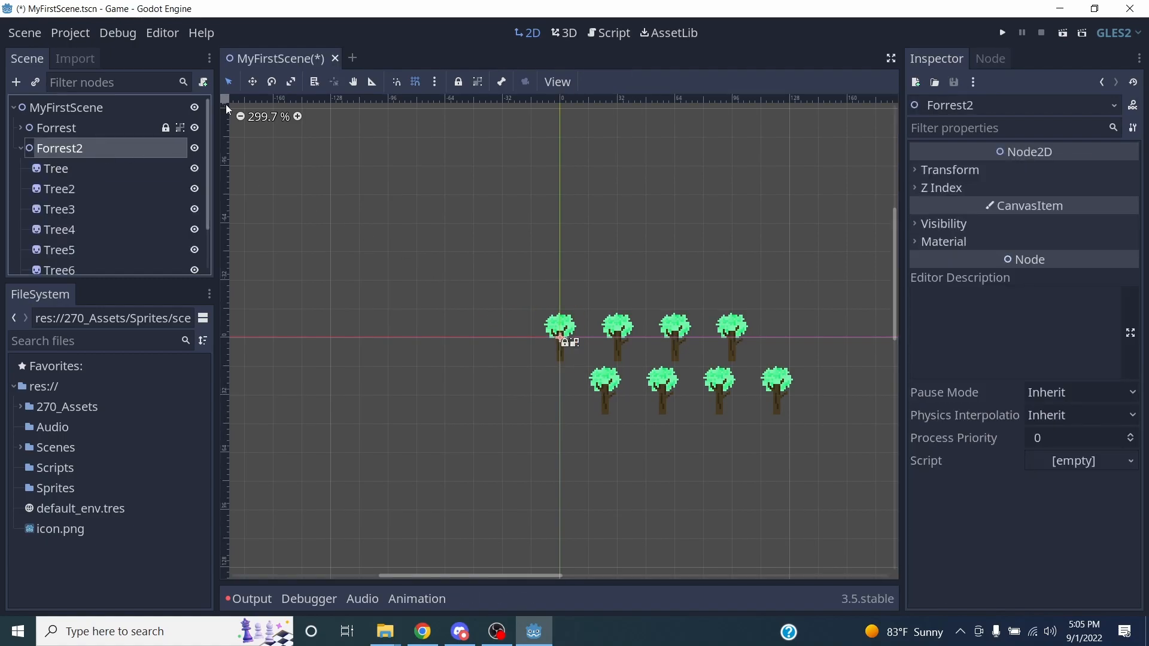
left_click(252, 82)
left_click_drag(566, 335, 627, 221)
middle_click_drag(533, 292, 368, 314)
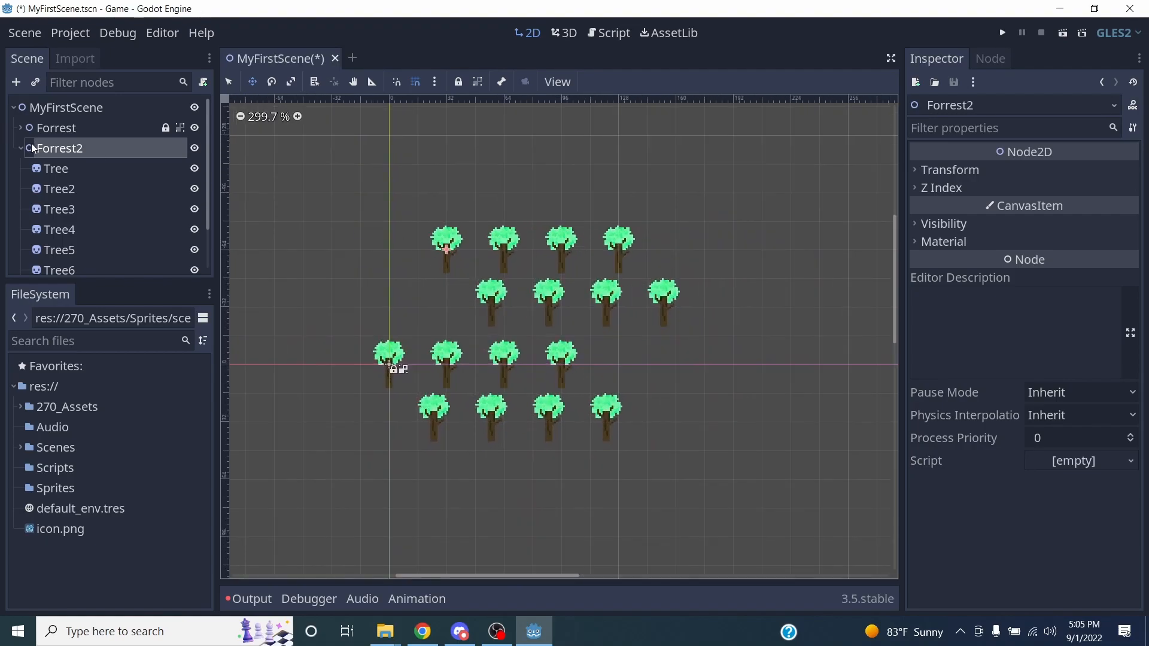
left_click(20, 148)
Set the Modulate colour of Forrest2 to a dark blue with RGB 59, 70, 96 to darken its trees
left_click(98, 149)
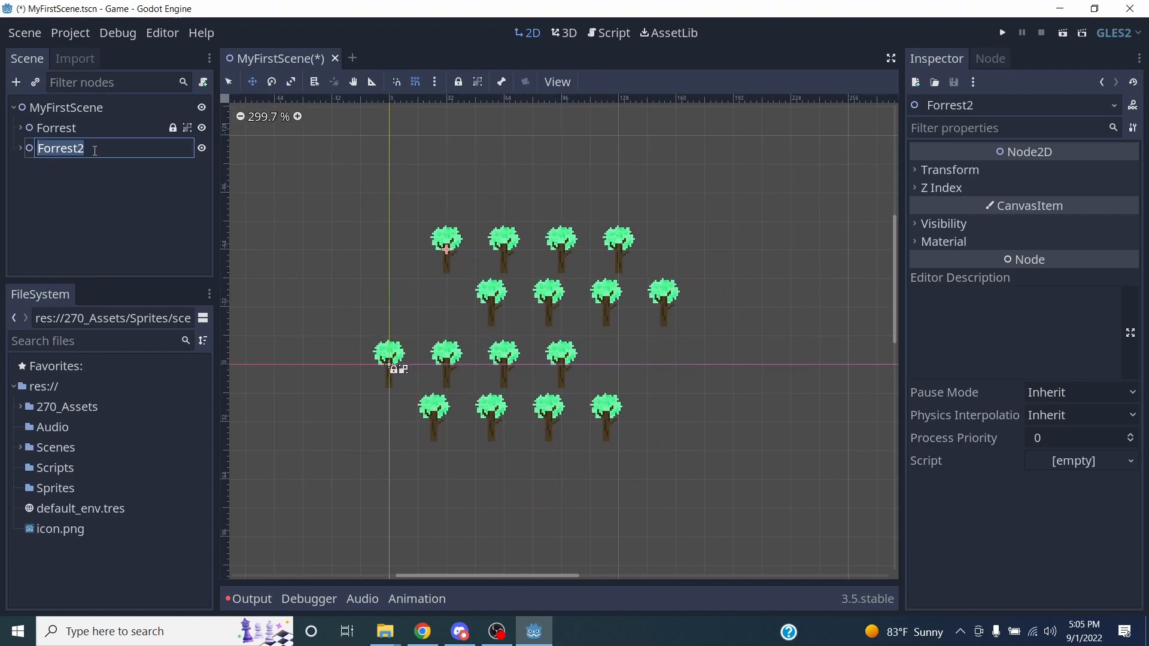
left_click(81, 174)
left_click(90, 148)
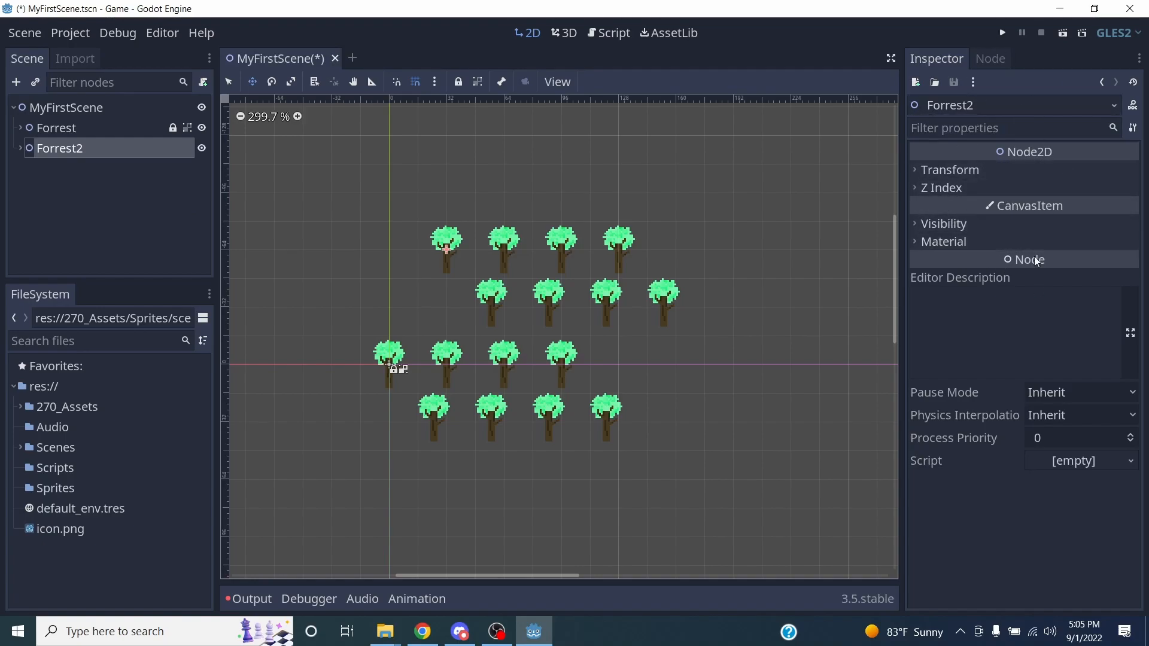
left_click(945, 220)
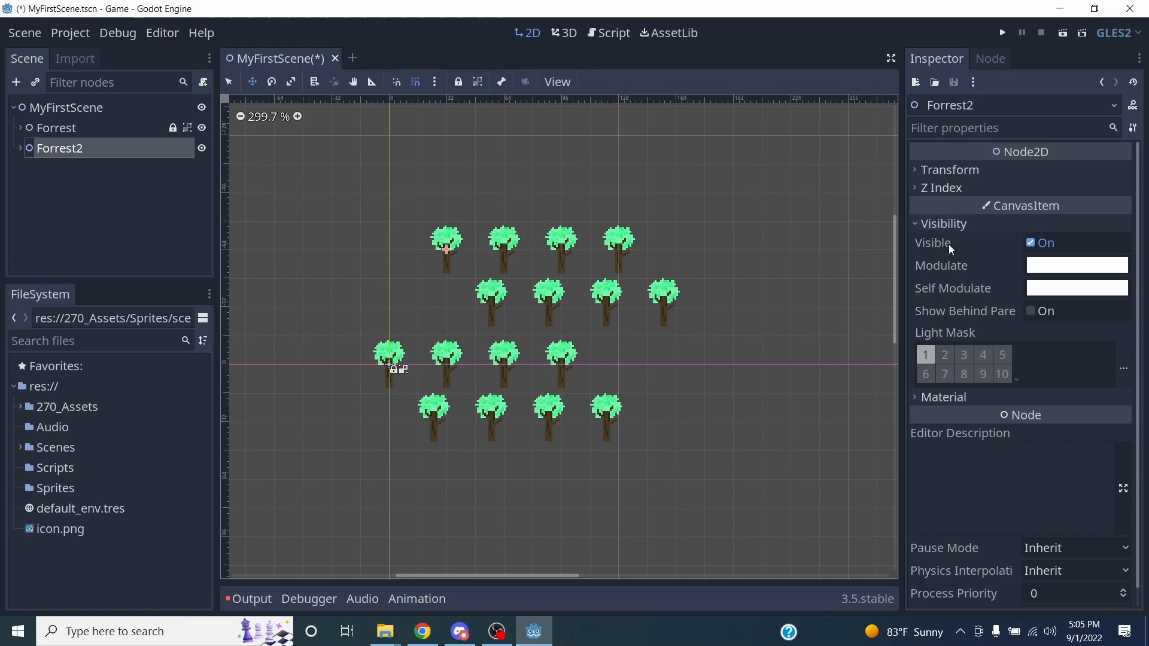
left_click(1051, 265)
left_click_drag(931, 113, 934, 37)
left_click_drag(1018, 44, 910, 117)
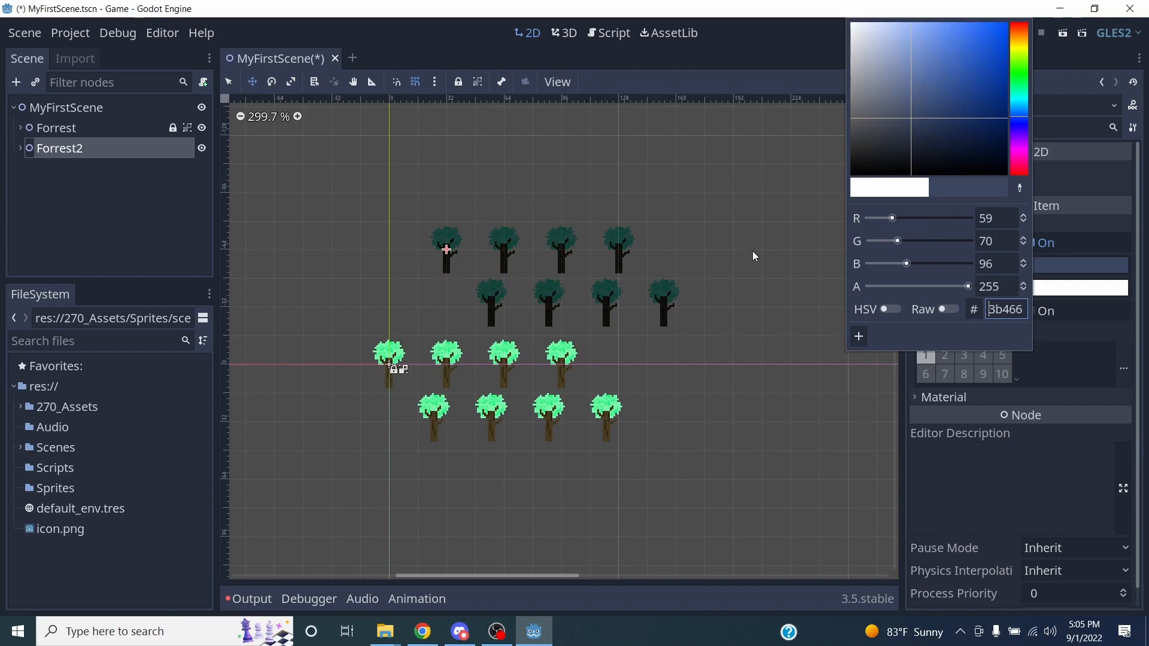
left_click(758, 245)
Move the darkened Forrest2 node among the bright trees, about 16 px right of and 16 px above the origin
left_click(38, 160)
left_click(52, 153)
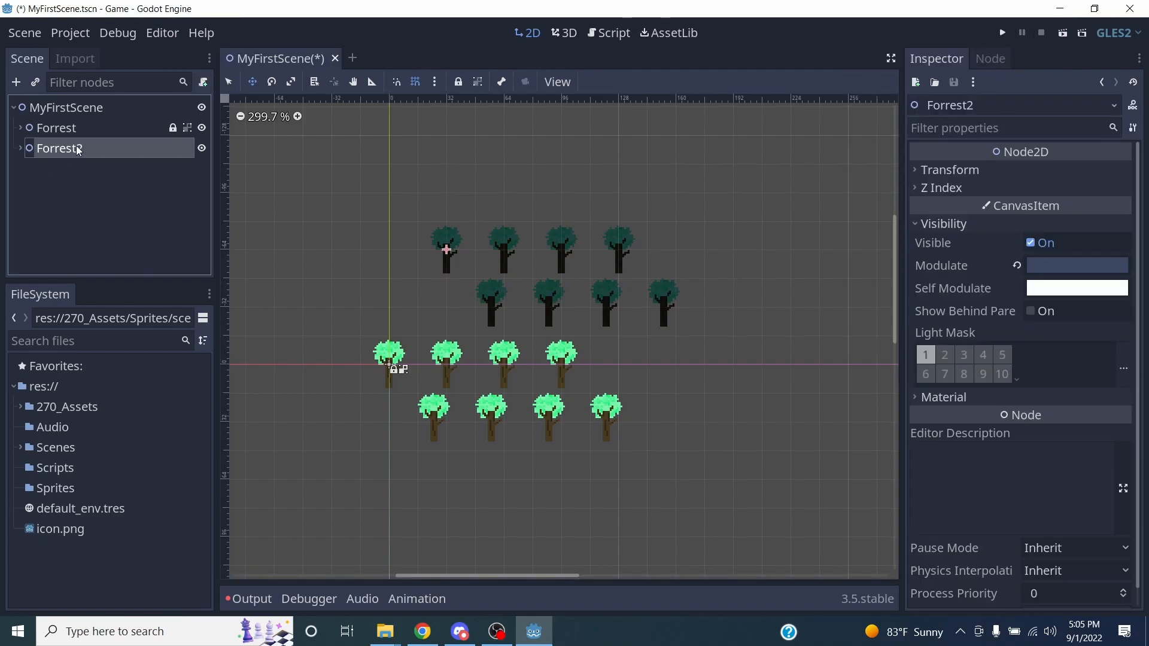
left_click(22, 148)
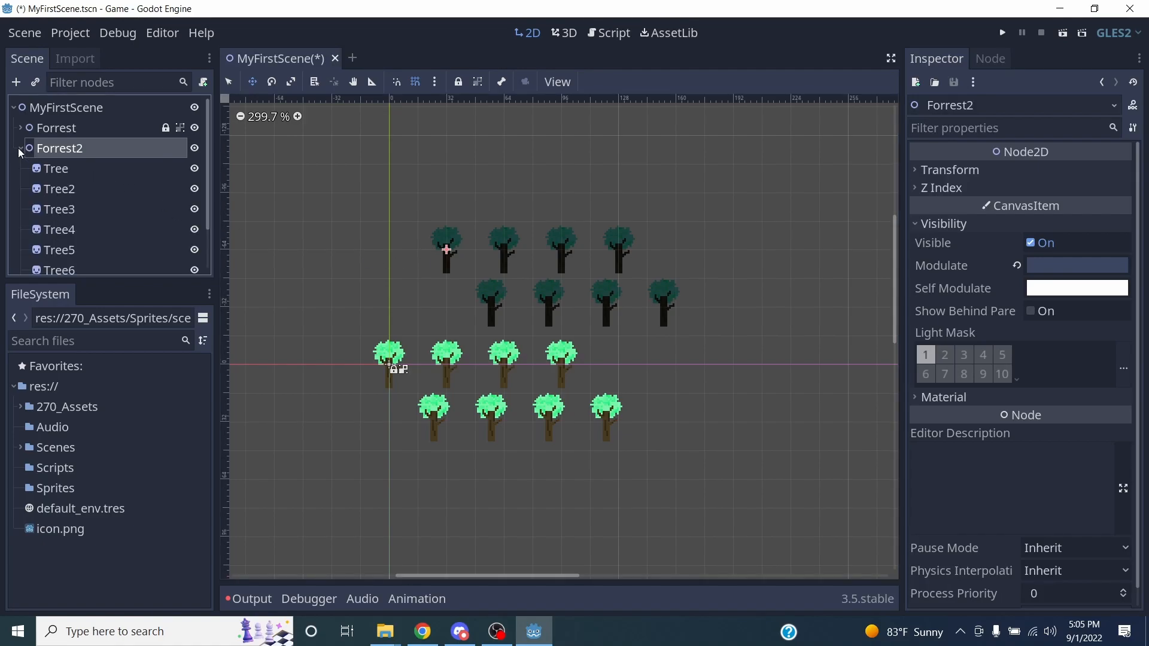
left_click(21, 149)
scroll(621, 261, "down", 2)
scroll(603, 271, "up", 5)
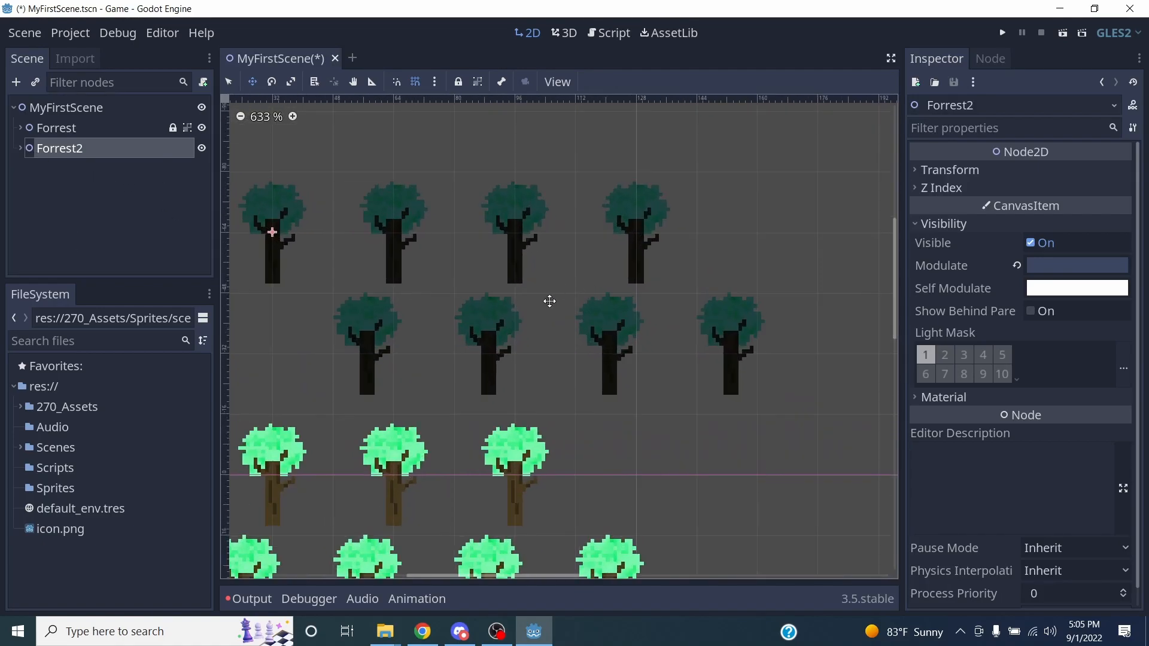
middle_click_drag(559, 347, 634, 287)
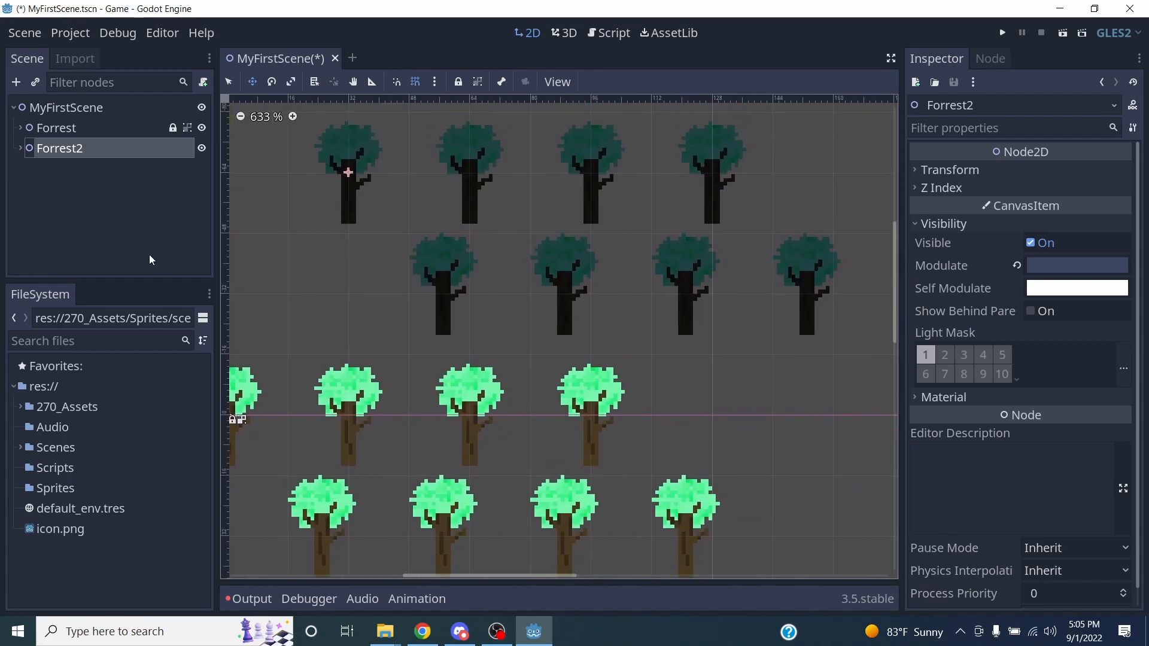
scroll(503, 307, "up", 3)
scroll(539, 313, "down", 5)
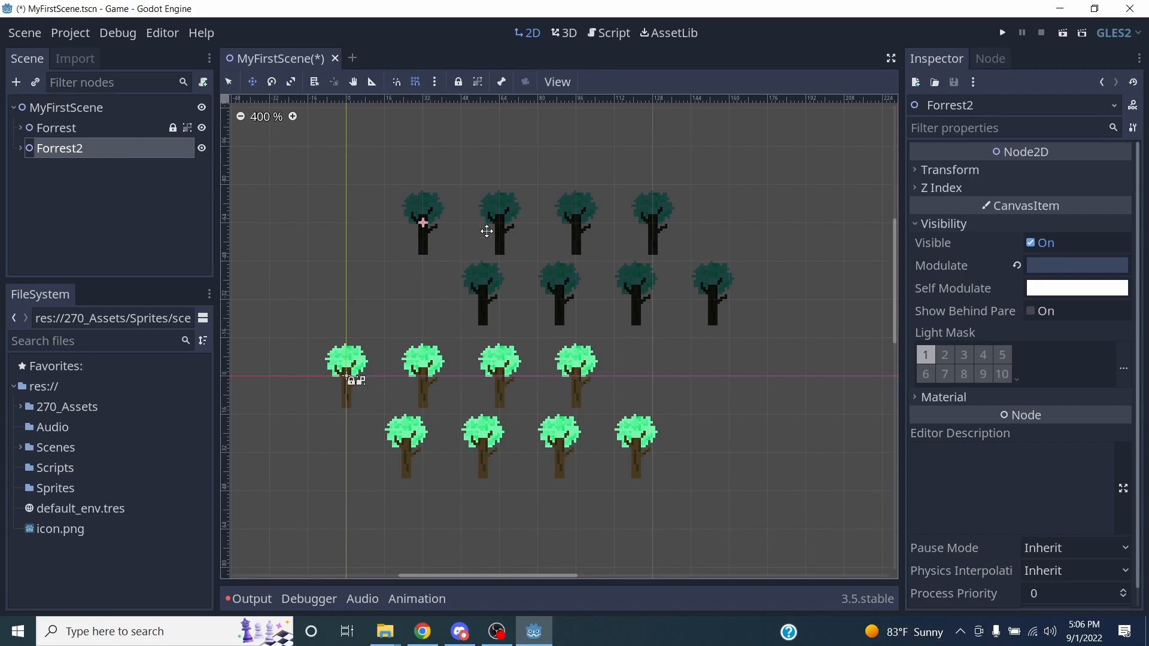
left_click_drag(484, 275, 439, 375)
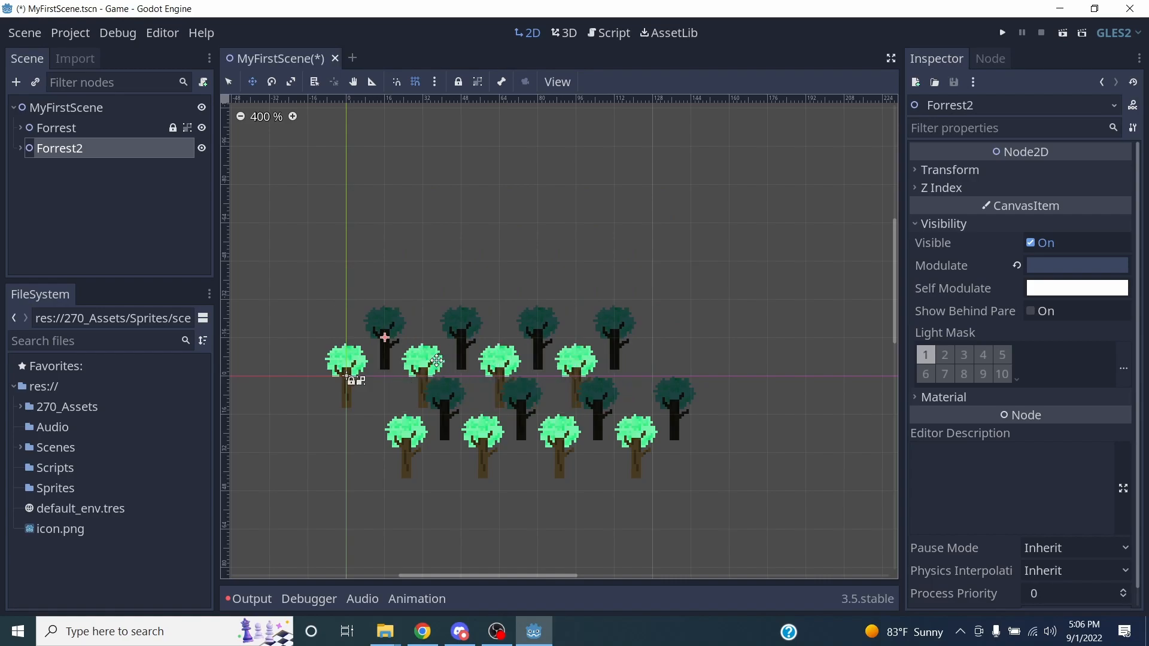
Reorder Forrest2 above Forrest in the scene tree and save the scene
left_click_drag(90, 158, 82, 117)
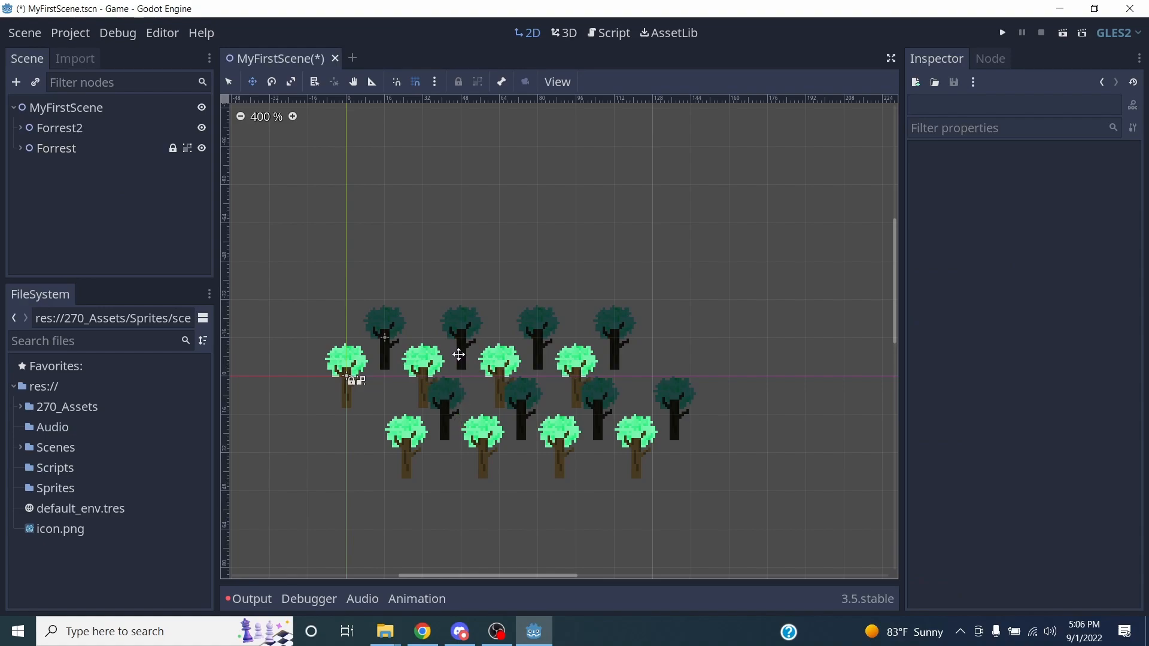
left_click(106, 128)
mouse_move(444, 410)
left_mouse_down()
mouse_move(441, 379)
mouse_move(423, 395)
mouse_move(374, 398)
mouse_move(436, 413)
mouse_move(416, 456)
mouse_move(435, 418)
left_mouse_up()
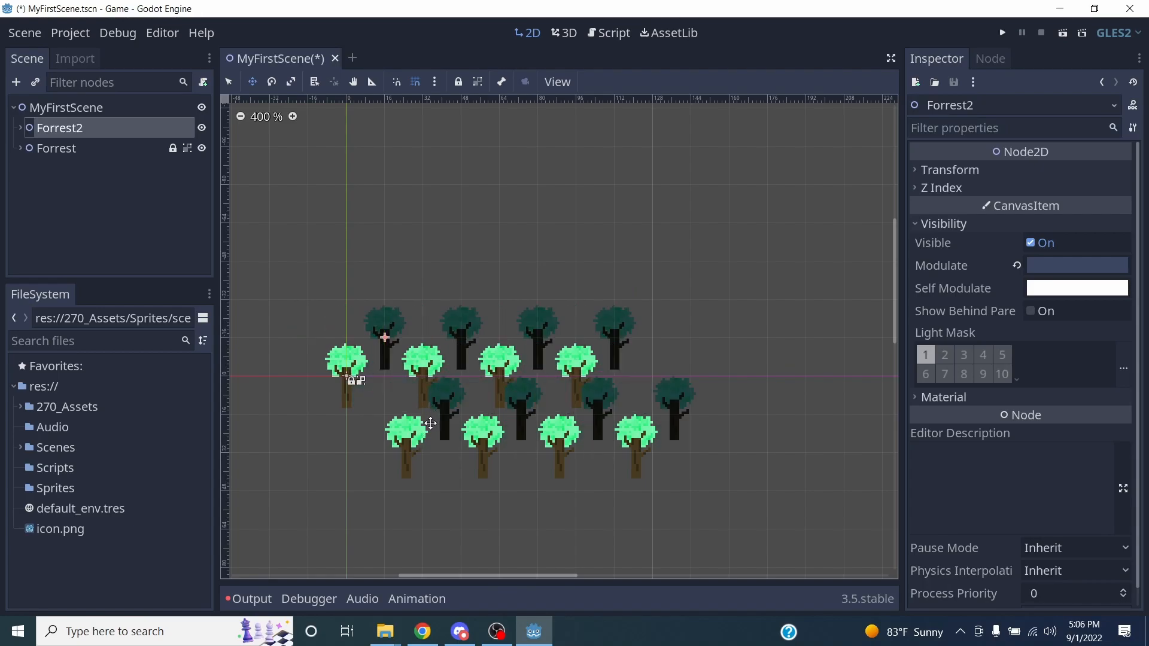
left_click(104, 174)
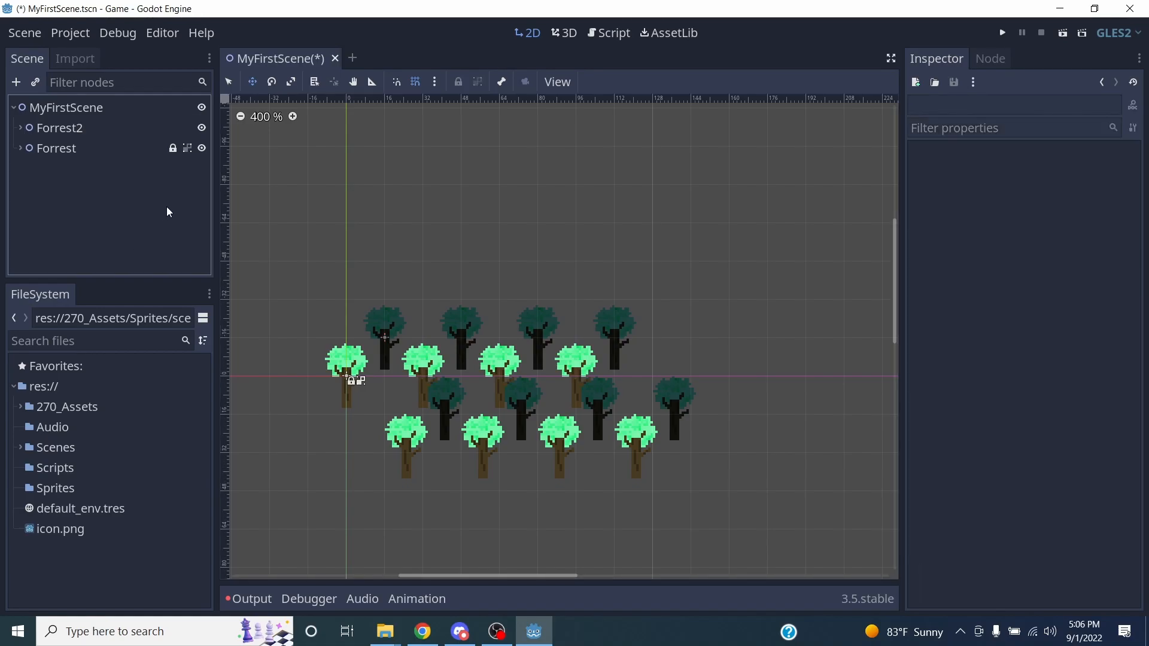
key("ctrl+s")
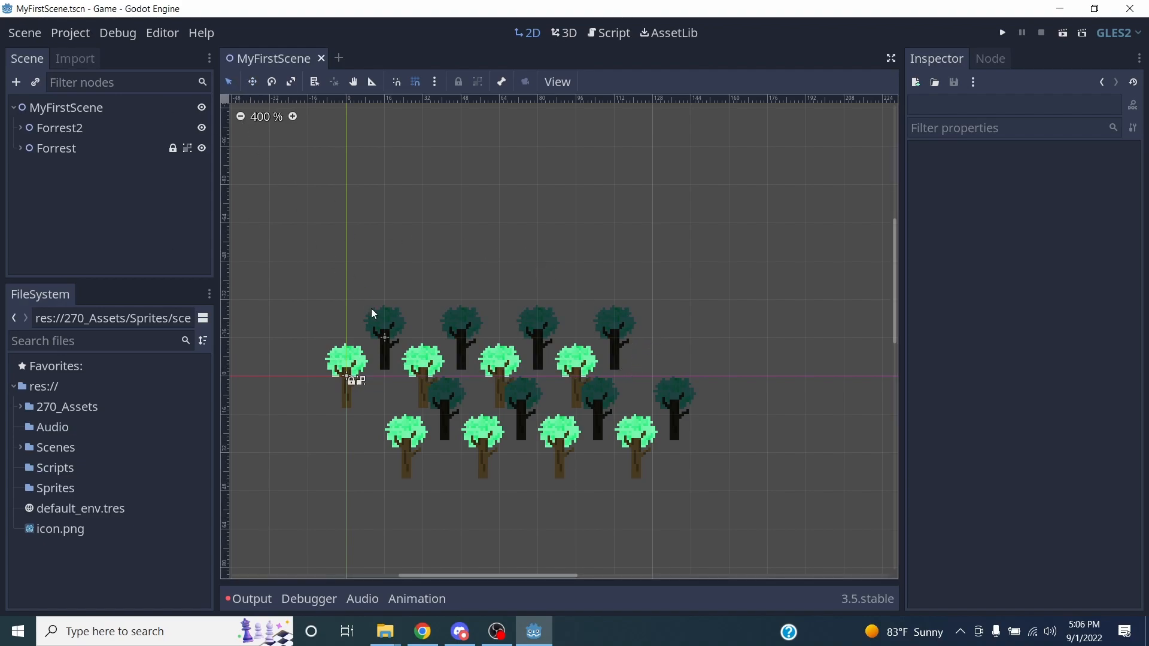
scroll(386, 307, "up", 2)
scroll(391, 310, "down", 4)
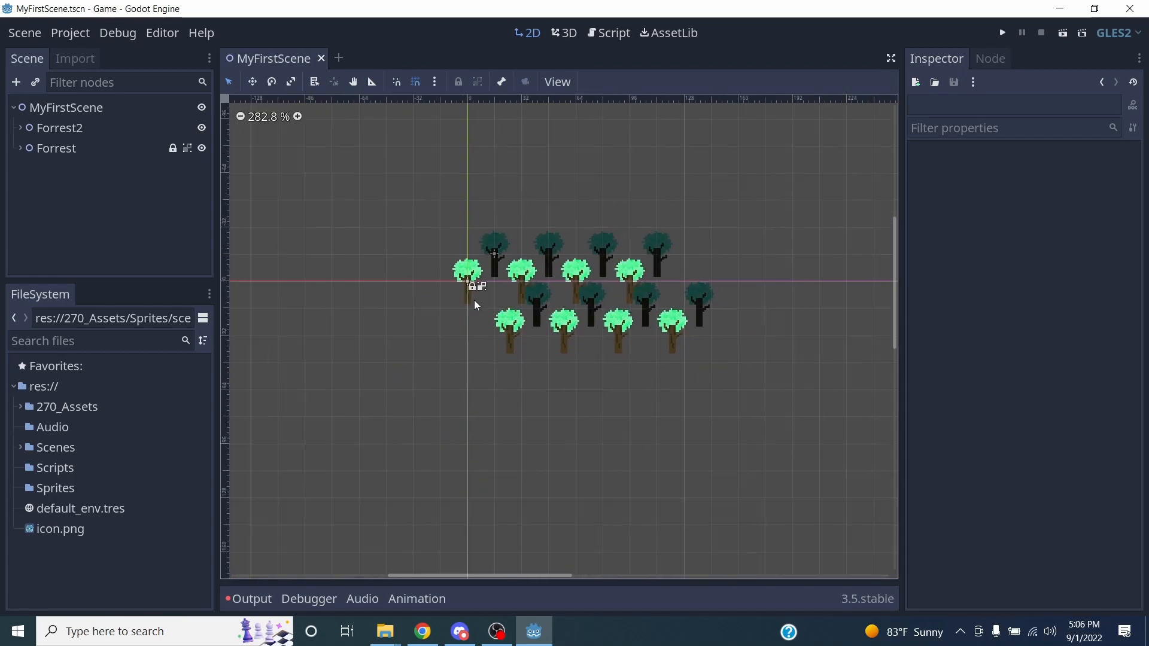
scroll(455, 347, "down", 2)
scroll(451, 311, "up", 3)
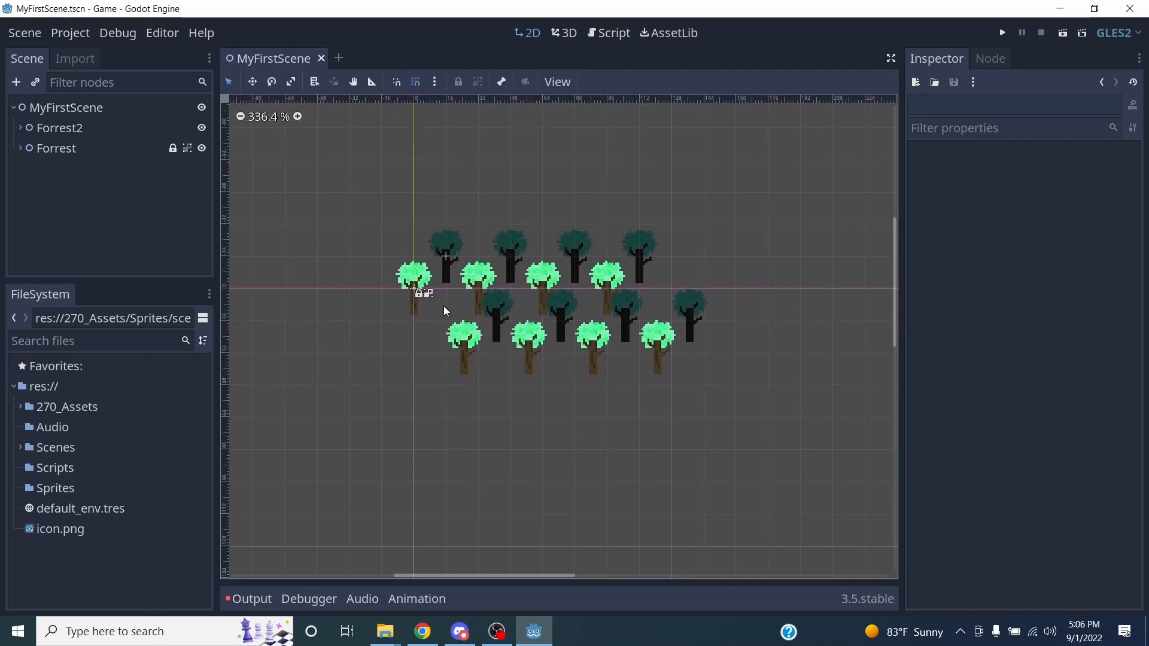
left_click(459, 632)
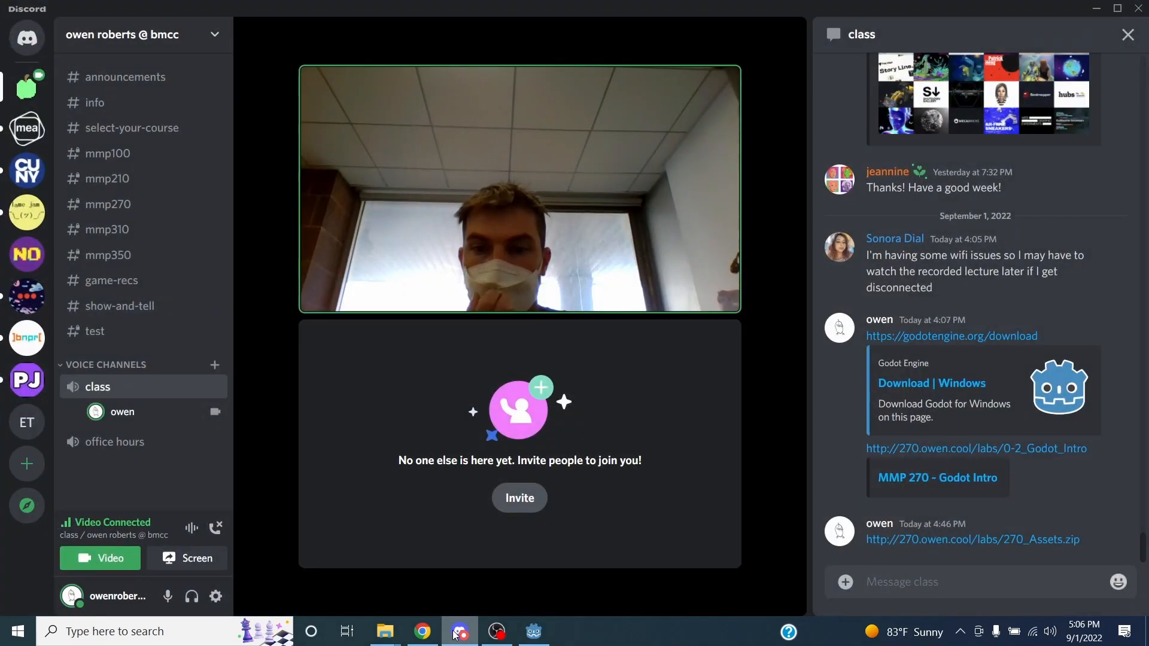
left_click(456, 633)
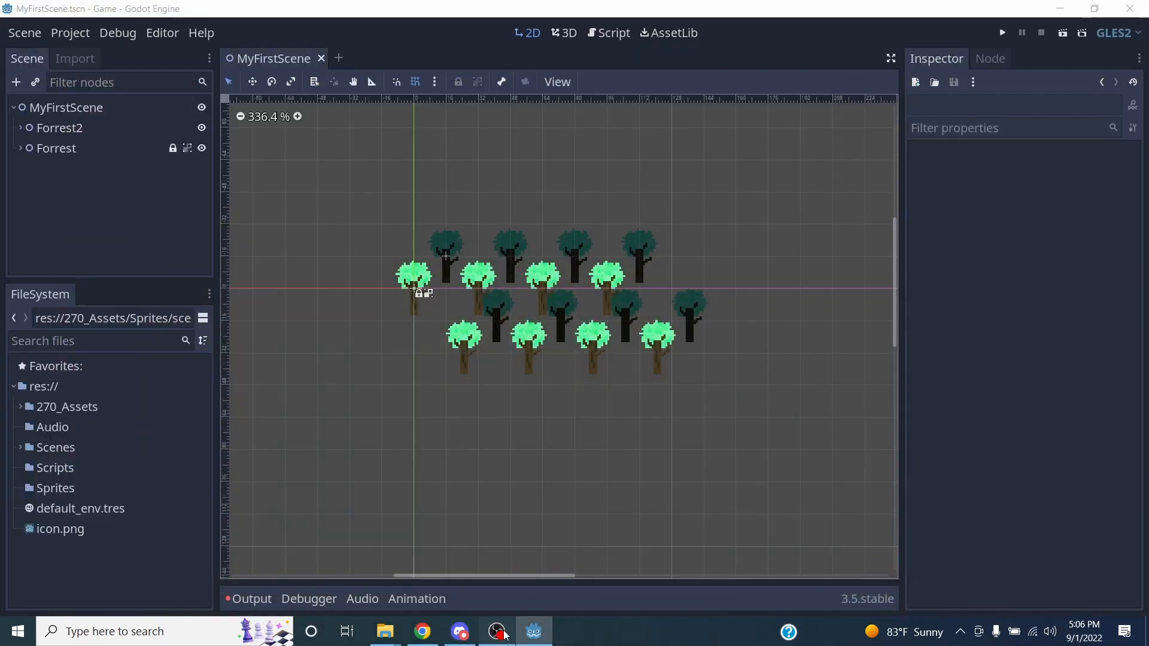